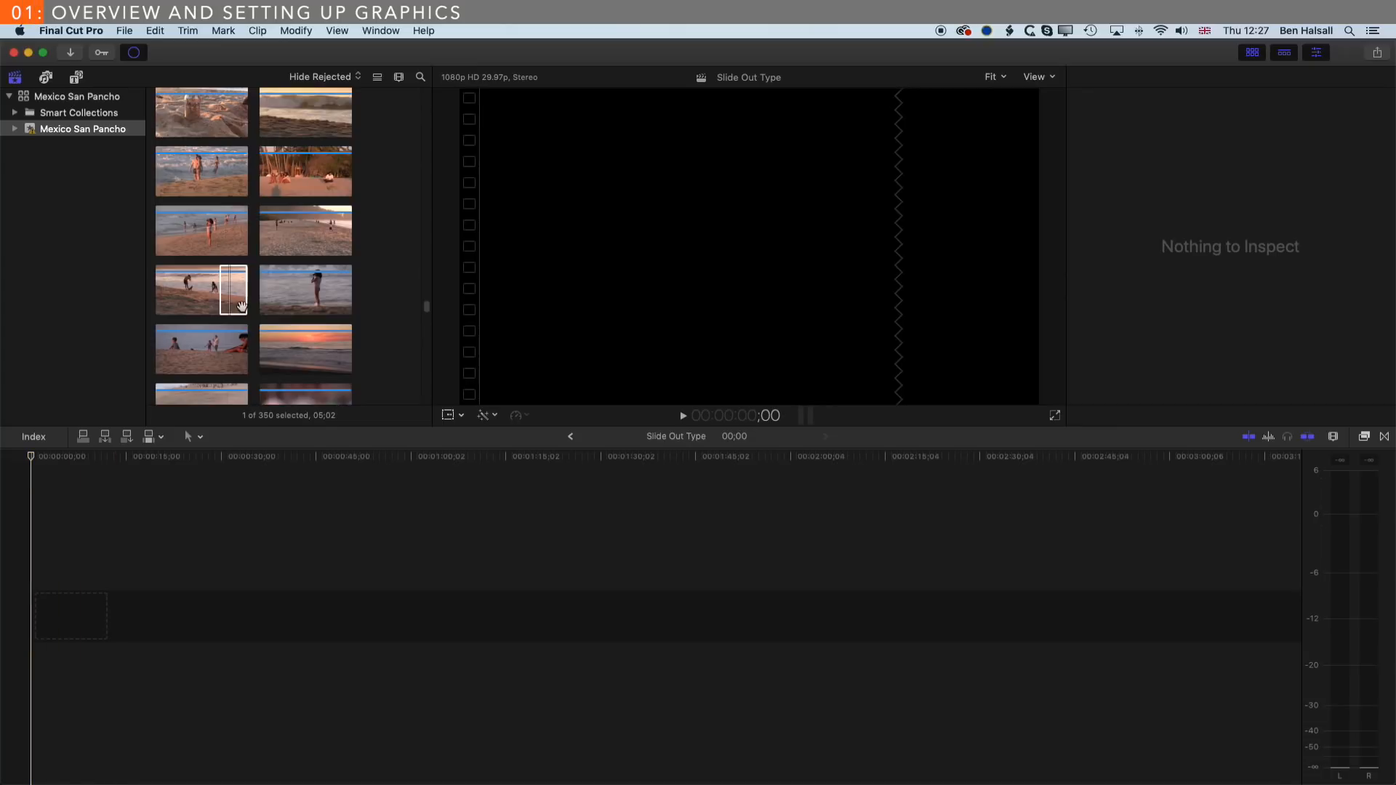
Step: Add the selected range of the MVI_3163 beach clip to the start of the timeline and fit it to the visible area
{"action": "left_click", "coordinate": [234, 284]}
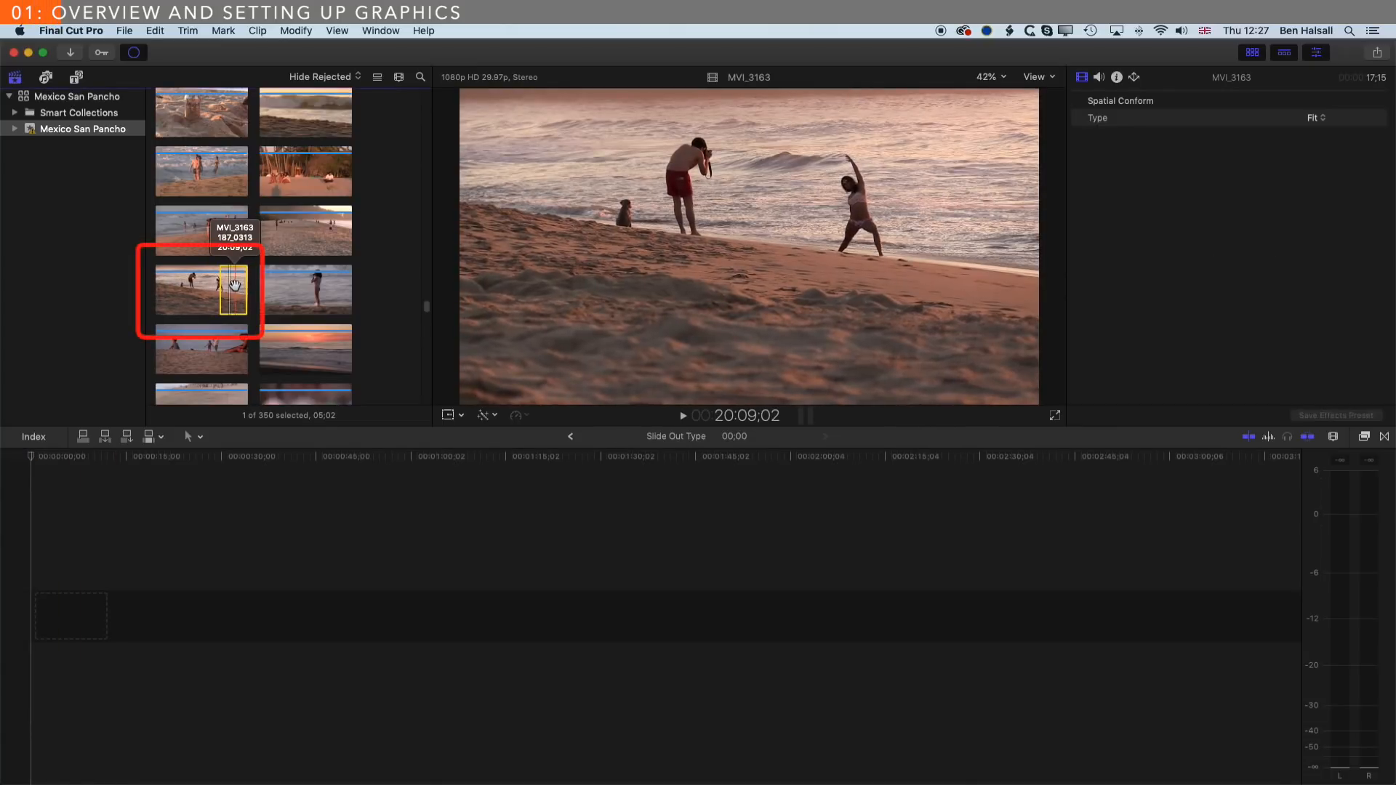
{"action": "left_click_drag", "start_coordinate": [234, 285], "coordinate": [30, 617]}
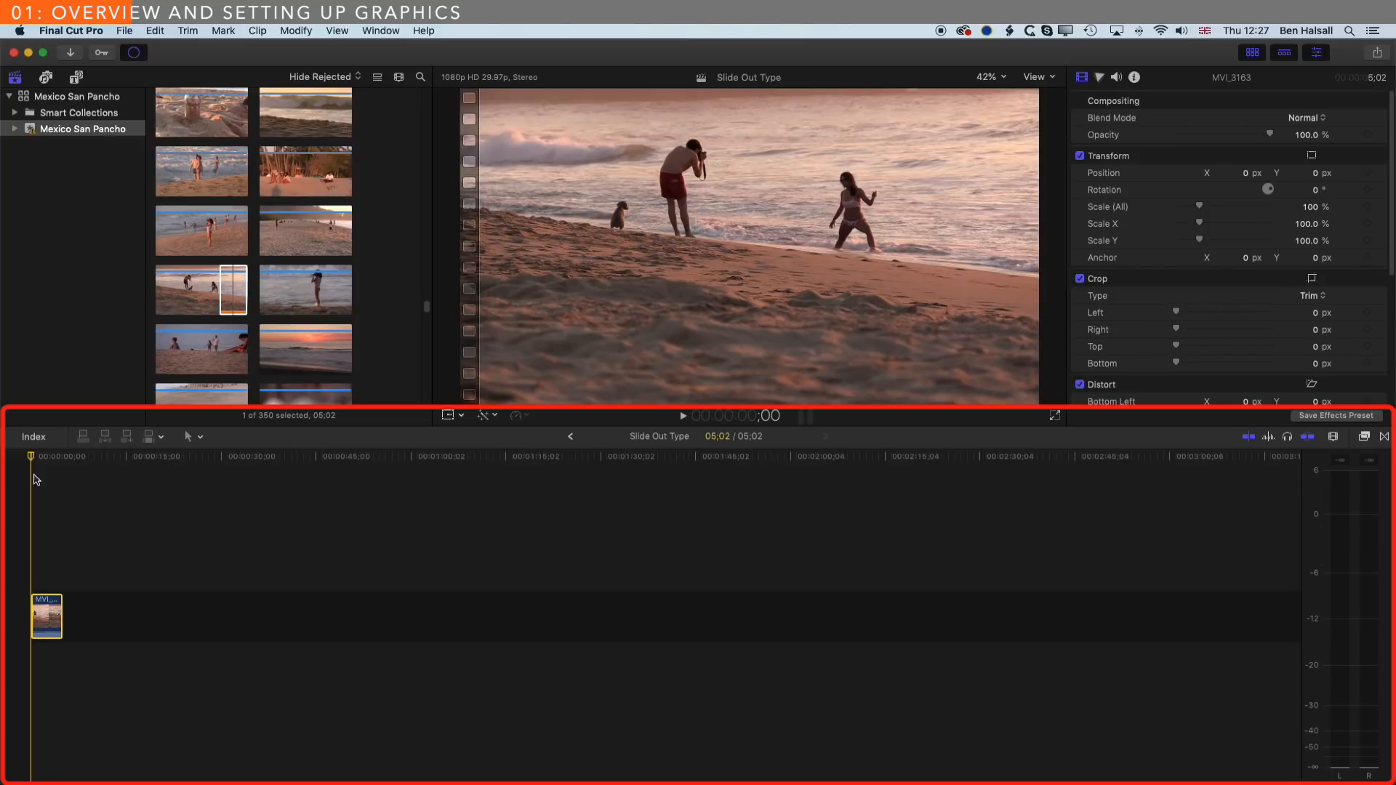
{"action": "key", "text": "shift+z"}
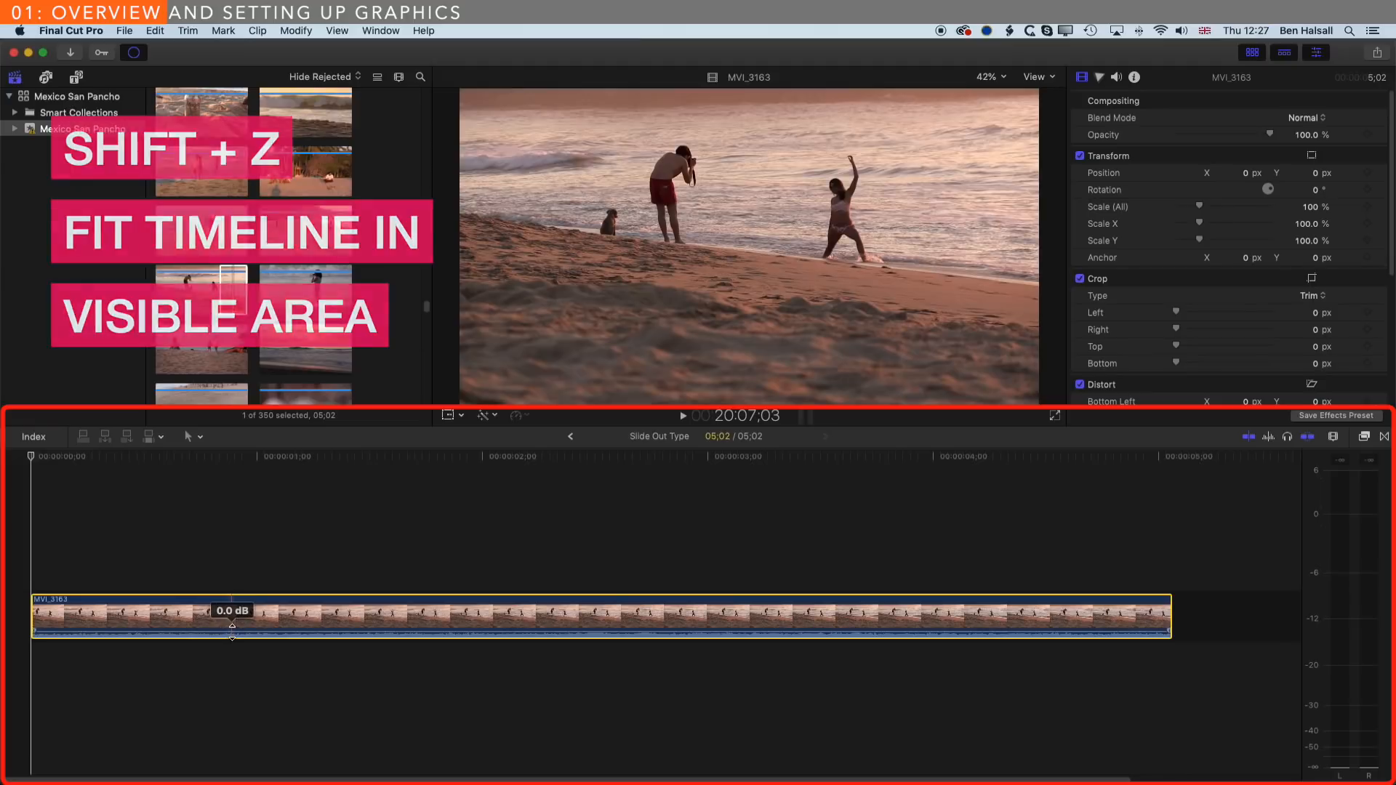
Step: Lower the MVI_3163 clip's audio level fully and extend the clip's end by one frame to 5;03
{"action": "left_click_drag", "start_coordinate": [232, 633], "coordinate": [228, 645]}
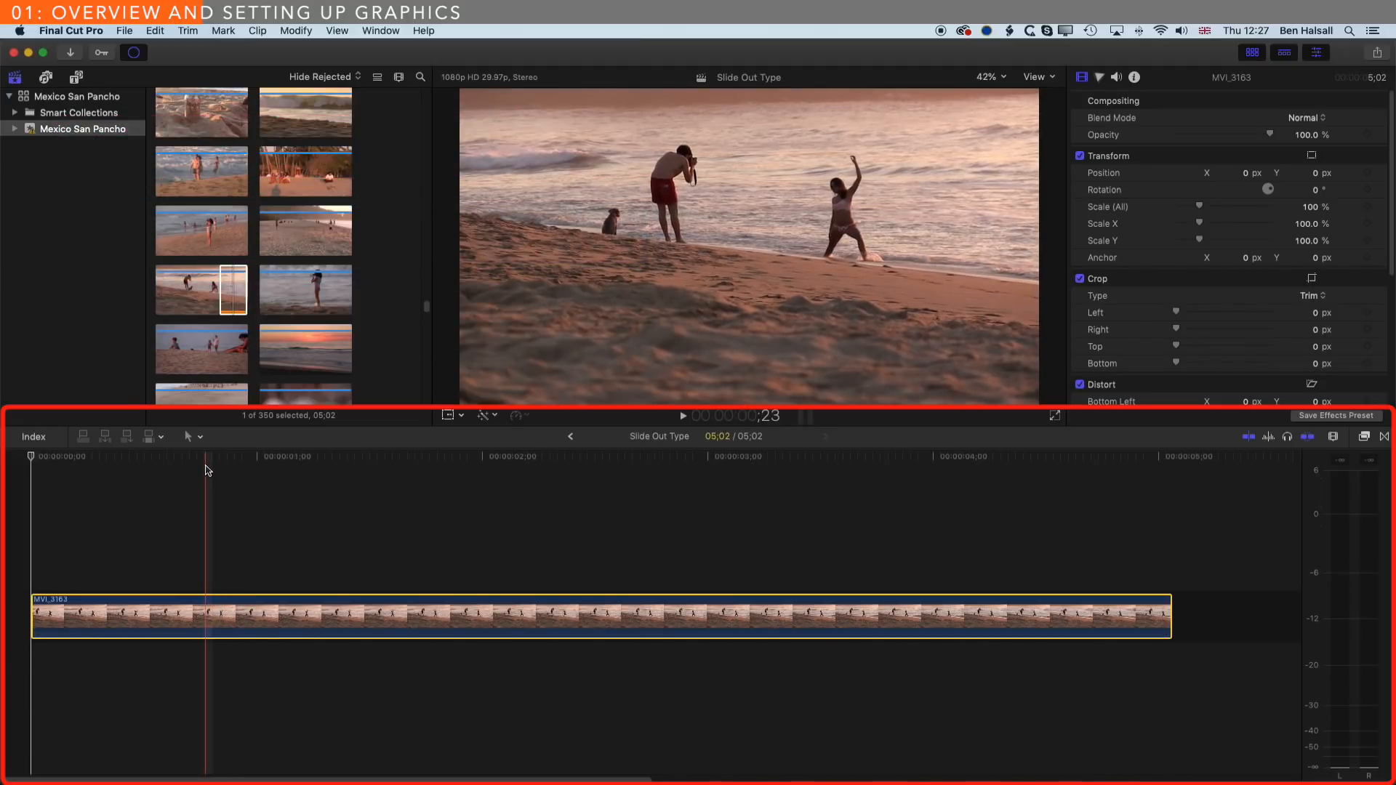
{"action": "left_click_drag", "start_coordinate": [33, 614], "coordinate": [27, 616]}
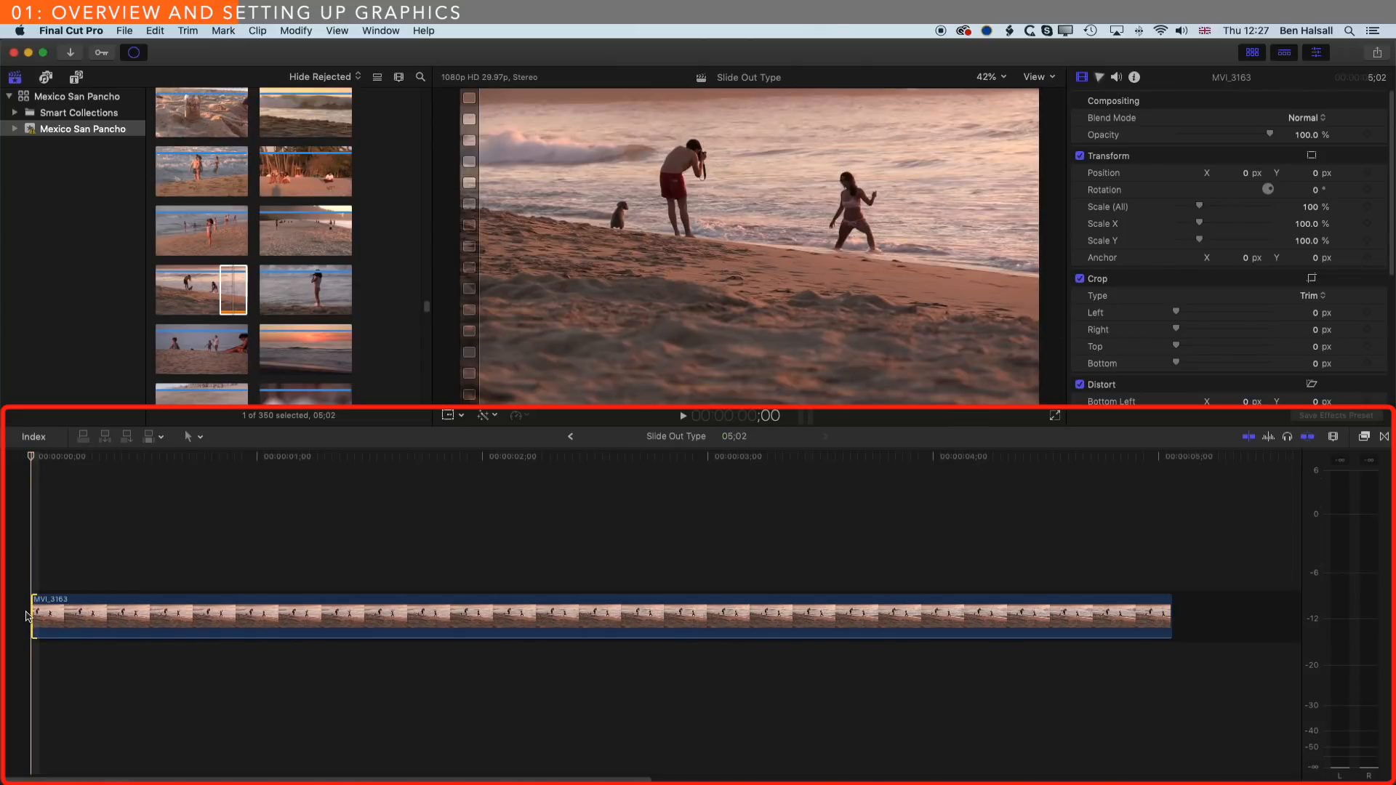
{"action": "left_click_drag", "start_coordinate": [1172, 619], "coordinate": [1184, 619]}
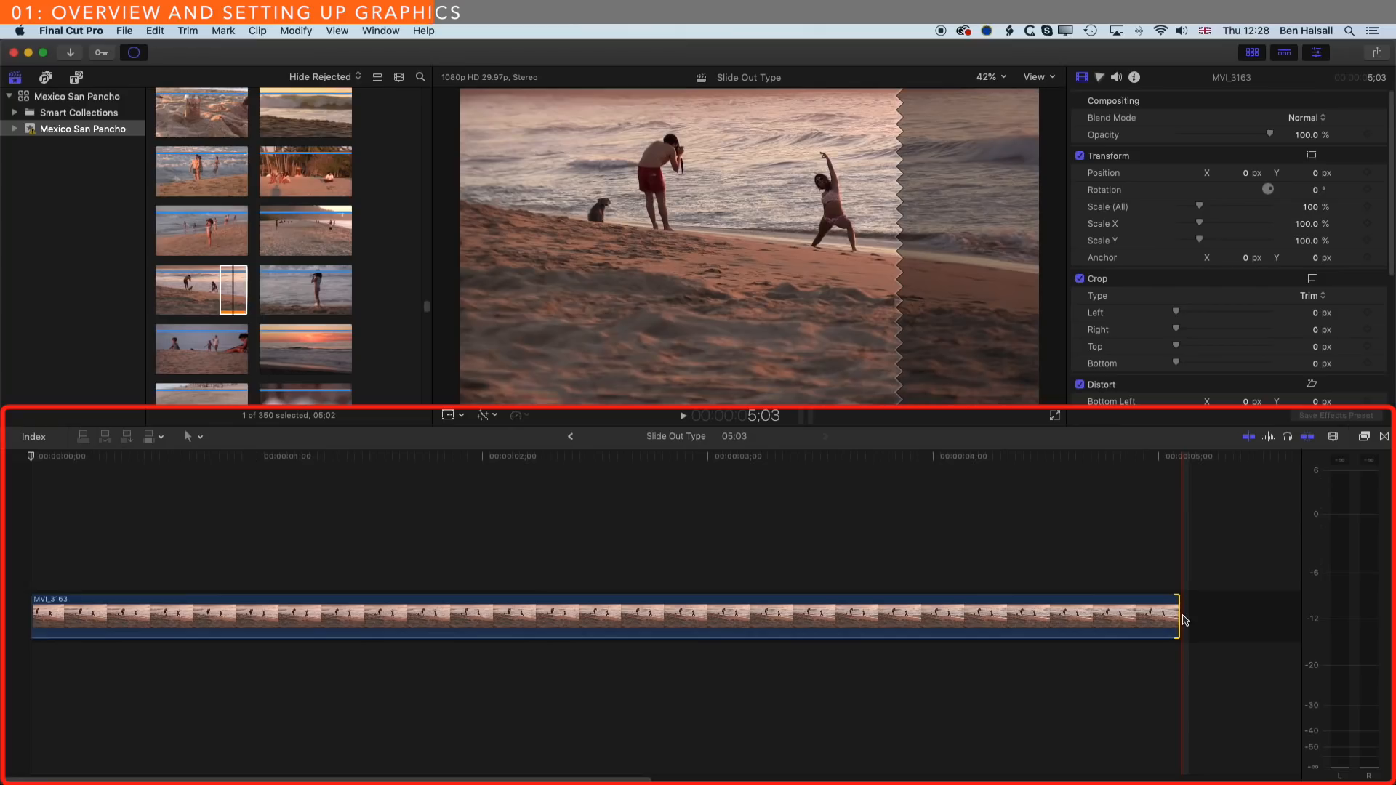
Step: Return the playhead to the start and reduce the MVI_3163 clip's opacity to about 11.58%
{"action": "key", "text": "Home"}
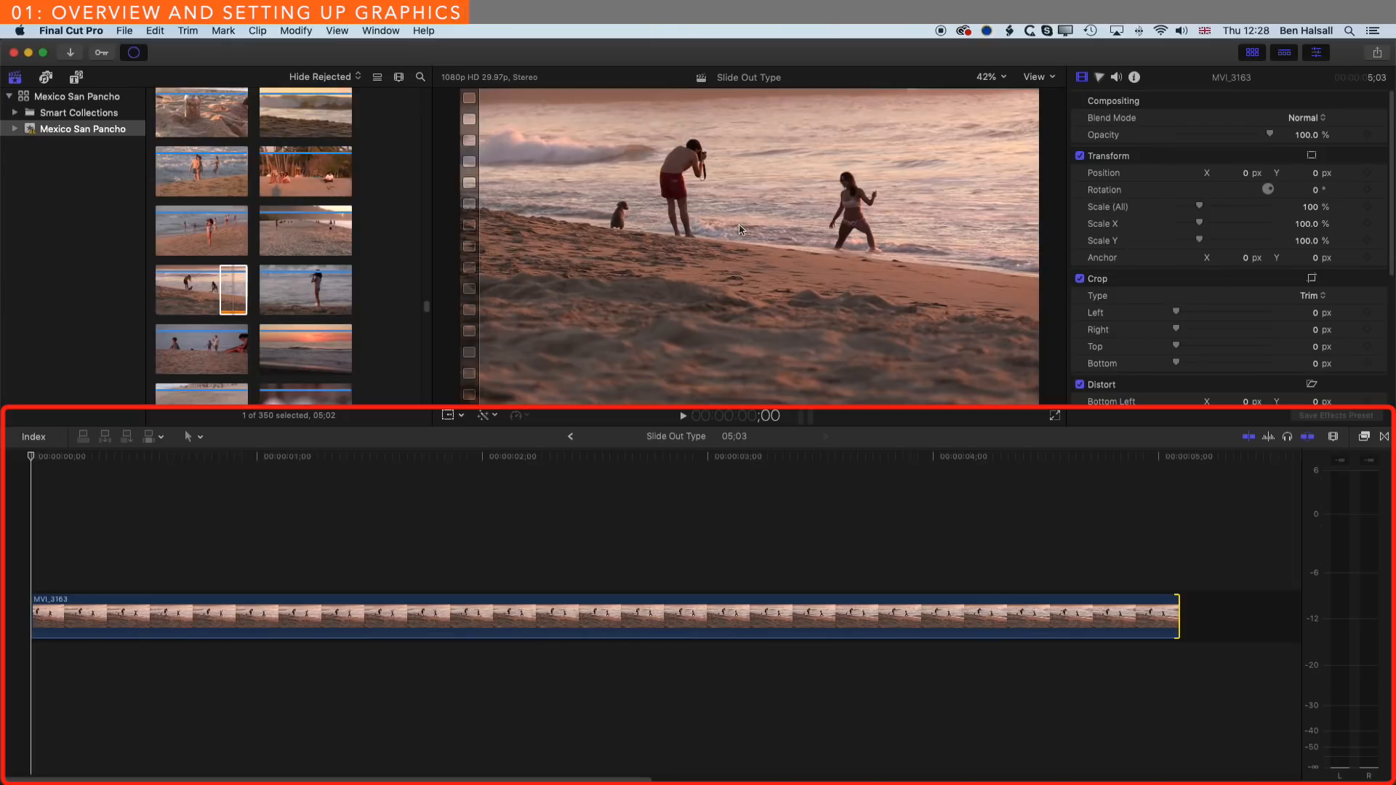
{"action": "left_click", "coordinate": [646, 618]}
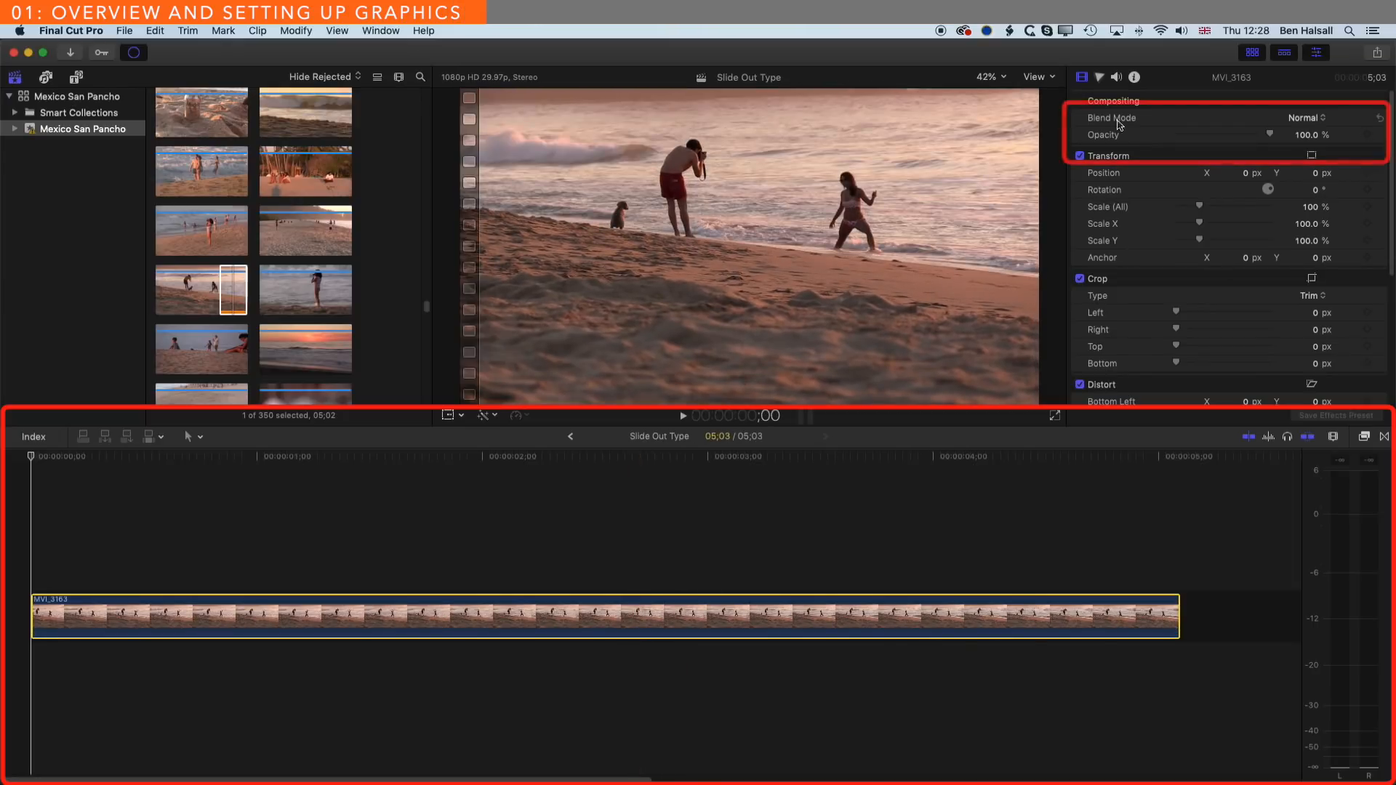
{"action": "left_click_drag", "start_coordinate": [1270, 134], "coordinate": [1189, 135]}
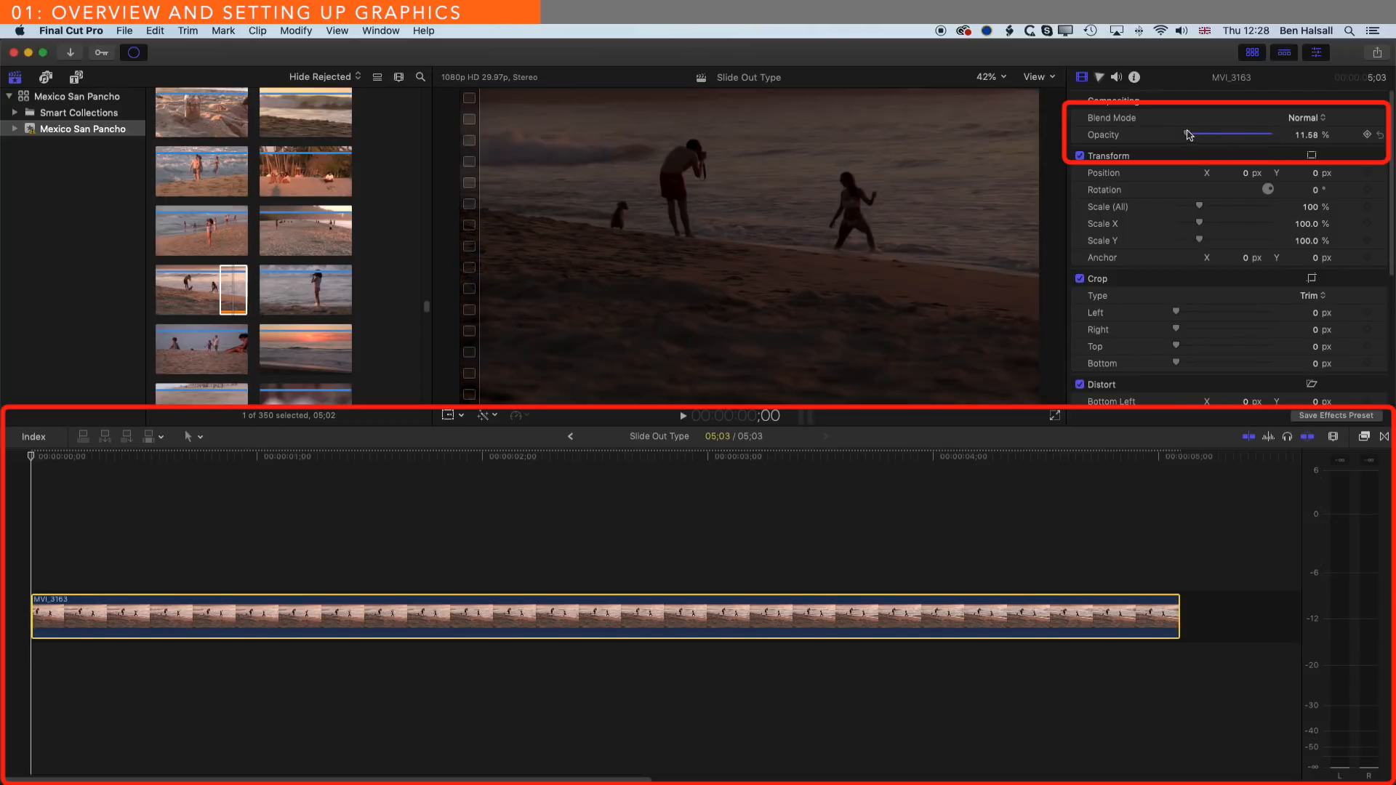
Step: Place the Whites solid generator above the beach clip, starting at the beginning of the timeline
{"action": "left_click", "coordinate": [76, 78]}
{"action": "scroll", "coordinate": [80, 149], "scroll_direction": "down", "scroll_amount": 5}
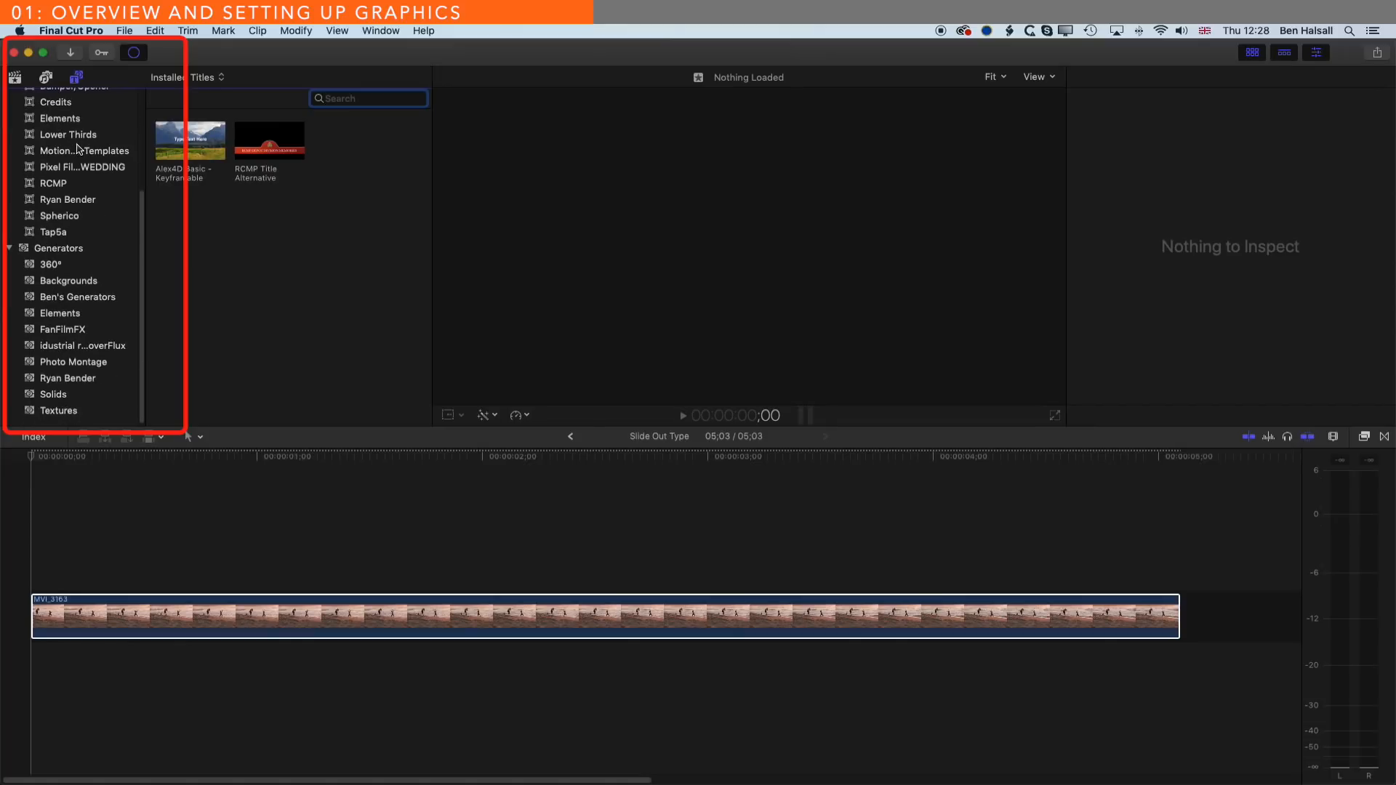
{"action": "left_click", "coordinate": [60, 402]}
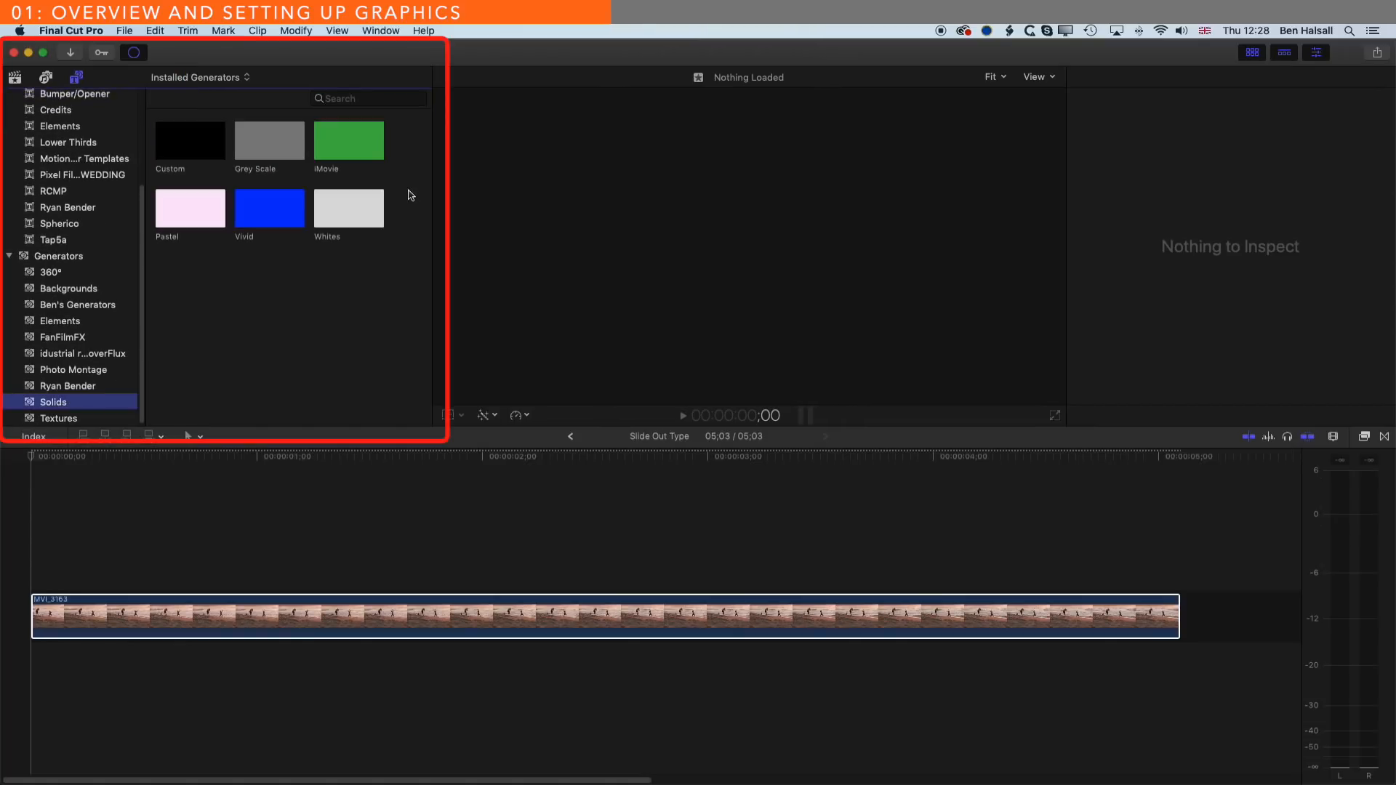
{"action": "left_click", "coordinate": [356, 209]}
{"action": "mouse_move", "coordinate": [352, 208]}
{"action": "left_mouse_down"}
{"action": "mouse_move", "coordinate": [394, 352]}
{"action": "mouse_move", "coordinate": [80, 544]}
{"action": "mouse_move", "coordinate": [8, 550]}
{"action": "left_mouse_up"}
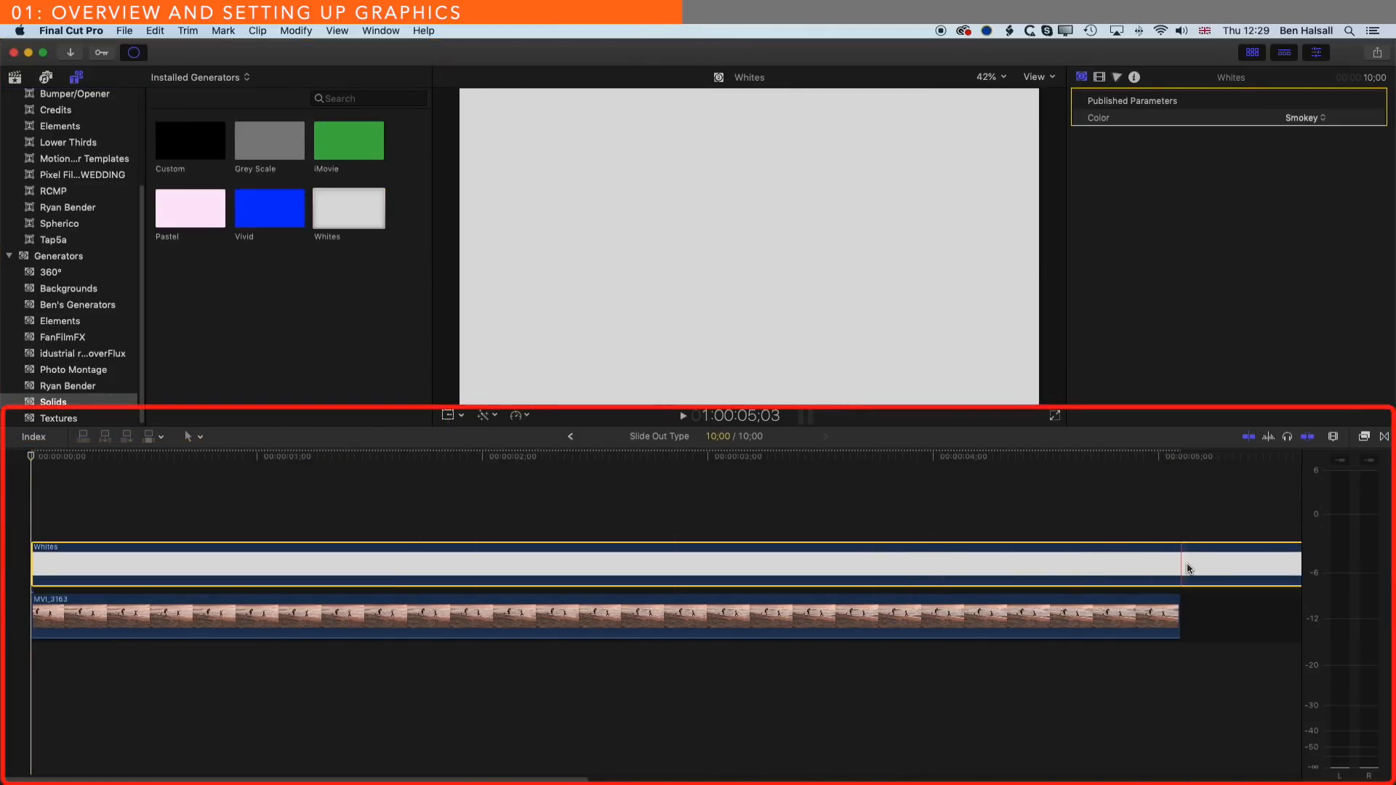
Step: Cut the Whites clip with the Blade tool at the end of the beach clip and delete the excess part
{"action": "key", "text": "b"}
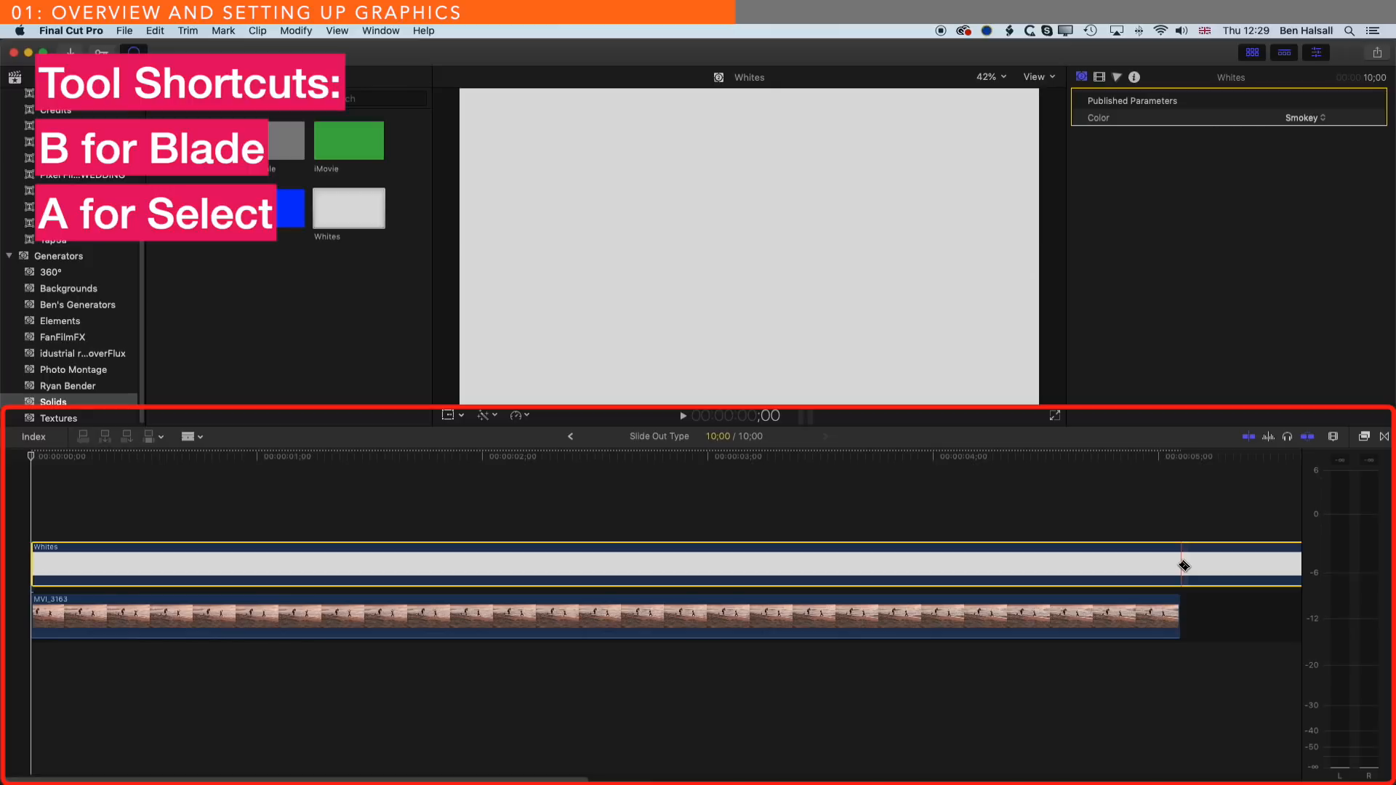
{"action": "left_click", "coordinate": [1184, 565]}
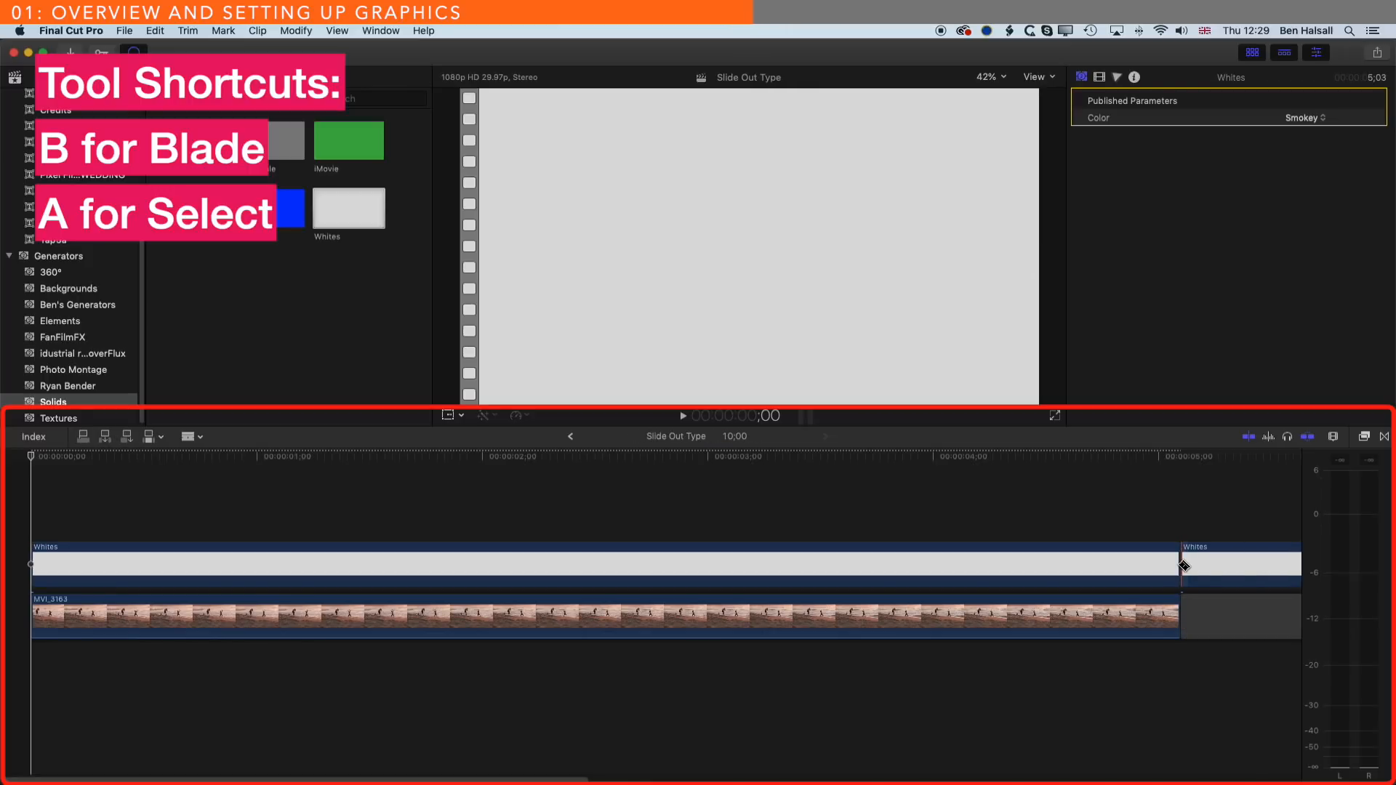
{"action": "key", "text": "a"}
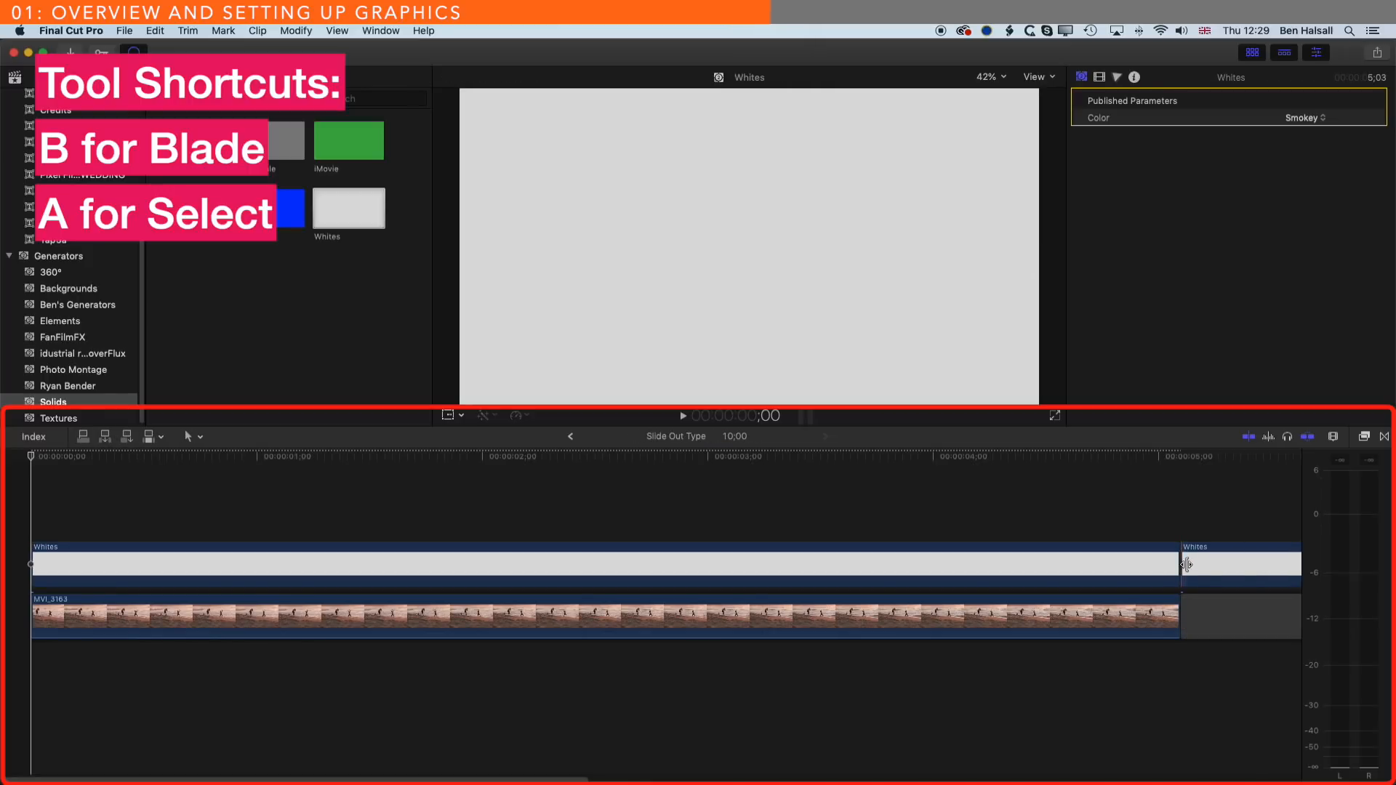
{"action": "left_click", "coordinate": [202, 438]}
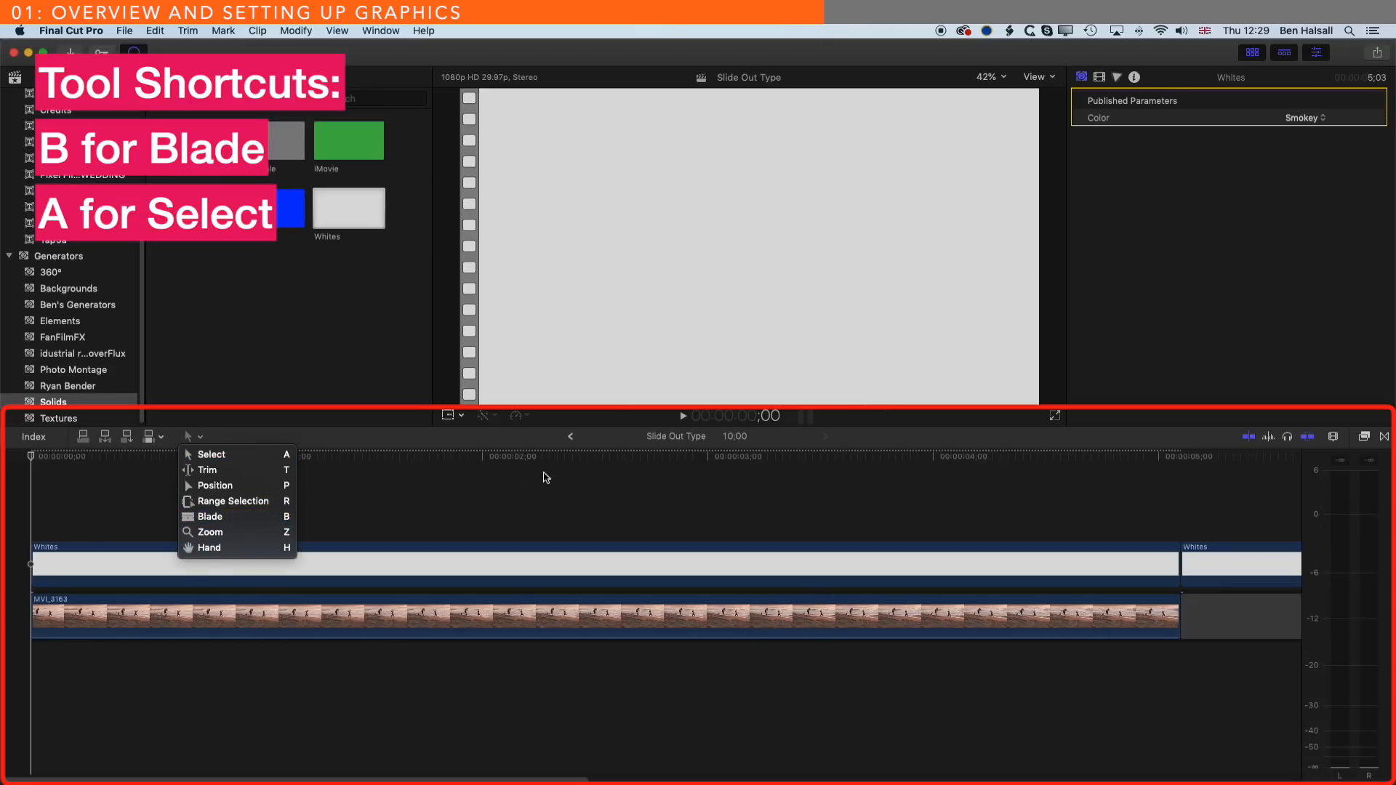
{"action": "left_click", "coordinate": [1204, 458]}
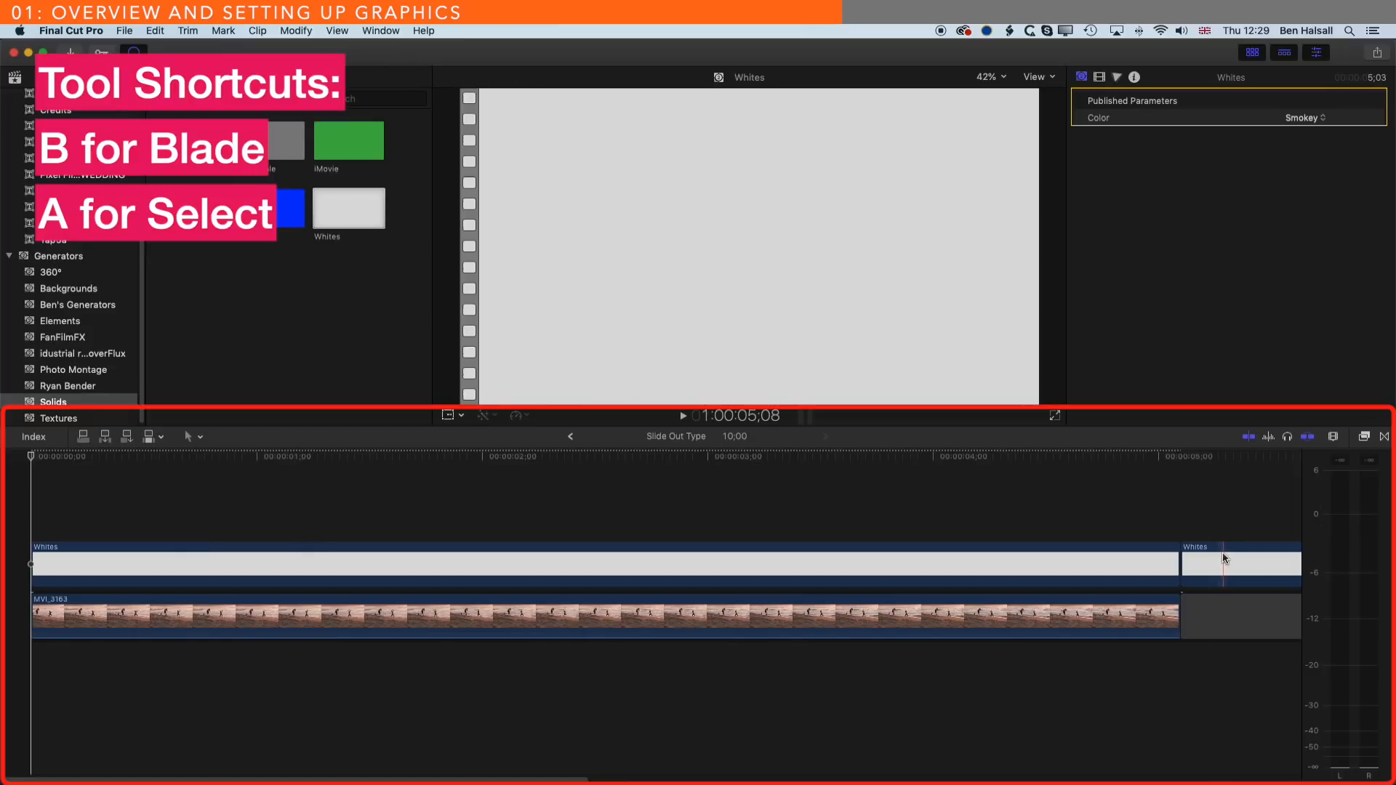
{"action": "left_click", "coordinate": [1222, 558]}
{"action": "key", "text": "Delete"}
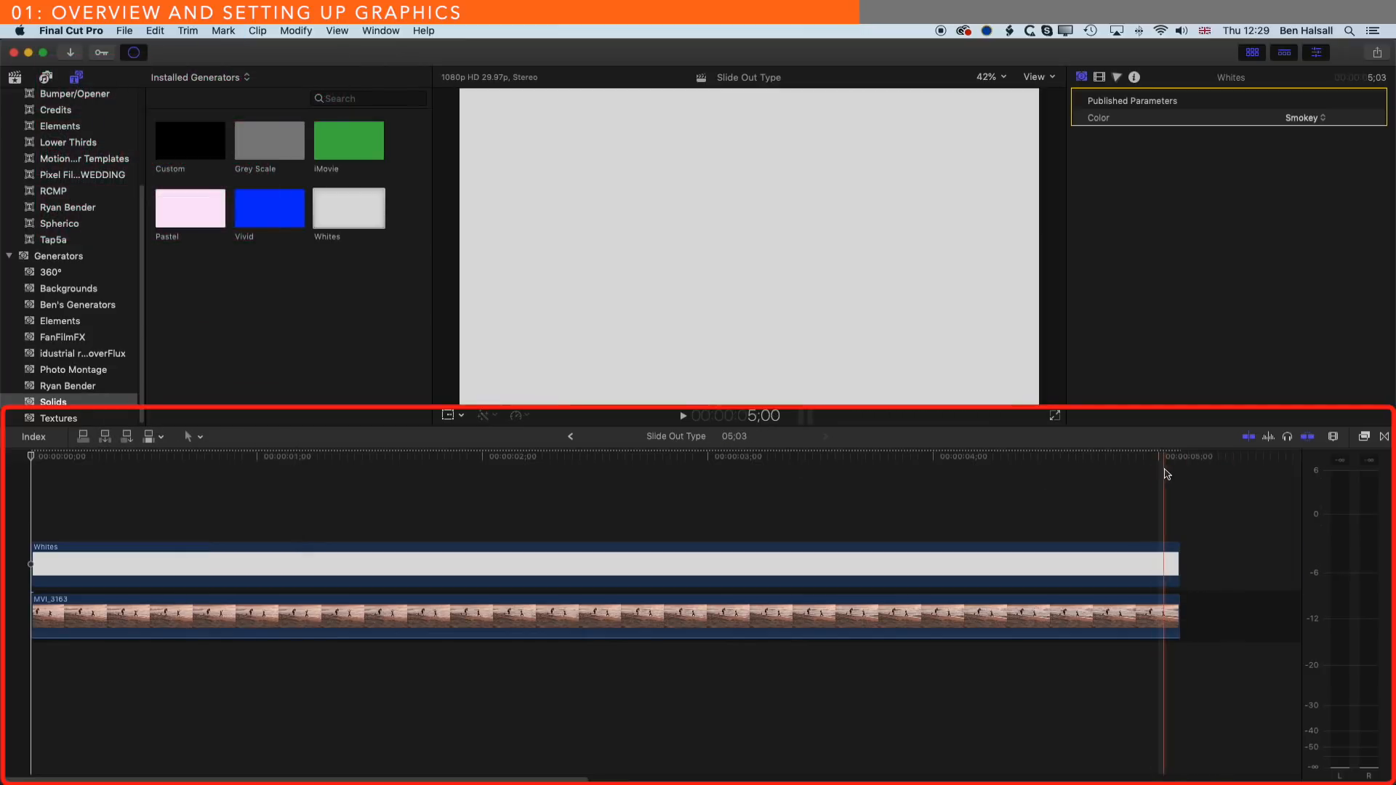
Step: Crop the Whites clip to a short vertical line with Left and Right at 957 px, Top 377 px and Bottom 379 px
{"action": "left_click_drag", "start_coordinate": [1168, 463], "coordinate": [551, 473]}
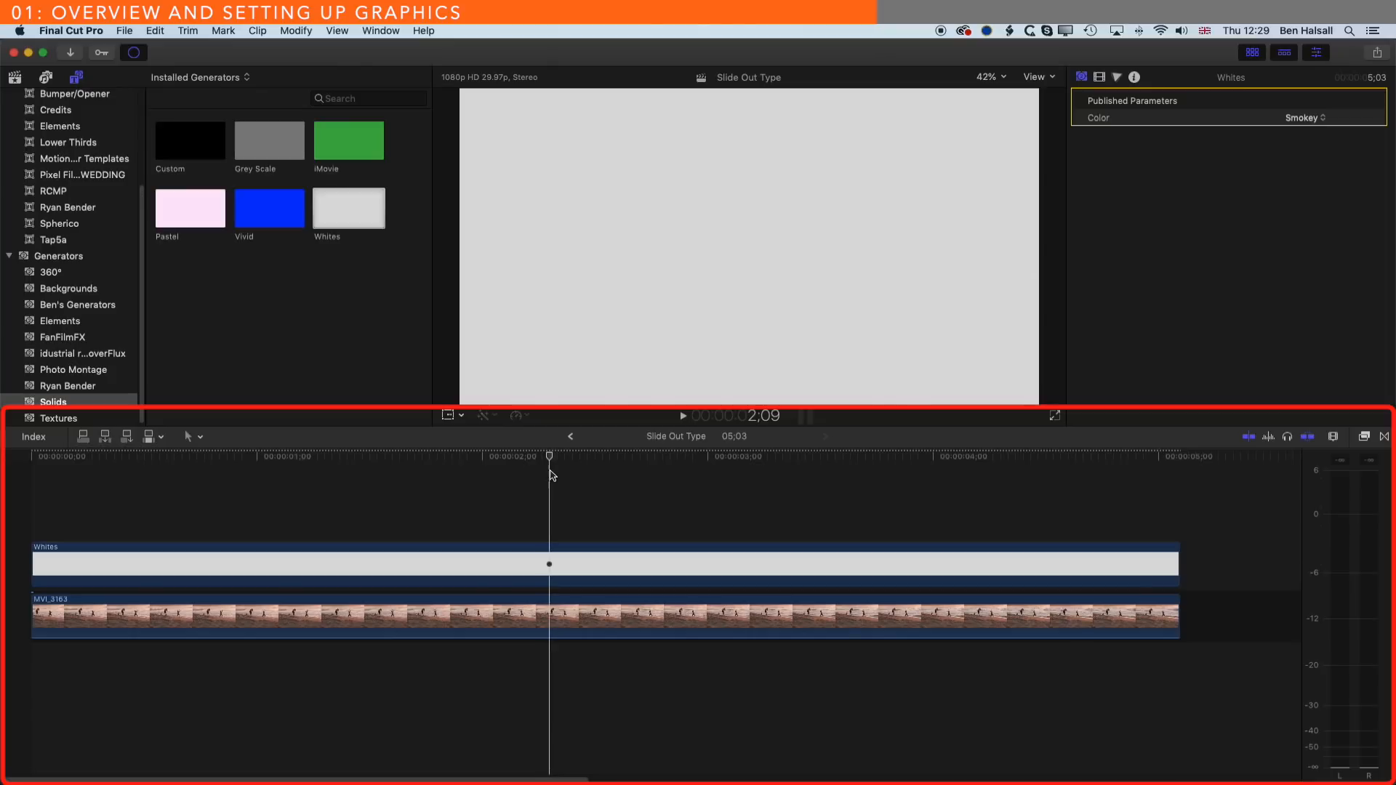
{"action": "left_click", "coordinate": [543, 560]}
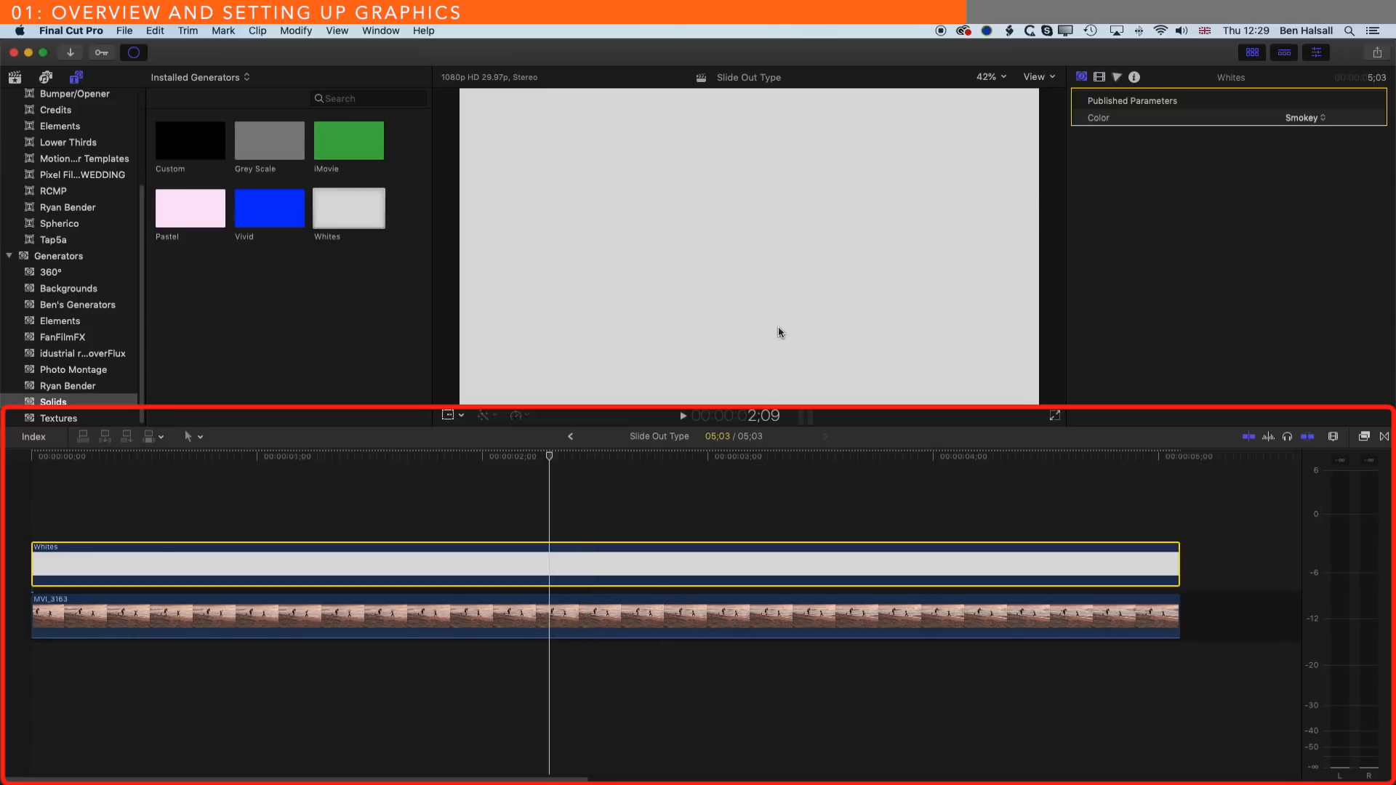
{"action": "left_click", "coordinate": [1100, 77]}
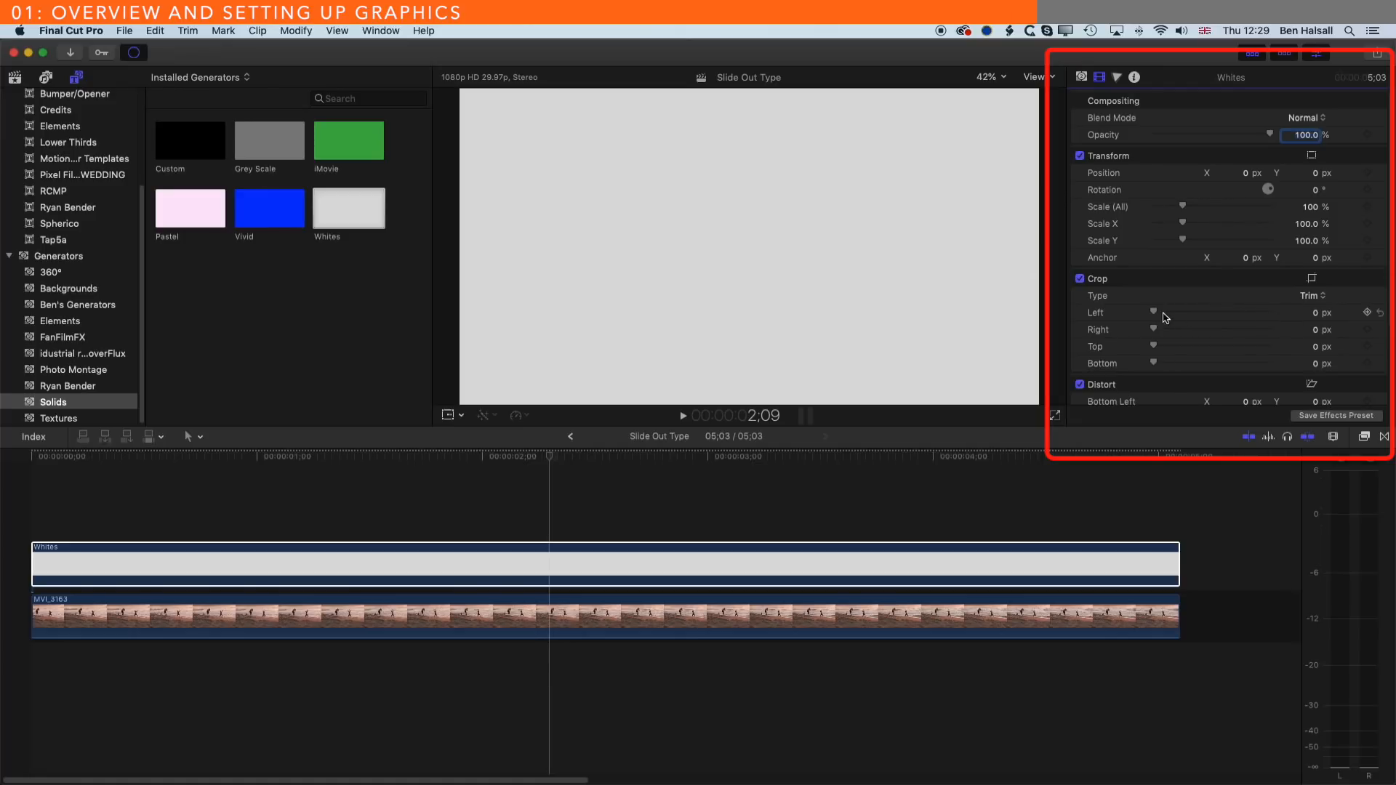
{"action": "left_click_drag", "start_coordinate": [1156, 334], "coordinate": [1260, 334]}
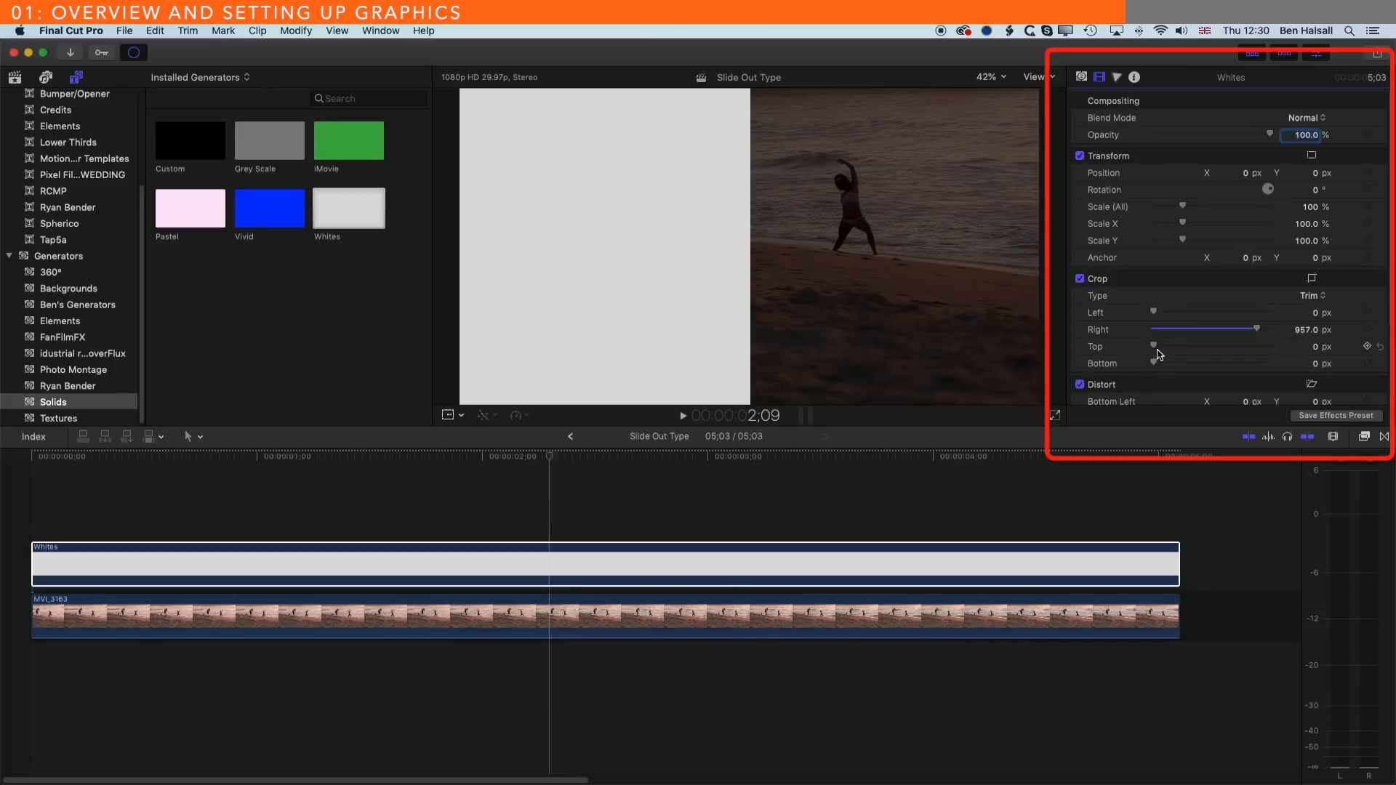
{"action": "left_click_drag", "start_coordinate": [1153, 312], "coordinate": [1258, 314]}
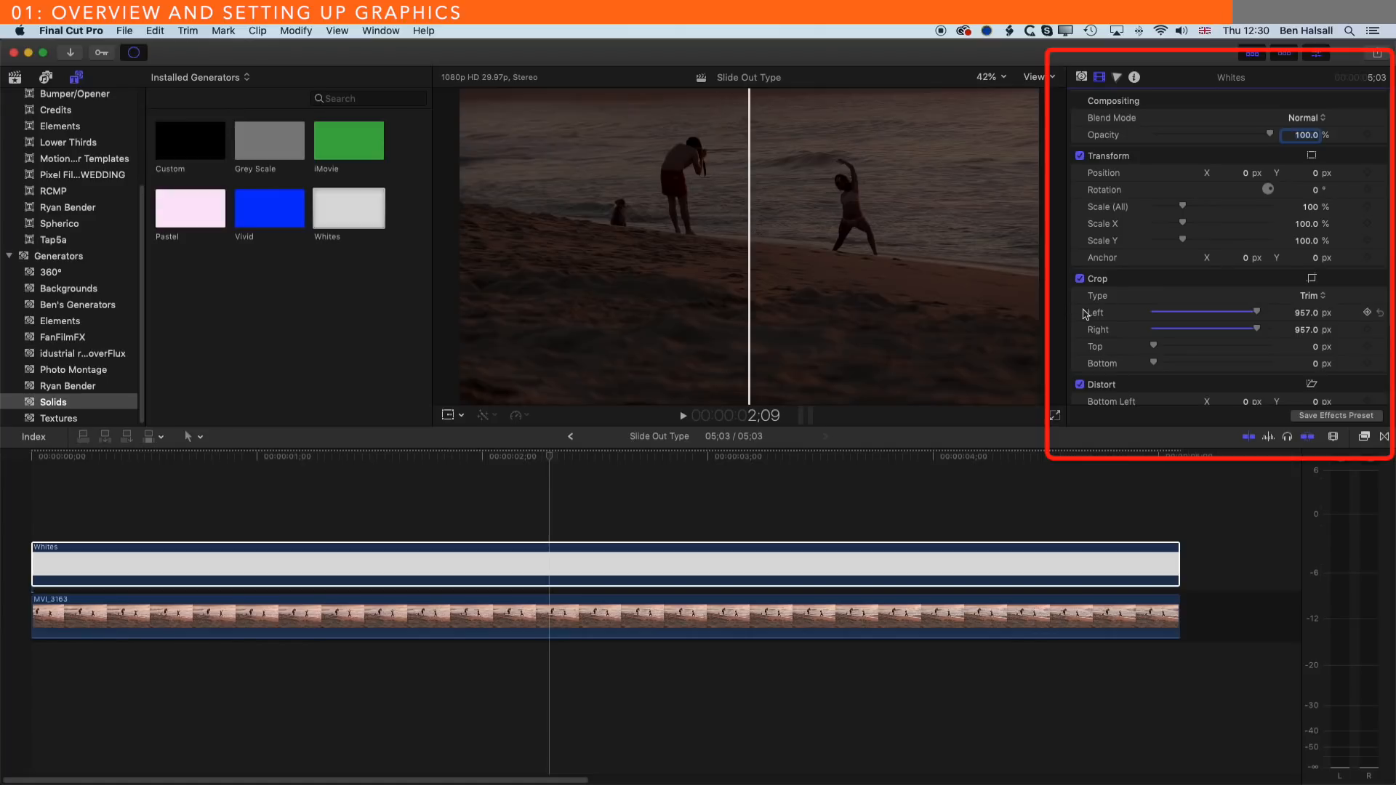
{"action": "left_click_drag", "start_coordinate": [1156, 350], "coordinate": [1195, 363]}
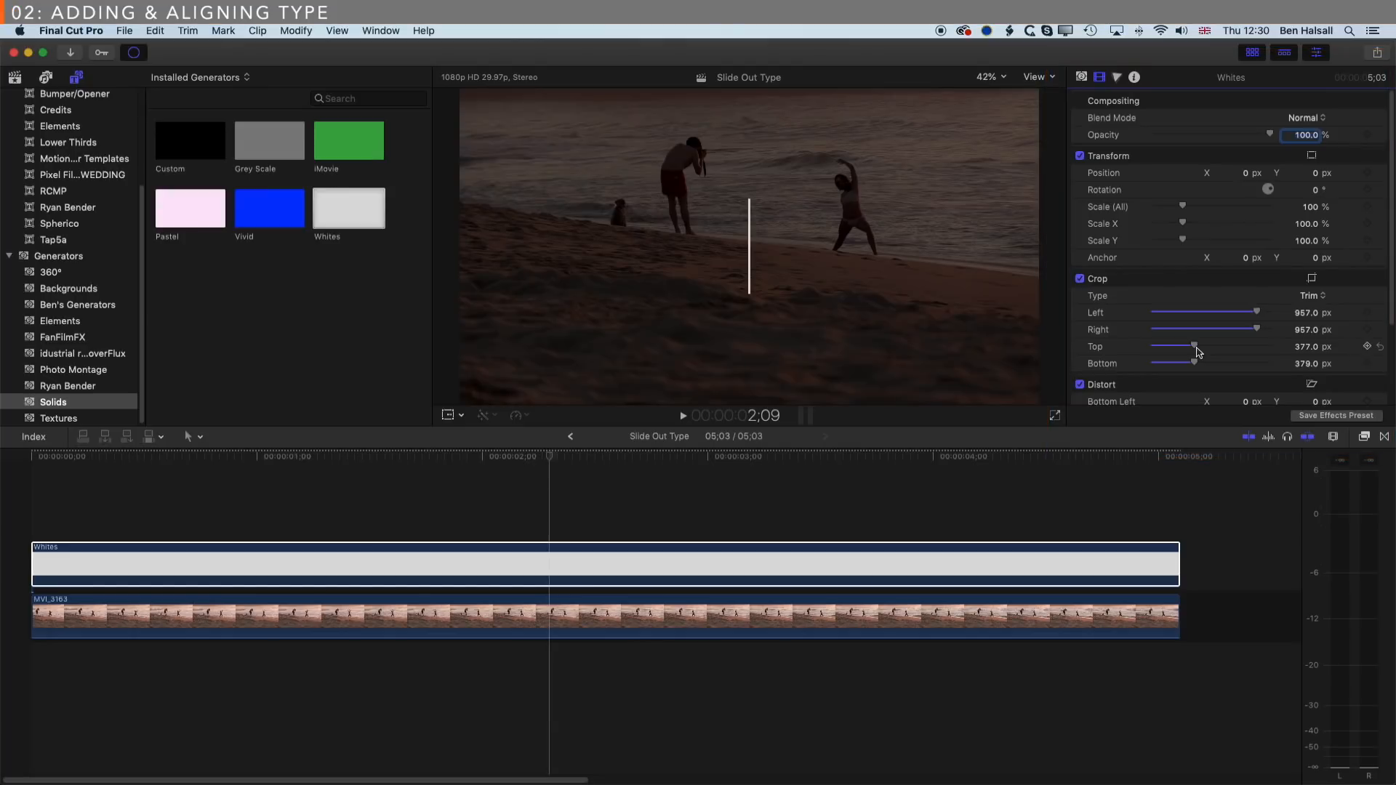
Step: Place the Basic Title from the Bumper/Opener titles above the Whites clip, starting at the beginning of the timeline
{"action": "left_click", "coordinate": [549, 458]}
{"action": "left_click_drag", "start_coordinate": [549, 459], "coordinate": [32, 458]}
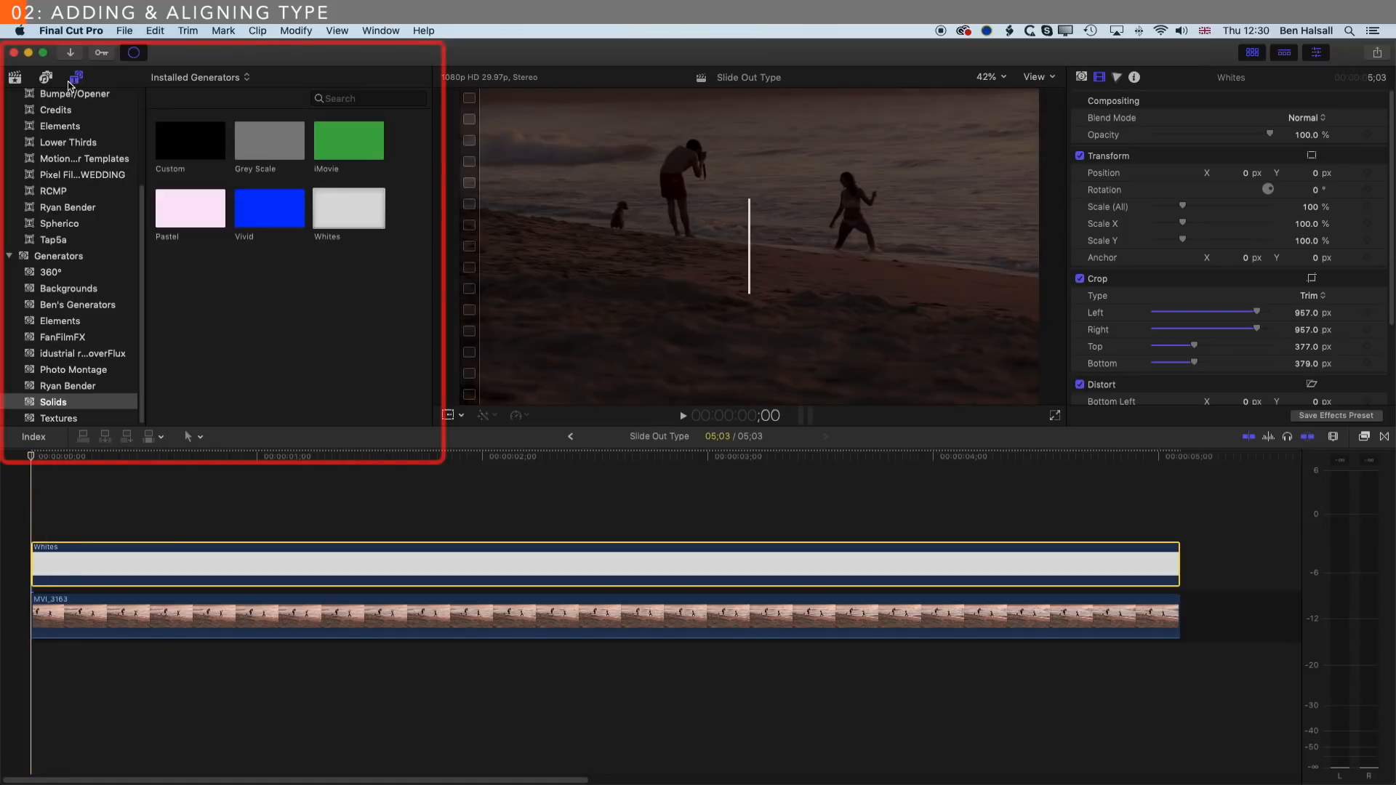
{"action": "scroll", "coordinate": [73, 102], "scroll_direction": "up", "scroll_amount": 2}
{"action": "scroll", "coordinate": [74, 102], "scroll_direction": "up", "scroll_amount": 3}
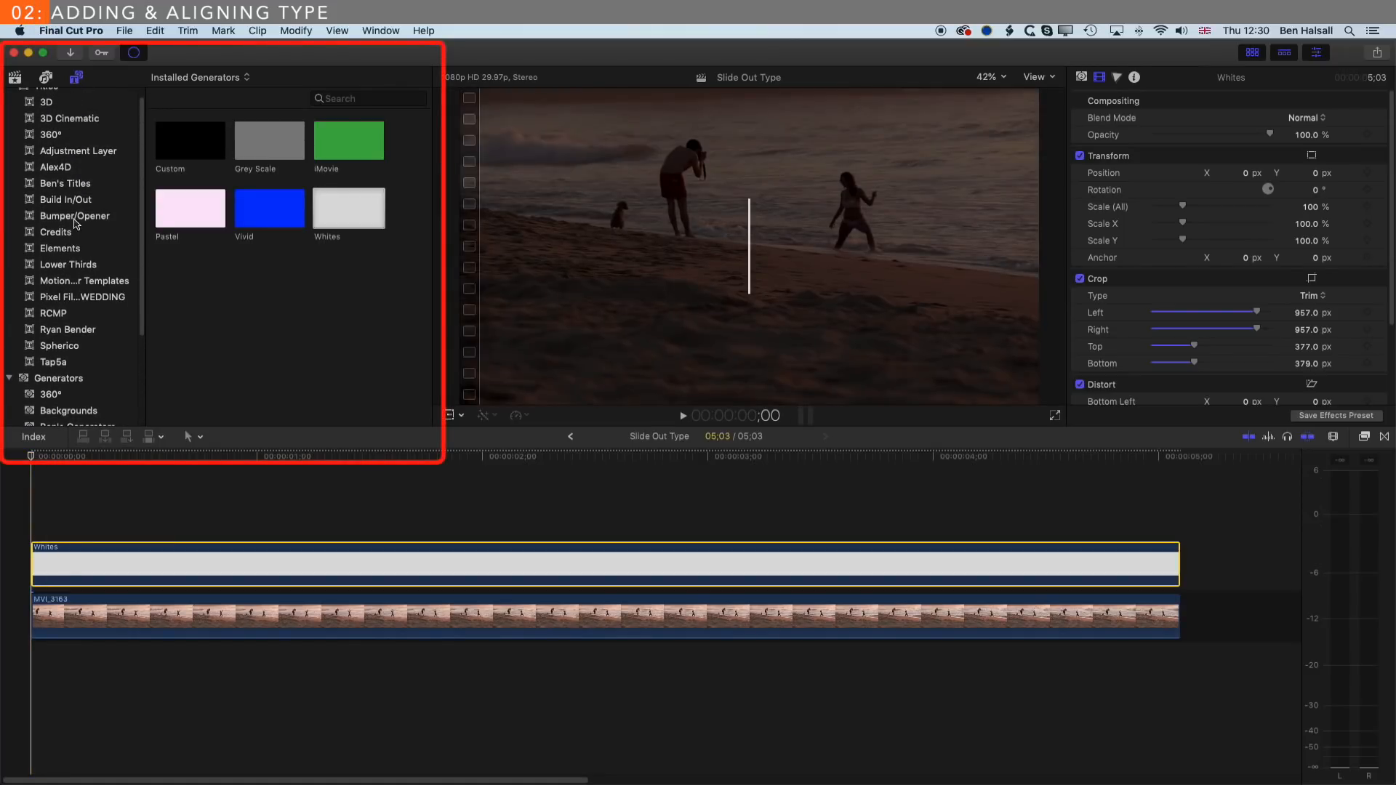
{"action": "left_click", "coordinate": [74, 216]}
{"action": "left_click", "coordinate": [277, 148]}
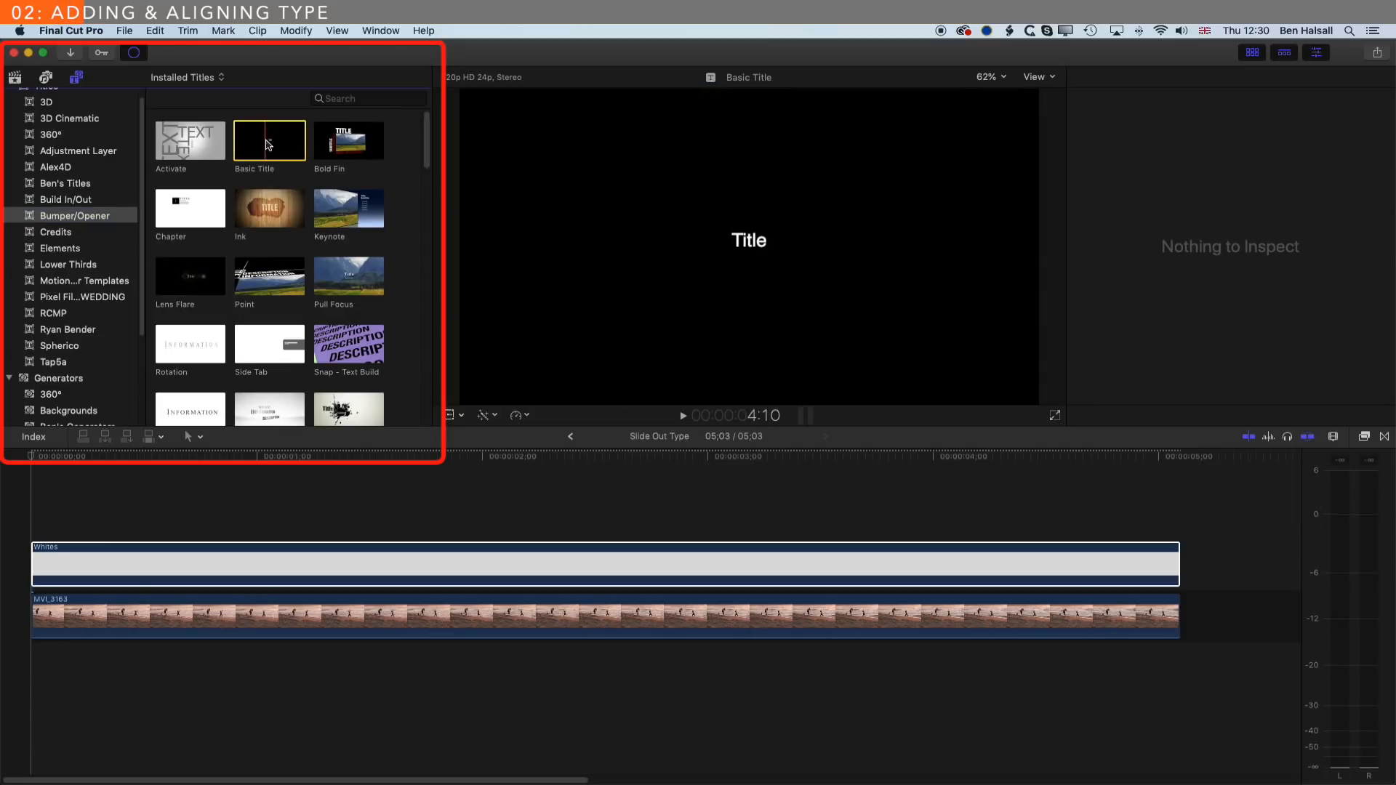
{"action": "left_click_drag", "start_coordinate": [268, 144], "coordinate": [16, 522]}
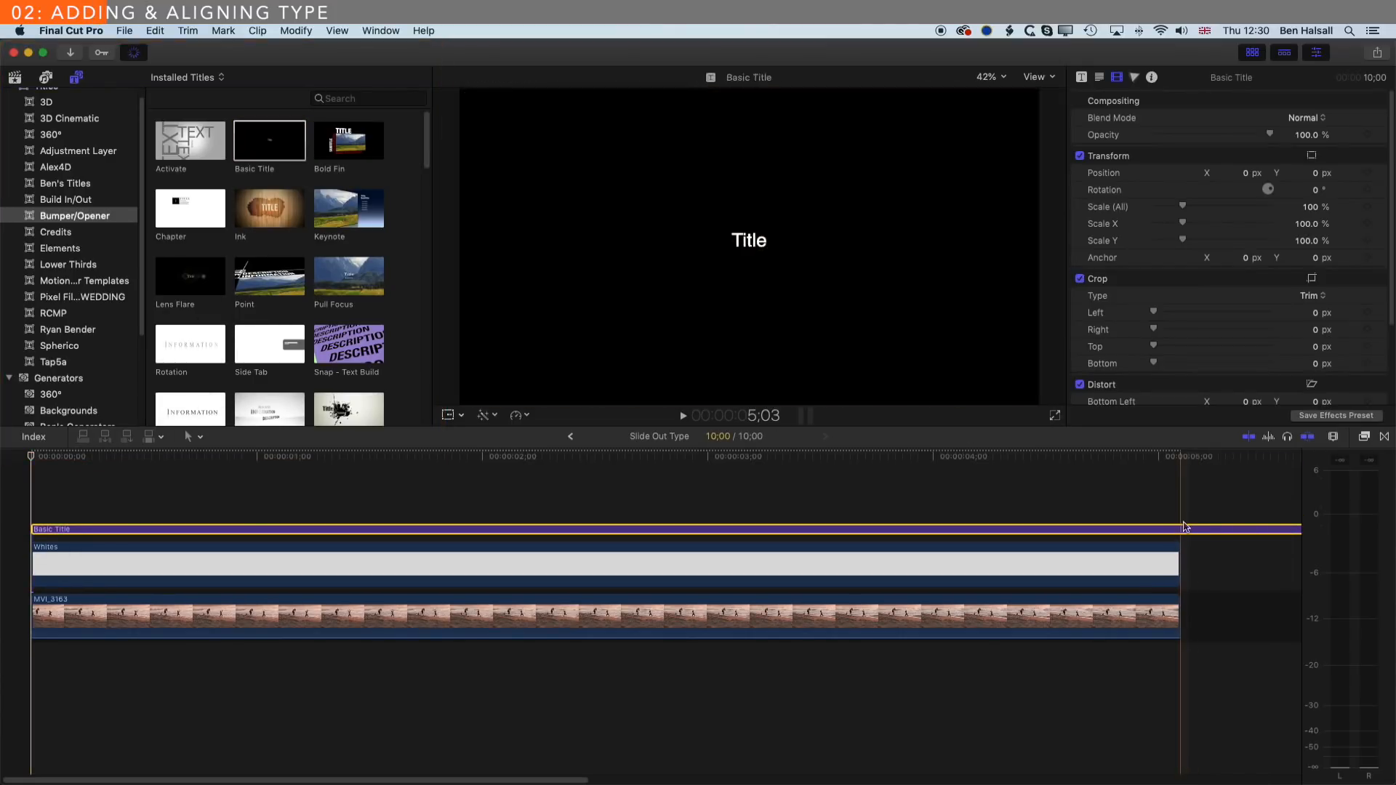
Step: Cut the Basic Title clip at 5;03, where the clips below end, and delete the excess part
{"action": "key", "text": "t"}
{"action": "left_click", "coordinate": [1185, 530]}
{"action": "key", "text": "a"}
{"action": "left_click", "coordinate": [1213, 583]}
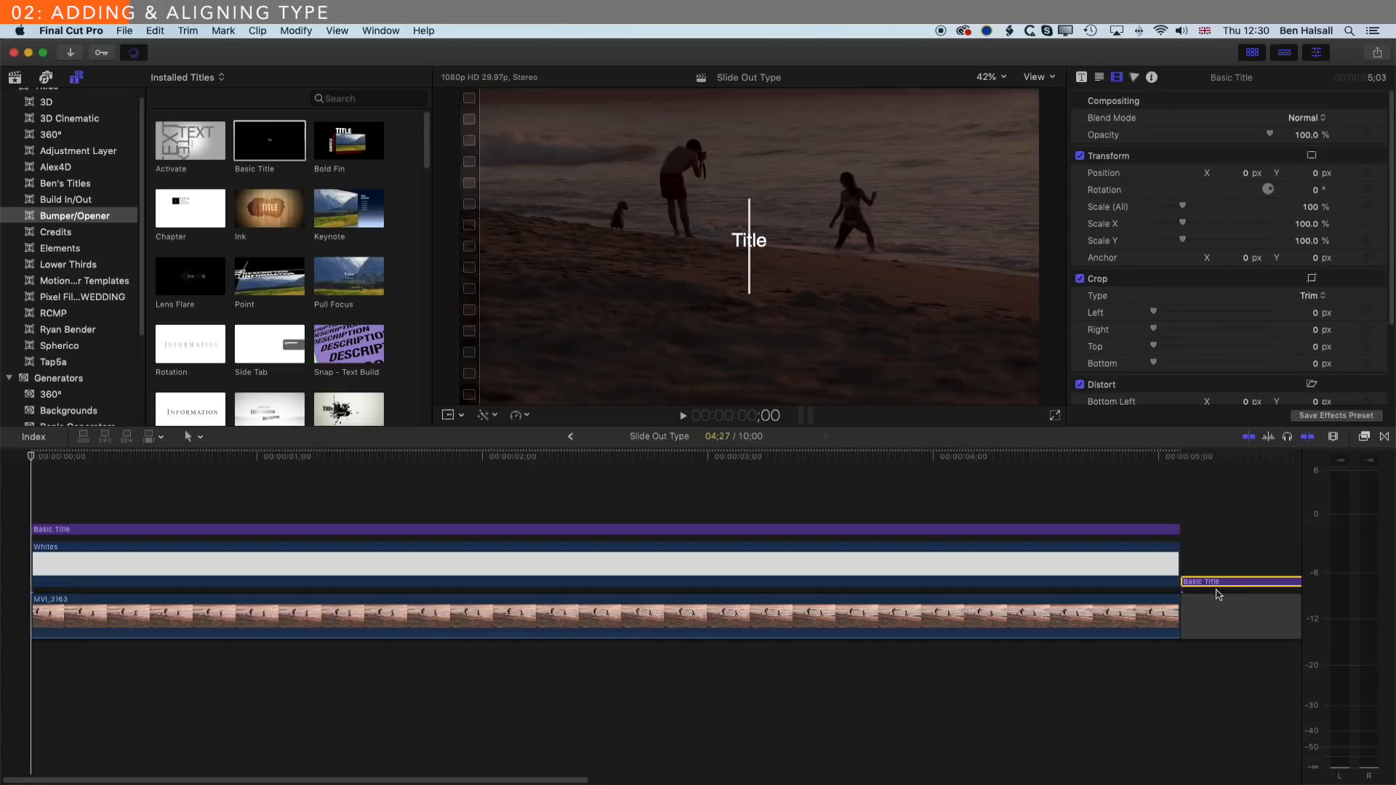
{"action": "key", "text": "BackSpace"}
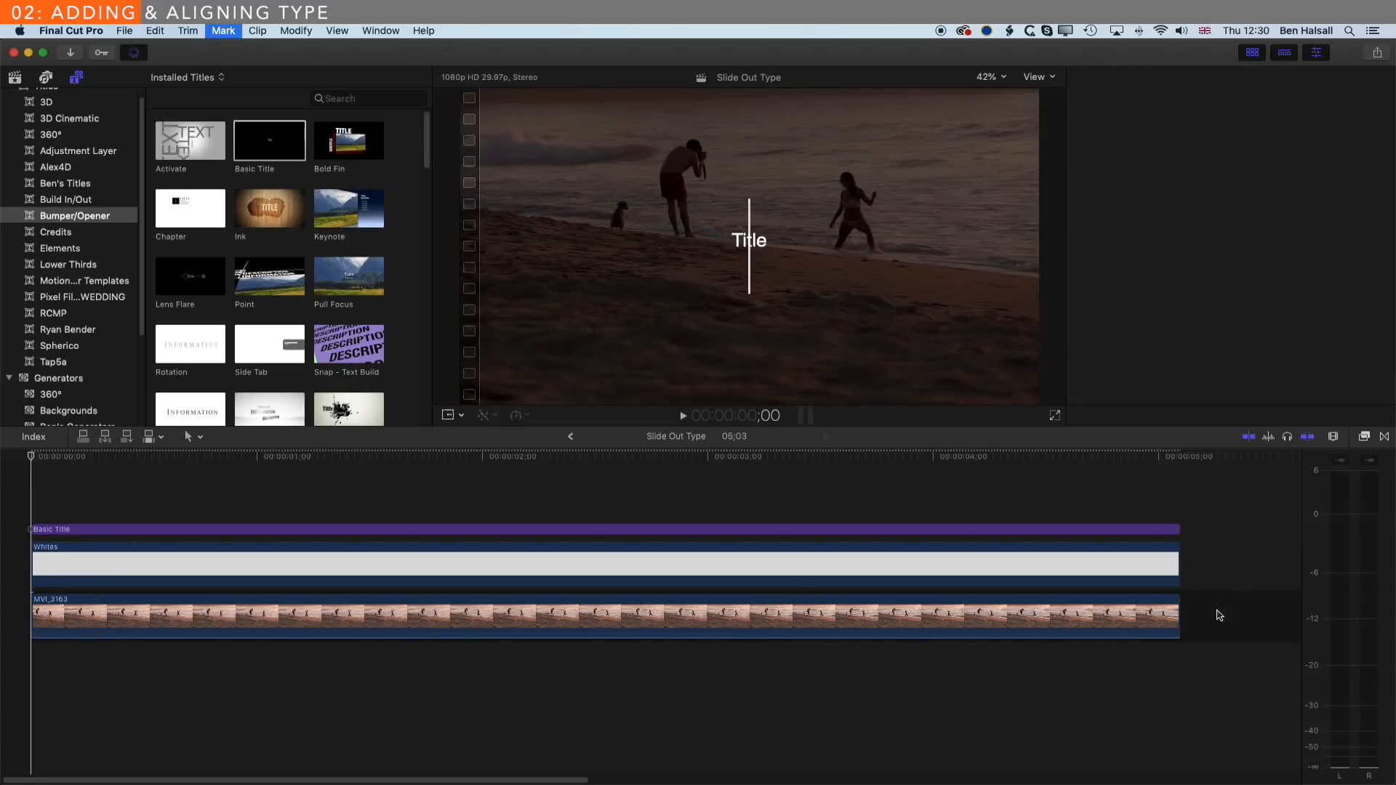
Step: Park the playhead at 2;12 and show the text settings of the Basic Title
{"action": "left_click_drag", "start_coordinate": [771, 457], "coordinate": [576, 458]}
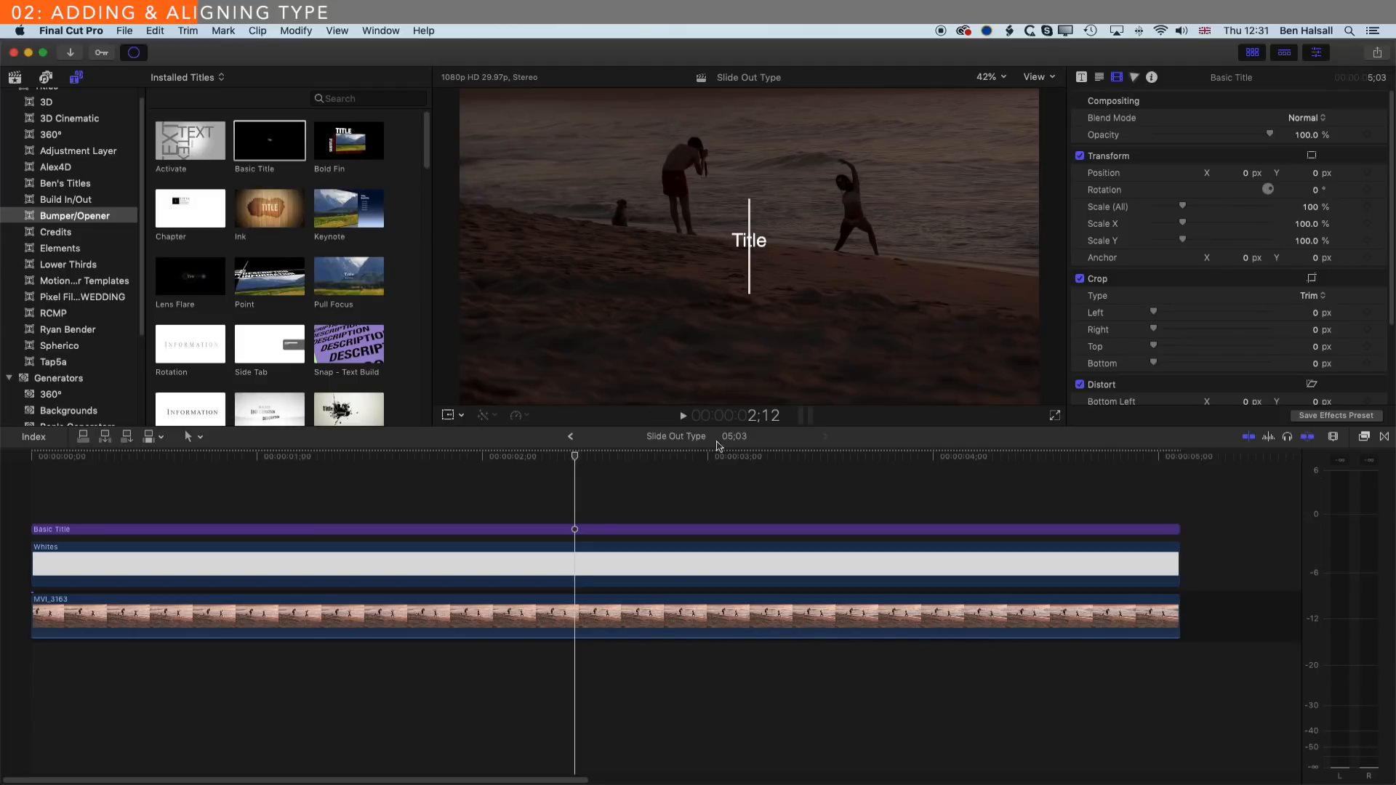
{"action": "left_click", "coordinate": [1100, 77]}
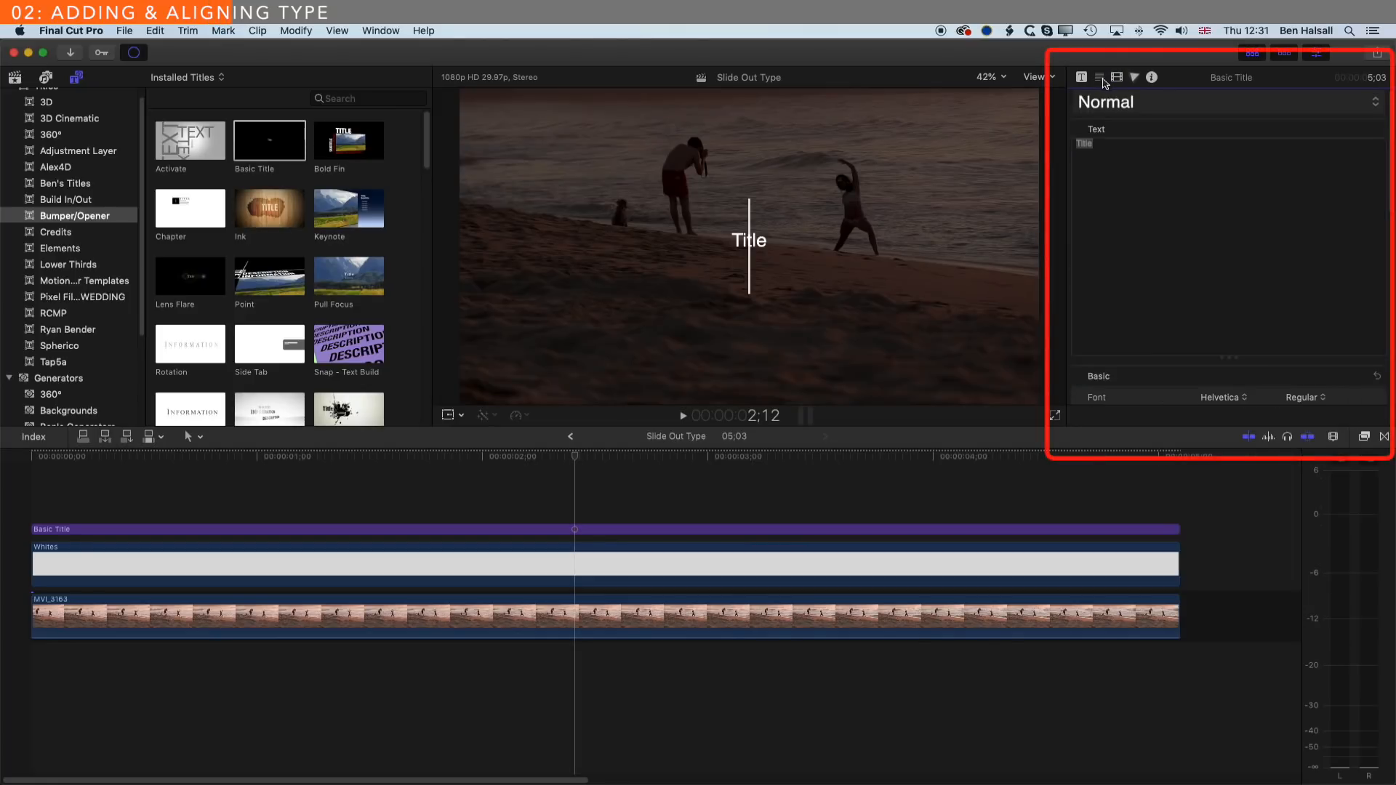
{"action": "left_click", "coordinate": [393, 33]}
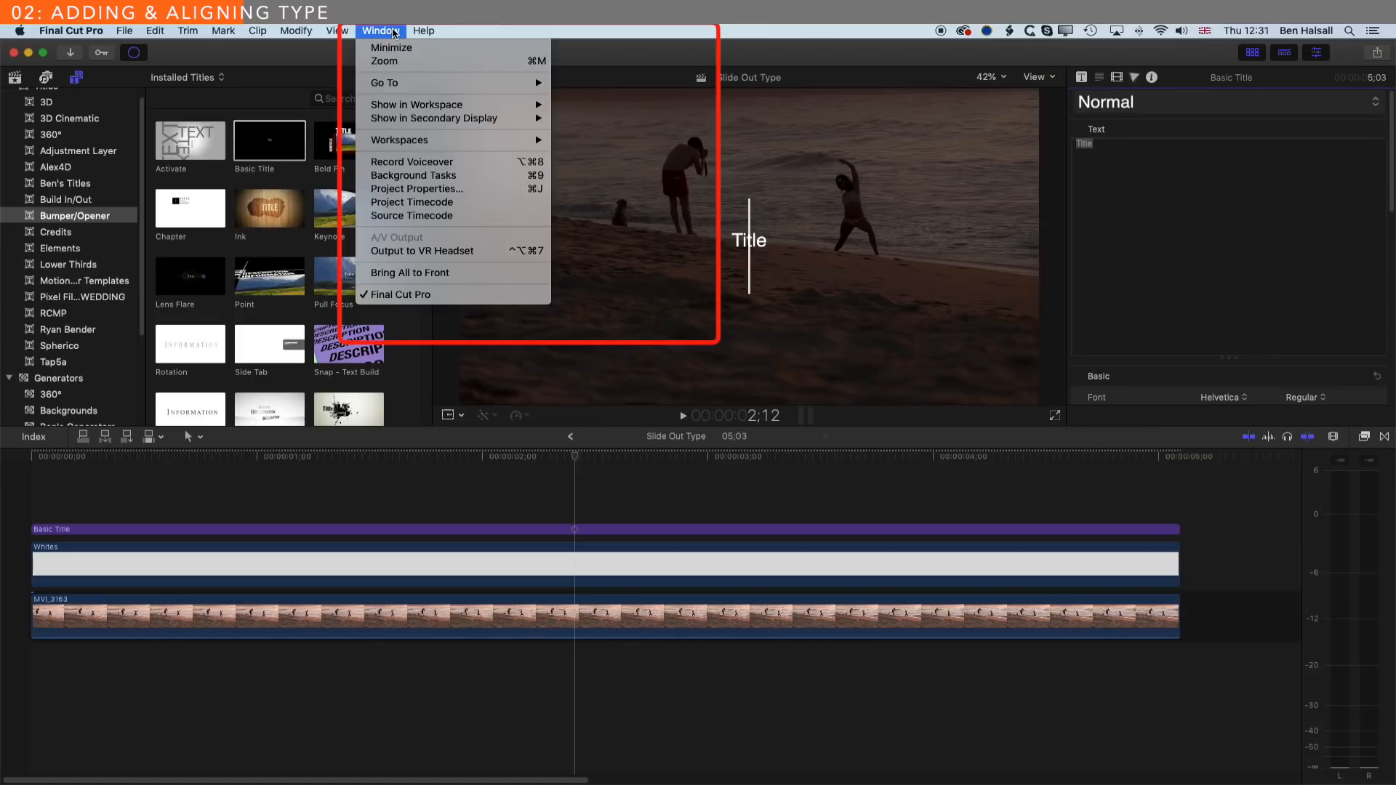
{"action": "mouse_move", "coordinate": [407, 106]}
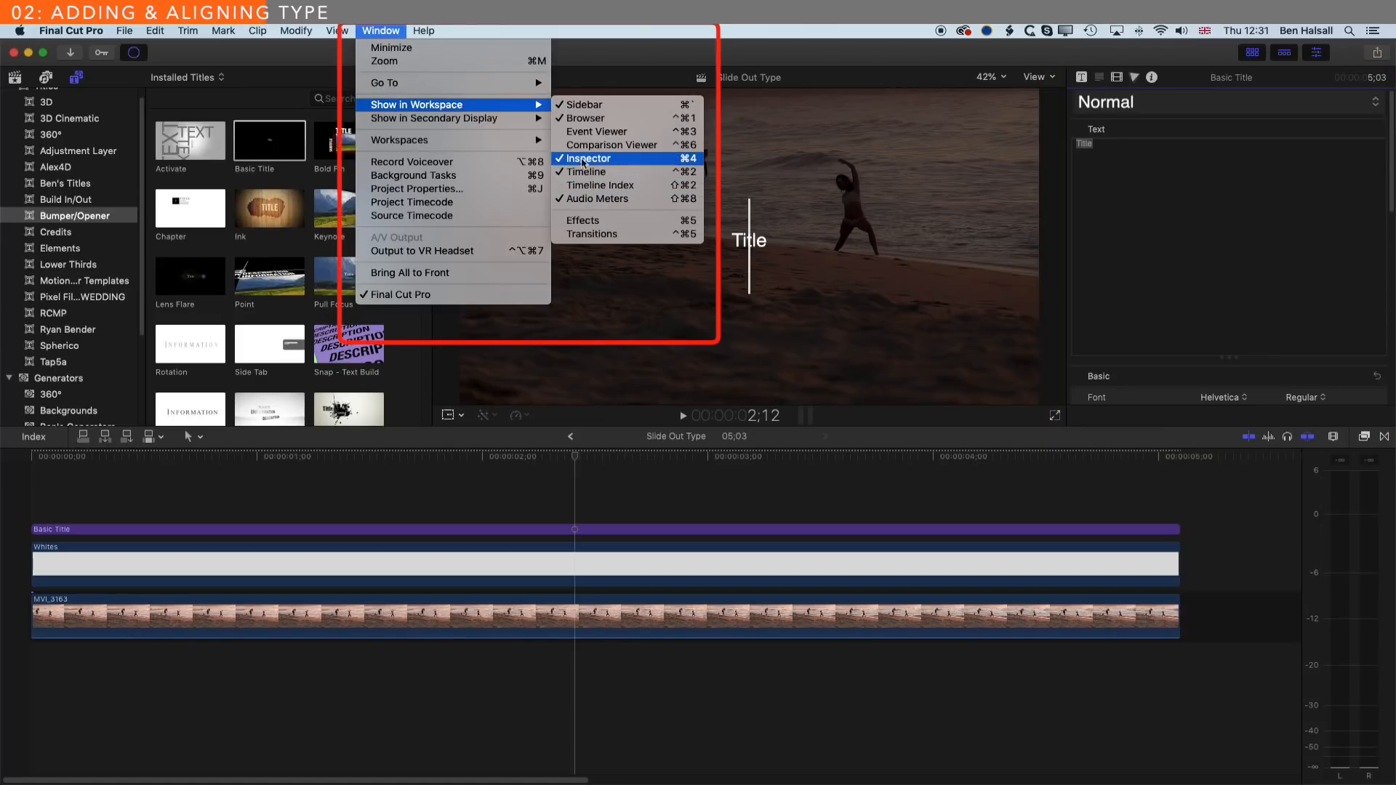
{"action": "left_click", "coordinate": [592, 38]}
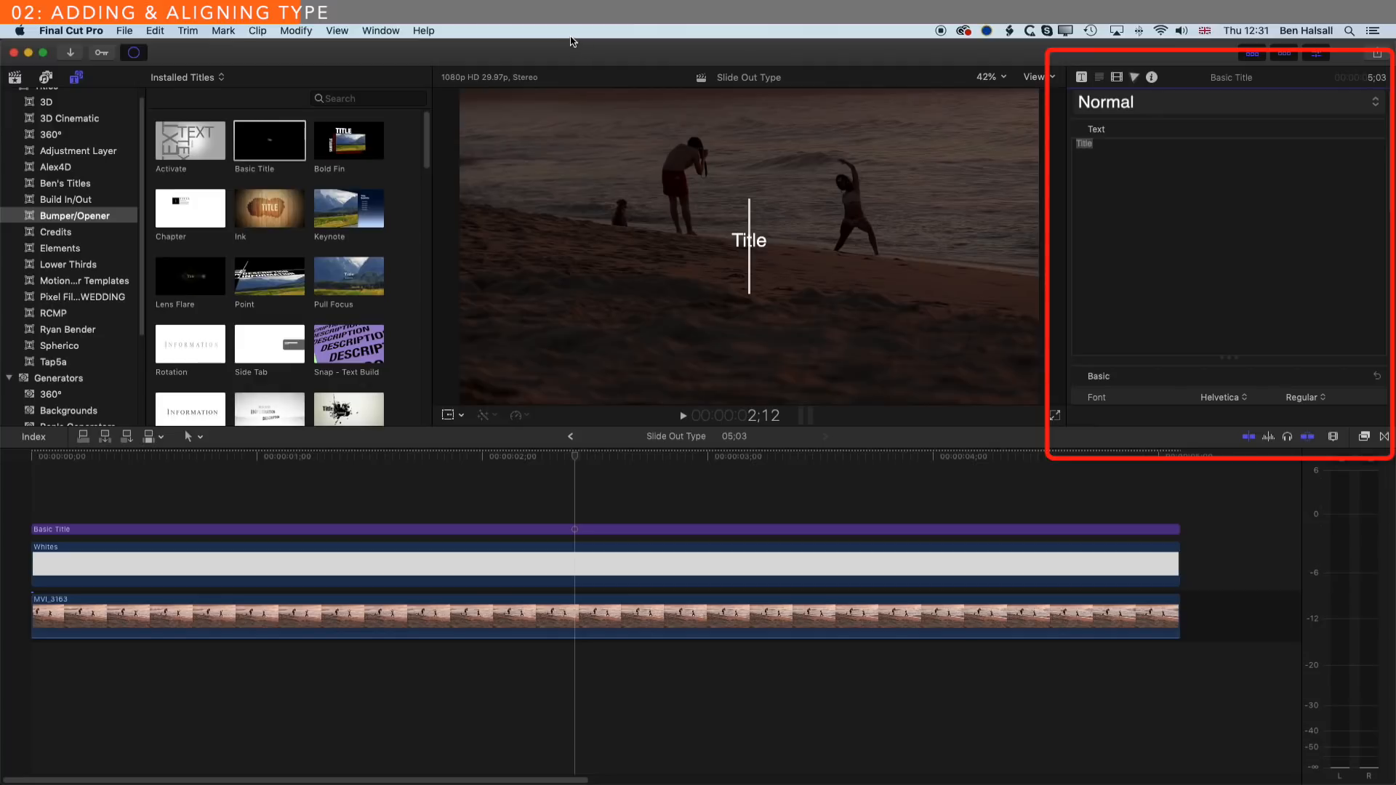
Step: Use the Default workspace and shrink the timeline's height so that more of the title's text settings are shown
{"action": "left_click", "coordinate": [393, 32]}
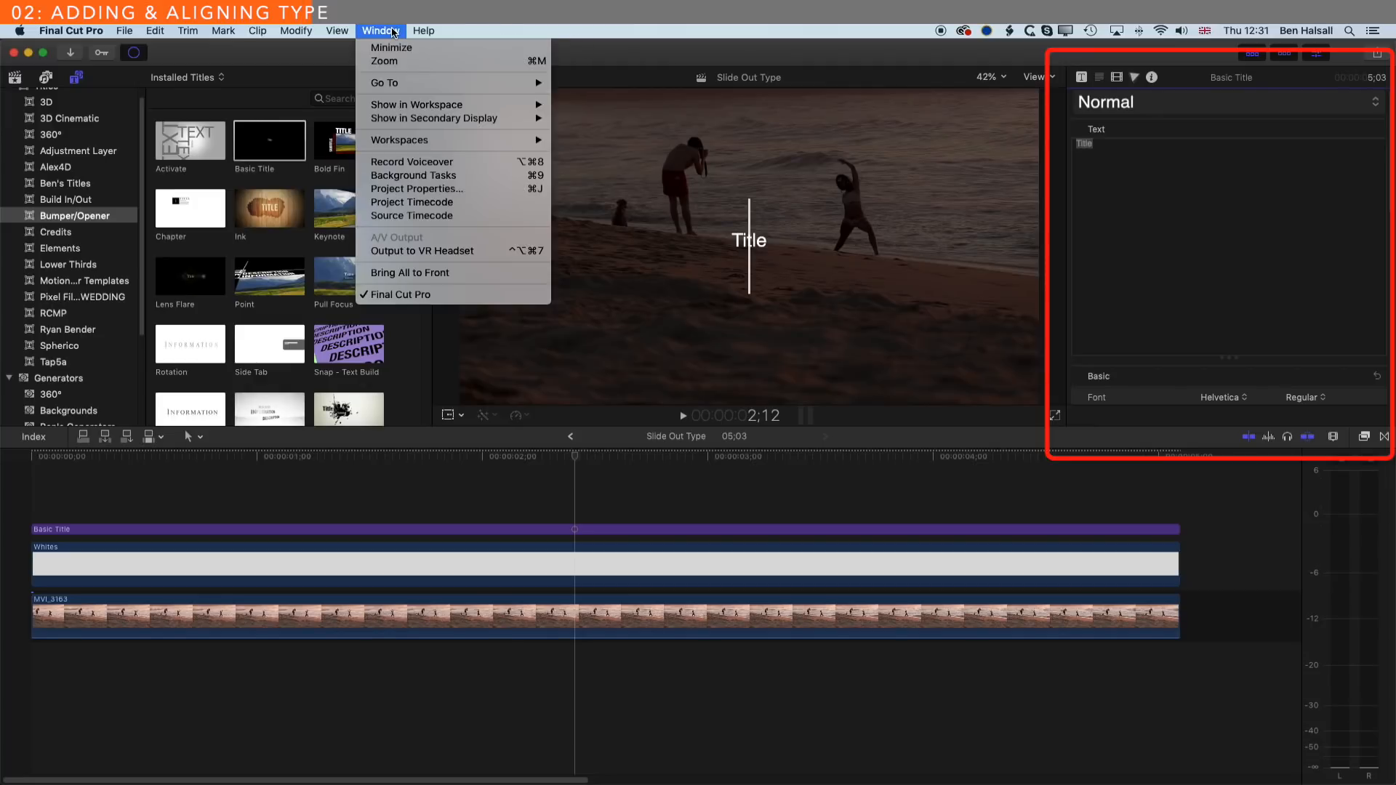
{"action": "mouse_move", "coordinate": [405, 141]}
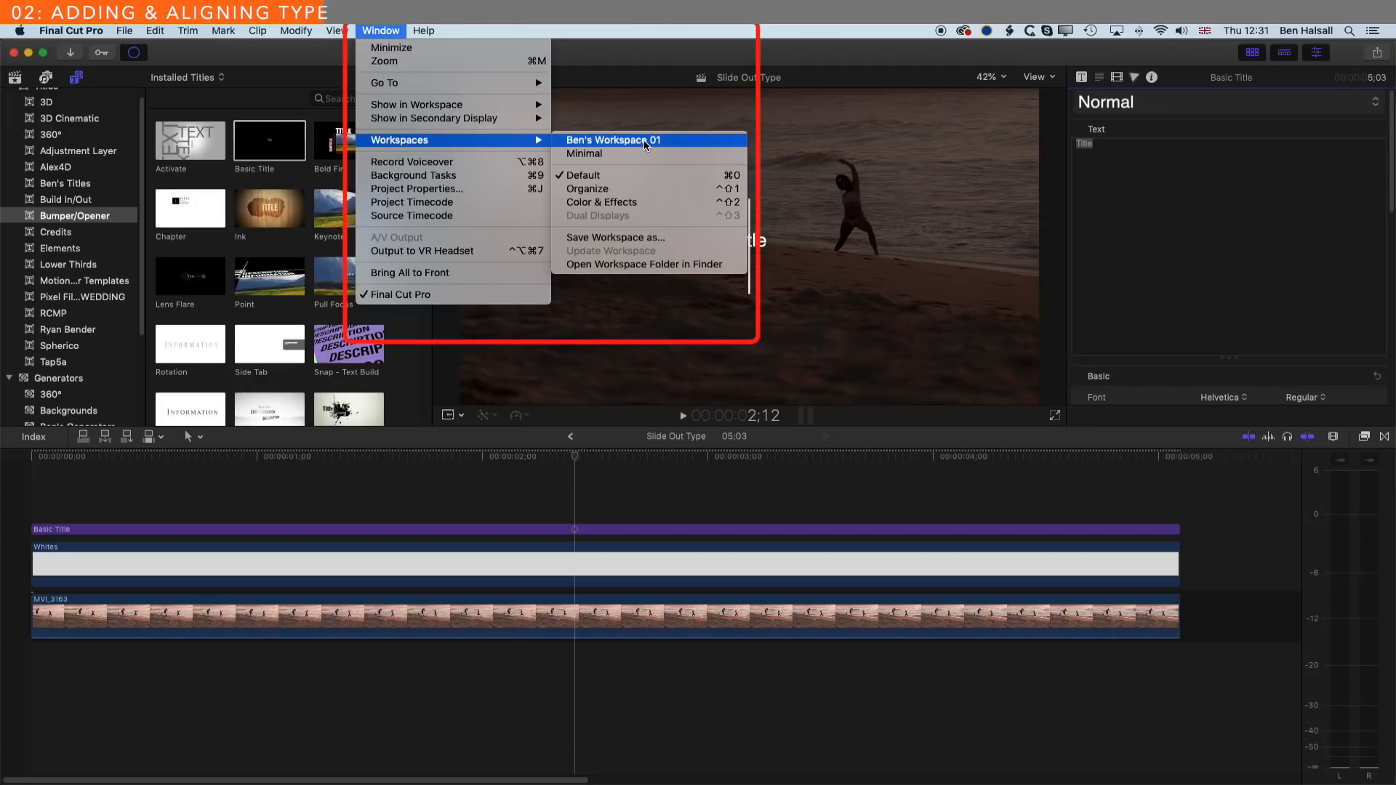
{"action": "left_click", "coordinate": [602, 182]}
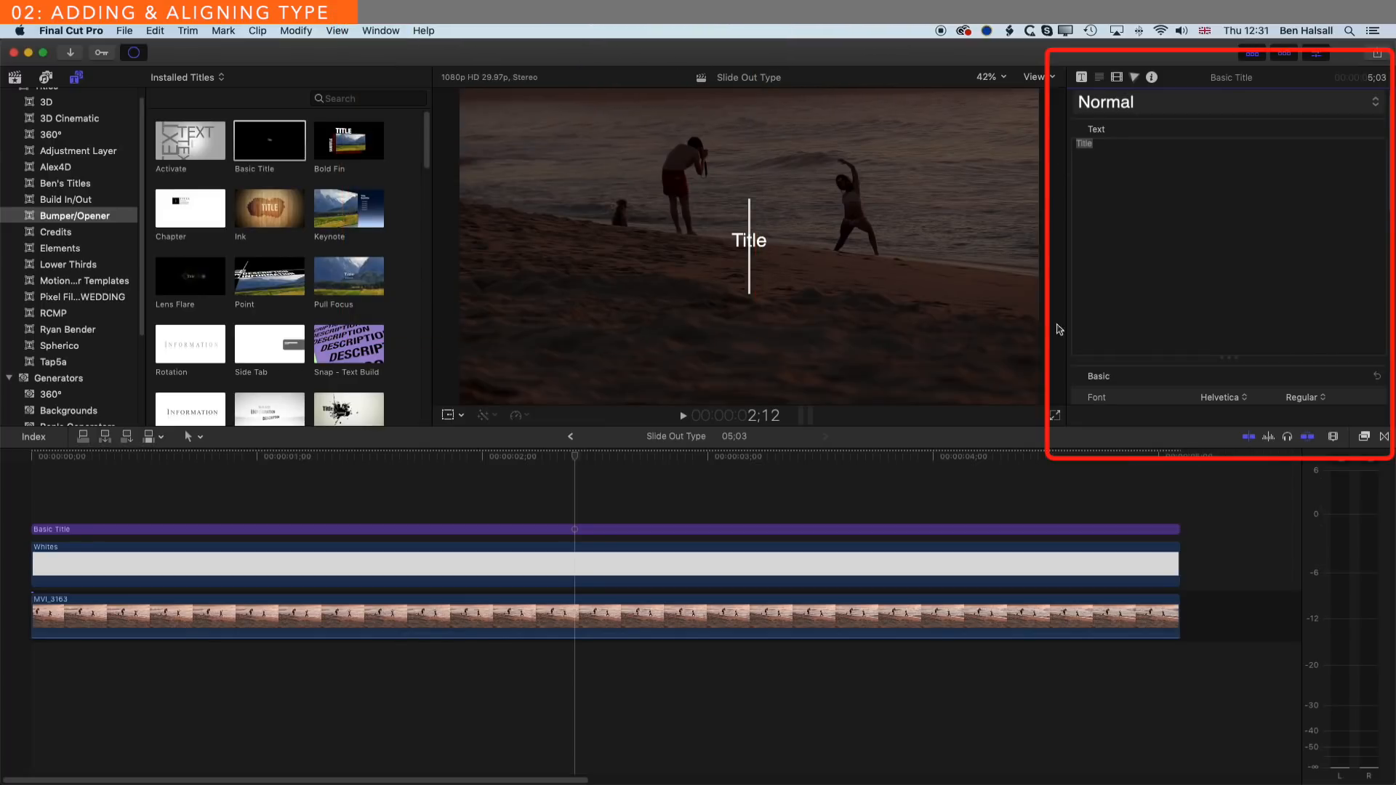
{"action": "left_click_drag", "start_coordinate": [1036, 428], "coordinate": [1031, 620]}
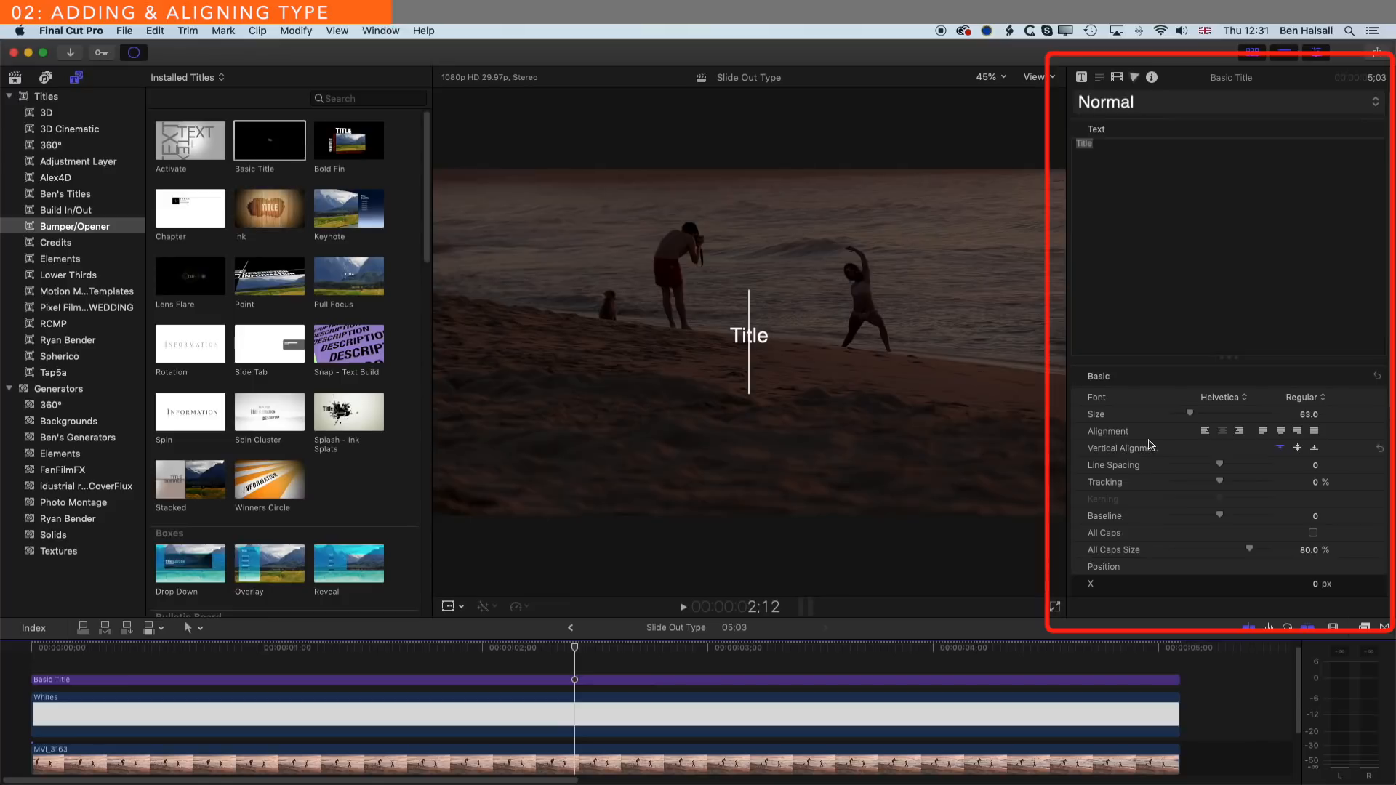
Step: Change the font of the Basic Title to Bodoni 72 Book
{"action": "left_click", "coordinate": [1227, 398]}
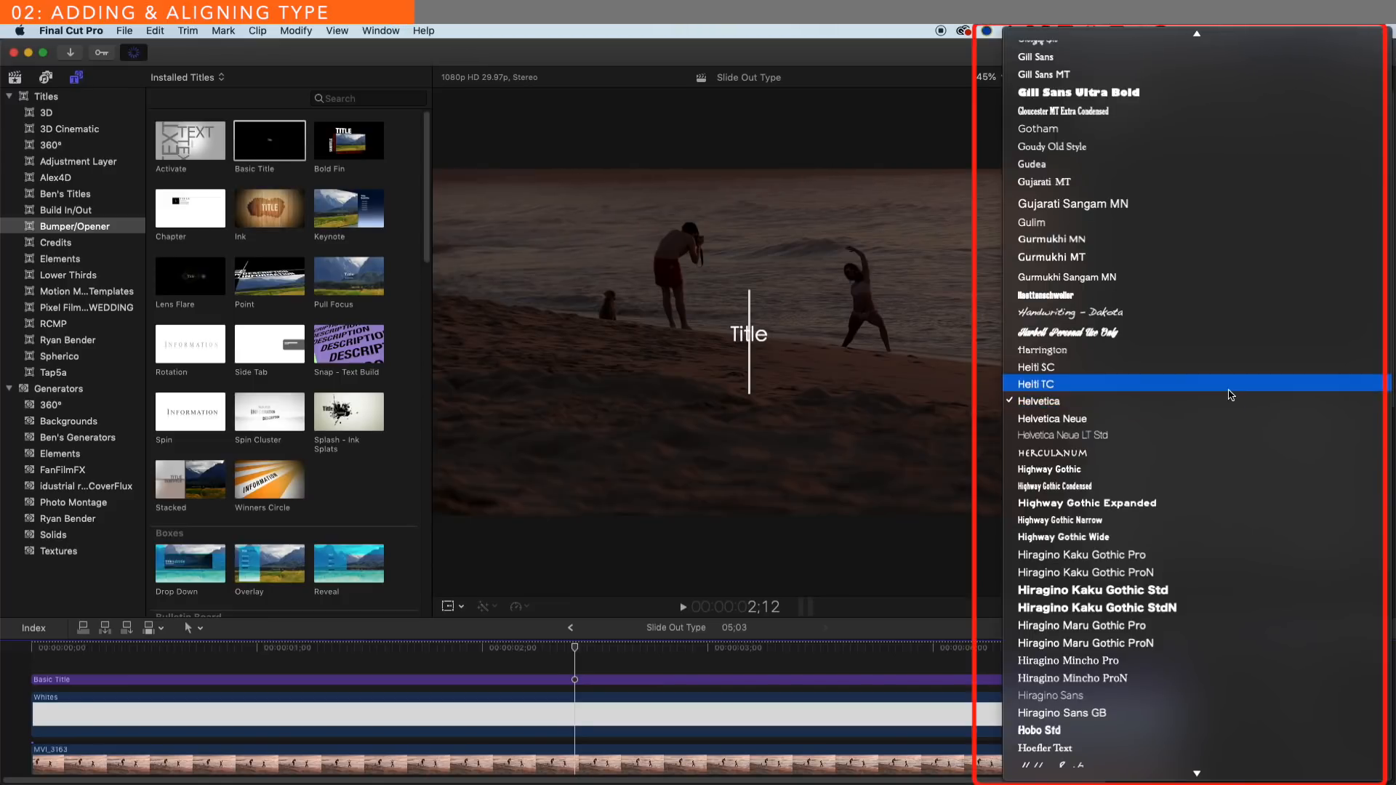
{"action": "scroll", "coordinate": [1229, 398], "scroll_direction": "up", "scroll_amount": 10}
{"action": "scroll", "coordinate": [1229, 395], "scroll_direction": "up", "scroll_amount": 20}
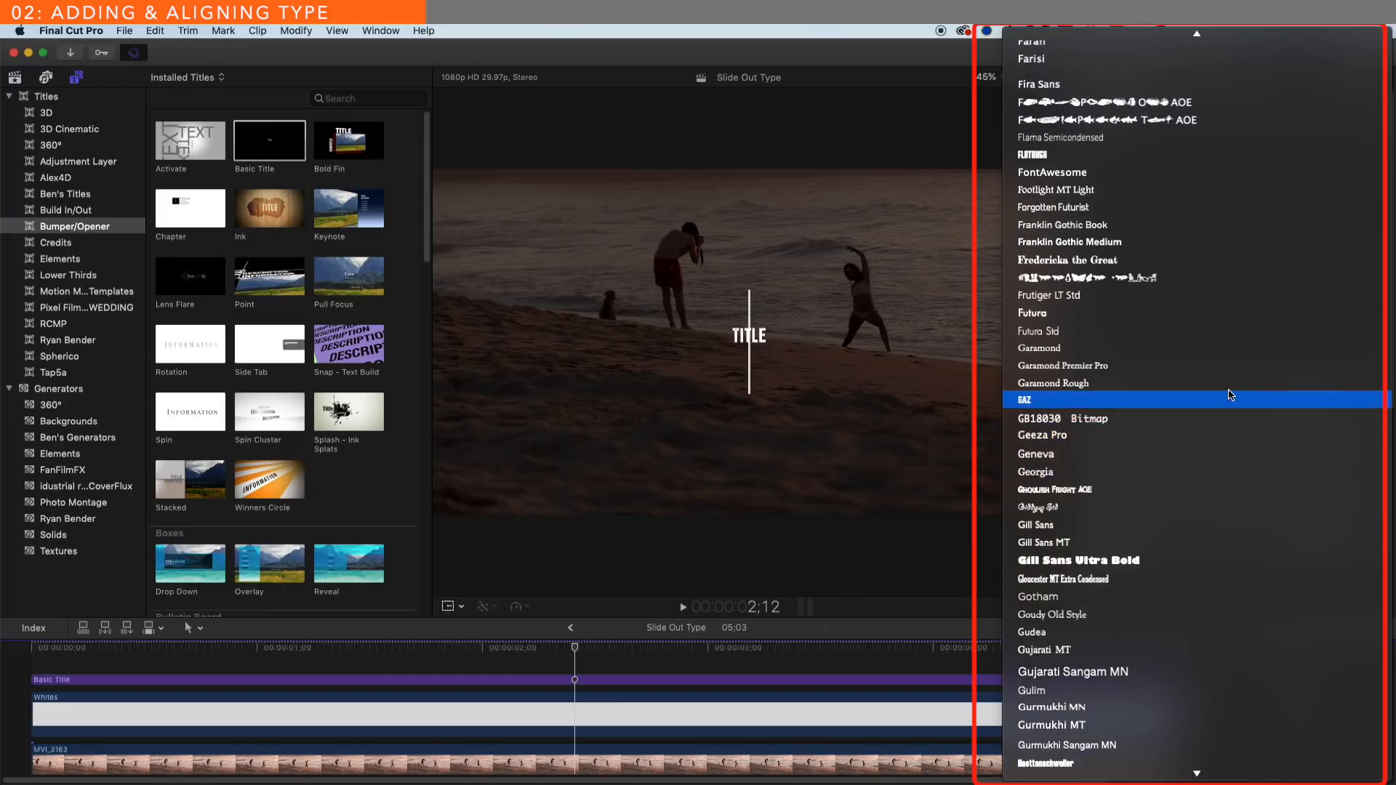
{"action": "scroll", "coordinate": [1230, 394], "scroll_direction": "up", "scroll_amount": 16}
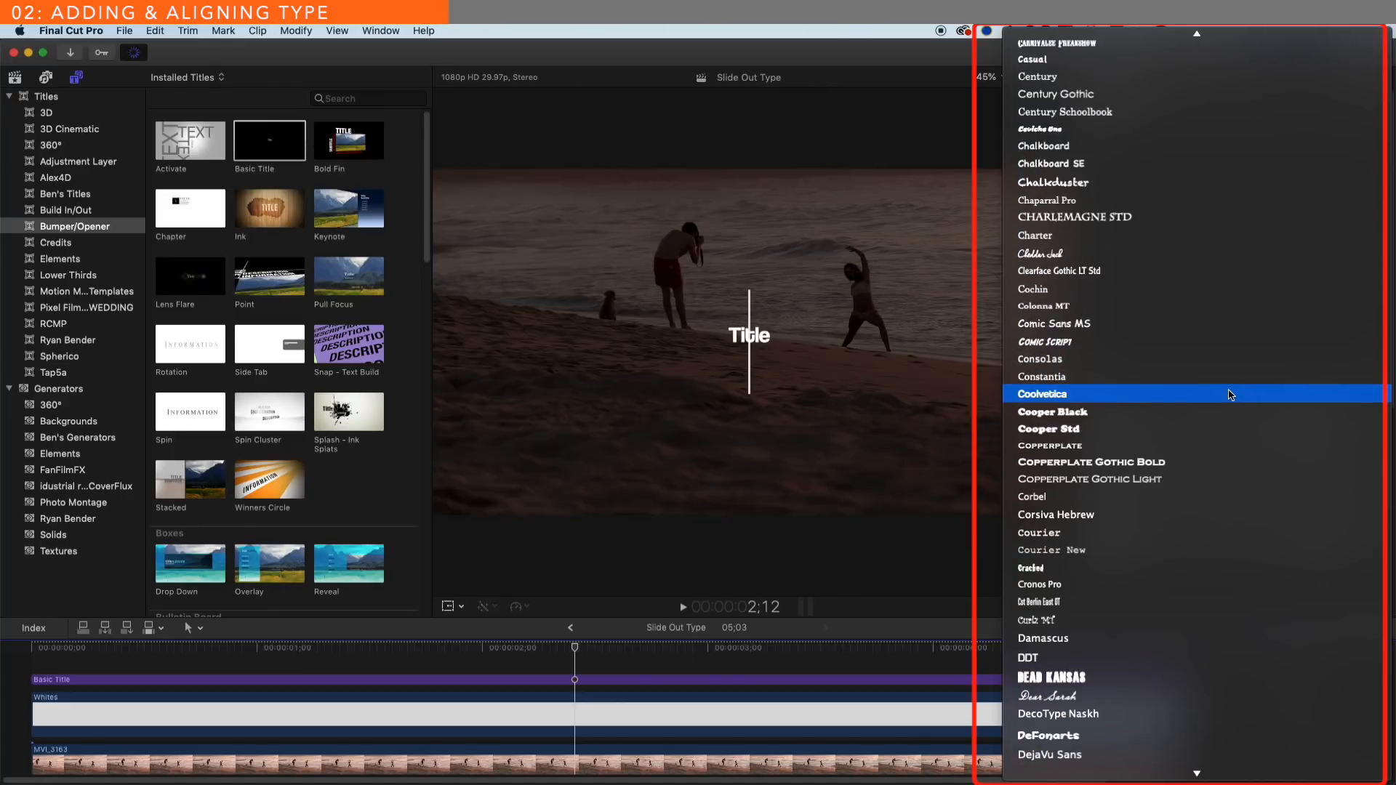
{"action": "scroll", "coordinate": [1230, 394], "scroll_direction": "up", "scroll_amount": 15}
{"action": "left_click", "coordinate": [1140, 209]}
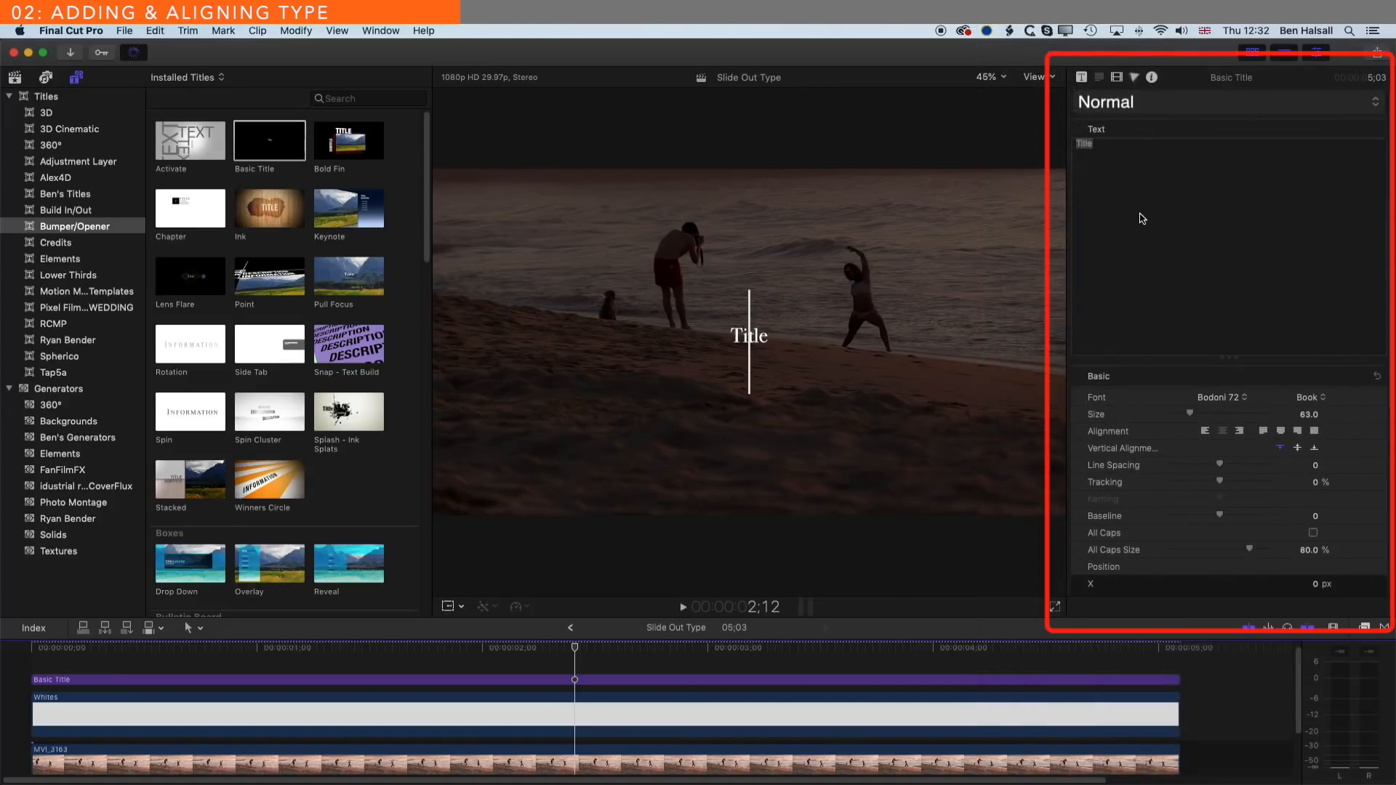
Step: Right-align the title text and set its size to about 162 and its tracking to about 12.41 %
{"action": "left_click", "coordinate": [1240, 431]}
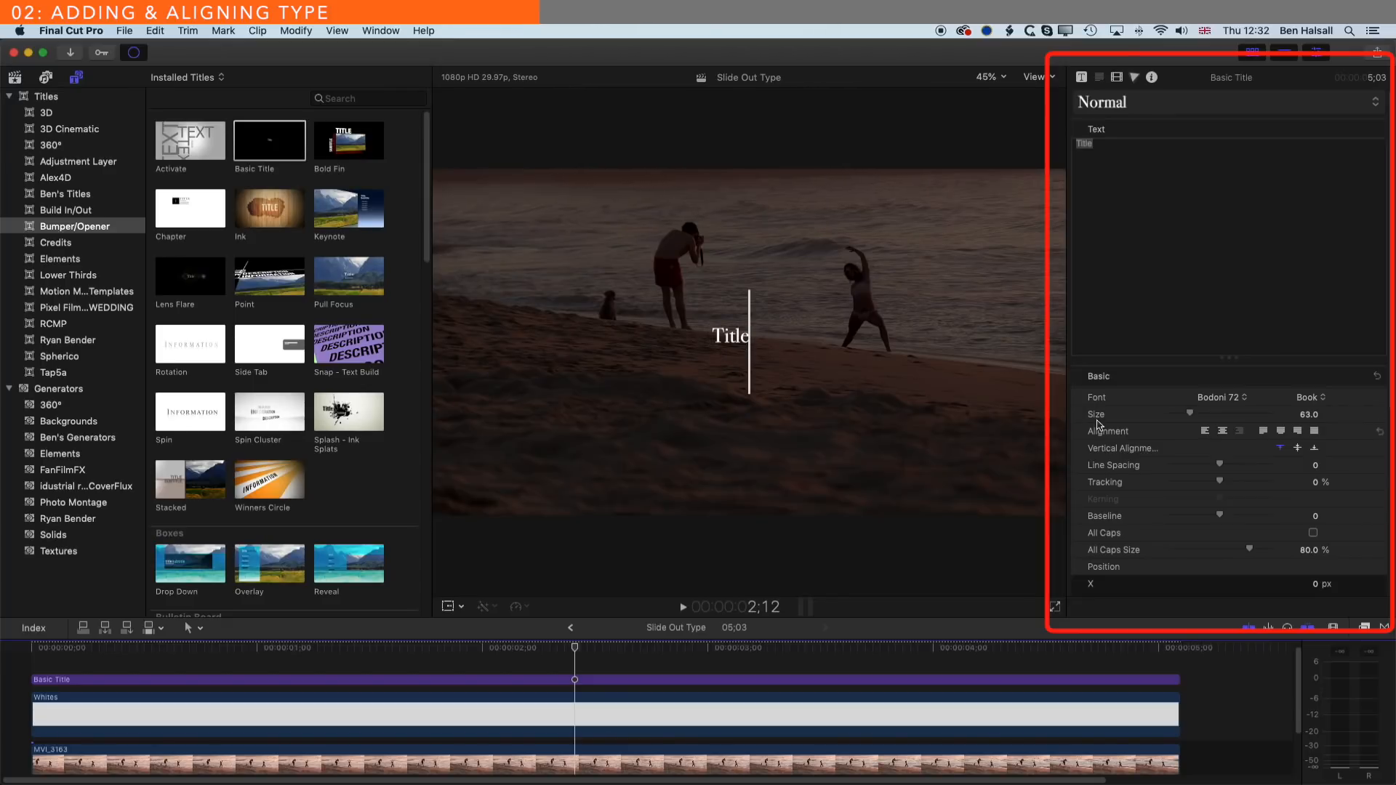
{"action": "left_click_drag", "start_coordinate": [1192, 417], "coordinate": [1225, 419]}
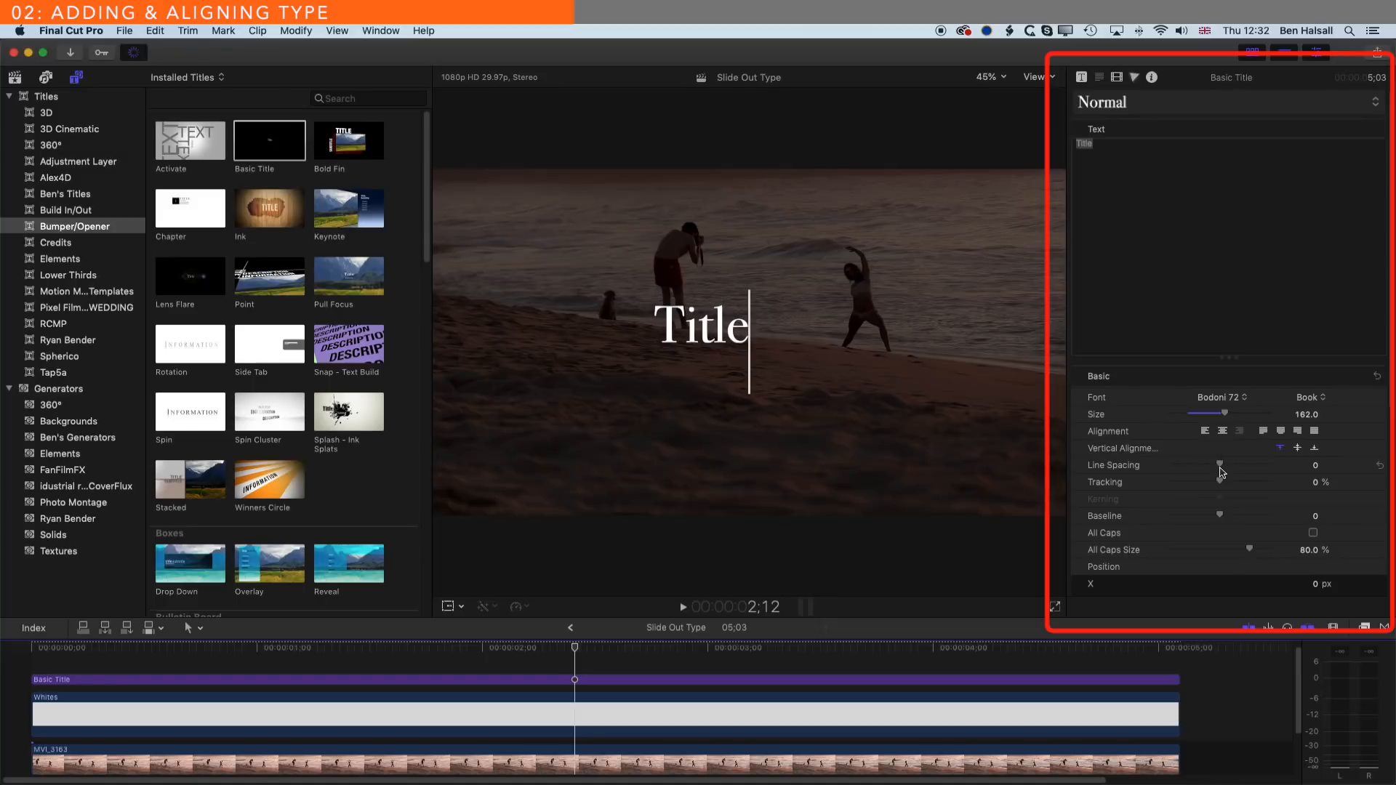
{"action": "left_click_drag", "start_coordinate": [1221, 486], "coordinate": [1225, 477]}
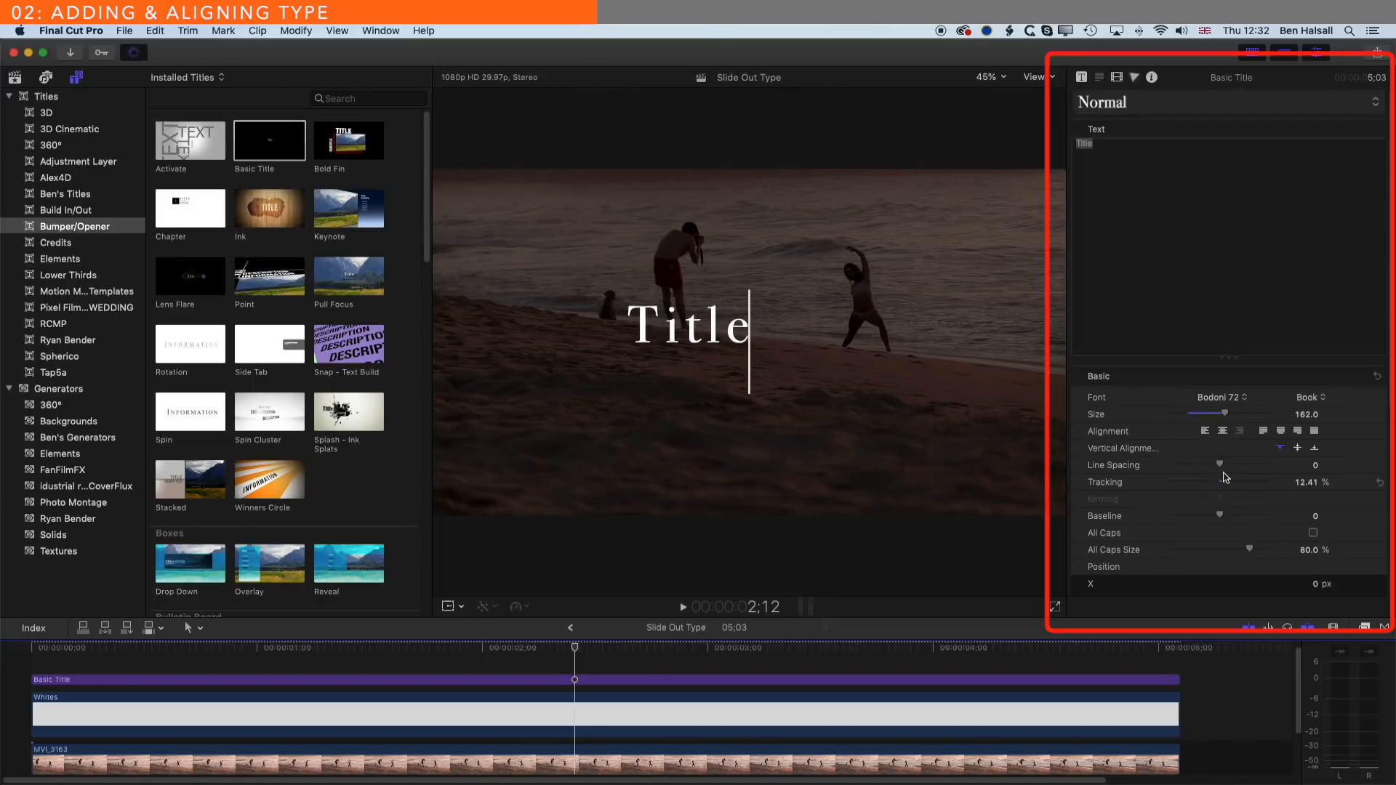
Step: Turn on All Caps at 100 % caps size and replace the title text with "beach"
{"action": "left_click", "coordinate": [1312, 534]}
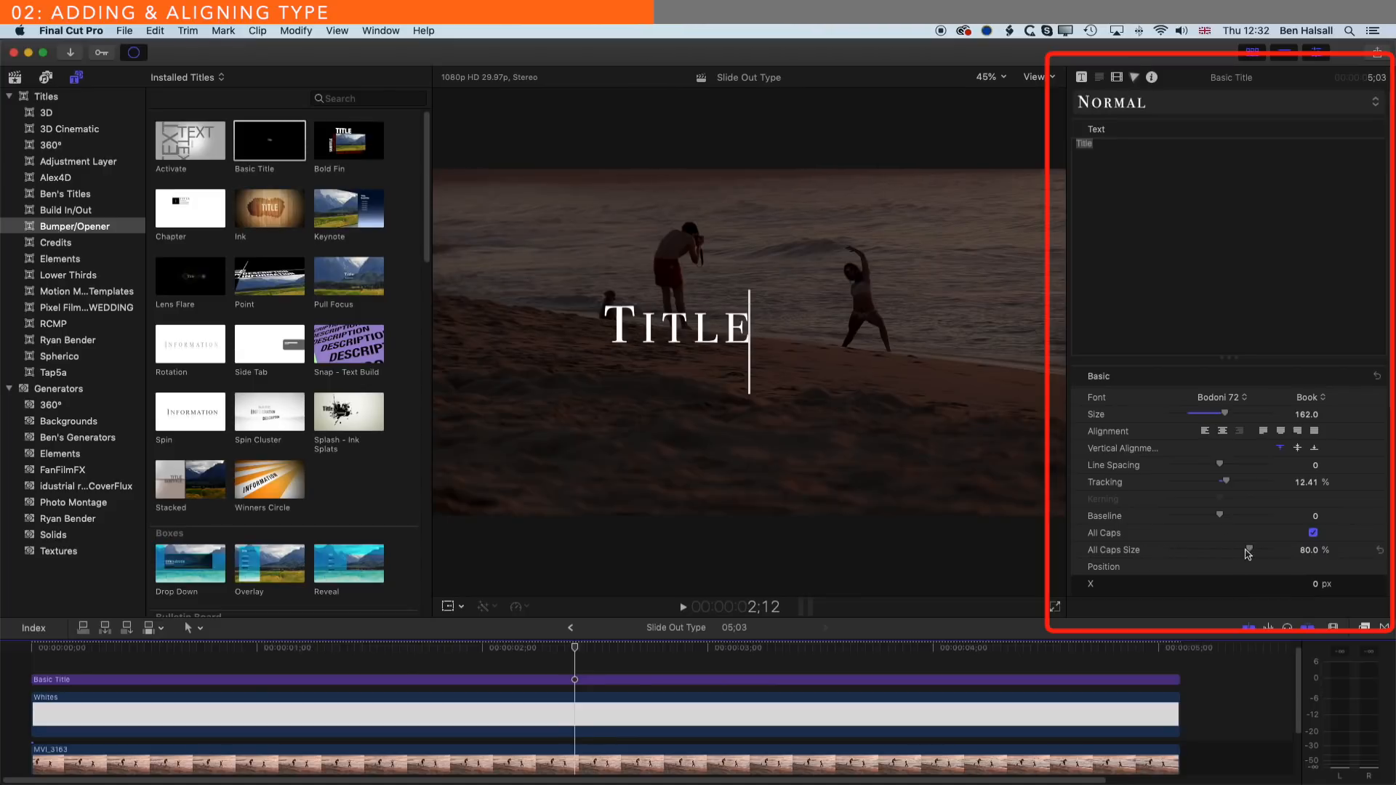
{"action": "left_click_drag", "start_coordinate": [1252, 552], "coordinate": [1284, 553]}
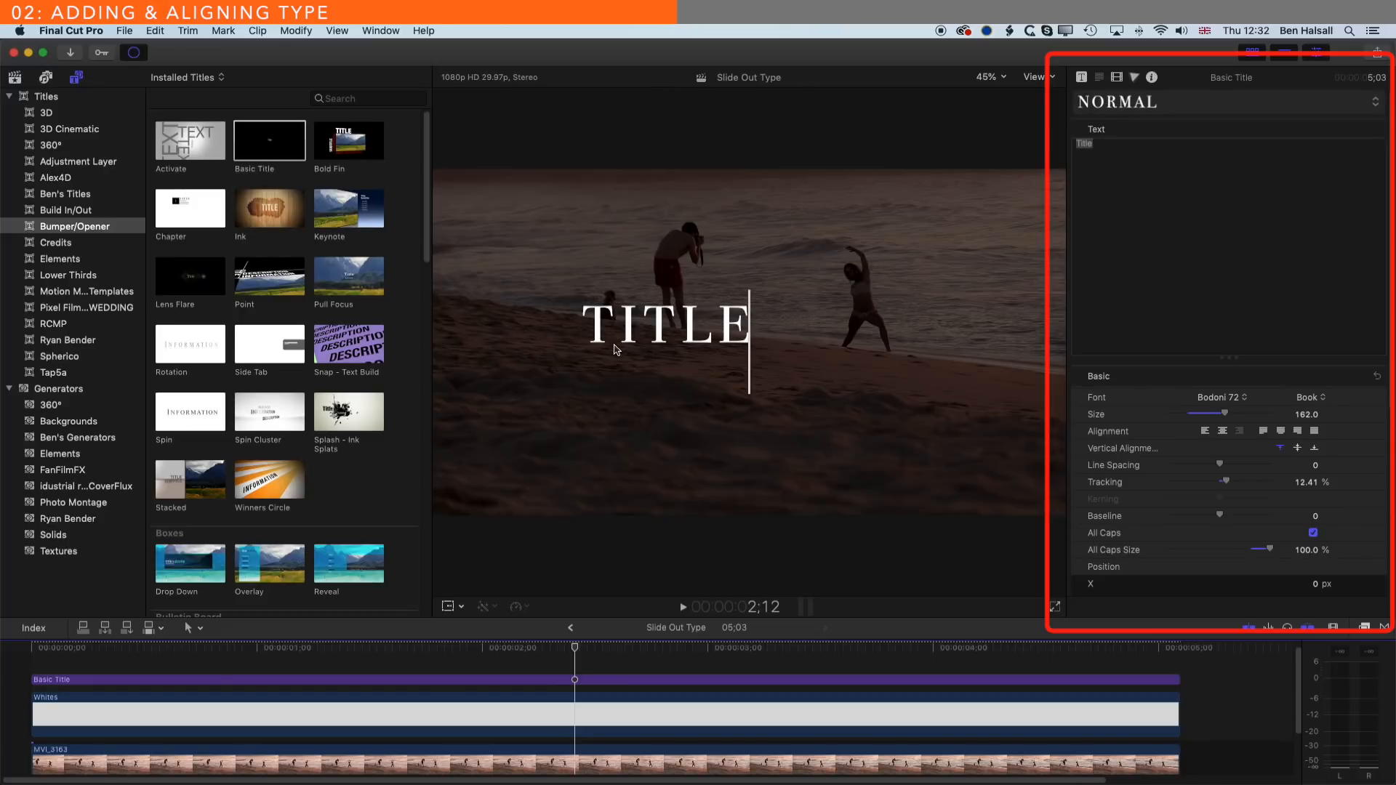
{"action": "left_click_drag", "start_coordinate": [1123, 173], "coordinate": [1040, 105]}
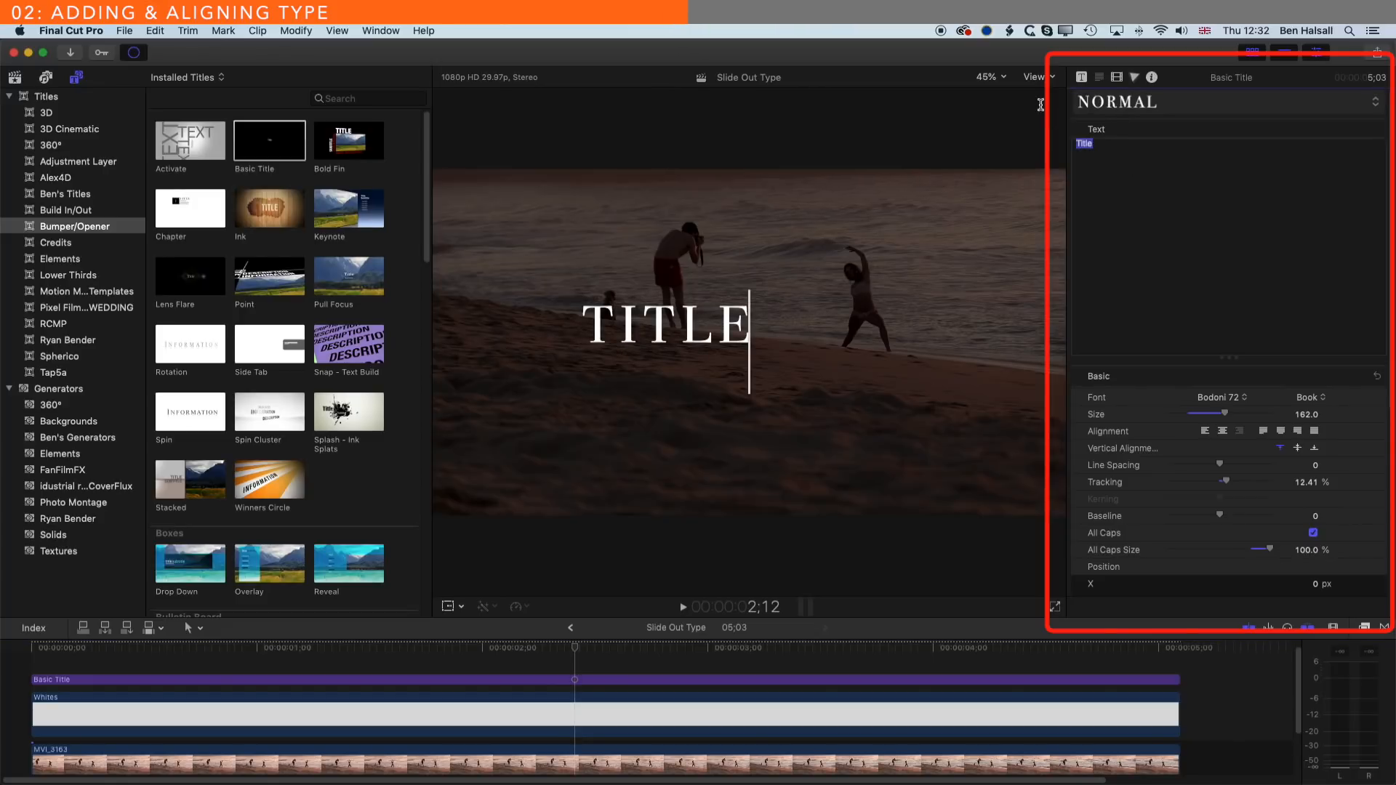
{"action": "type", "text": "beach"}
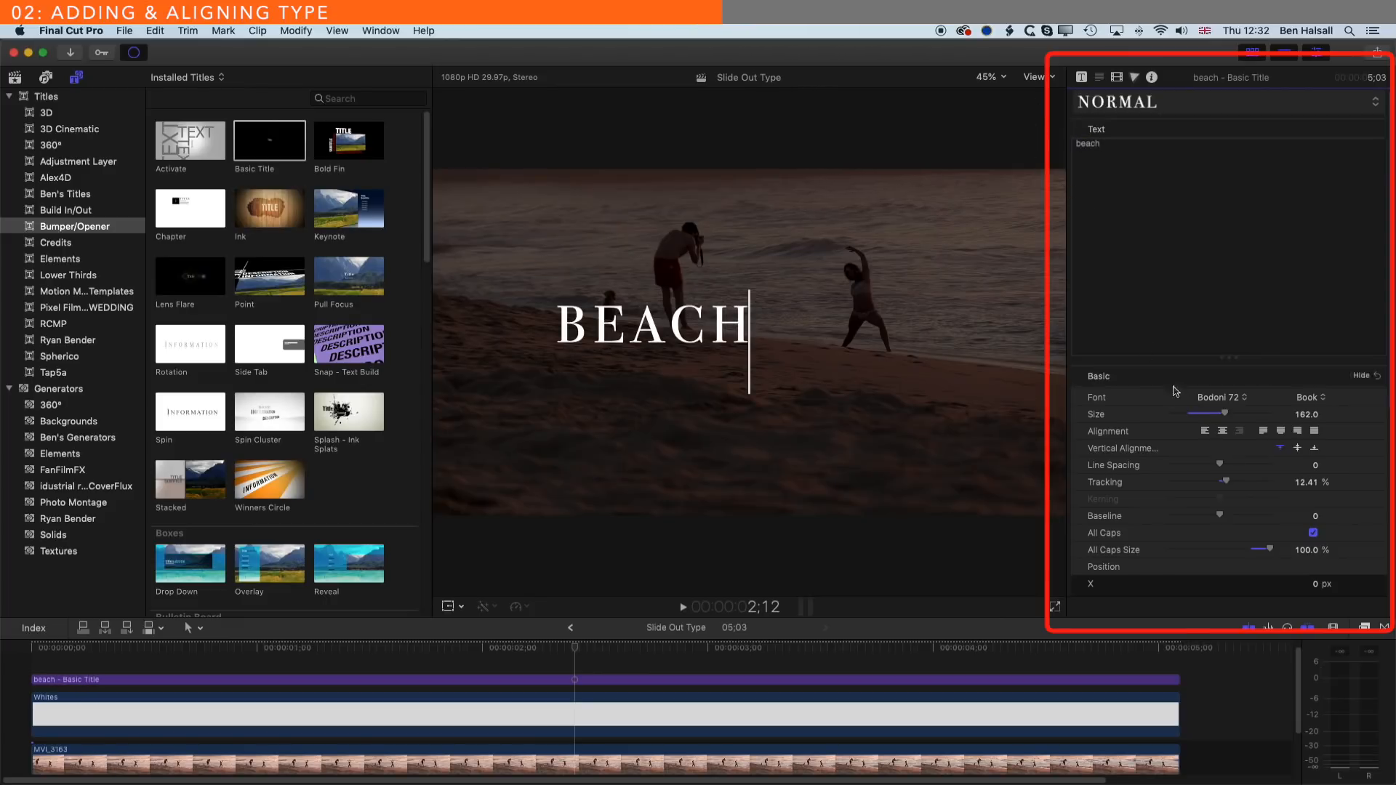
Step: Set the beach title's text position to X -55 px and Y -40 px, clear of the white line
{"action": "scroll", "coordinate": [1155, 437], "scroll_direction": "down", "scroll_amount": 5}
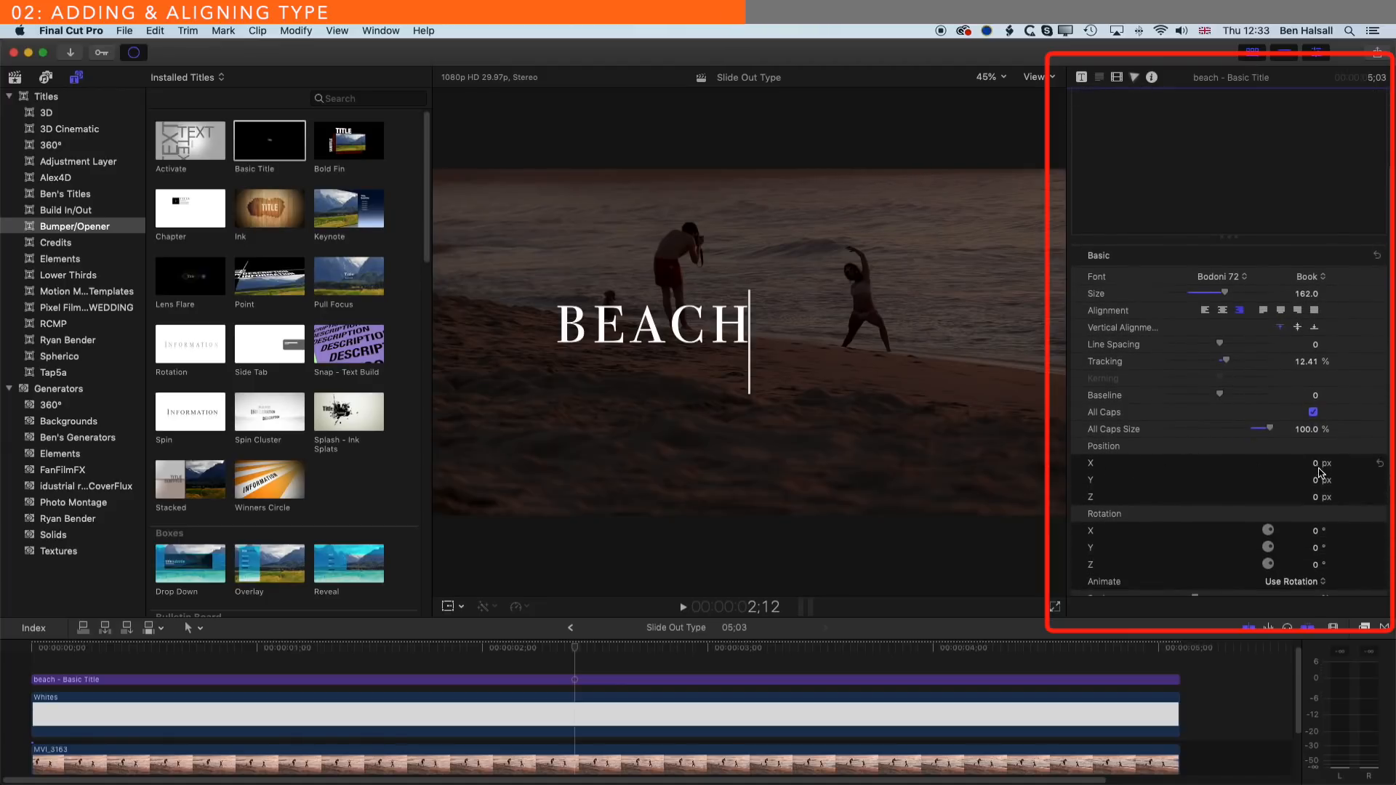
{"action": "left_click_drag", "start_coordinate": [1316, 468], "coordinate": [1281, 469]}
{"action": "left_click", "coordinate": [1309, 469]}
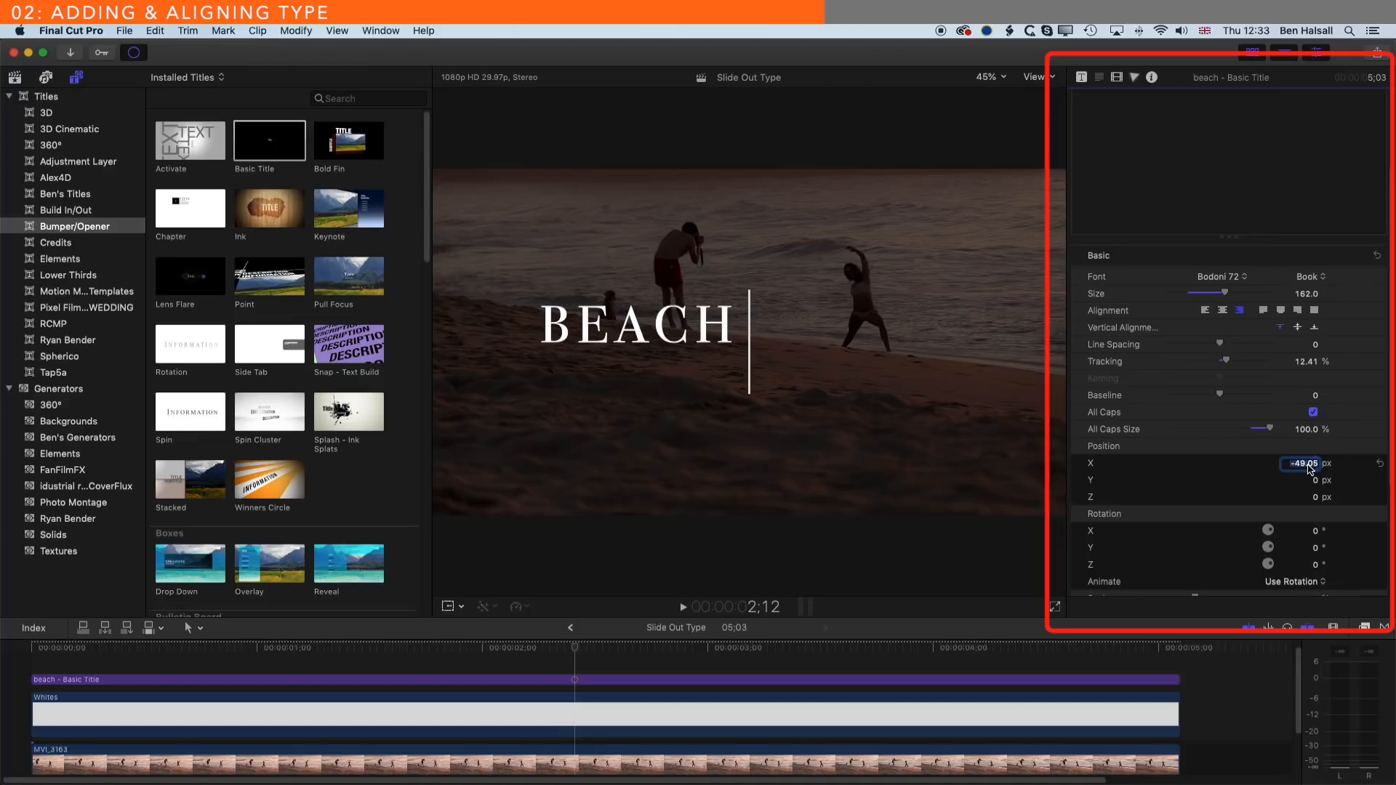
{"action": "type", "text": "-55"}
{"action": "key", "text": "Return"}
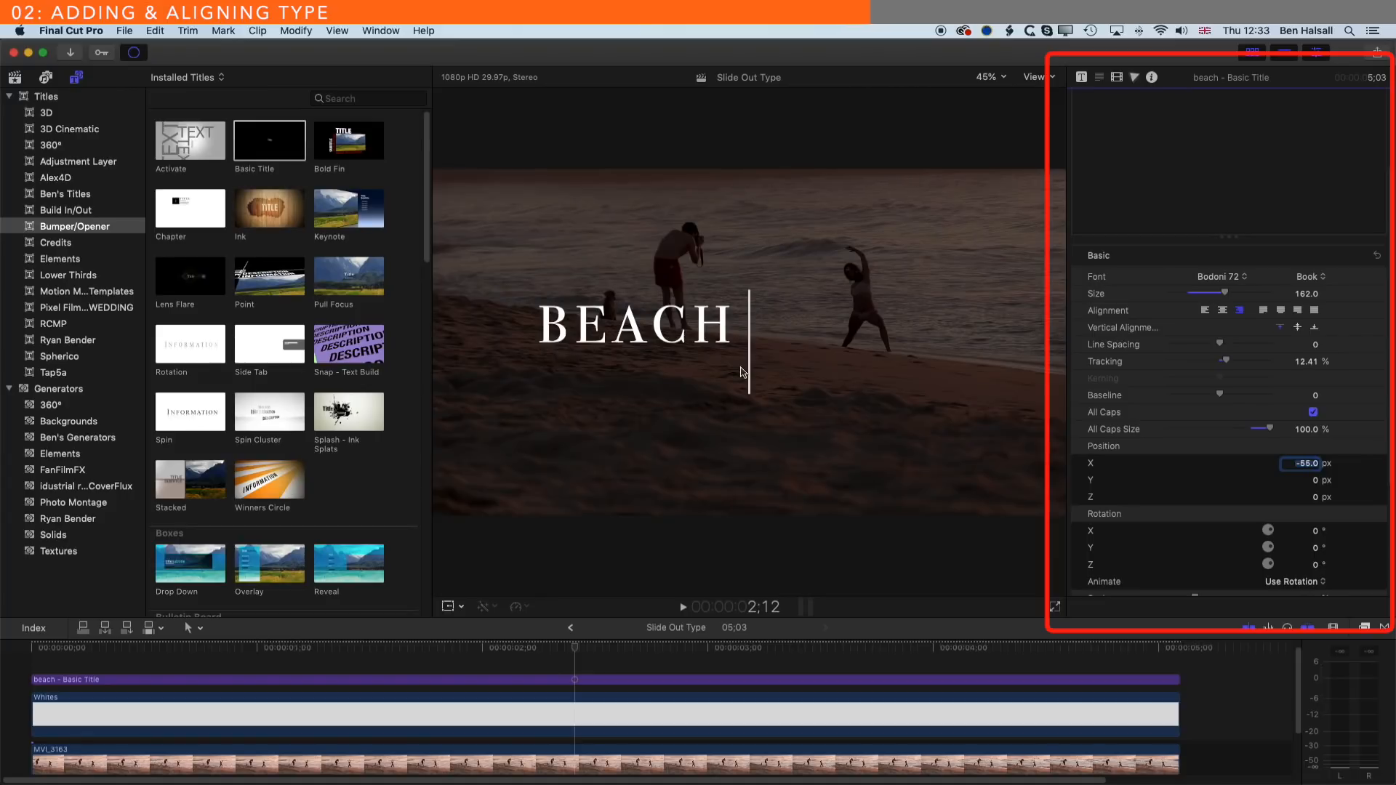
{"action": "left_click_drag", "start_coordinate": [1317, 486], "coordinate": [1317, 514]}
{"action": "left_click", "coordinate": [1311, 484]}
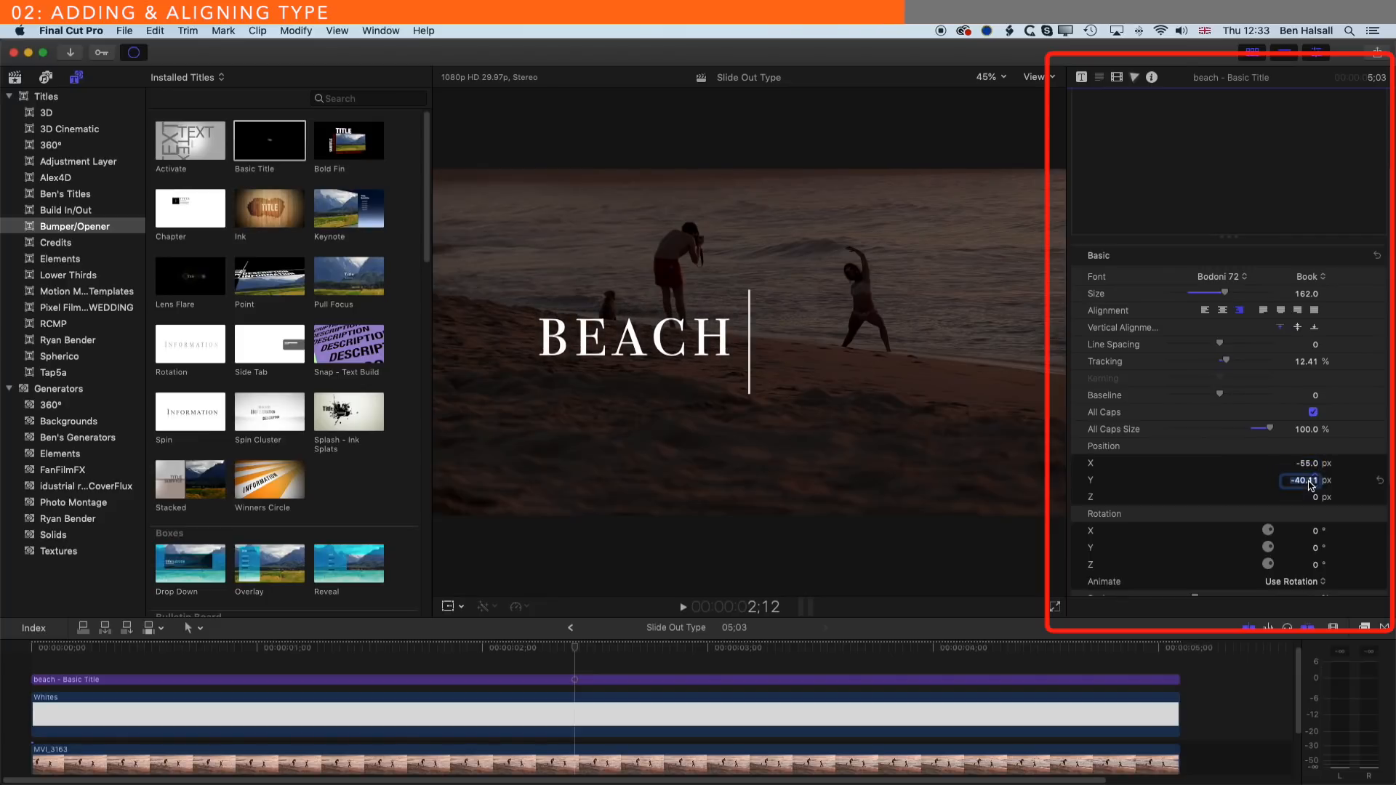
{"action": "type", "text": "-"}
{"action": "key", "text": "Return"}
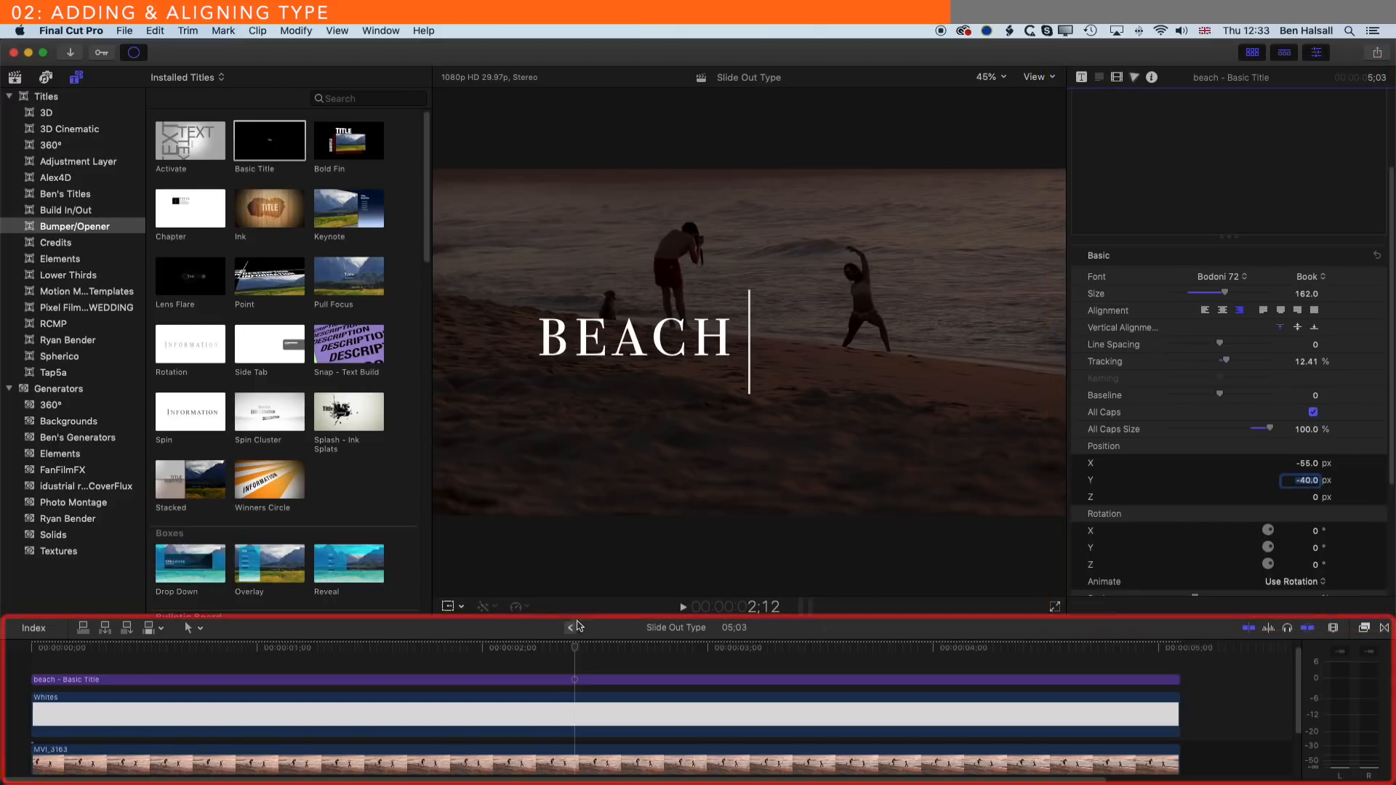
Step: Duplicate the beach title clip directly above the original in the timeline
{"action": "left_click", "coordinate": [554, 678]}
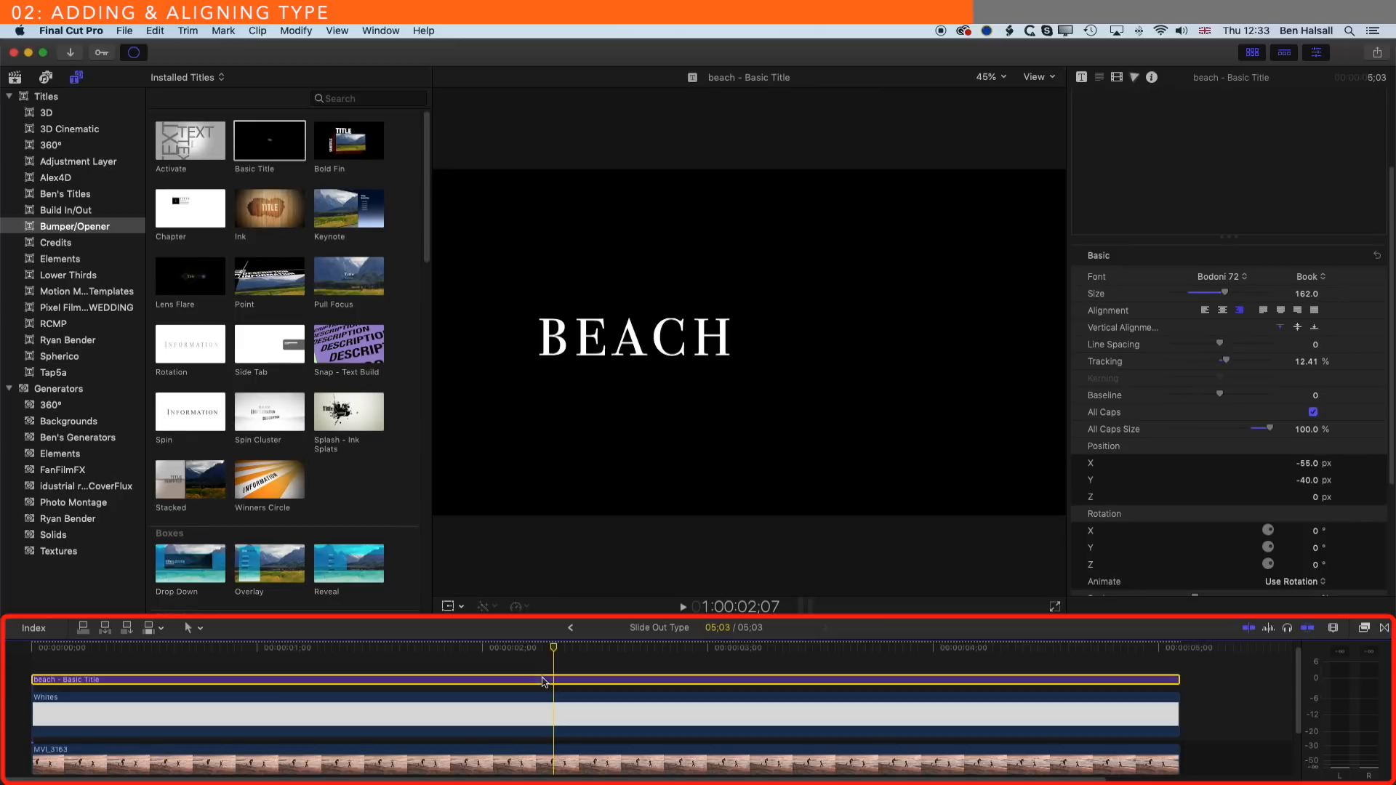
{"action": "left_click_drag", "start_coordinate": [542, 682], "coordinate": [542, 680]}
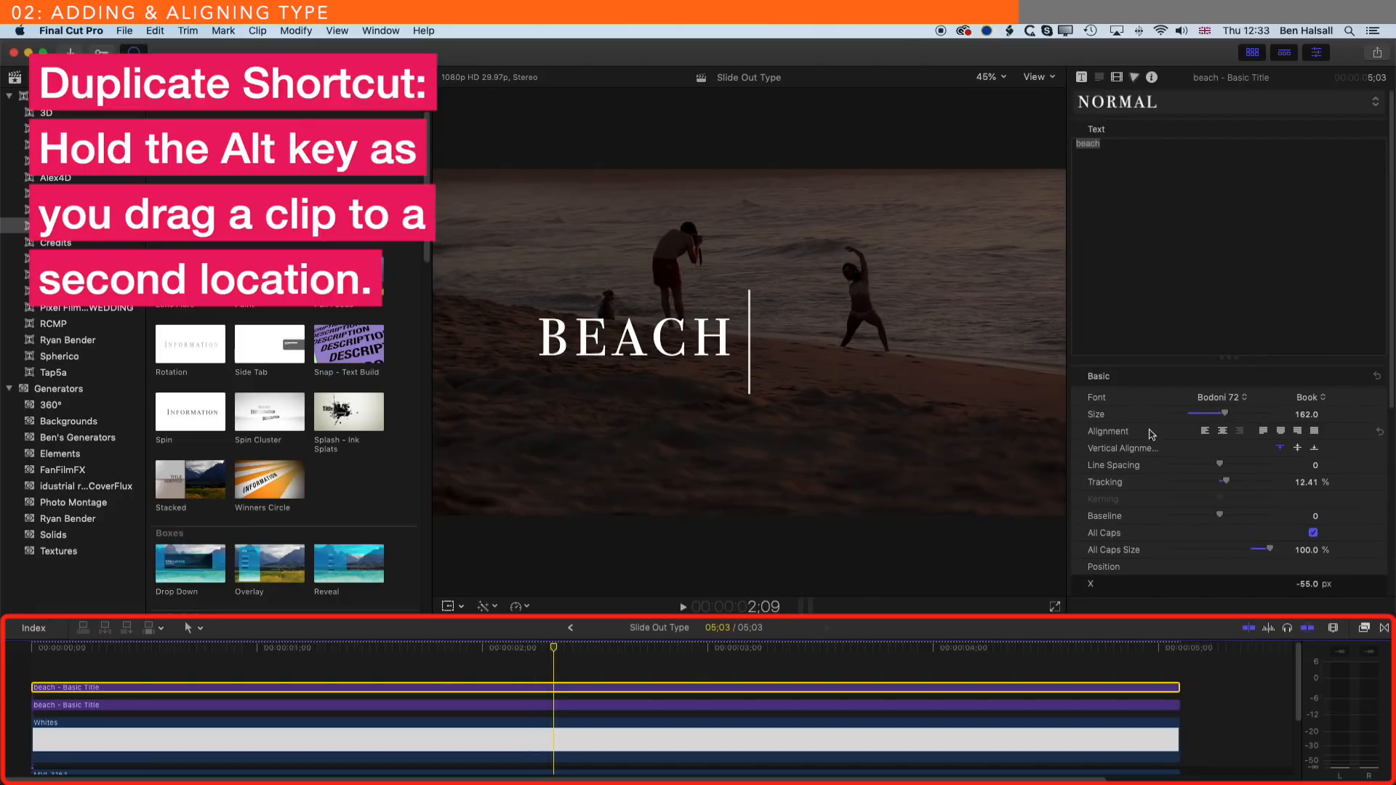
Step: Set the duplicate title's X position to 55 px and left-align its text, placing it on the other side of the line
{"action": "scroll", "coordinate": [1175, 496], "scroll_direction": "down", "scroll_amount": 5}
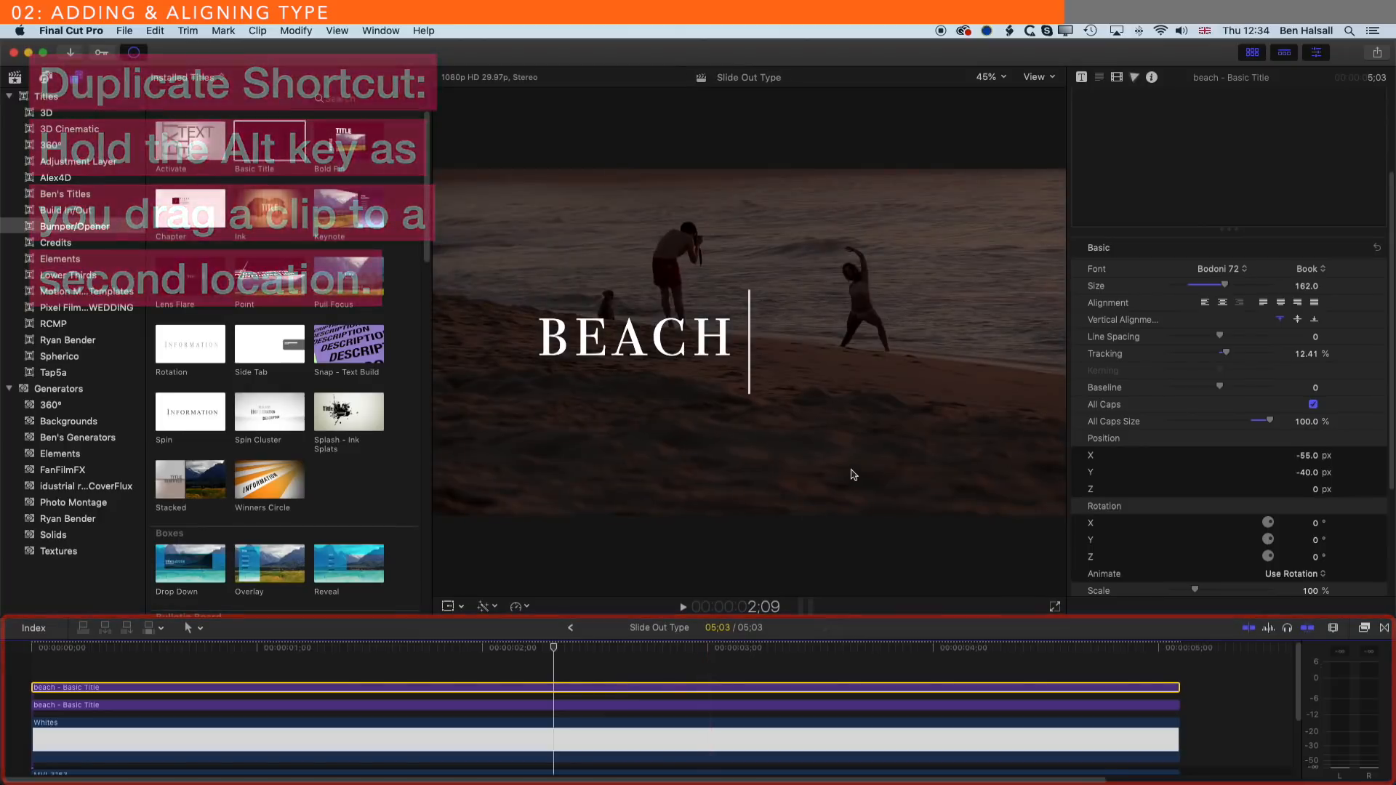
{"action": "left_click", "coordinate": [1306, 457]}
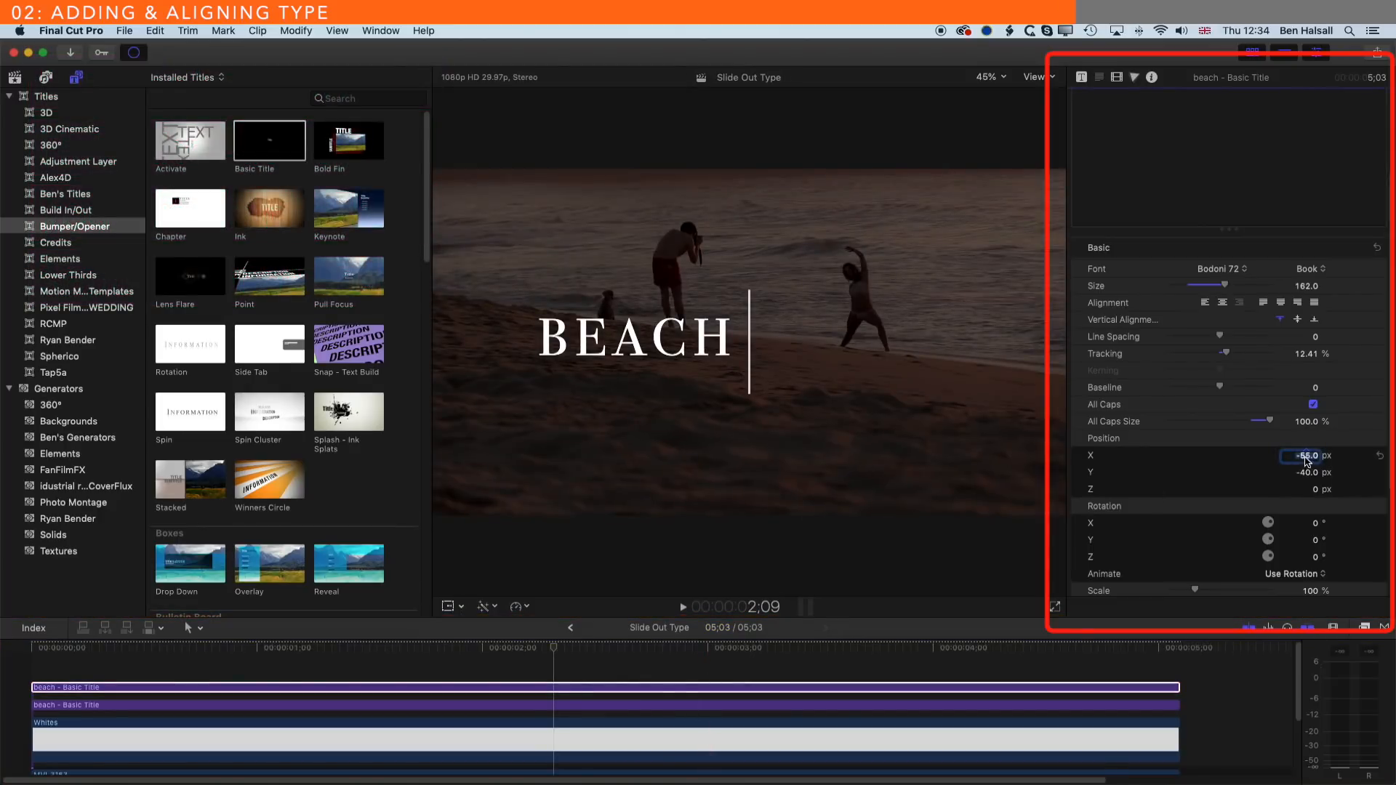
{"action": "type", "text": "55"}
{"action": "key", "text": "Return"}
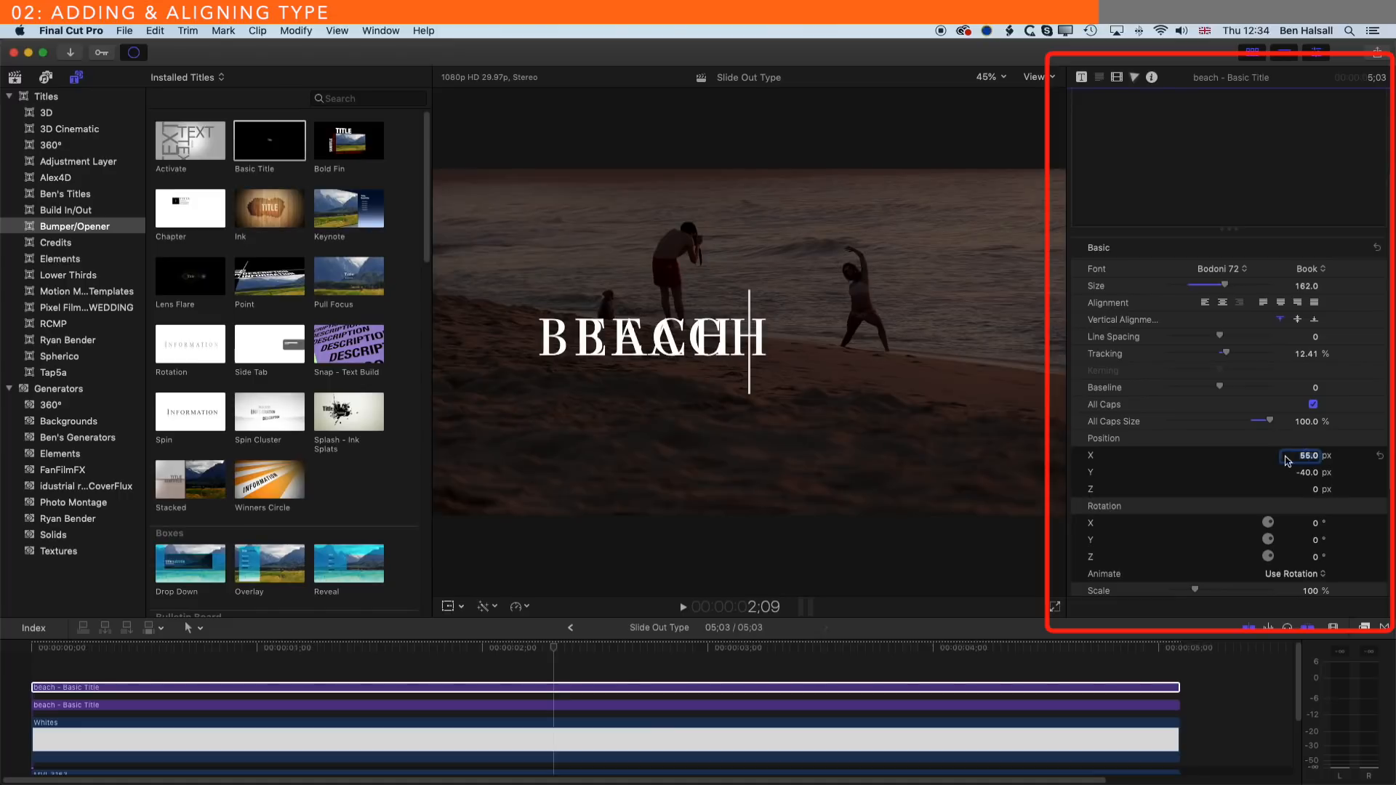
{"action": "left_click", "coordinate": [1205, 304]}
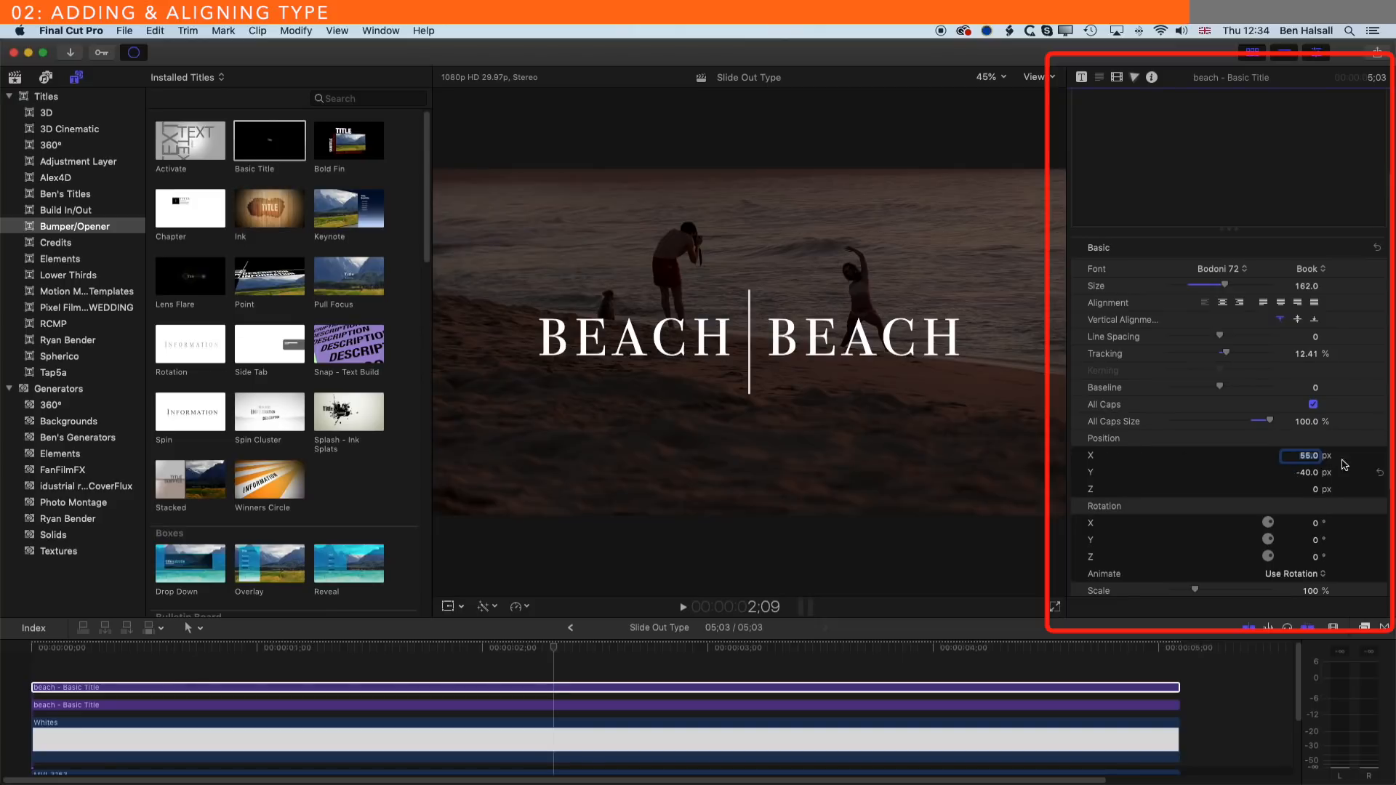
{"action": "left_click", "coordinate": [1116, 78]}
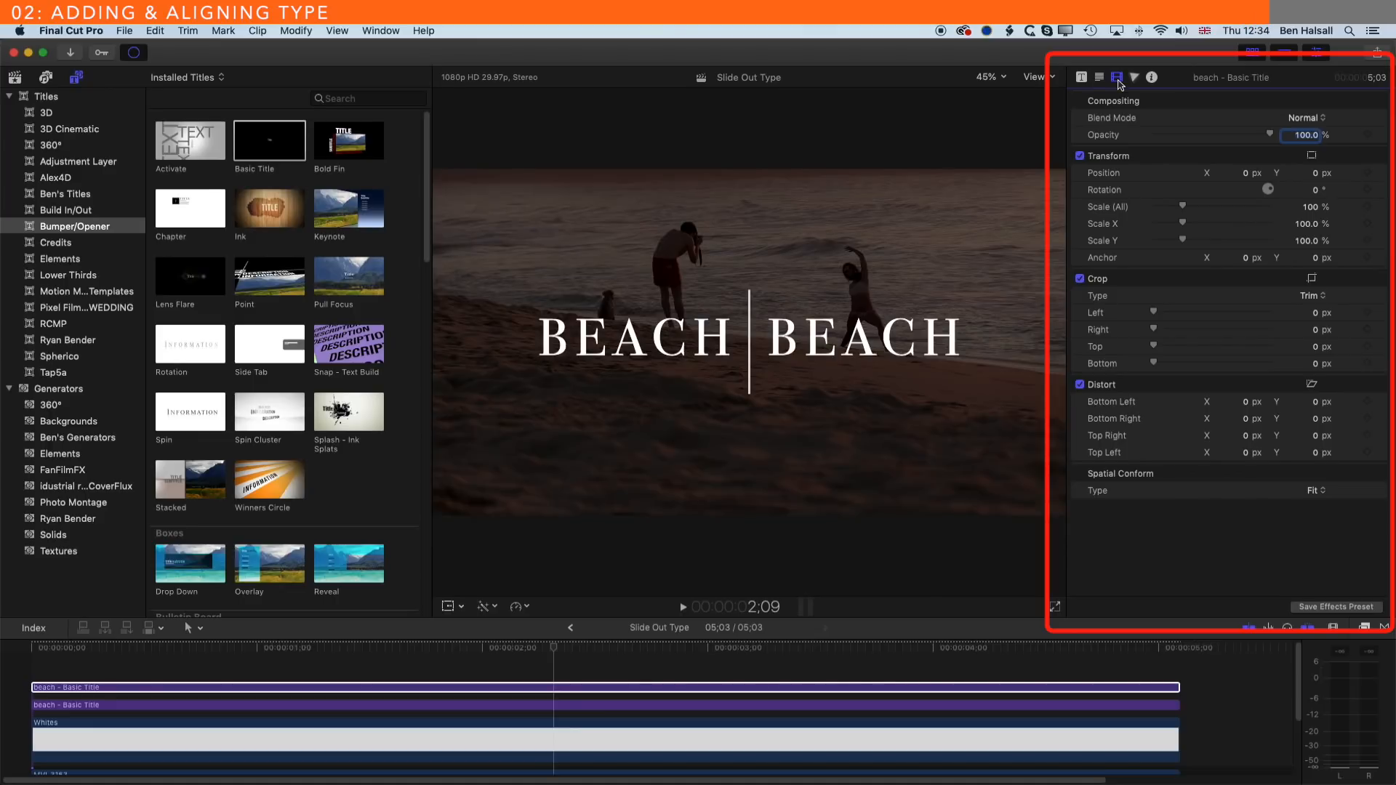
{"action": "left_click", "coordinate": [639, 152]}
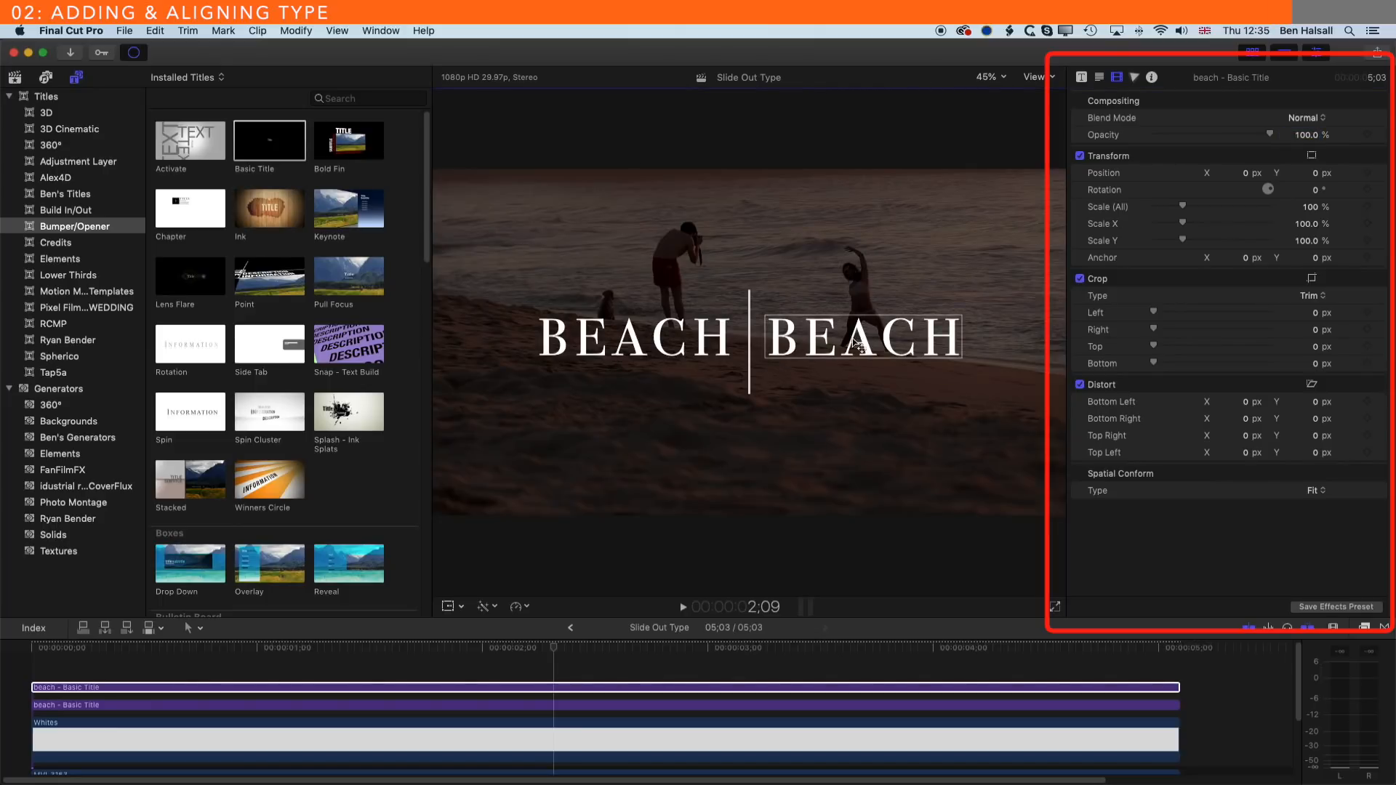
Step: Replace the duplicate title's text with "style"
{"action": "left_click", "coordinate": [1099, 76]}
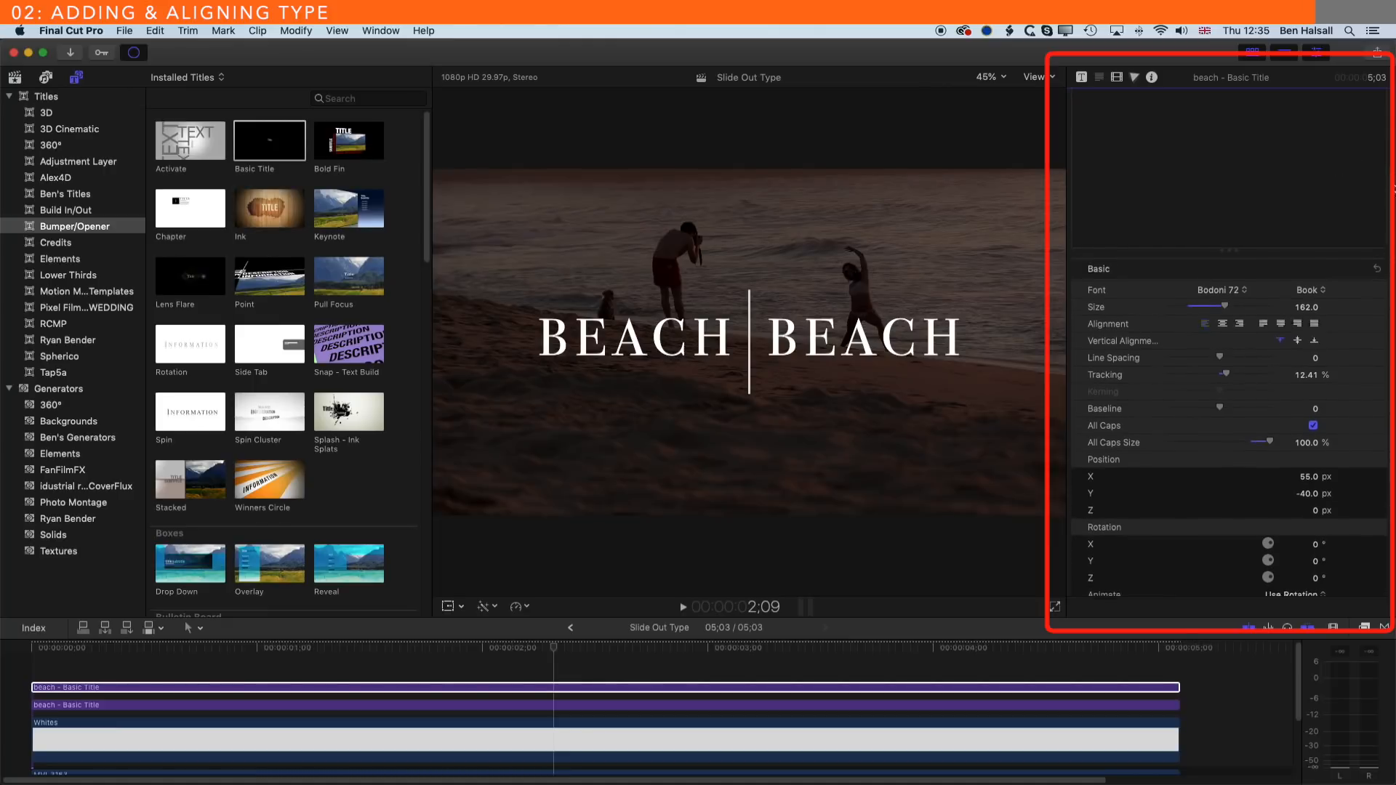
{"action": "double_click", "coordinate": [1103, 143]}
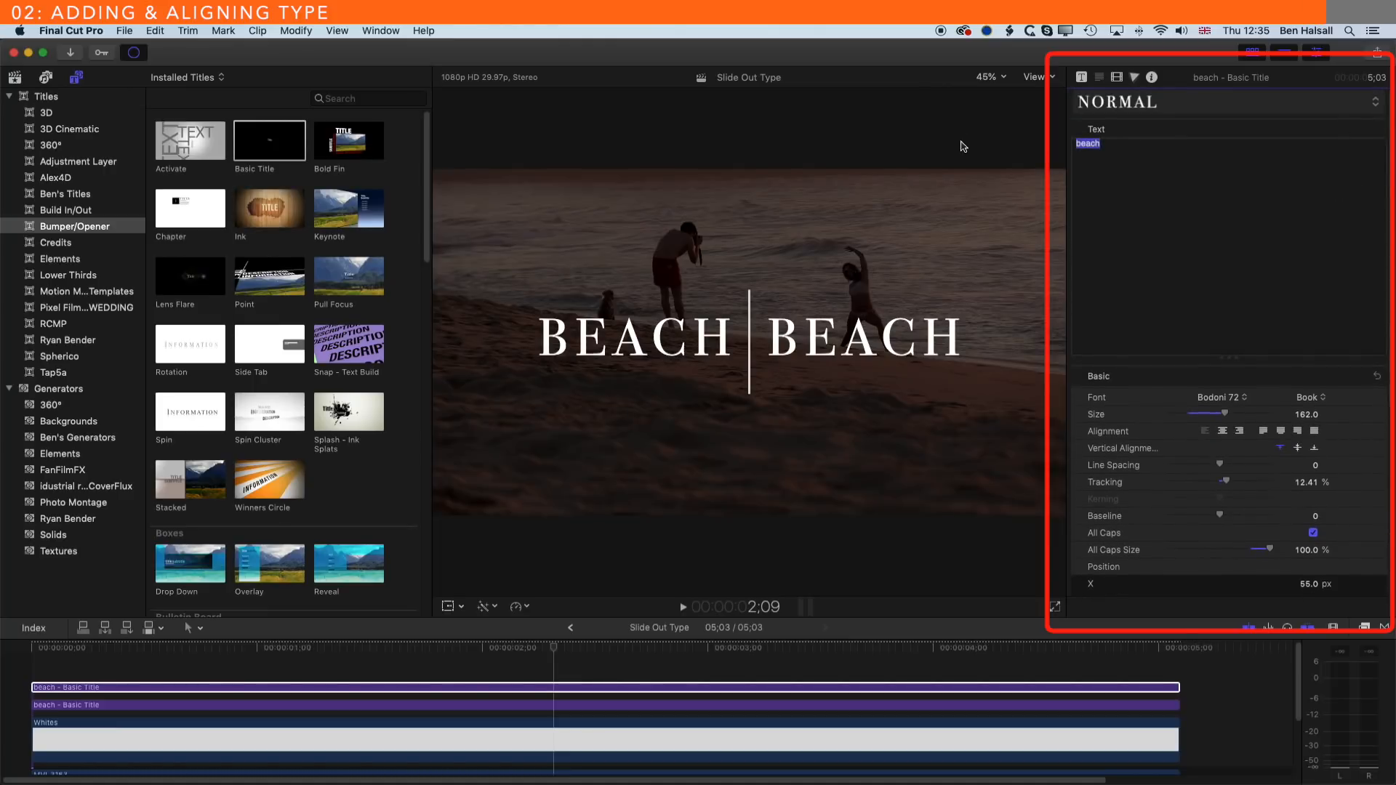
{"action": "type", "text": "style"}
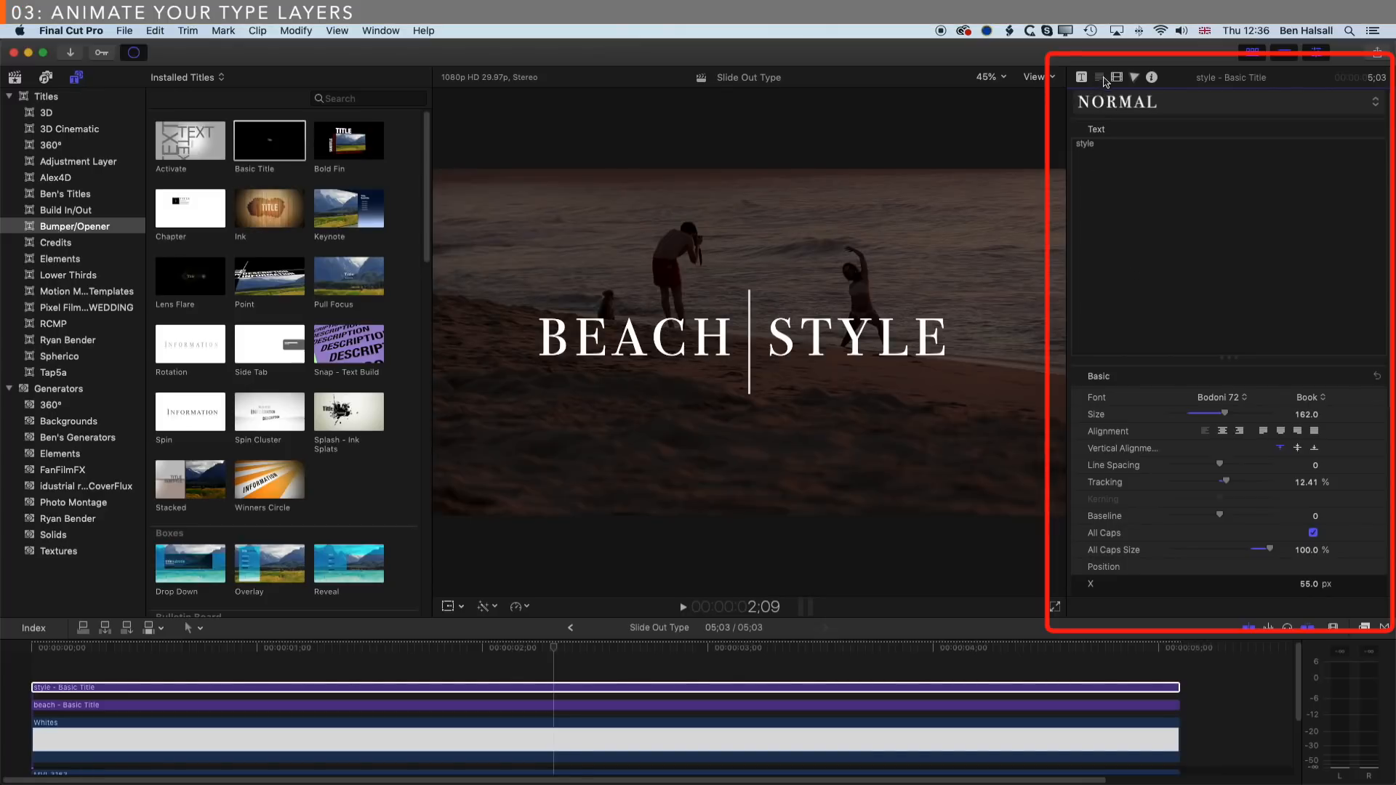
Step: With the style title's video settings shown and the playhead at 2;11, disable the style title clip
{"action": "left_click", "coordinate": [1117, 77]}
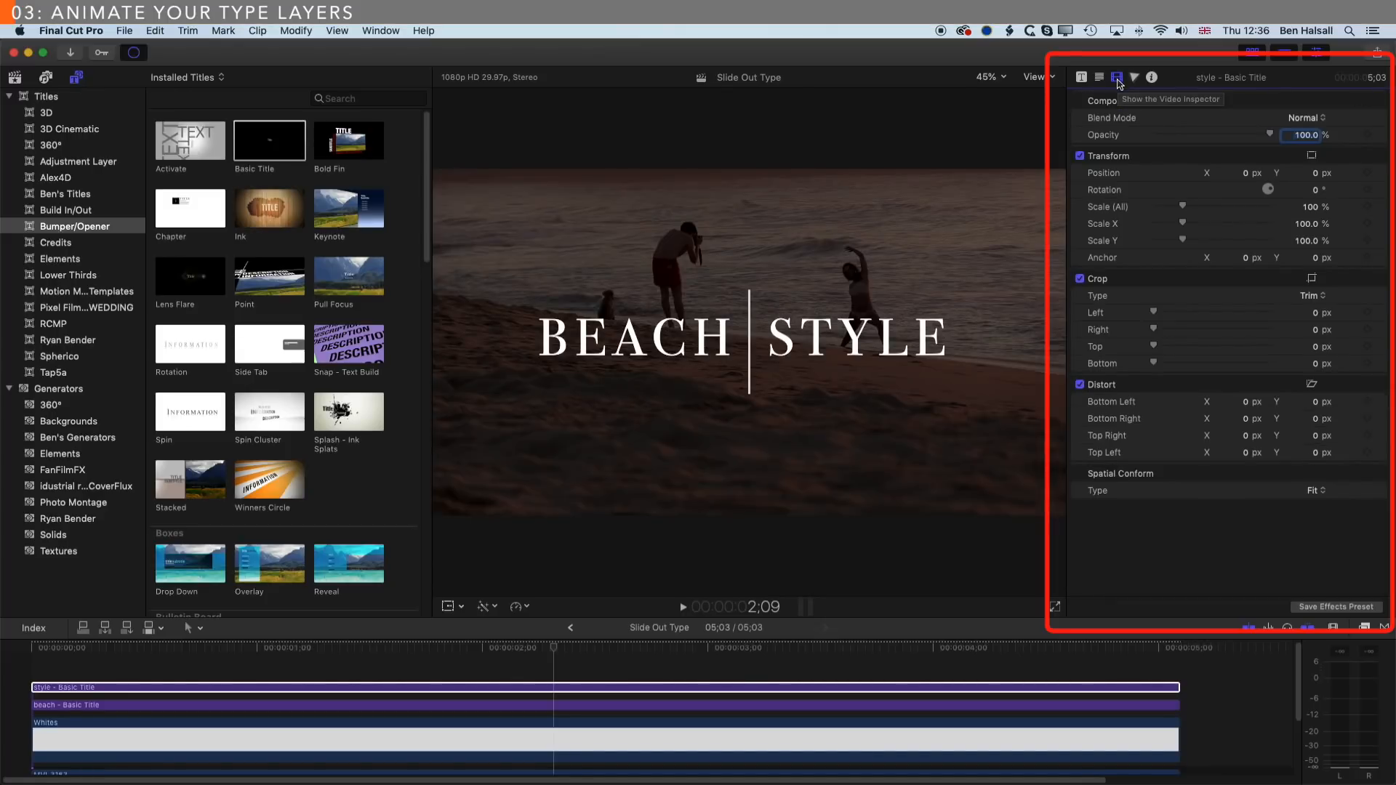
{"action": "left_click", "coordinate": [555, 649]}
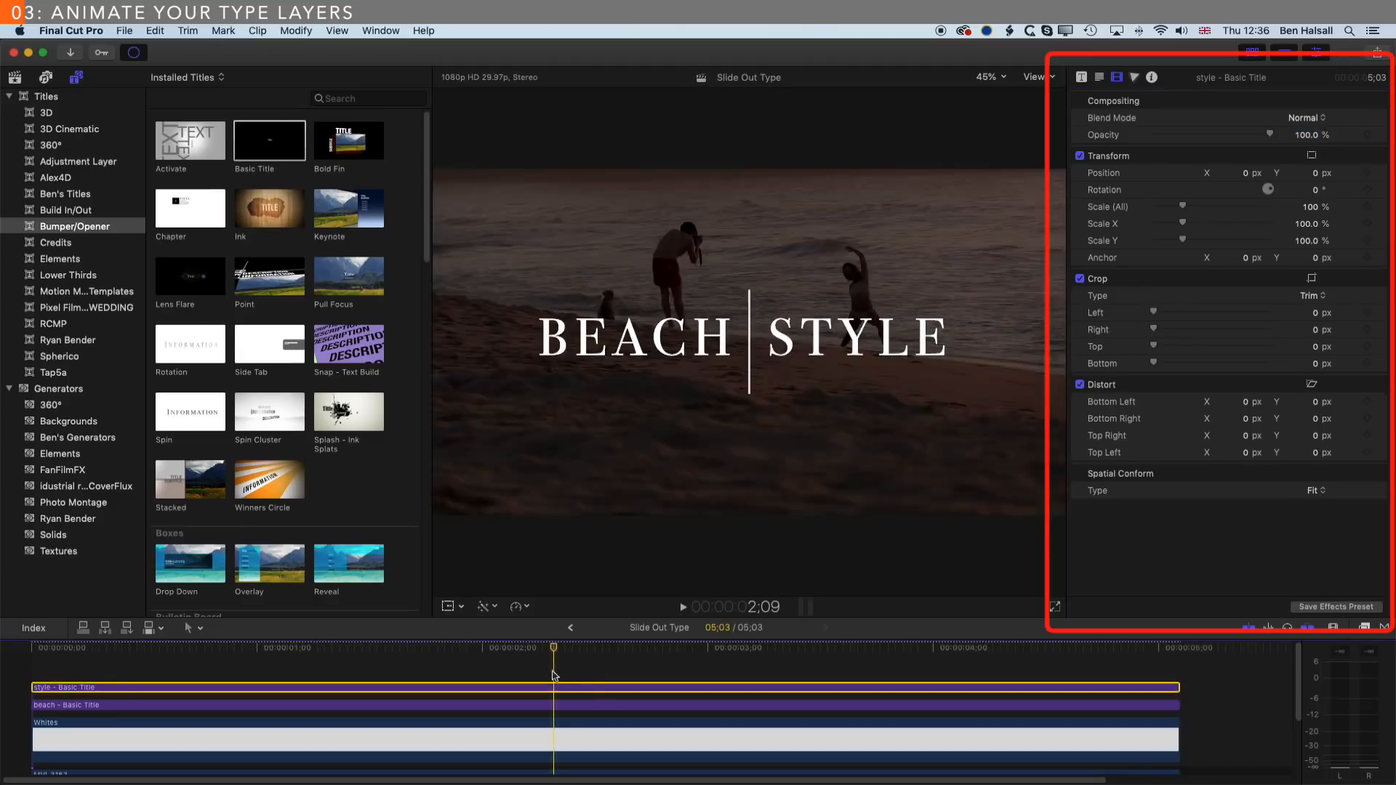
{"action": "mouse_move", "coordinate": [558, 649]}
{"action": "left_mouse_down"}
{"action": "mouse_move", "coordinate": [531, 648]}
{"action": "mouse_move", "coordinate": [570, 647]}
{"action": "mouse_move", "coordinate": [573, 631]}
{"action": "left_mouse_up"}
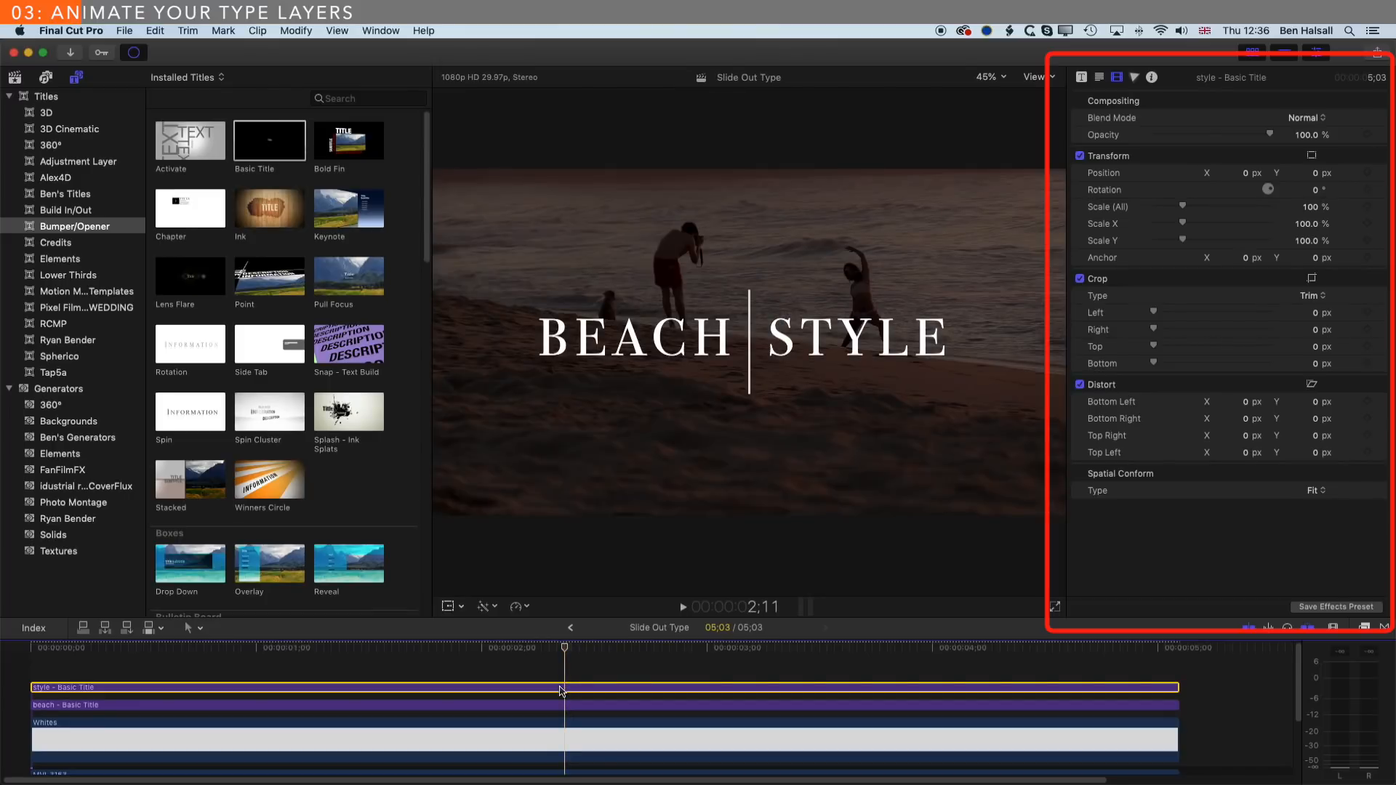
{"action": "key", "text": "v"}
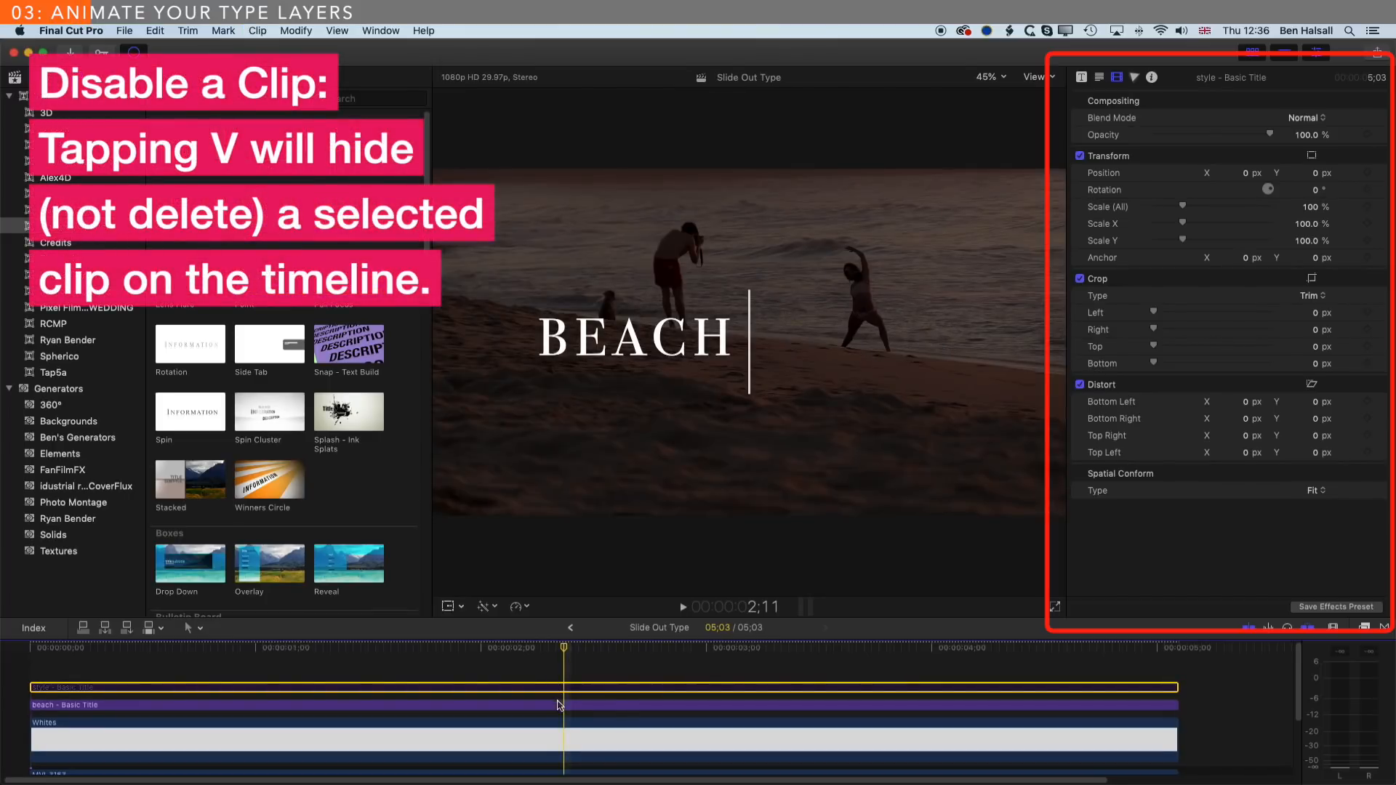
Step: Show the beach title's video animation and add a Position keyframe at 1;06 in its current place
{"action": "left_click", "coordinate": [559, 705]}
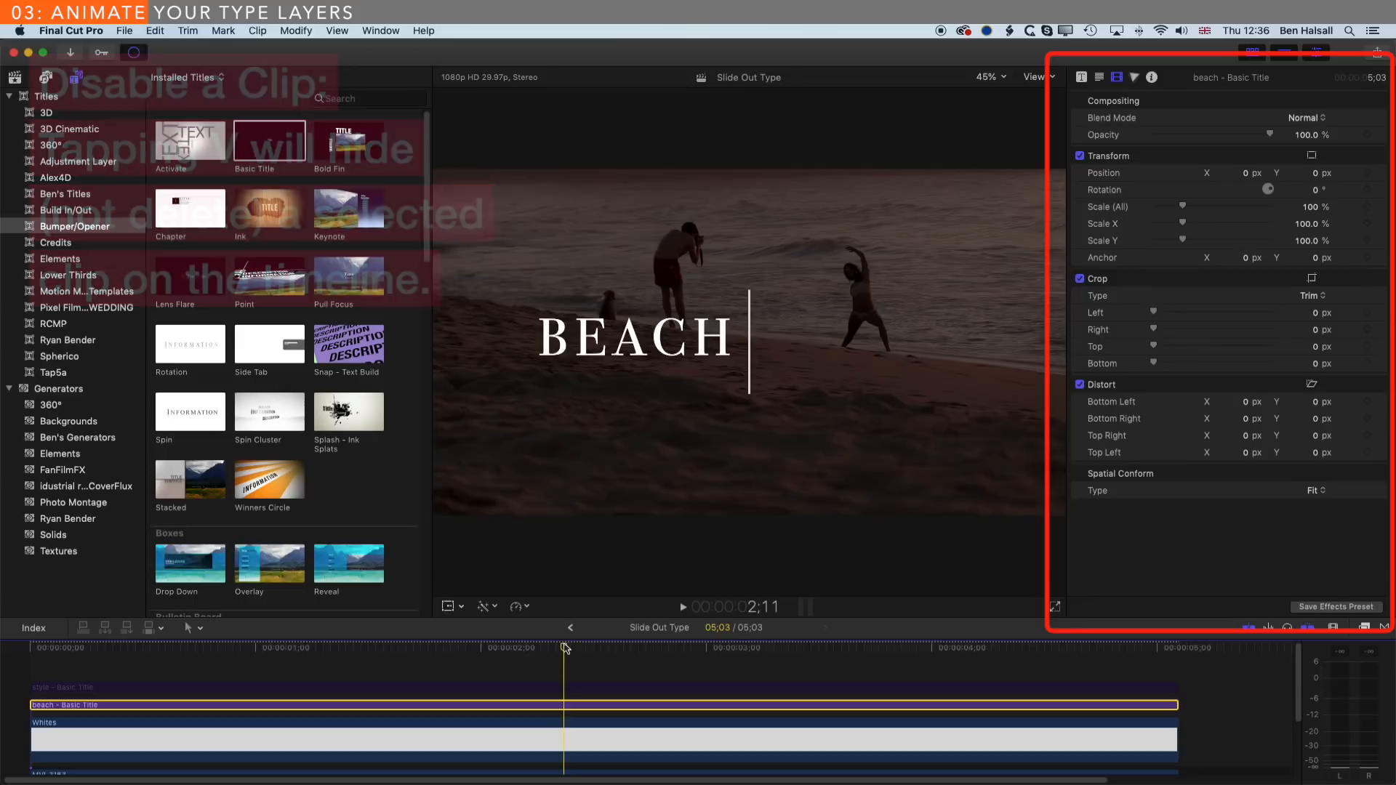
{"action": "left_click_drag", "start_coordinate": [564, 648], "coordinate": [2, 651]}
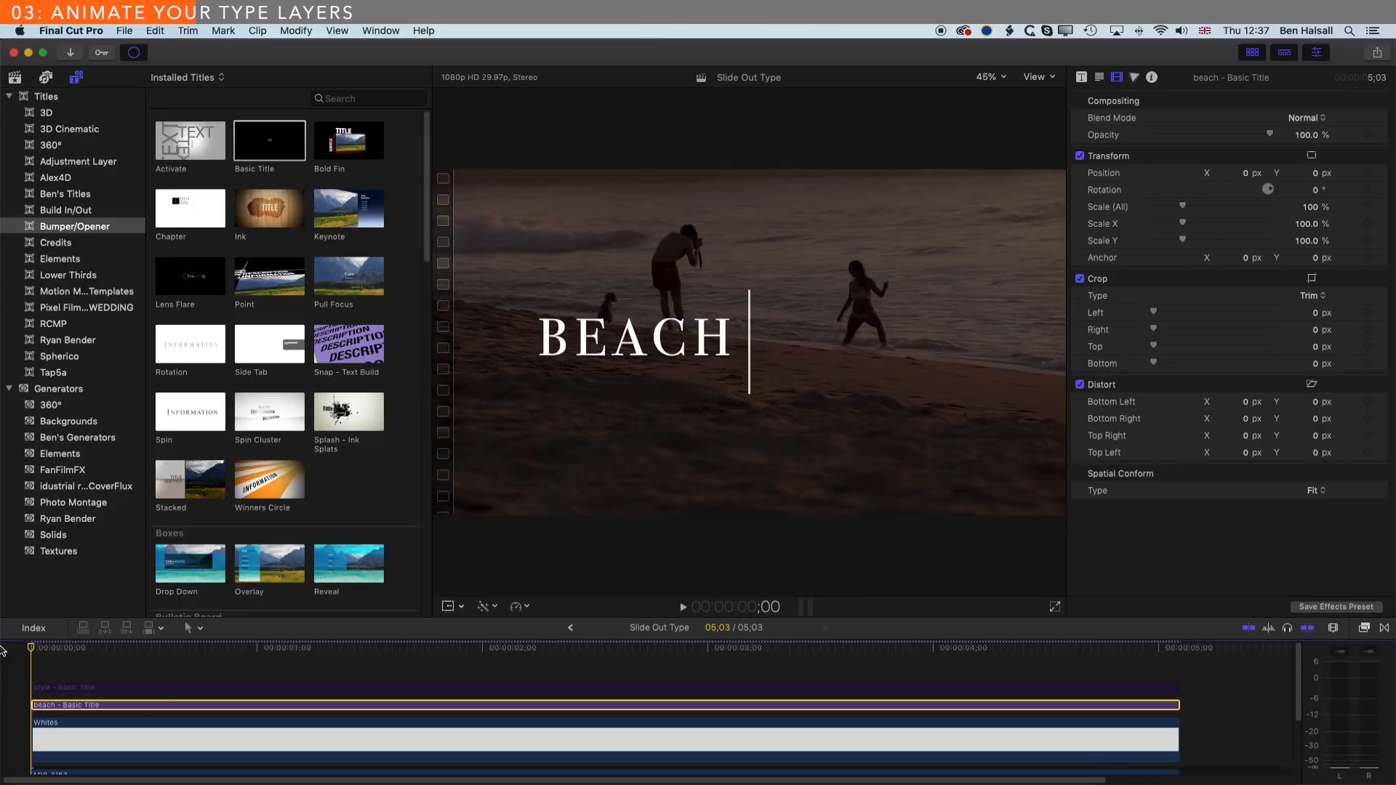
{"action": "key", "text": "space"}
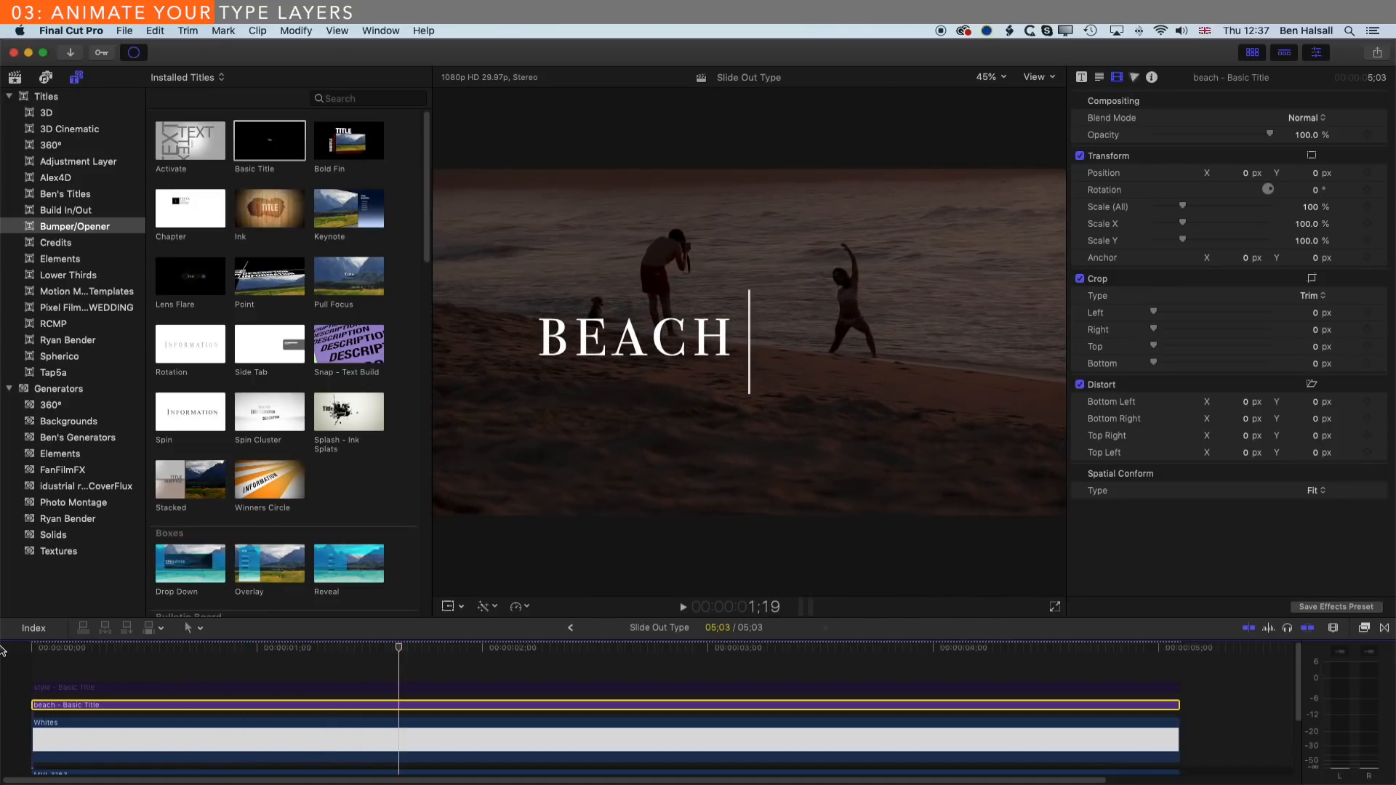
{"action": "left_click_drag", "start_coordinate": [398, 648], "coordinate": [306, 652]}
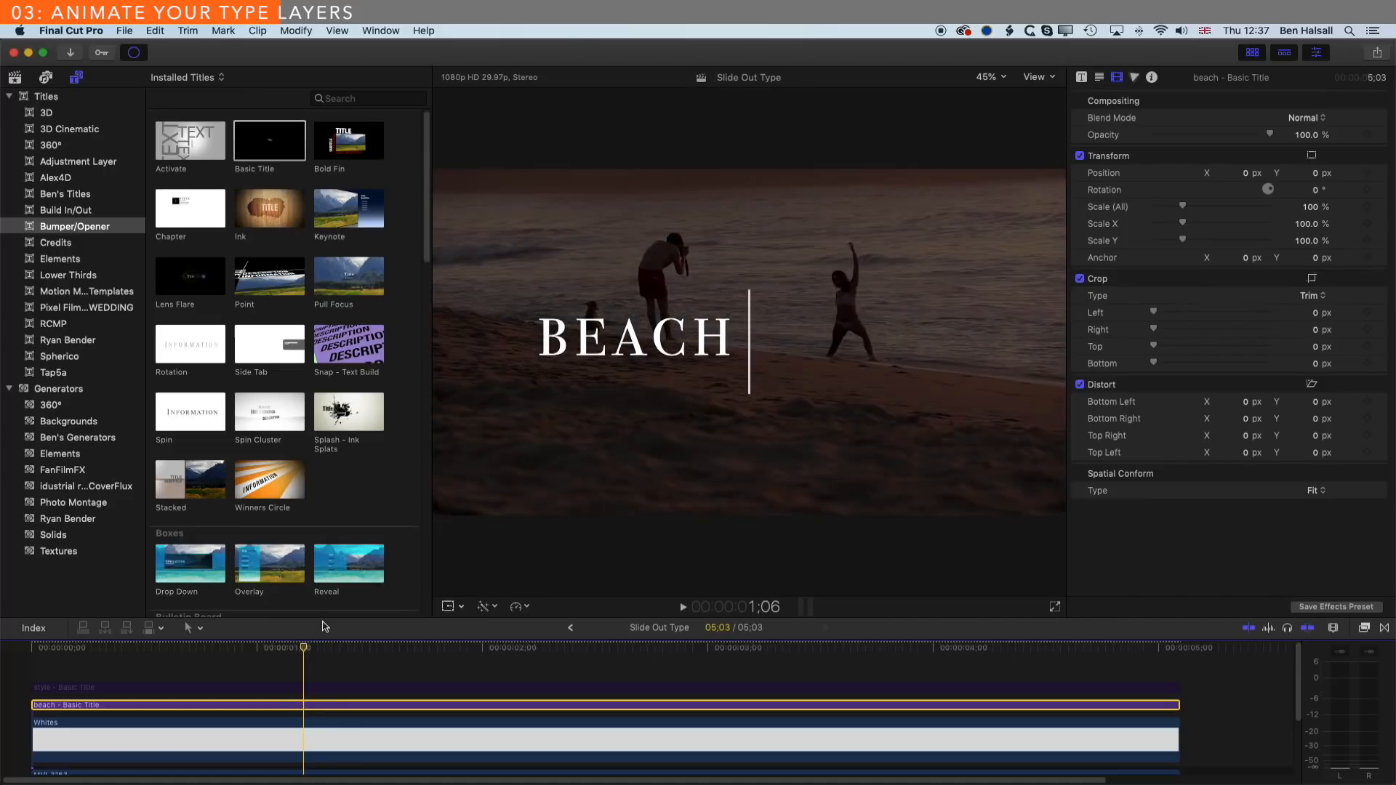
{"action": "left_click_drag", "start_coordinate": [324, 619], "coordinate": [331, 541]}
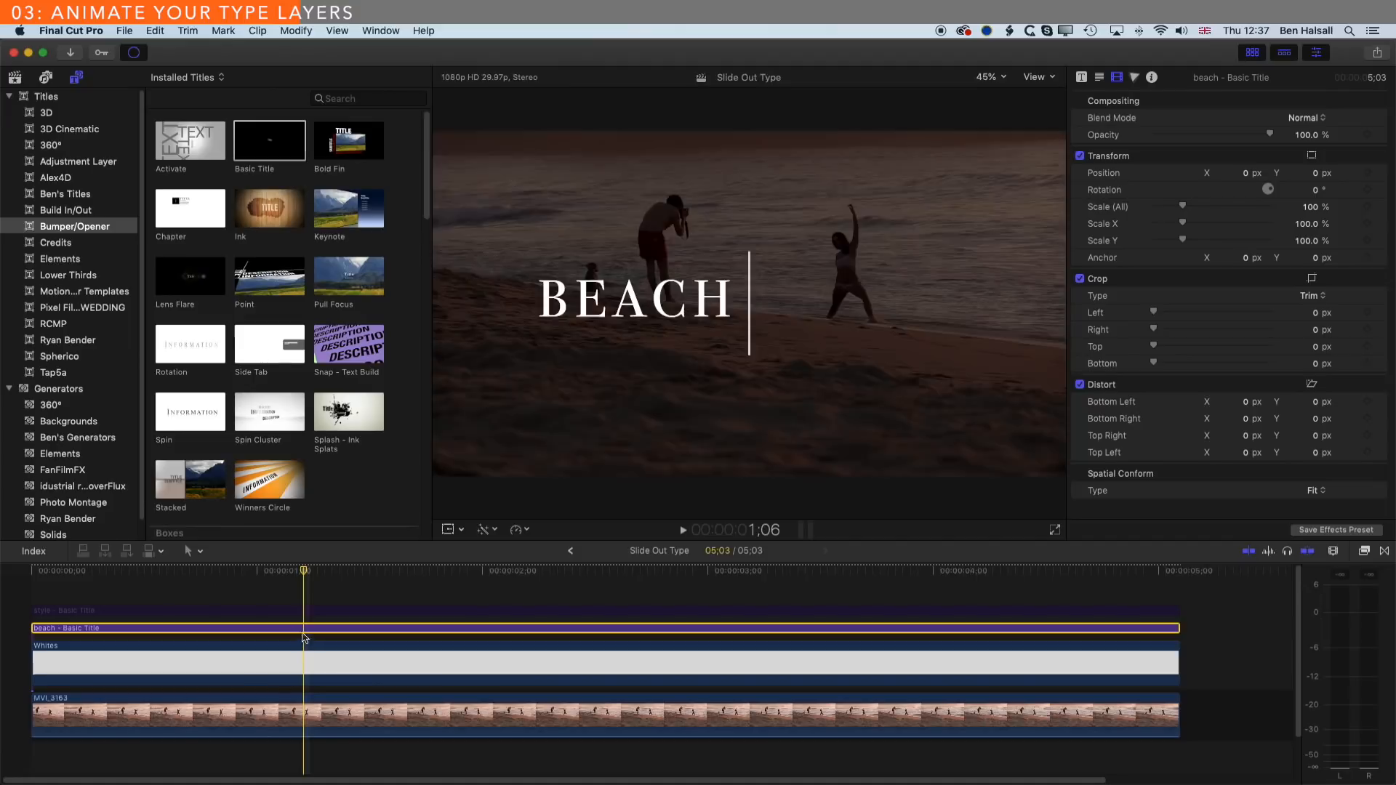
{"action": "right_click", "coordinate": [303, 632]}
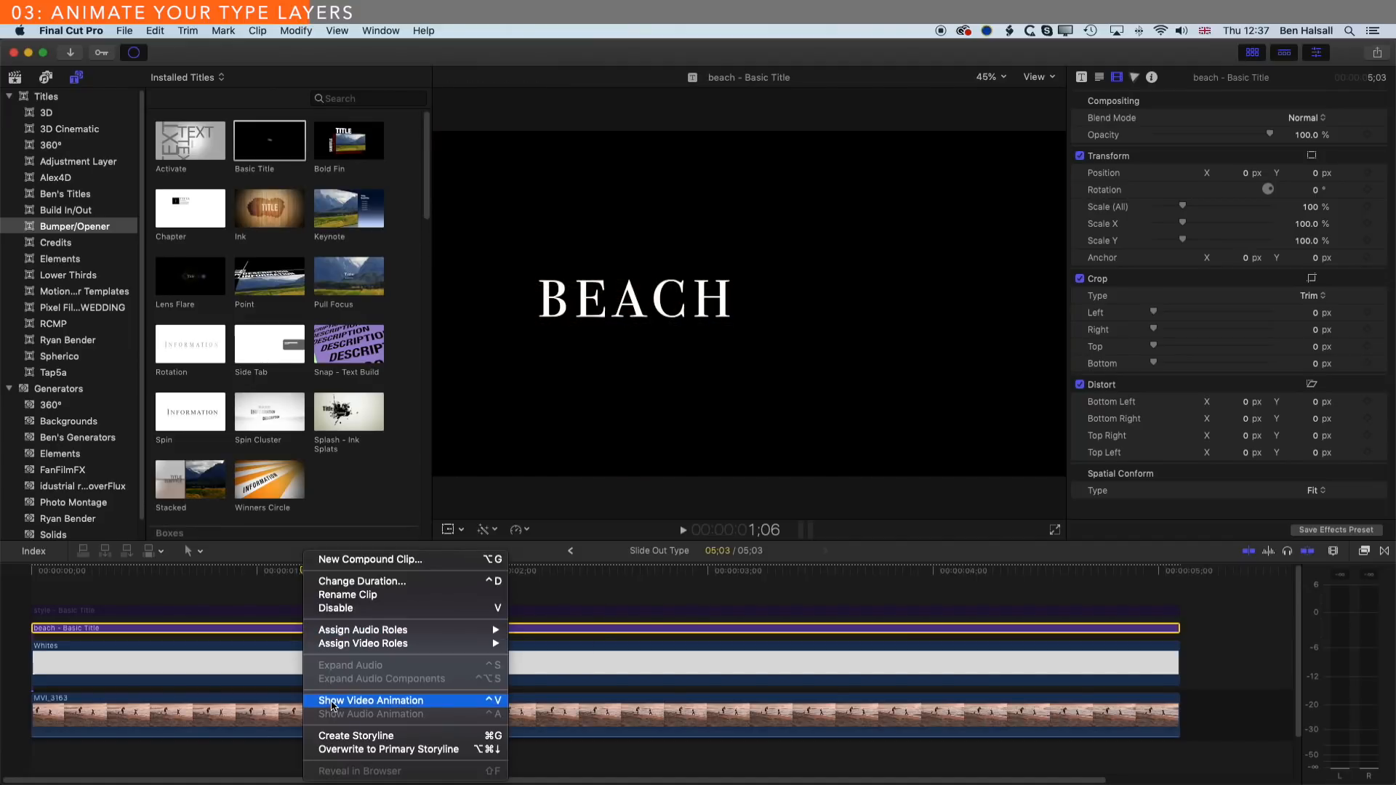
{"action": "left_click", "coordinate": [332, 700]}
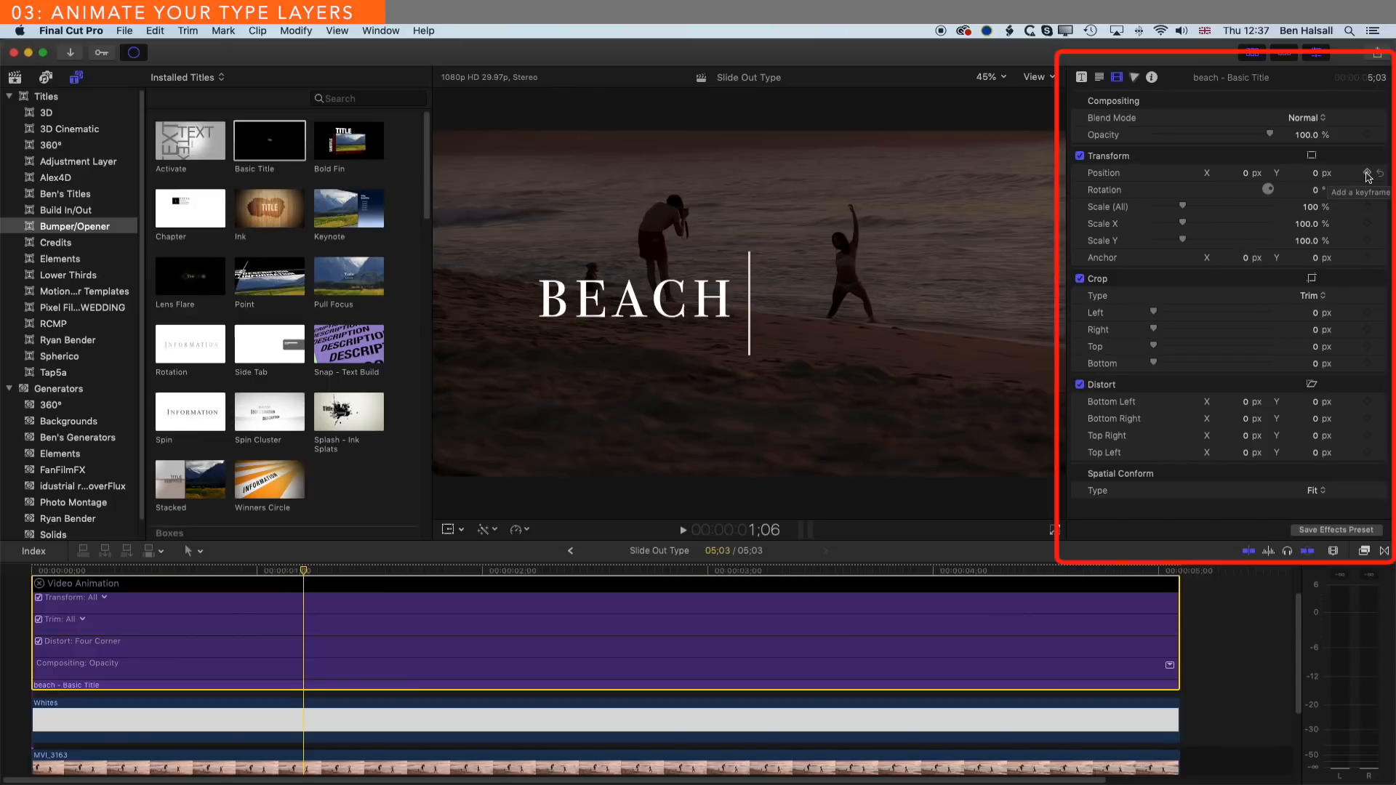
{"action": "left_click", "coordinate": [1367, 173]}
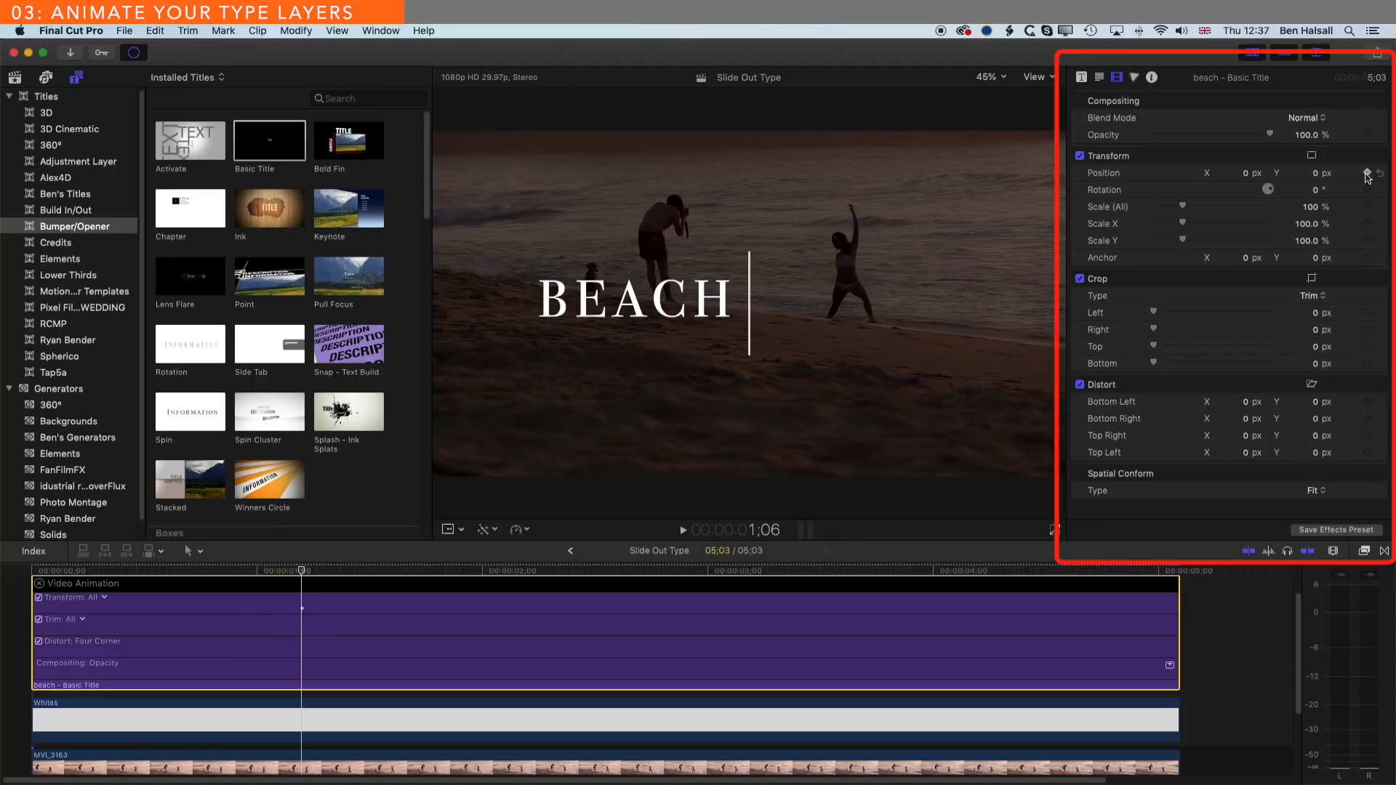
Step: Set the beach title's X position to 641 px at 0;21 so it starts across the line, and play back the slide
{"action": "left_click", "coordinate": [287, 573]}
{"action": "left_click_drag", "start_coordinate": [287, 572], "coordinate": [195, 573]}
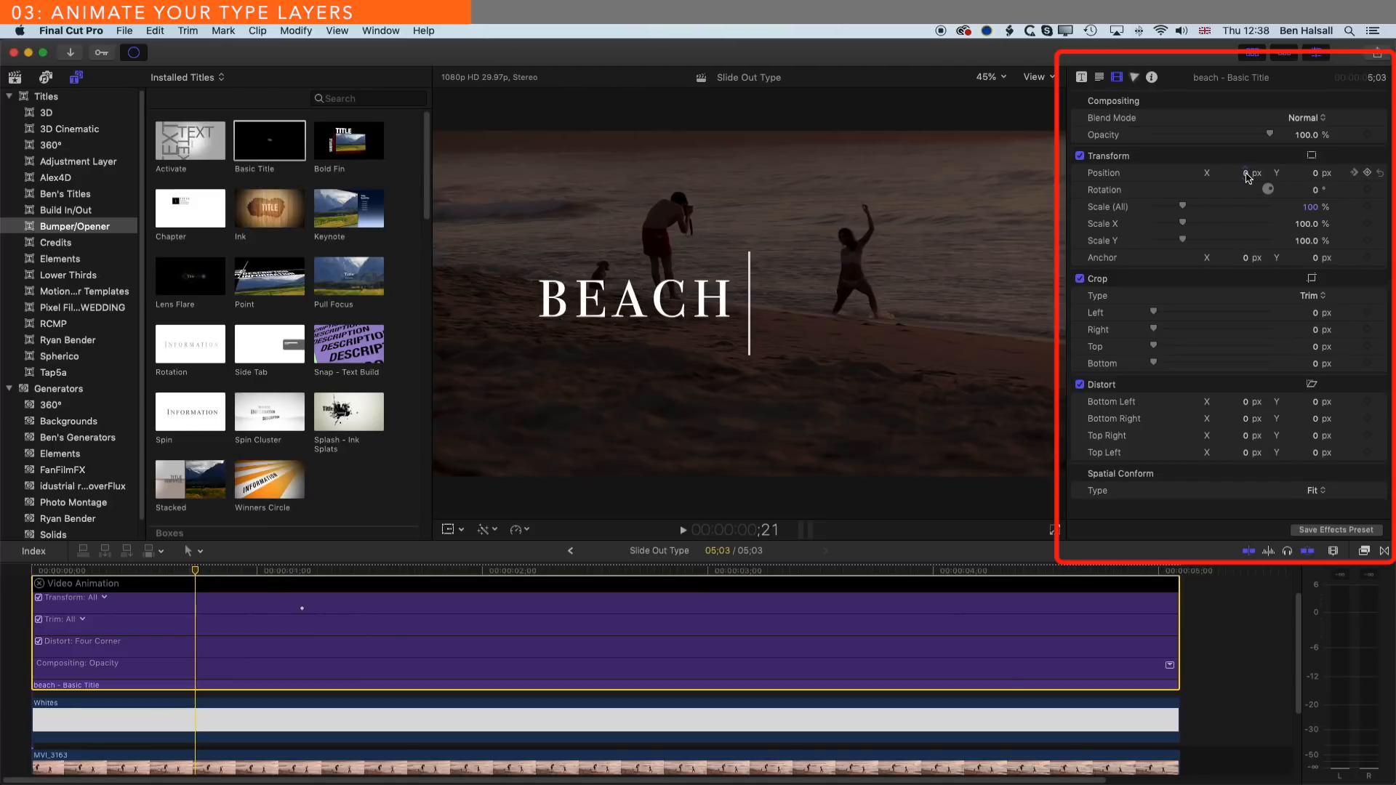
{"action": "left_click_drag", "start_coordinate": [1248, 177], "coordinate": [1389, 178]}
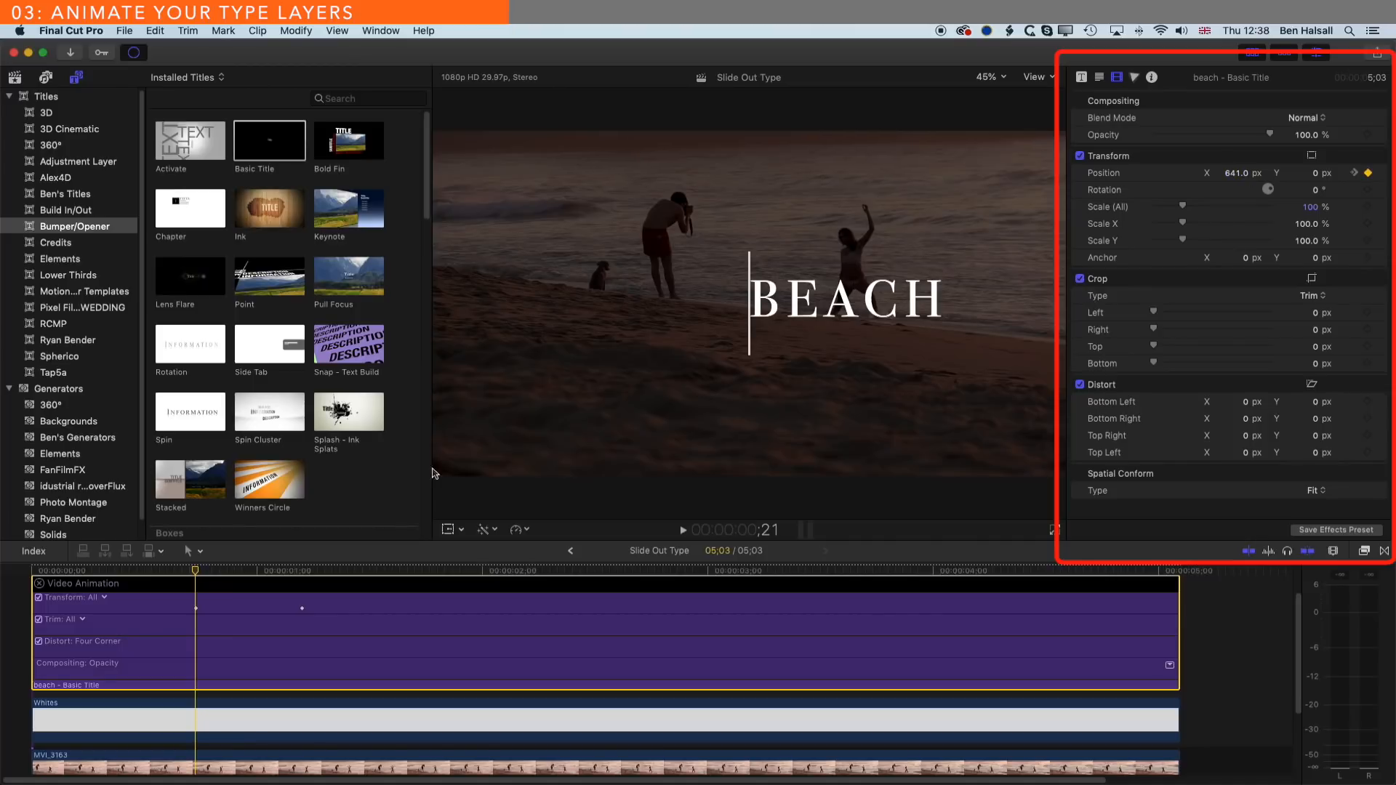
{"action": "key", "text": "space"}
{"action": "key", "text": "space"}
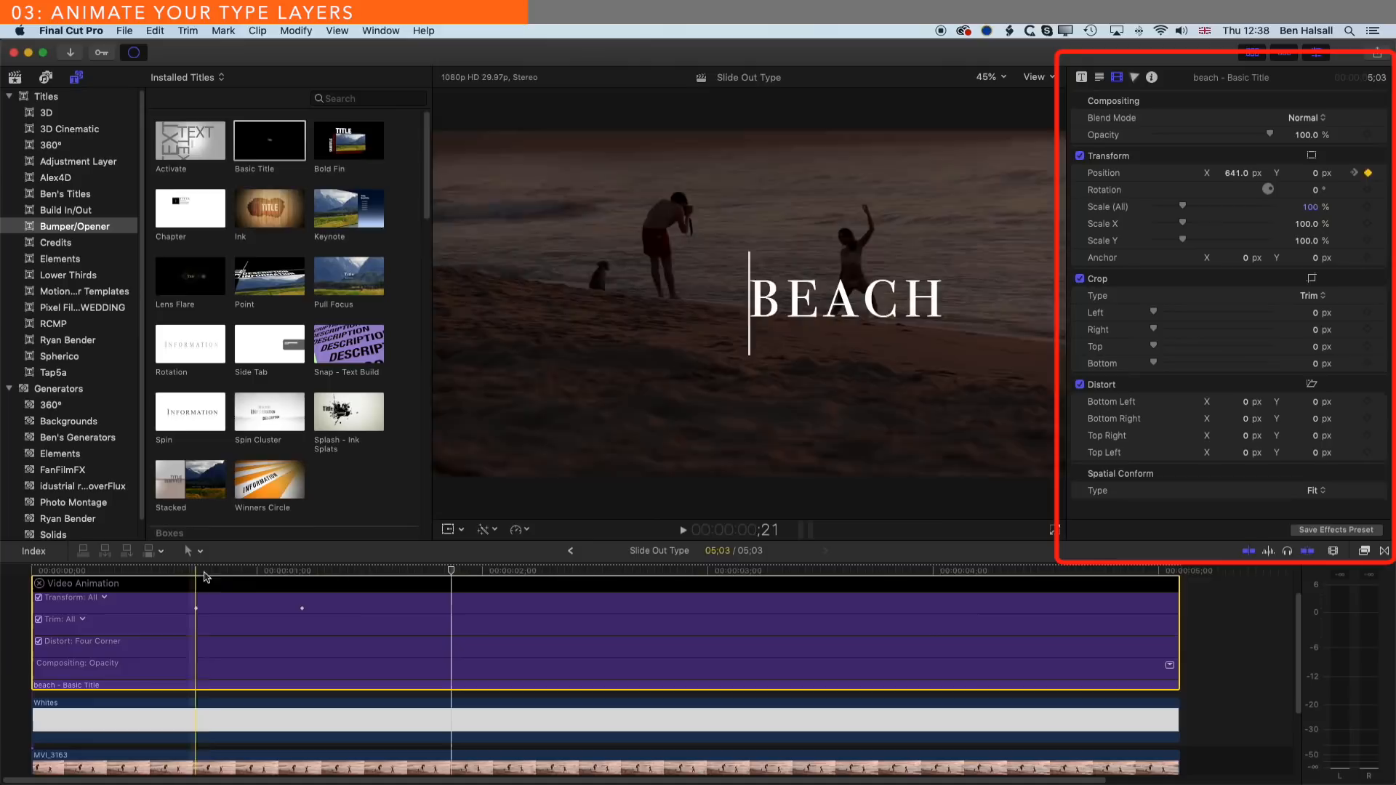
Step: Move the beach title's first Position keyframe slightly earlier in time and play back the slower slide
{"action": "left_click_drag", "start_coordinate": [195, 608], "coordinate": [166, 608]}
{"action": "left_click", "coordinate": [123, 570]}
{"action": "key", "text": "space"}
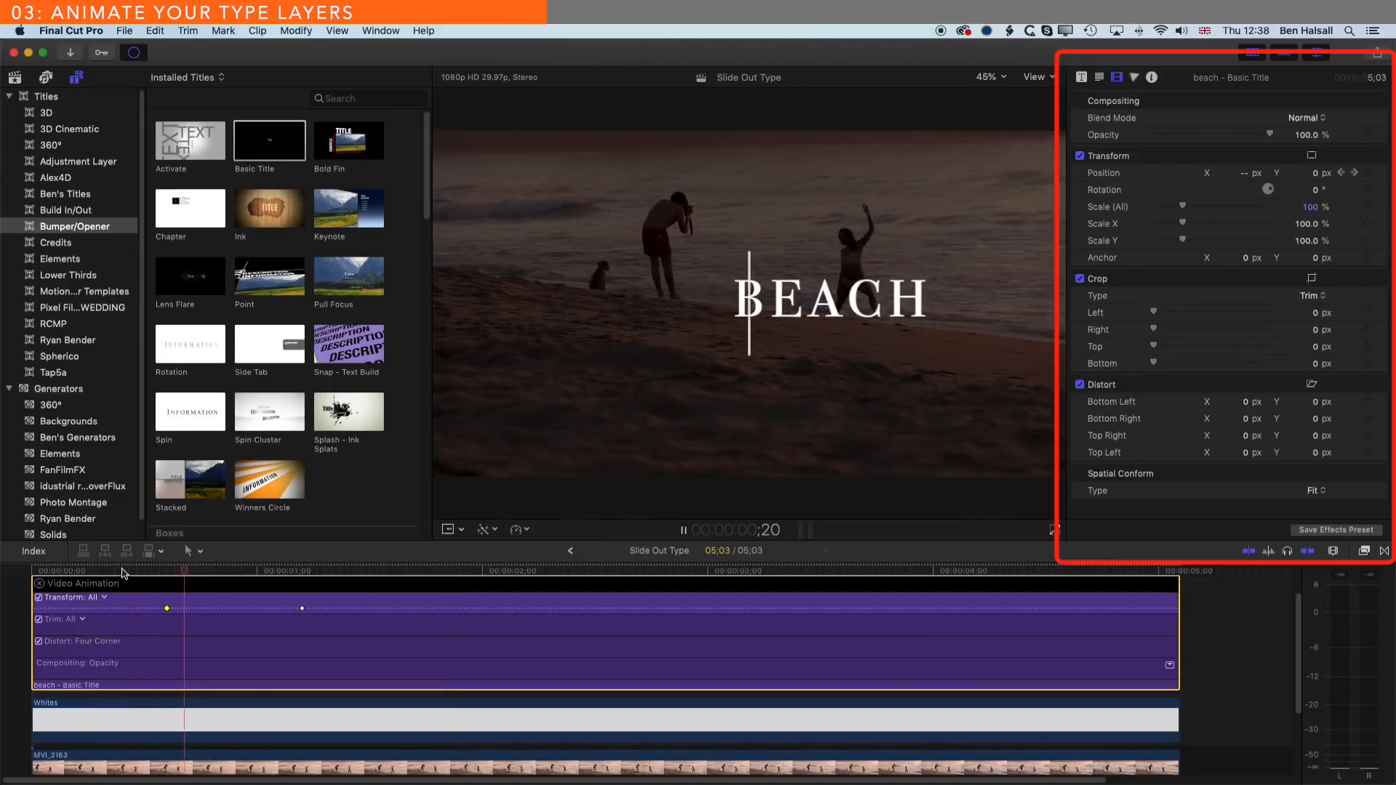
{"action": "key", "text": "space"}
{"action": "left_click", "coordinate": [138, 571]}
{"action": "key", "text": "space"}
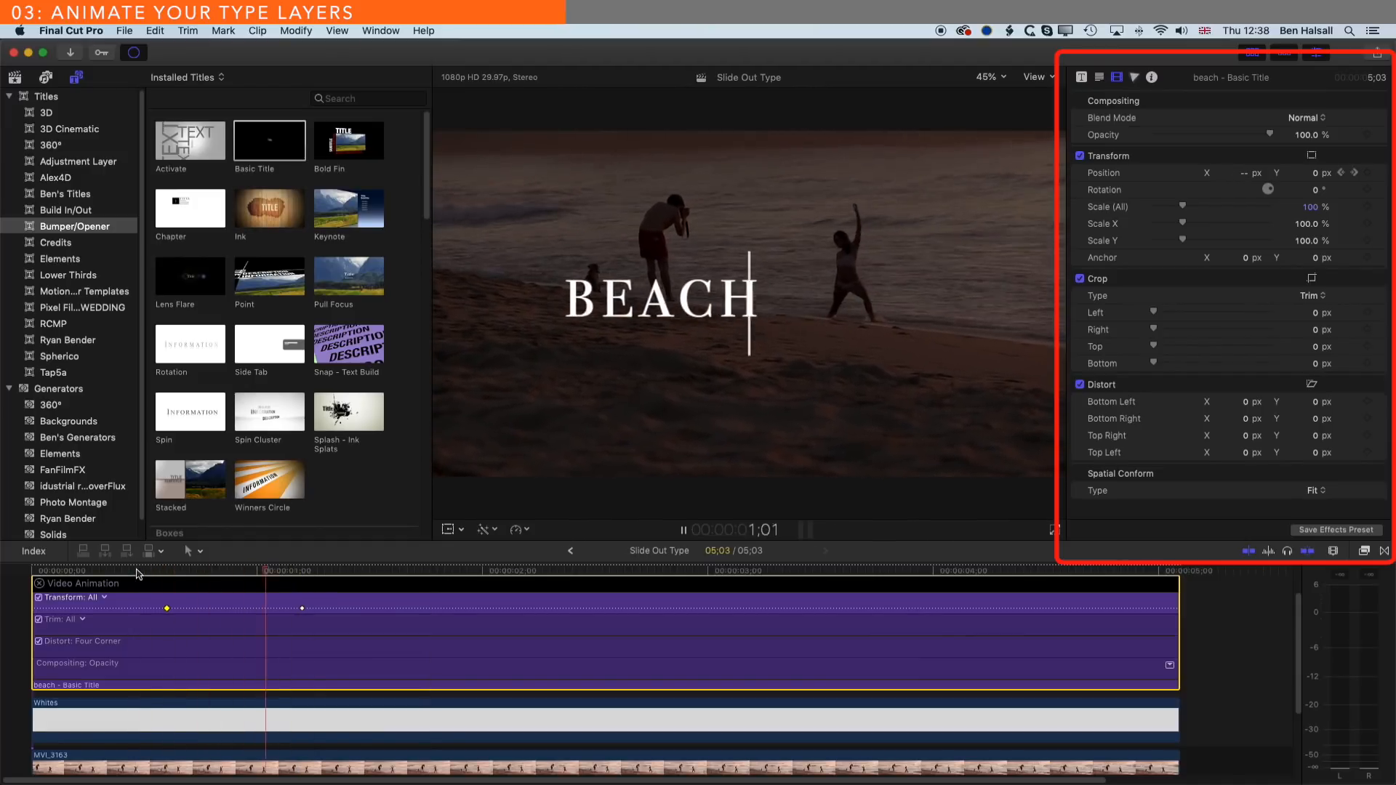
{"action": "key", "text": "space"}
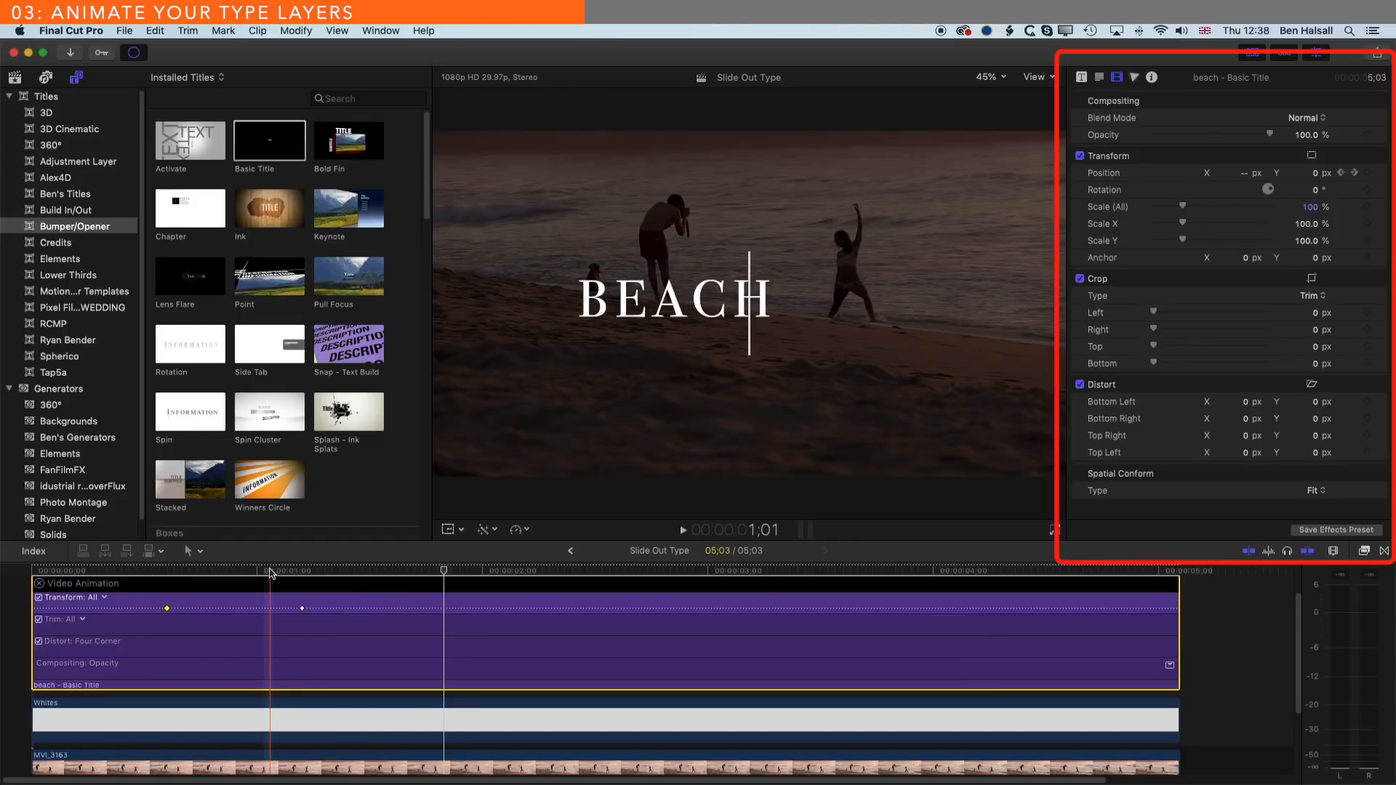
Step: Enable the hidden style title clip above the beach title
{"action": "scroll", "coordinate": [269, 581], "scroll_direction": "up", "scroll_amount": 2}
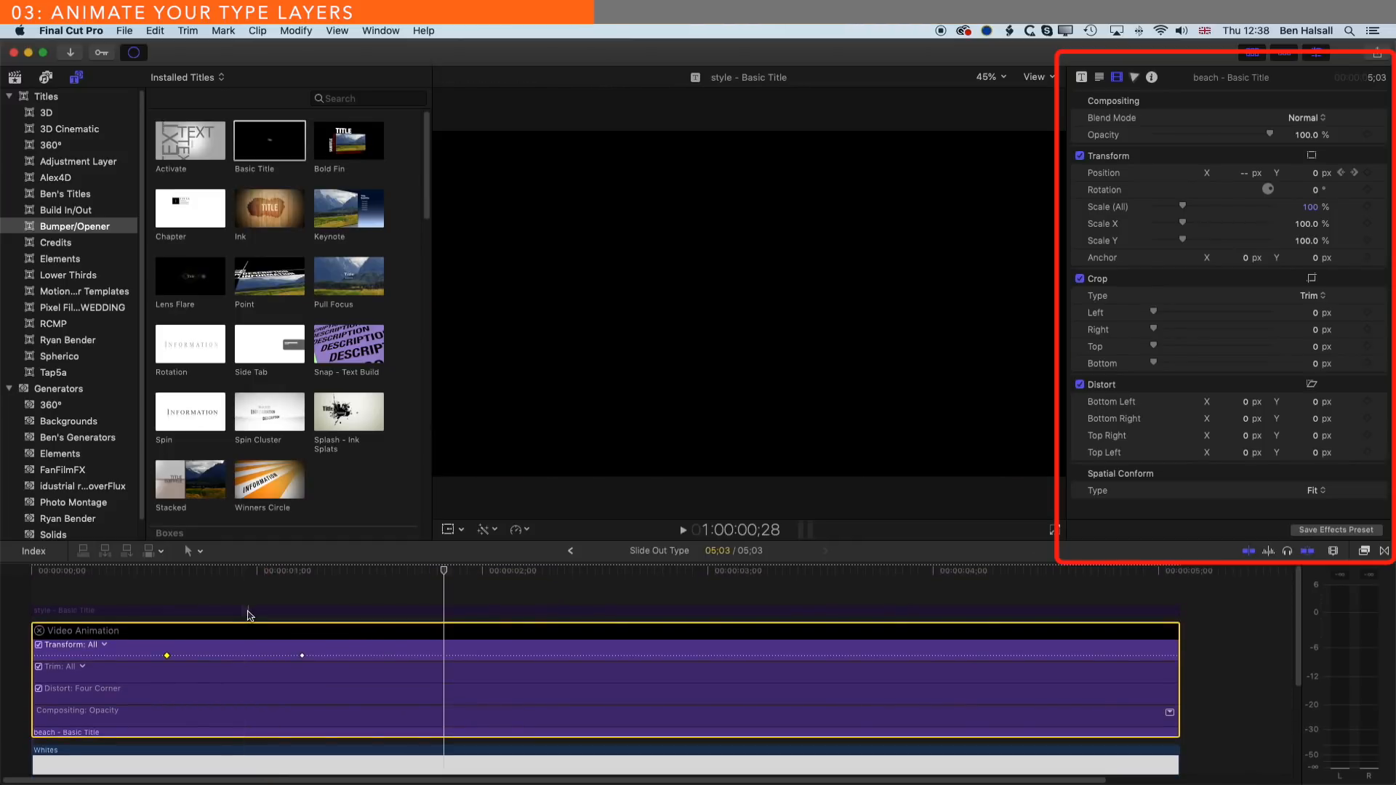
{"action": "left_click", "coordinate": [248, 615]}
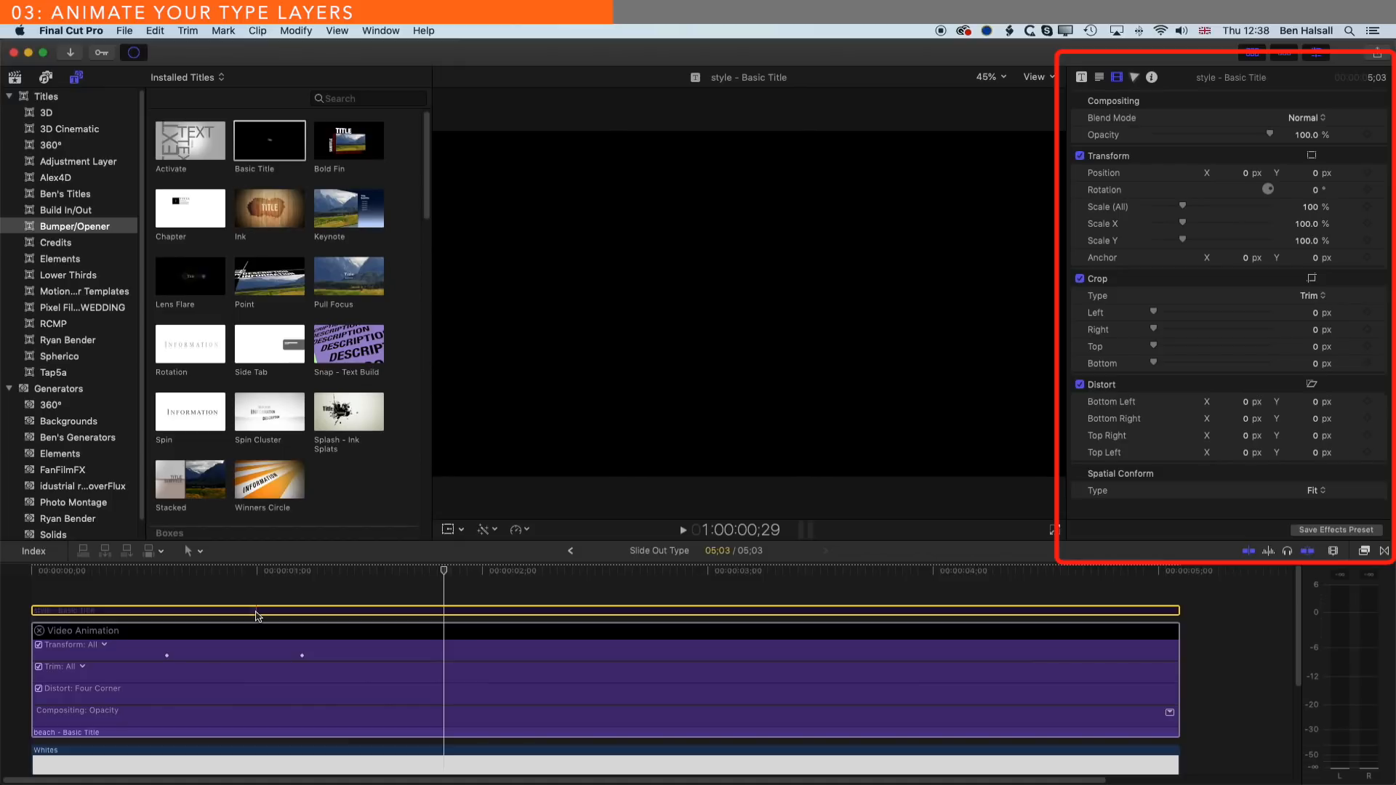
{"action": "right_click", "coordinate": [256, 616]}
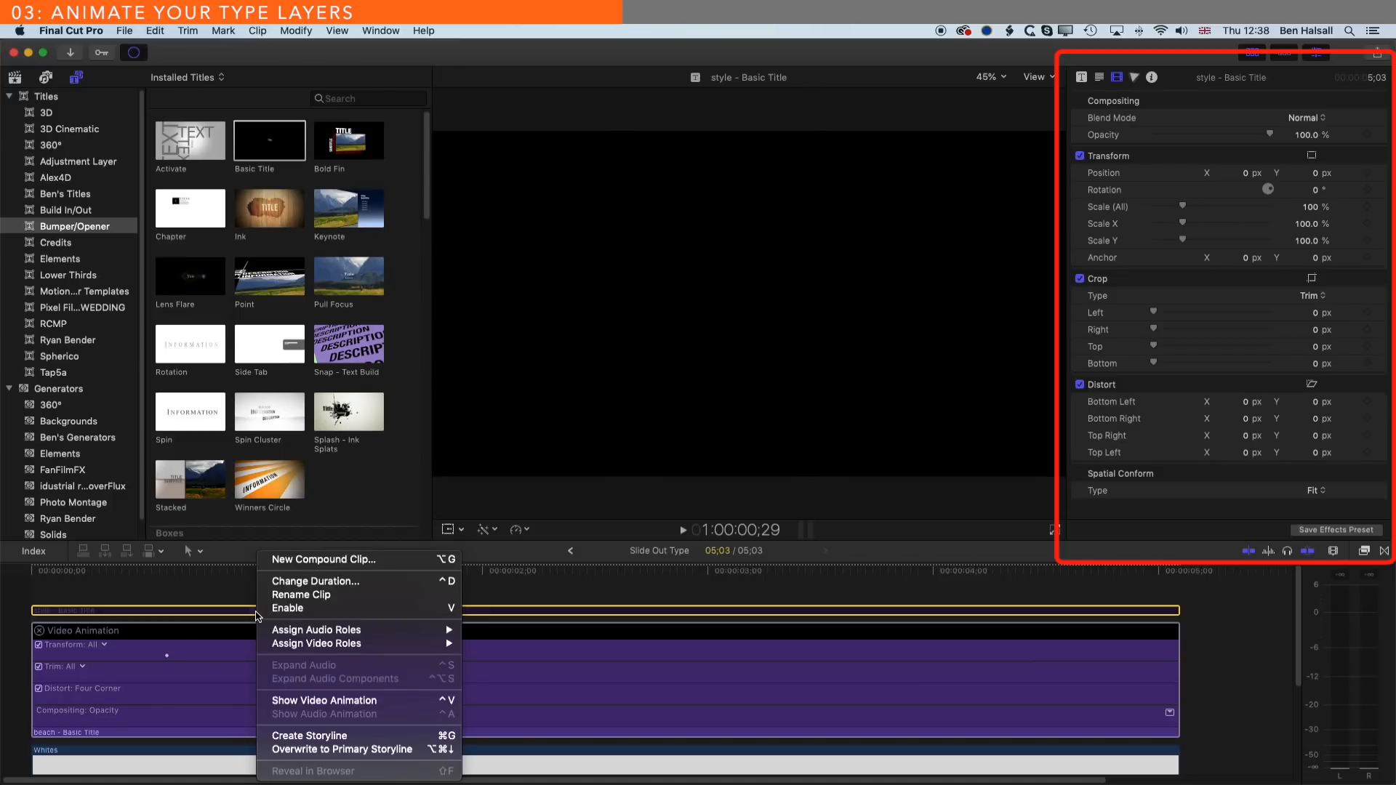
{"action": "left_click", "coordinate": [455, 612]}
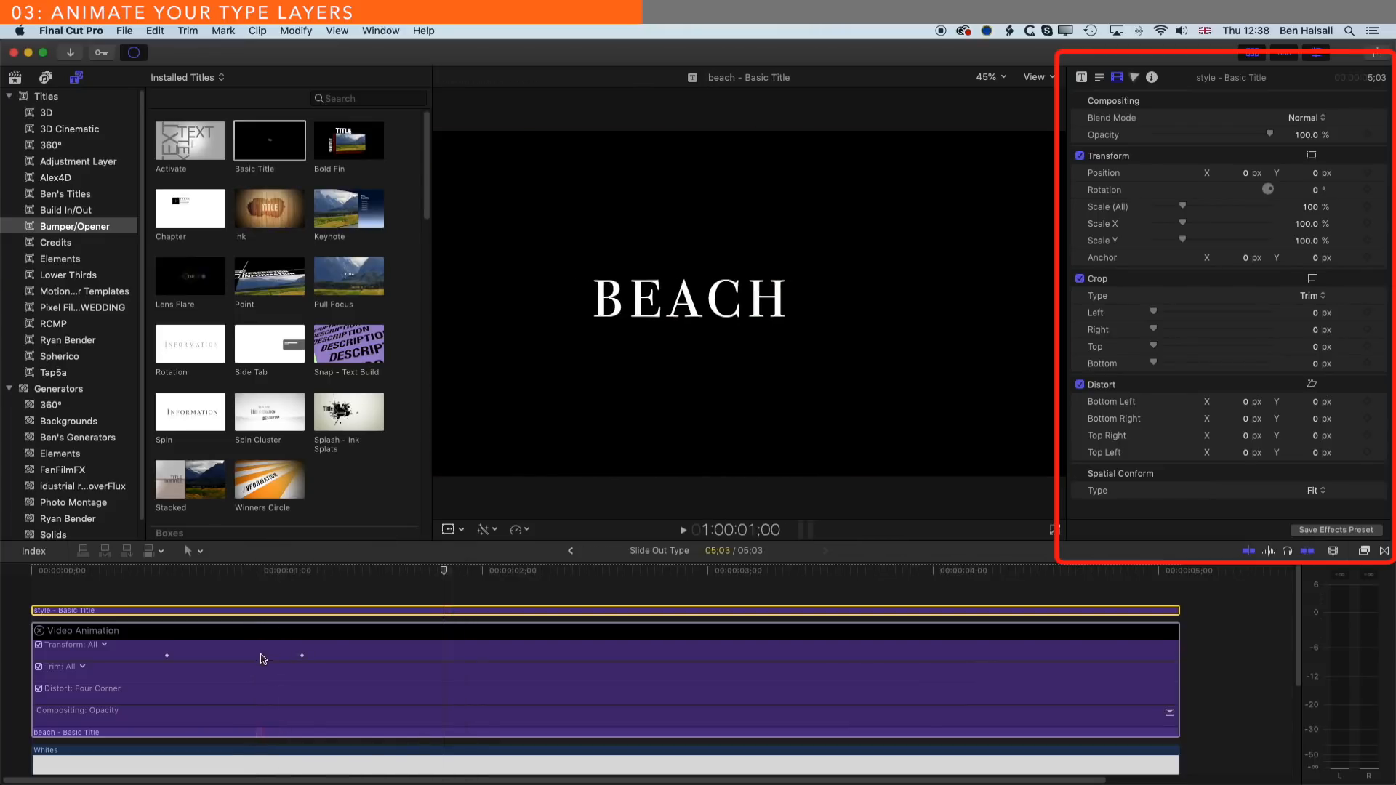
Step: Disable the beach title clip and close its video animation display
{"action": "left_click", "coordinate": [261, 720]}
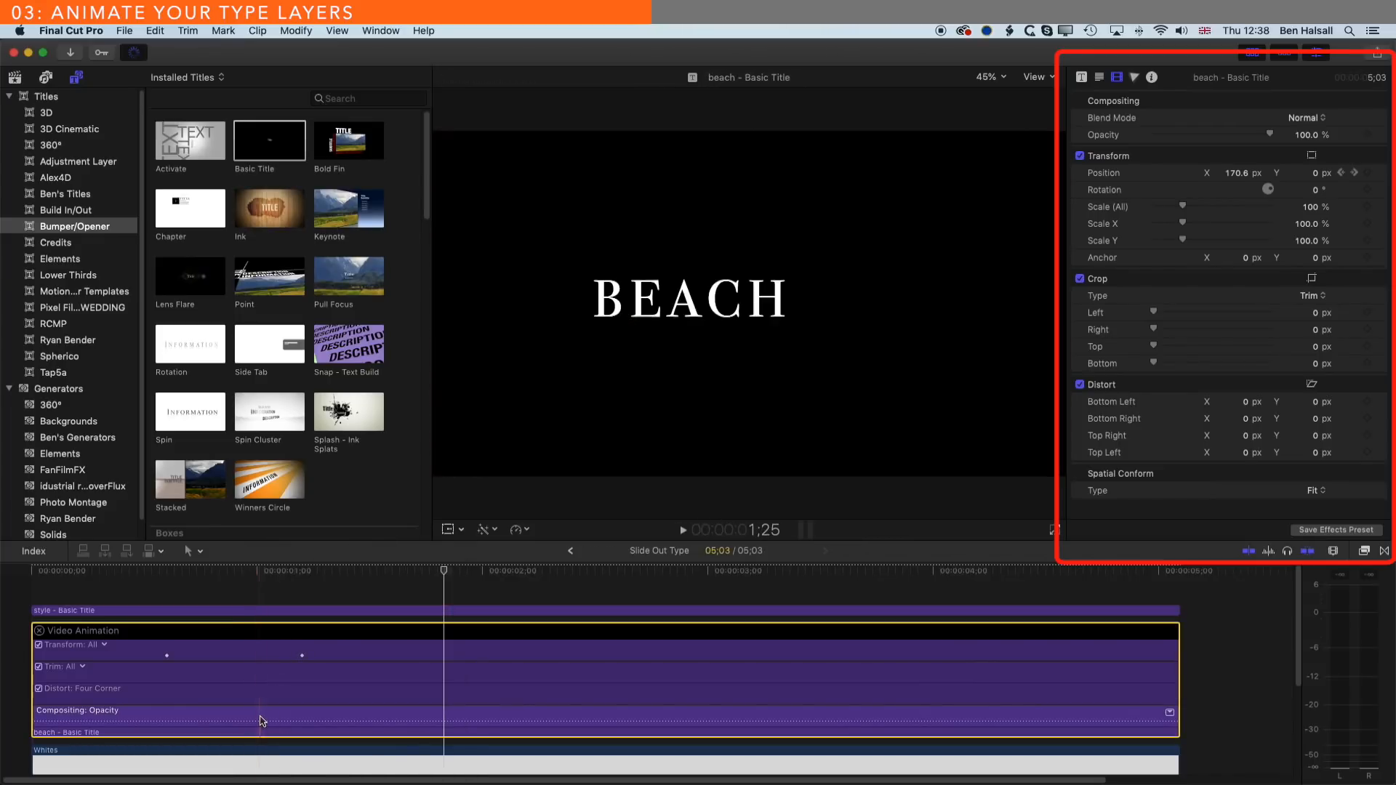
{"action": "key", "text": "v"}
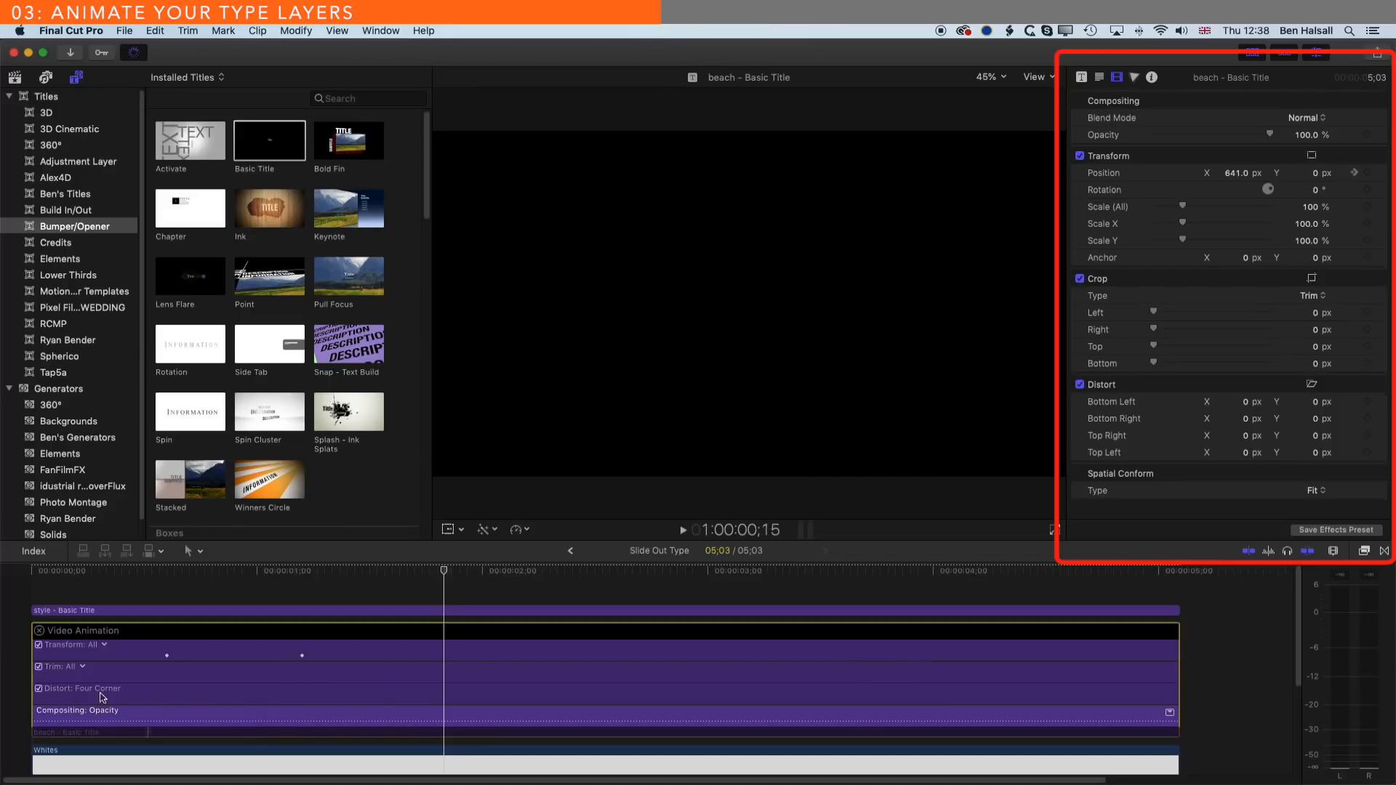
{"action": "left_click", "coordinate": [40, 631]}
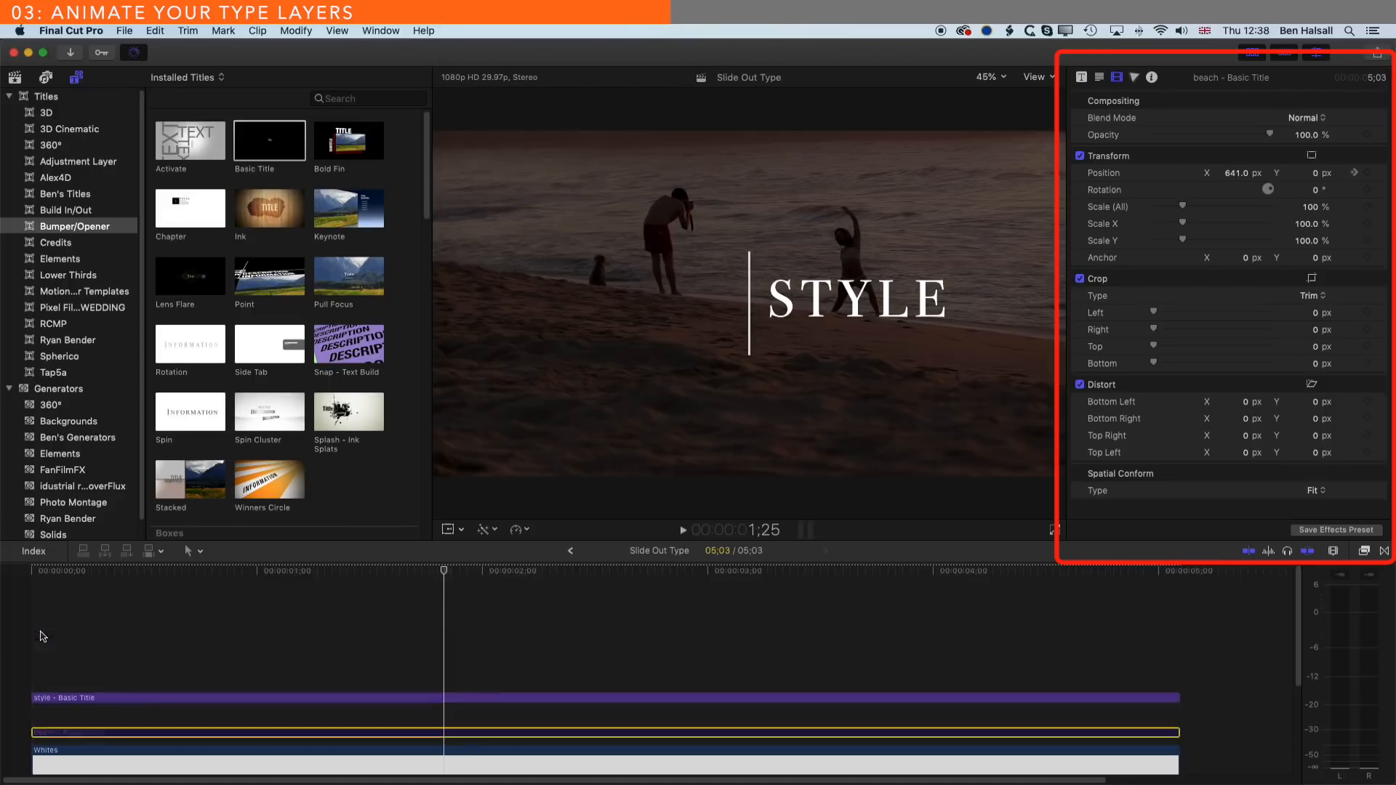
Step: Show the style title's video animation and play the sequence from about 0;09
{"action": "right_click", "coordinate": [156, 717]}
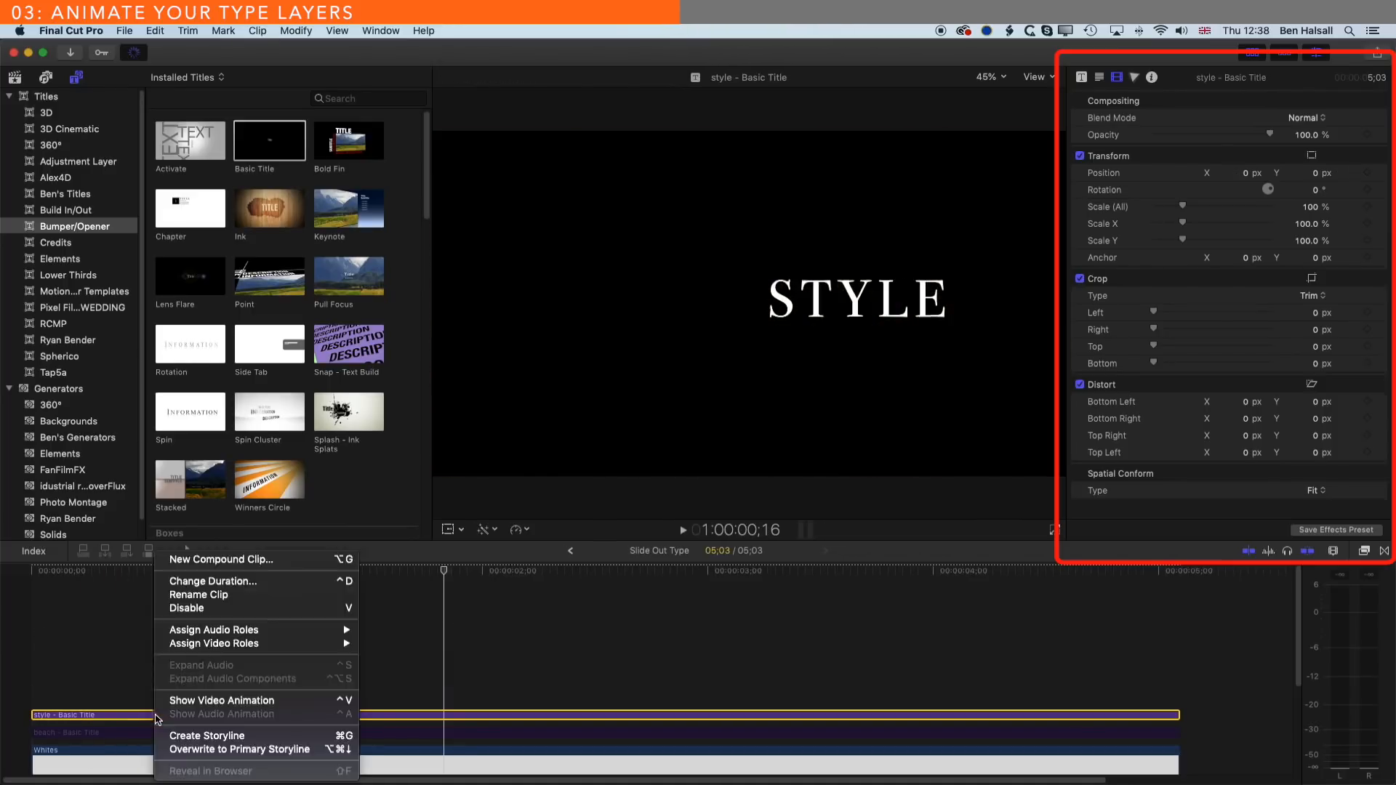
{"action": "left_click", "coordinate": [201, 701]}
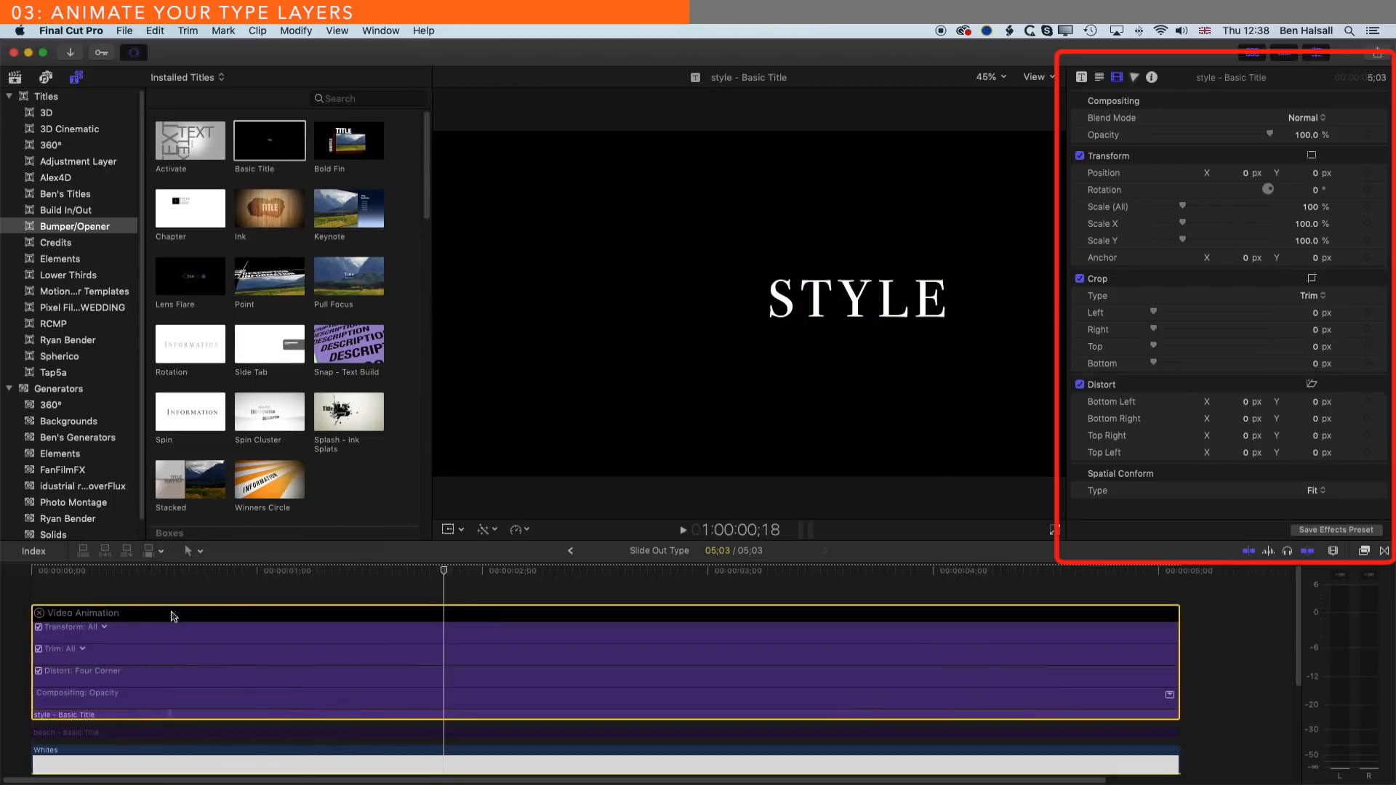
{"action": "left_click", "coordinate": [101, 572]}
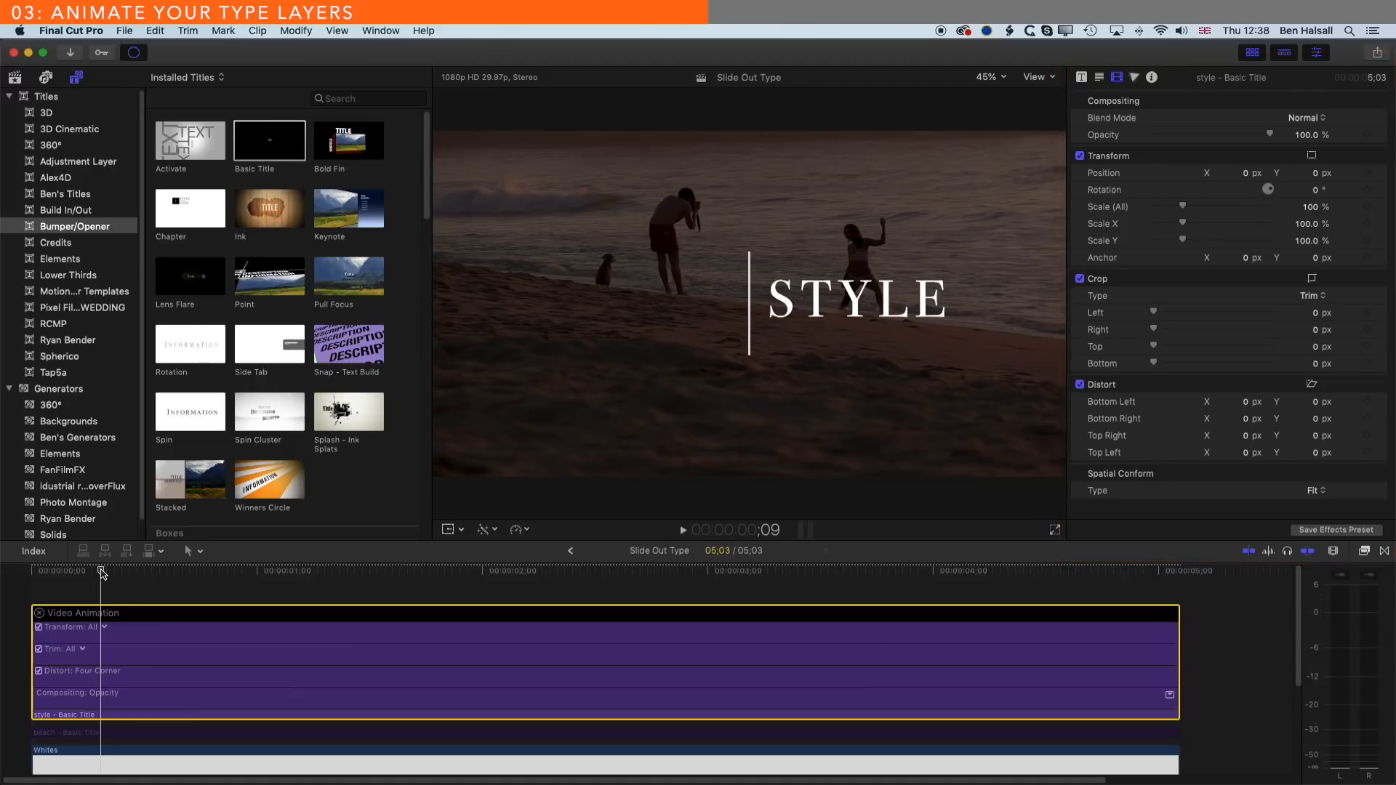
{"action": "key", "text": "space"}
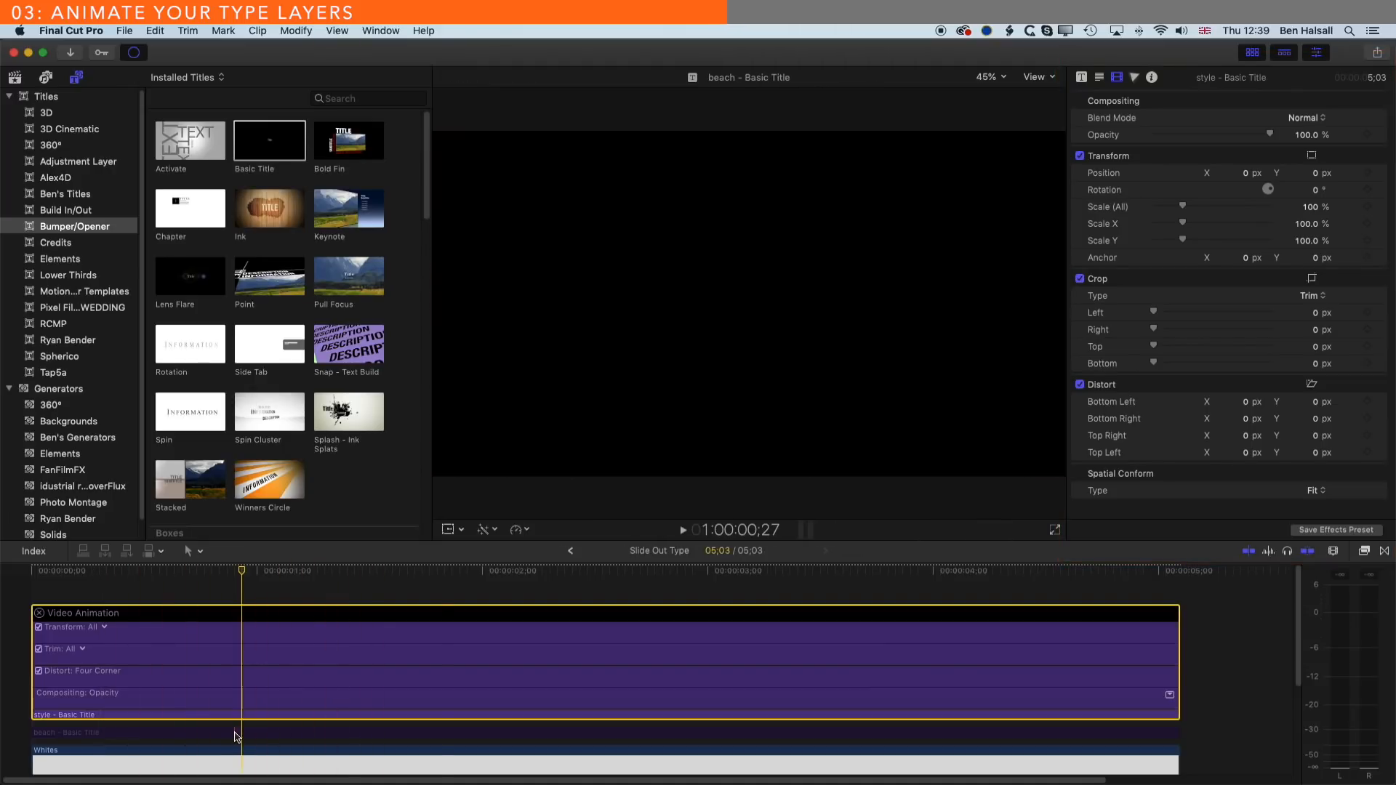
Step: Enable the beach title clip again and play both titles together from 0;07
{"action": "right_click", "coordinate": [236, 734]}
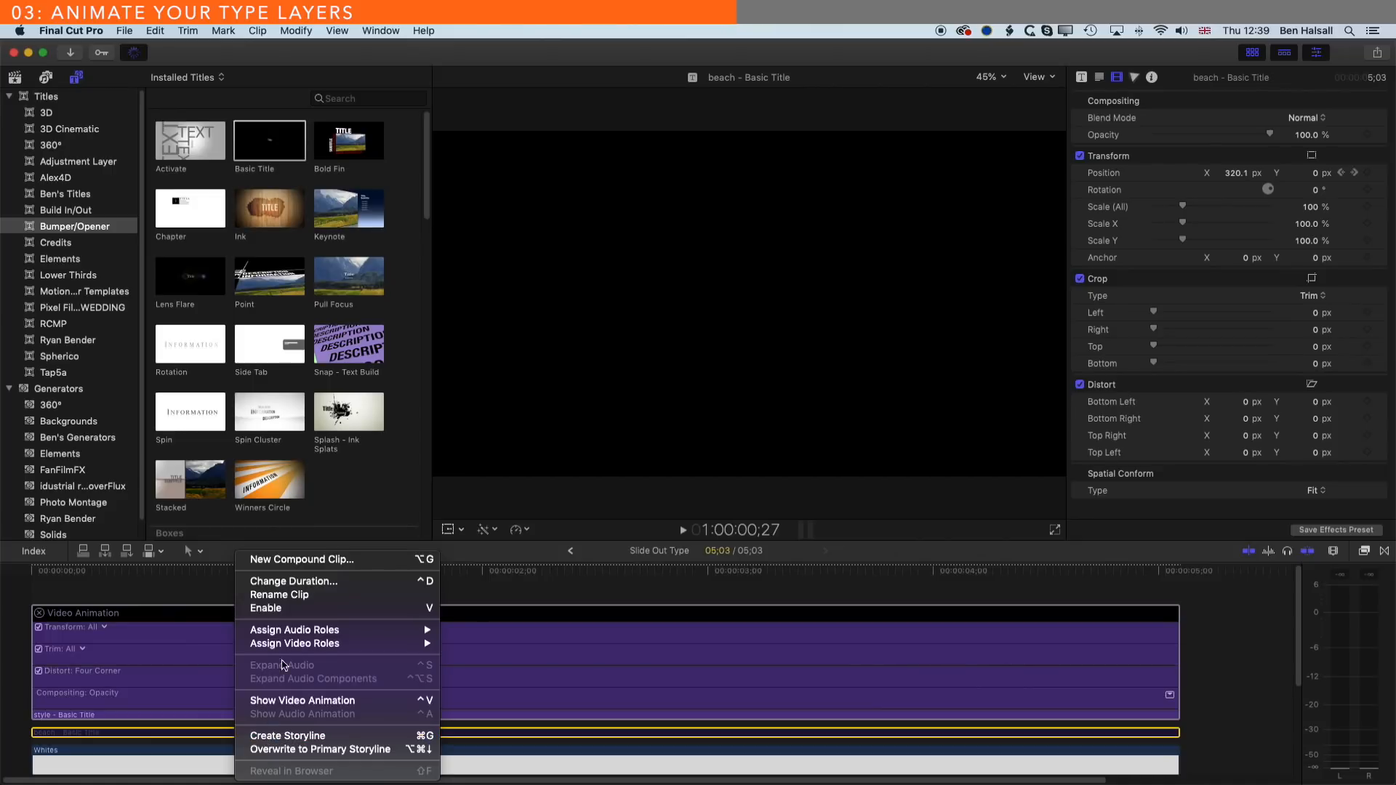
{"action": "left_click", "coordinate": [282, 610]}
{"action": "left_click", "coordinate": [90, 571]}
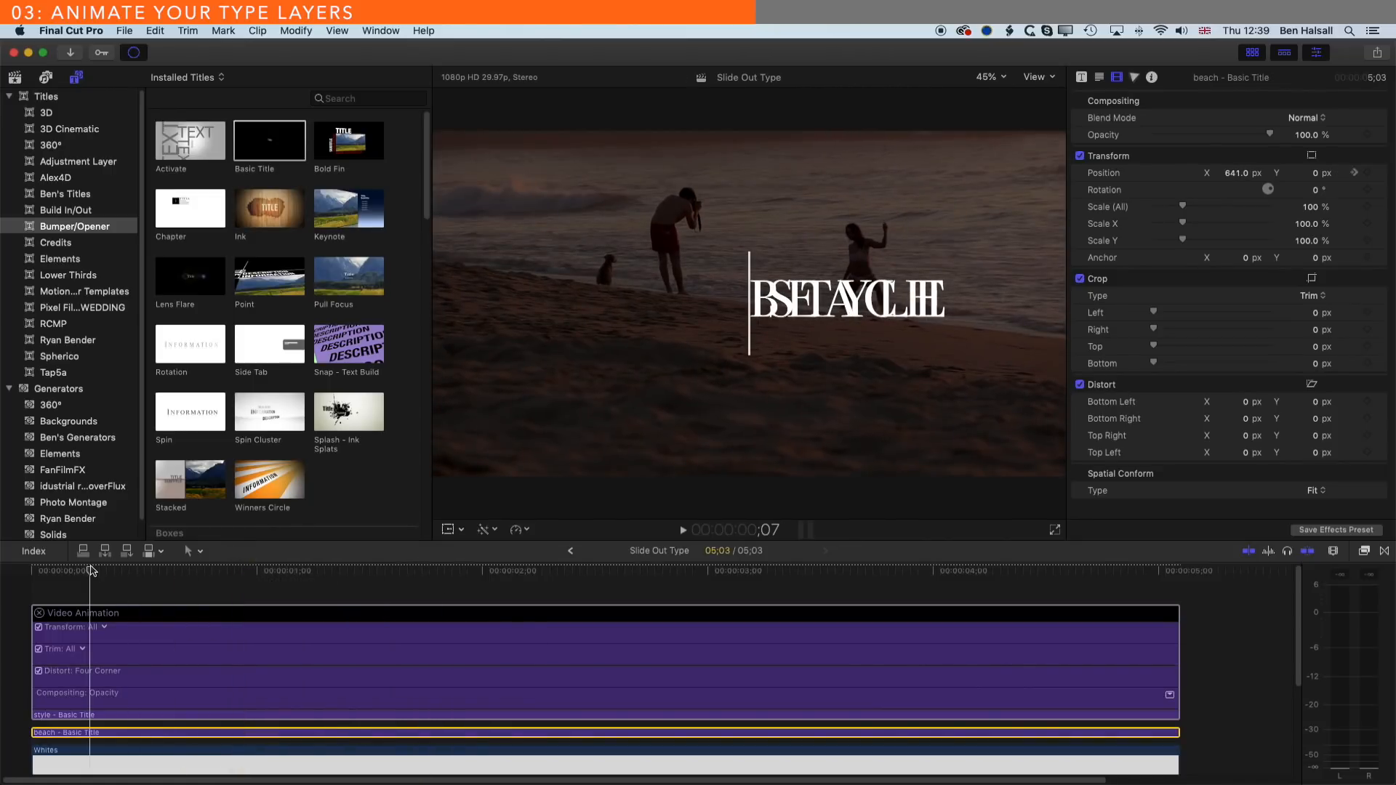
{"action": "key", "text": "space"}
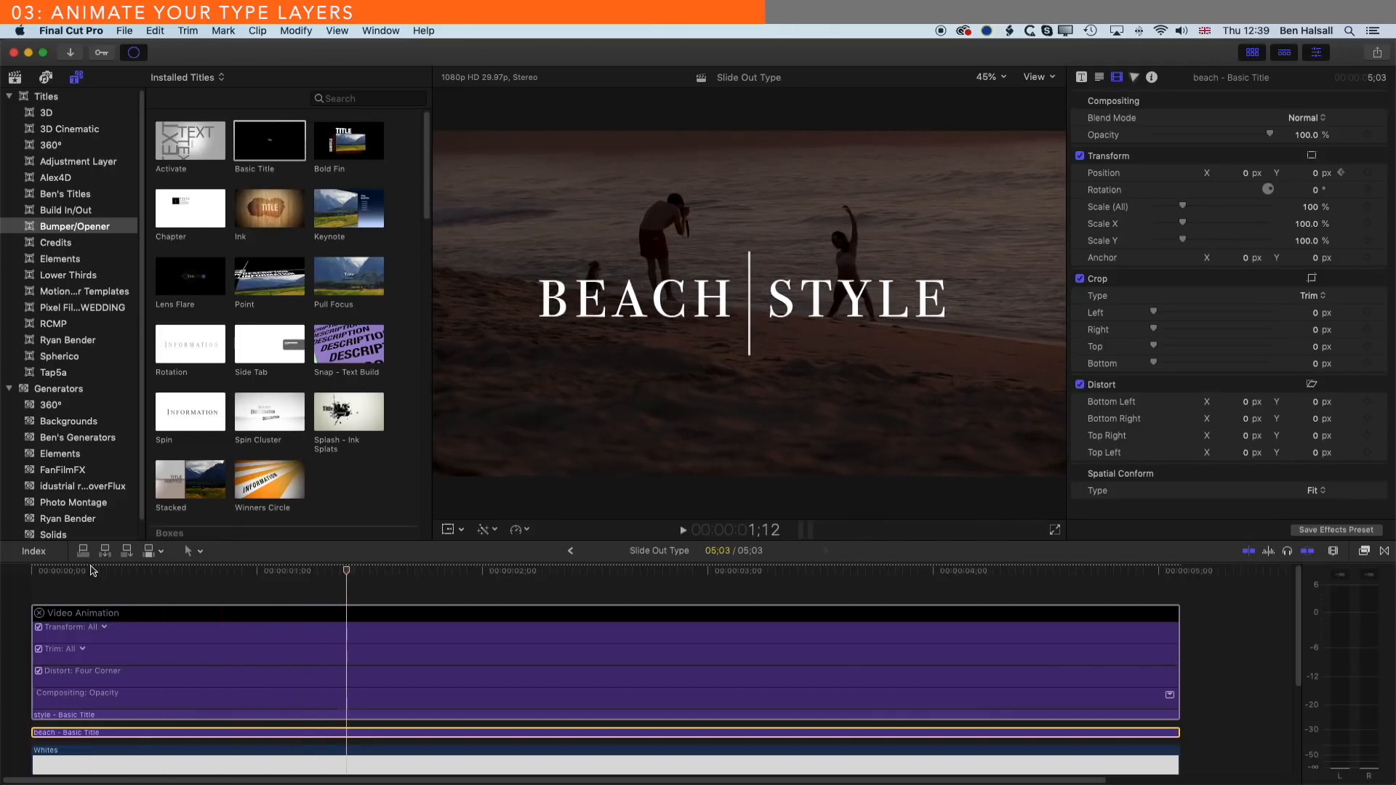
Step: Add a Position keyframe to the style title at 1;02 in its current place
{"action": "left_click_drag", "start_coordinate": [90, 571], "coordinate": [273, 572]}
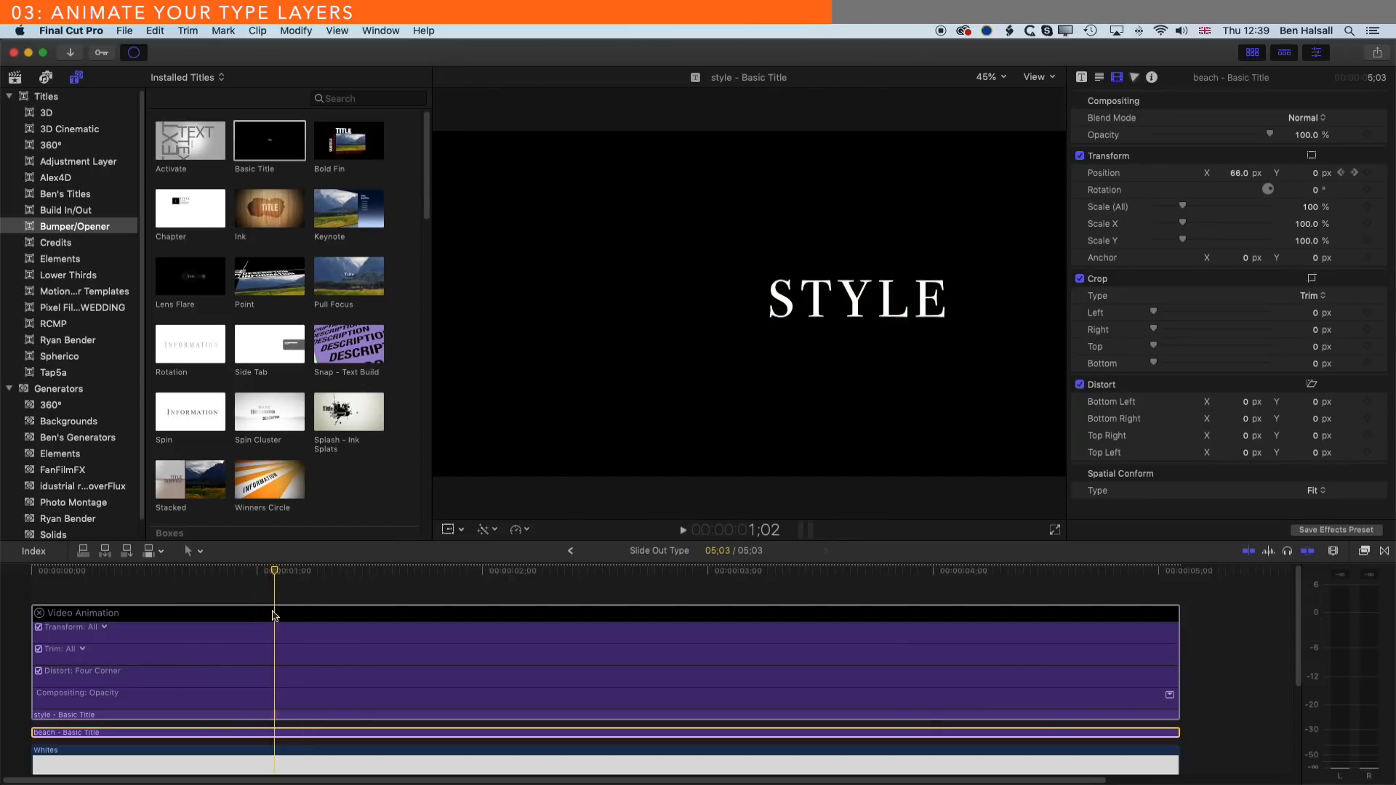
{"action": "left_click", "coordinate": [274, 718]}
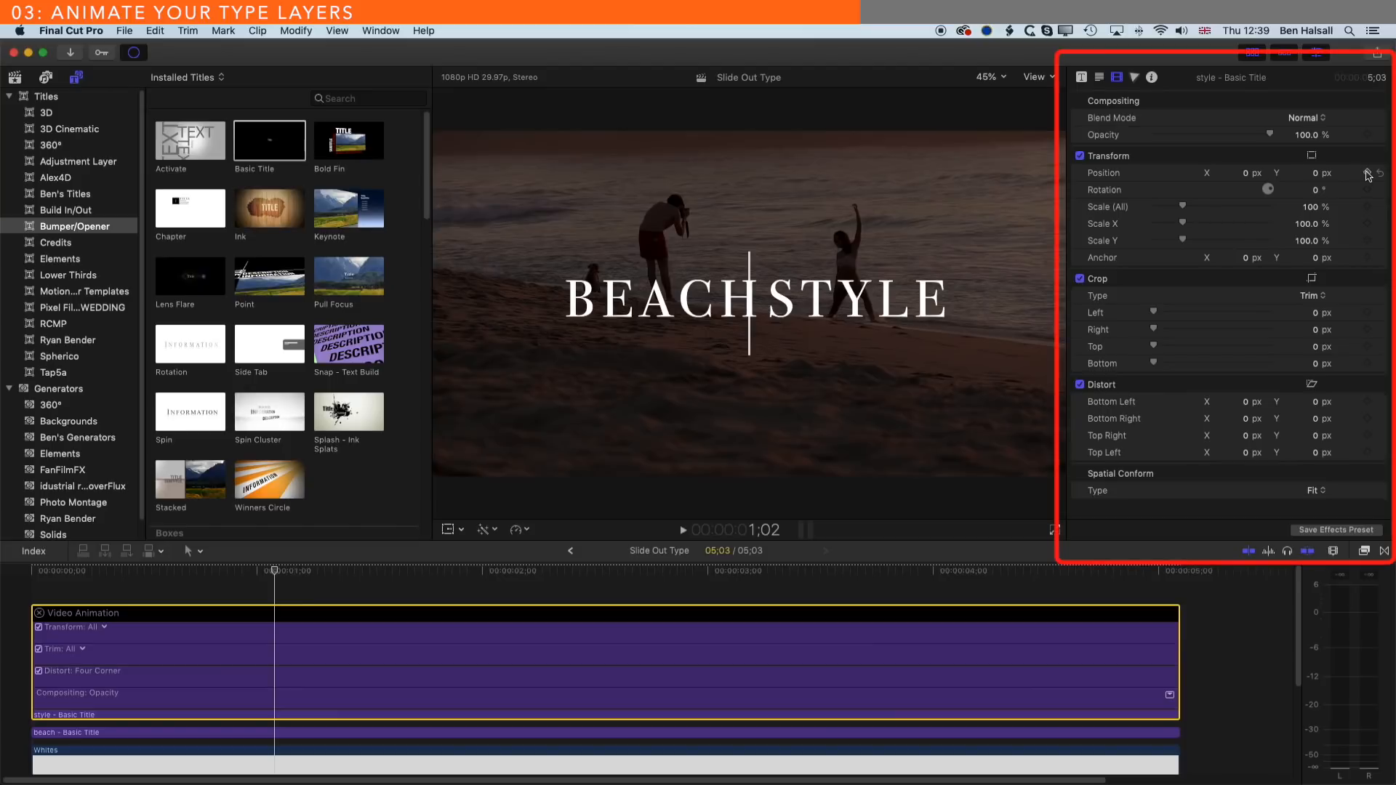
{"action": "left_click", "coordinate": [1367, 174]}
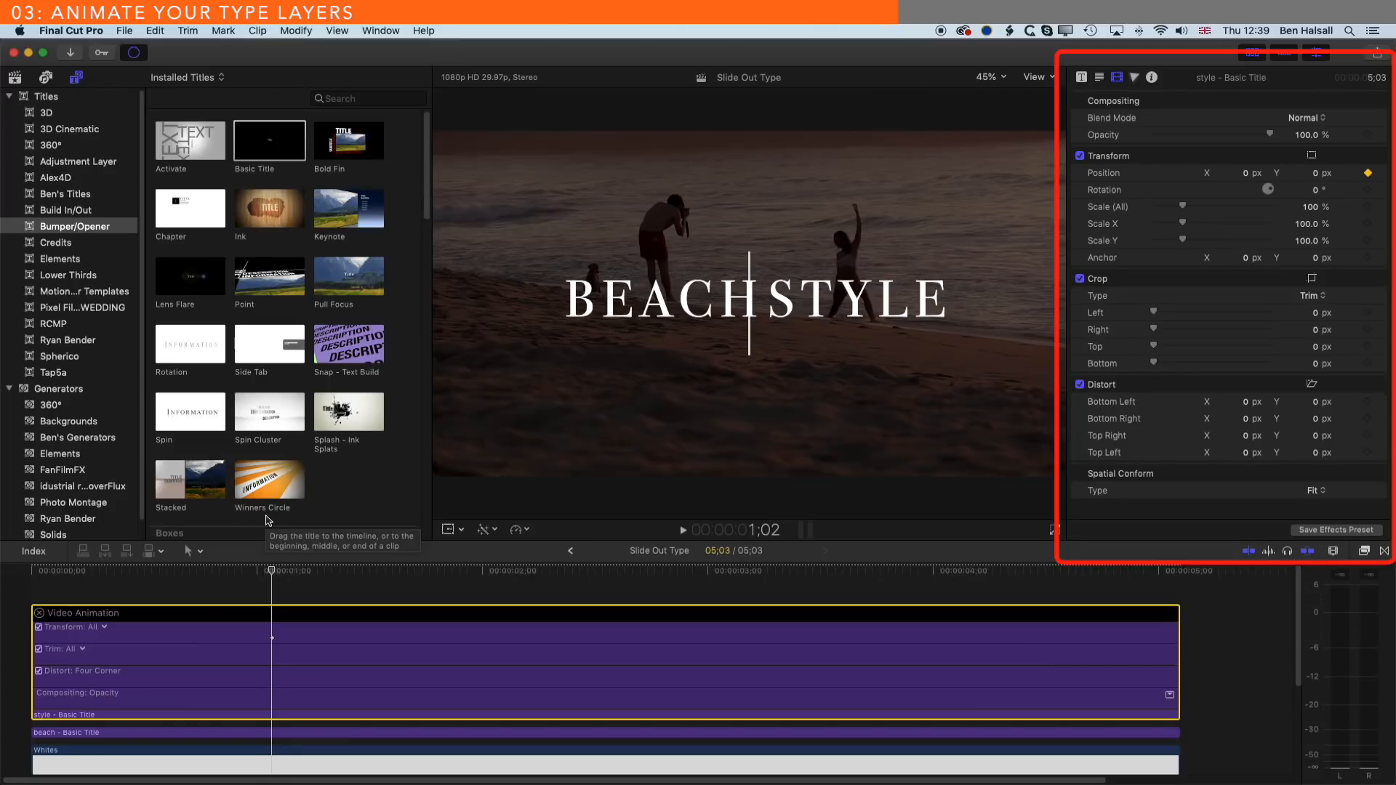
Step: Play back the title animation from near the start, and park the playhead past the style title's keyframe
{"action": "key", "text": "space"}
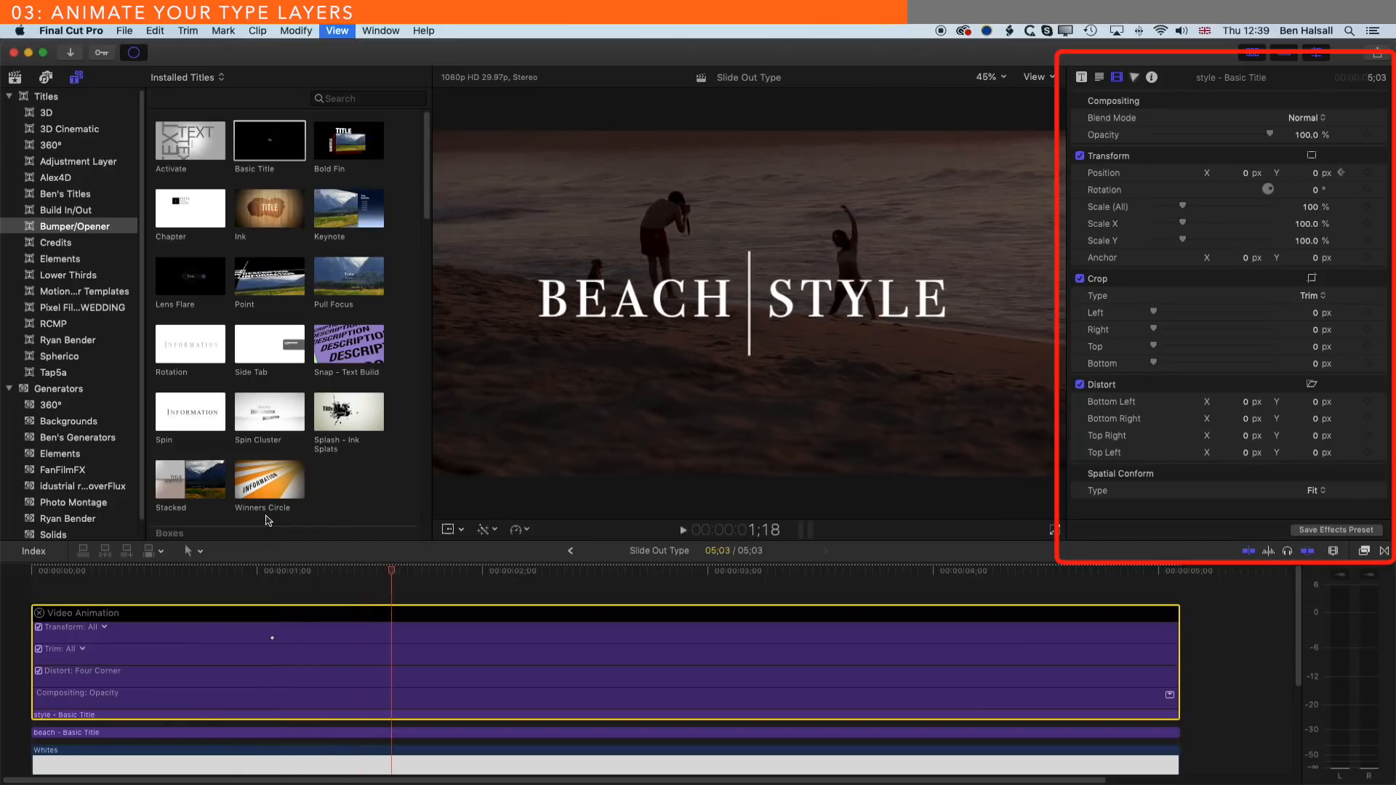
{"action": "left_click_drag", "start_coordinate": [391, 576], "coordinate": [61, 580]}
{"action": "key", "text": "space"}
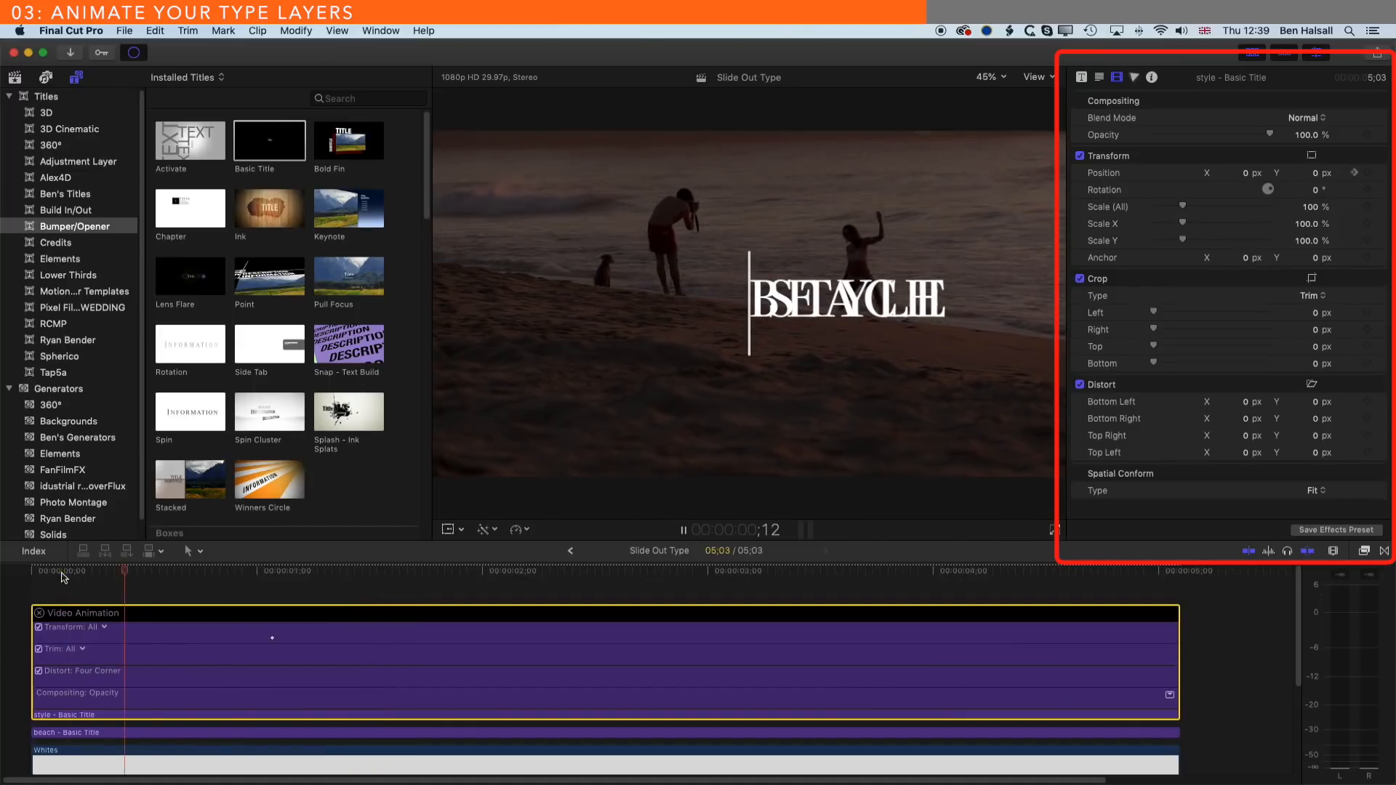
{"action": "key", "text": "space"}
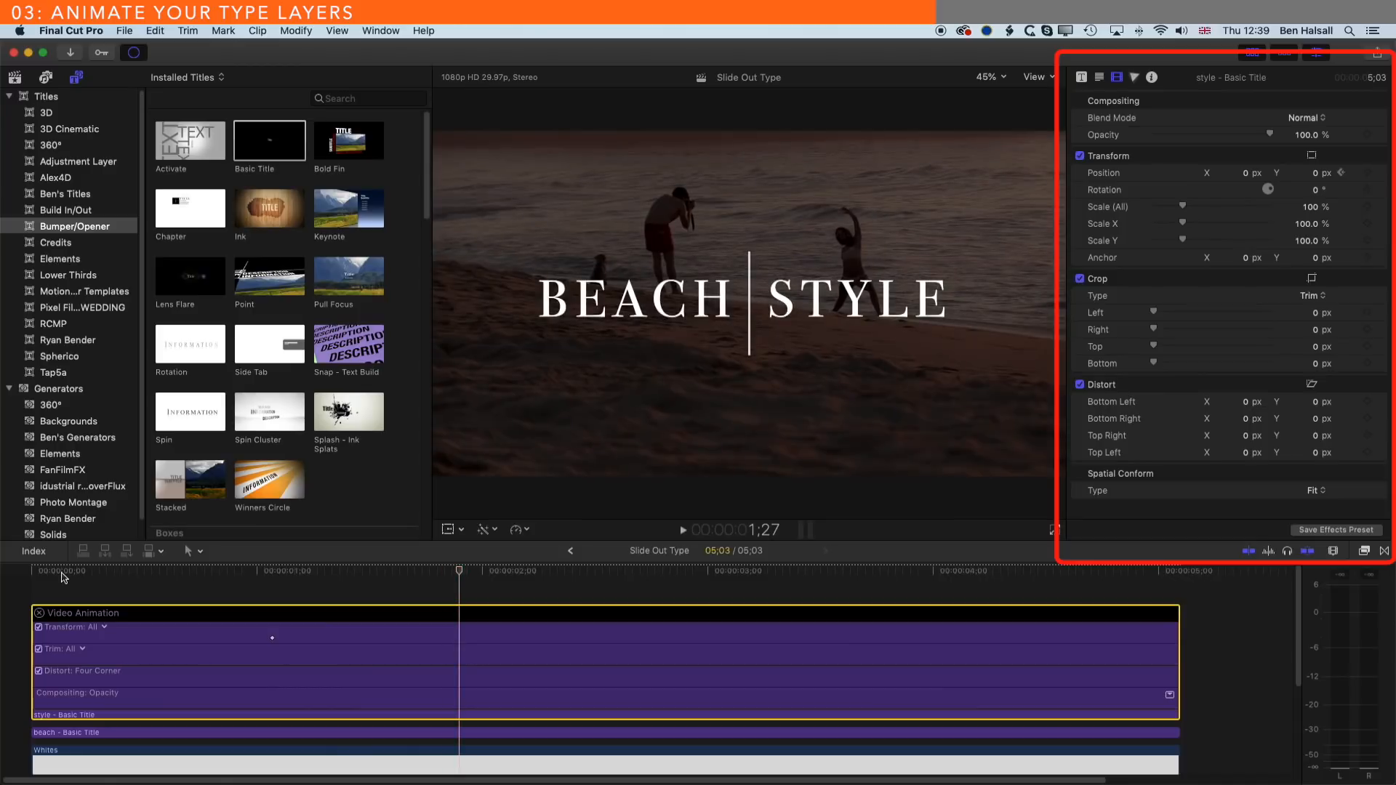
{"action": "left_click_drag", "start_coordinate": [460, 572], "coordinate": [407, 571]}
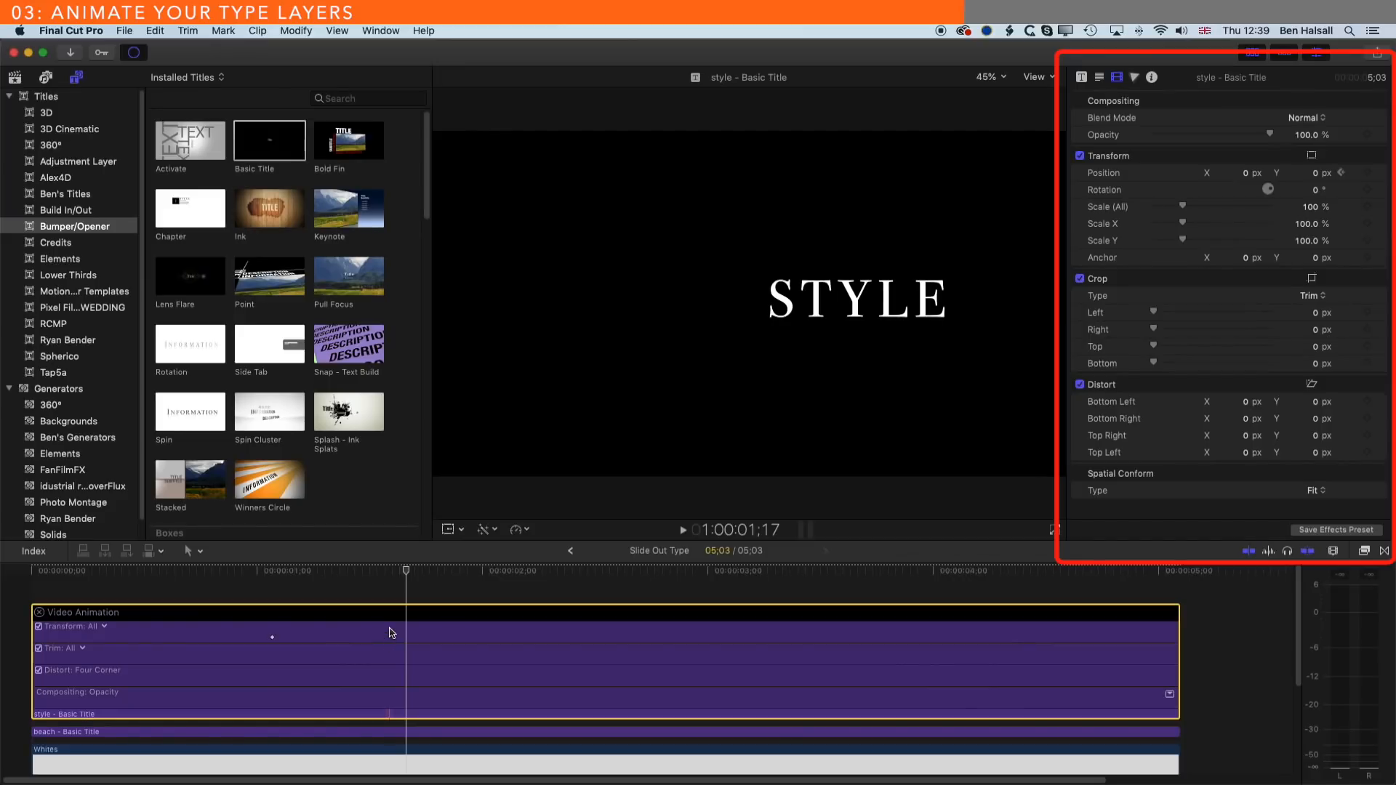
Step: Add a Position keyframe to the style title at 1;19, and set its Position X at 1;02 to about -594 px
{"action": "left_click", "coordinate": [1367, 174]}
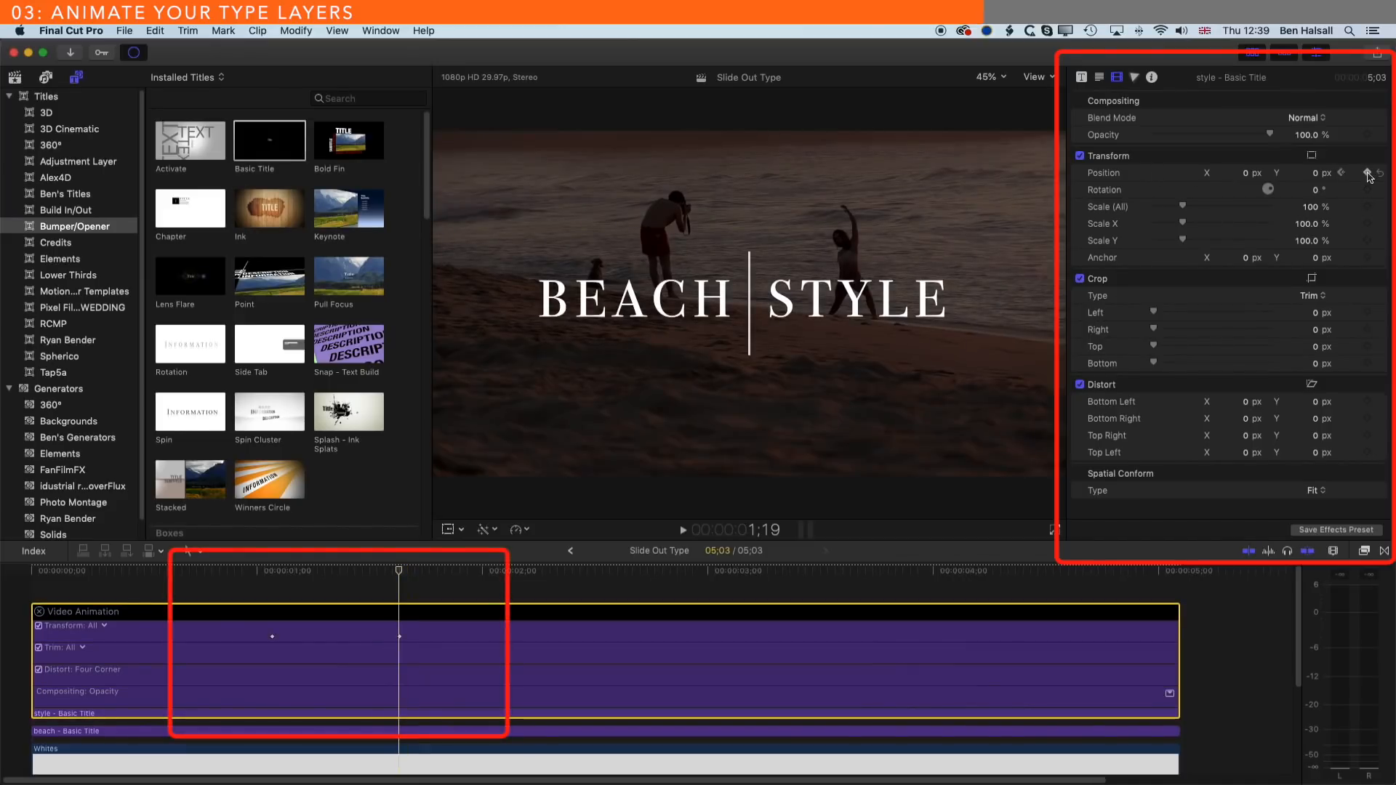
{"action": "left_click_drag", "start_coordinate": [398, 571], "coordinate": [332, 571]}
{"action": "left_click", "coordinate": [273, 571]}
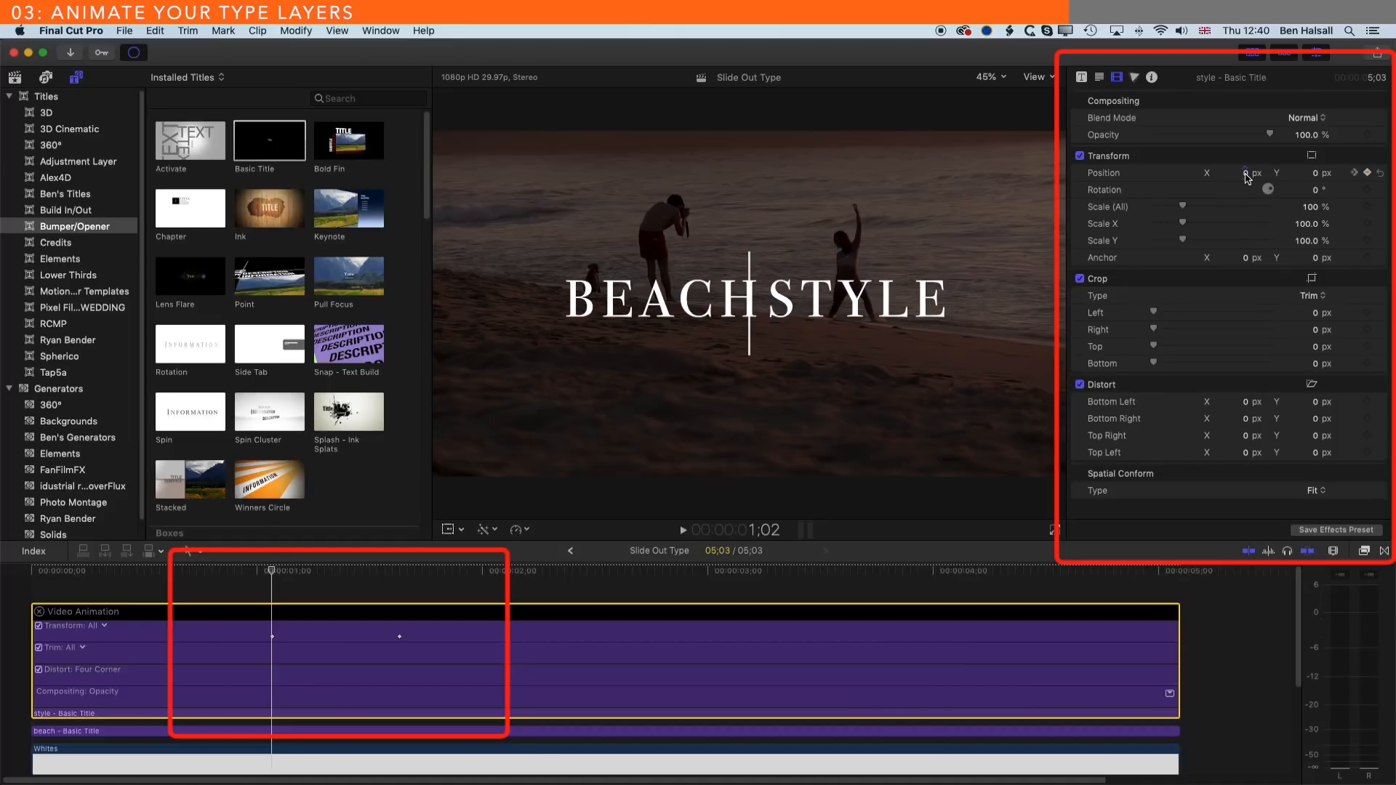
{"action": "left_click_drag", "start_coordinate": [1245, 175], "coordinate": [1022, 175]}
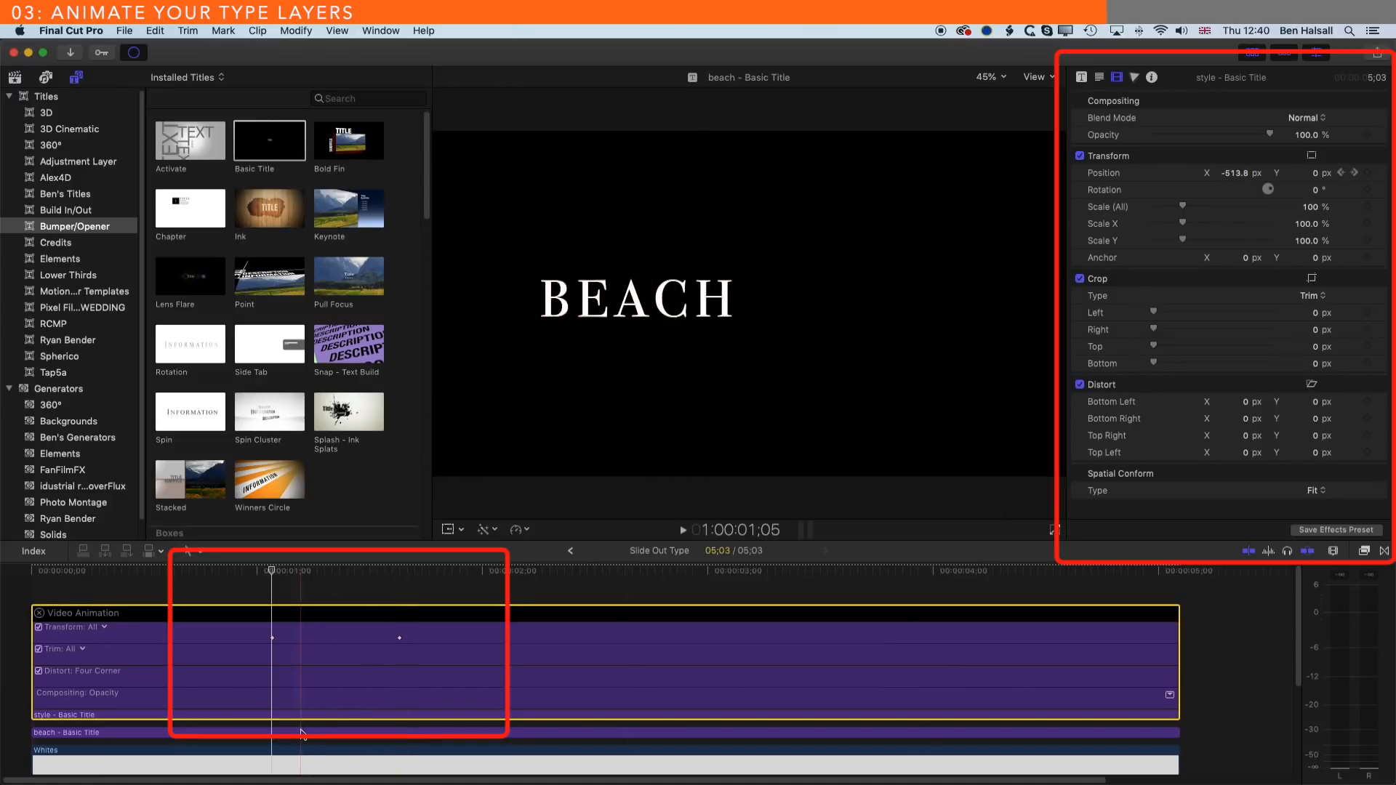
Step: Disable the beach title clip and play the style title's slide on its own from about 0;23
{"action": "left_click", "coordinate": [303, 734]}
{"action": "left_click", "coordinate": [207, 570]}
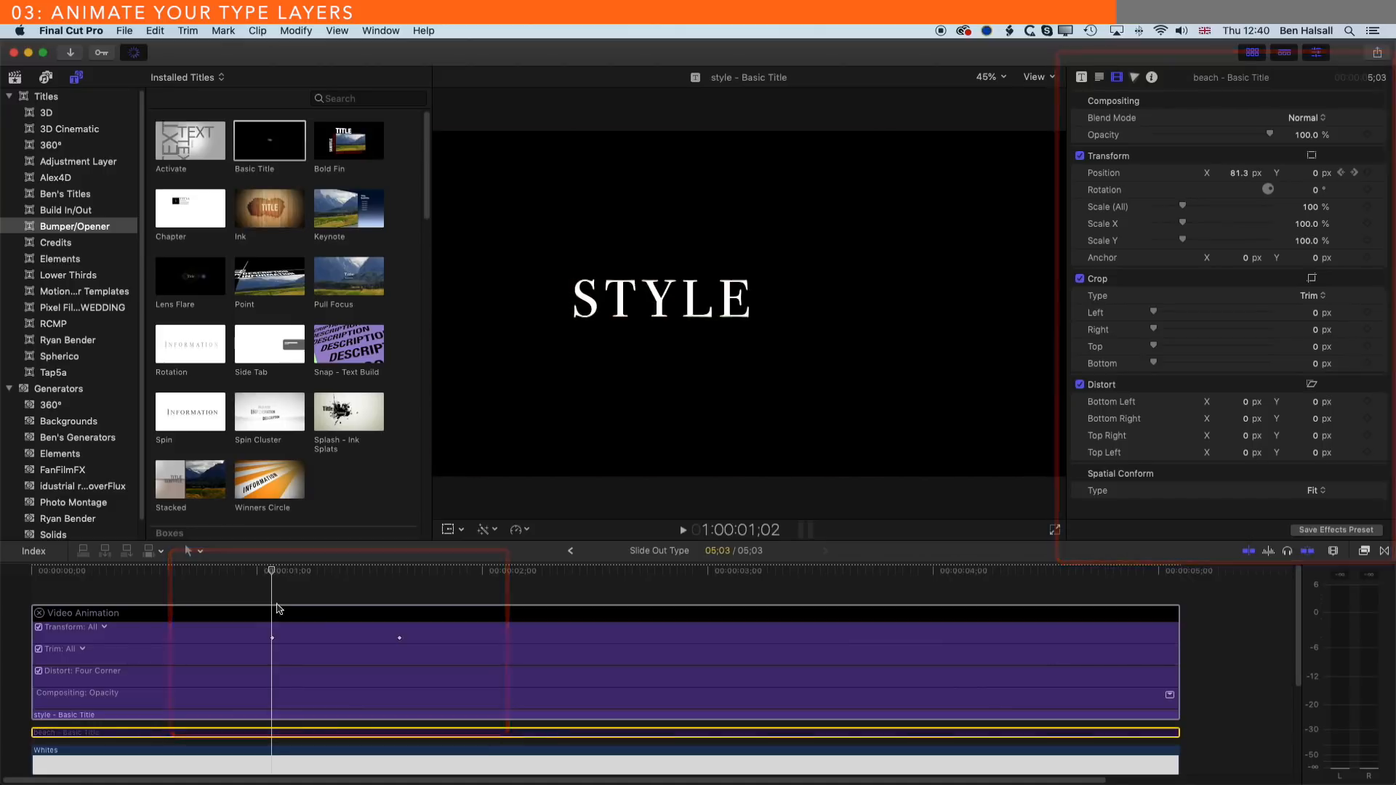
{"action": "key", "text": "space"}
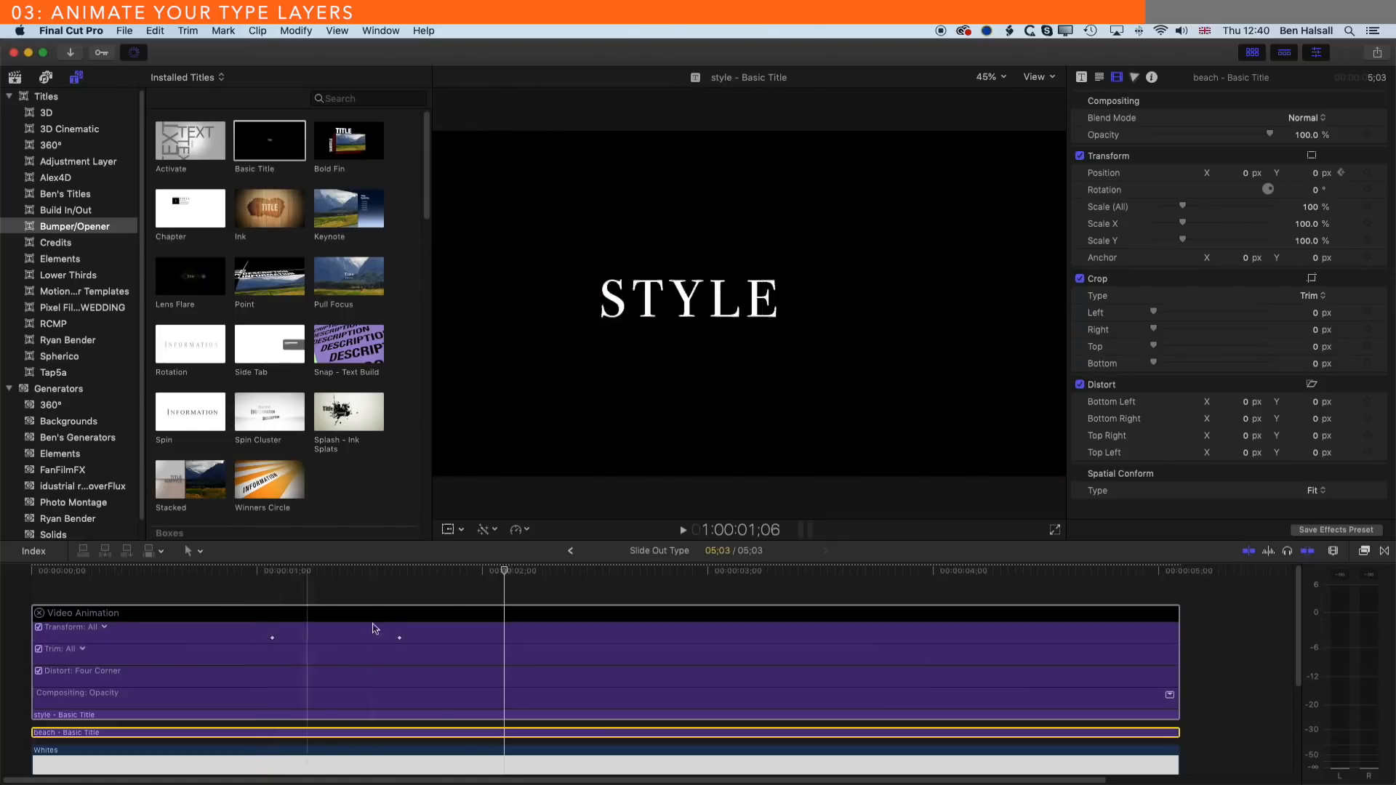
Step: Enable the beach title clip again and play both sliding titles together from 0;12
{"action": "left_click_drag", "start_coordinate": [506, 573], "coordinate": [128, 576]}
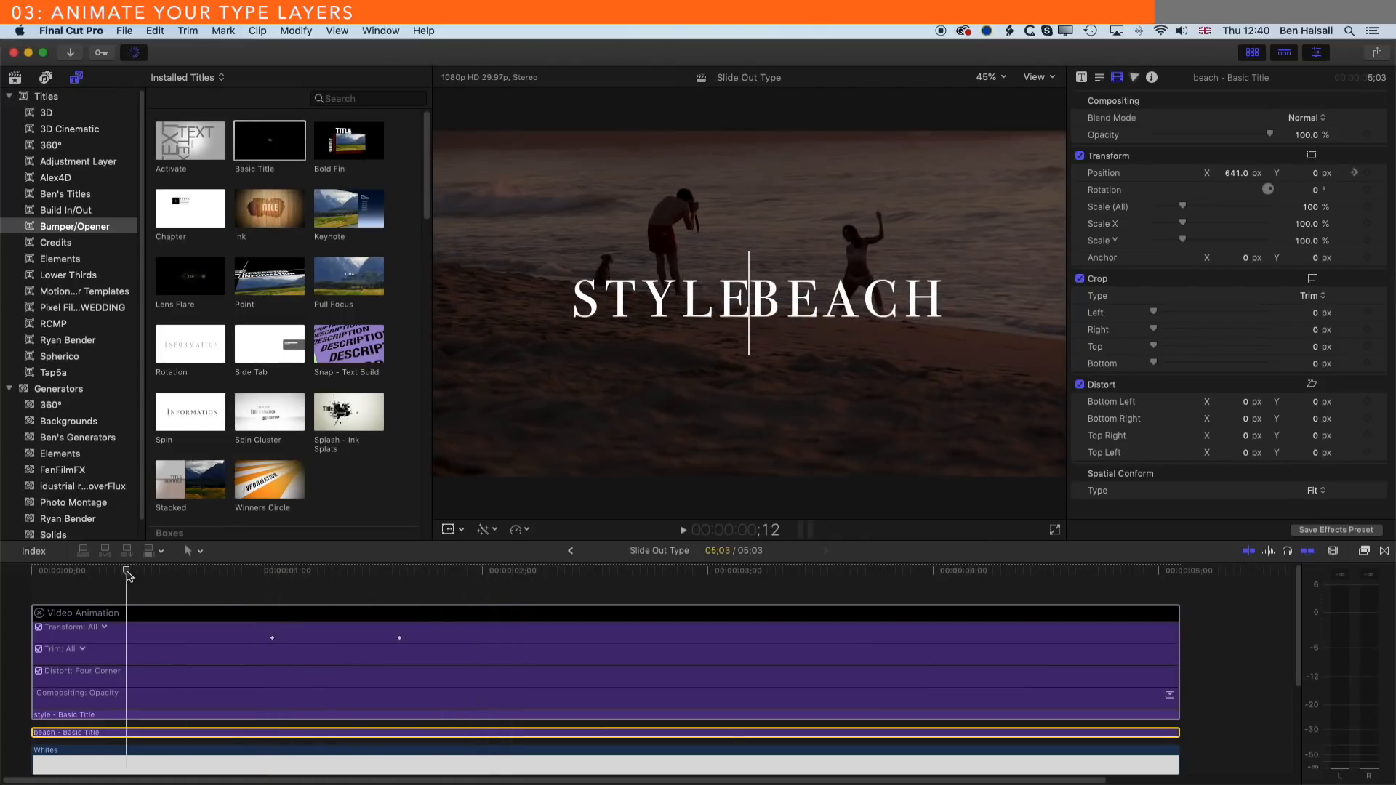
{"action": "key", "text": "space"}
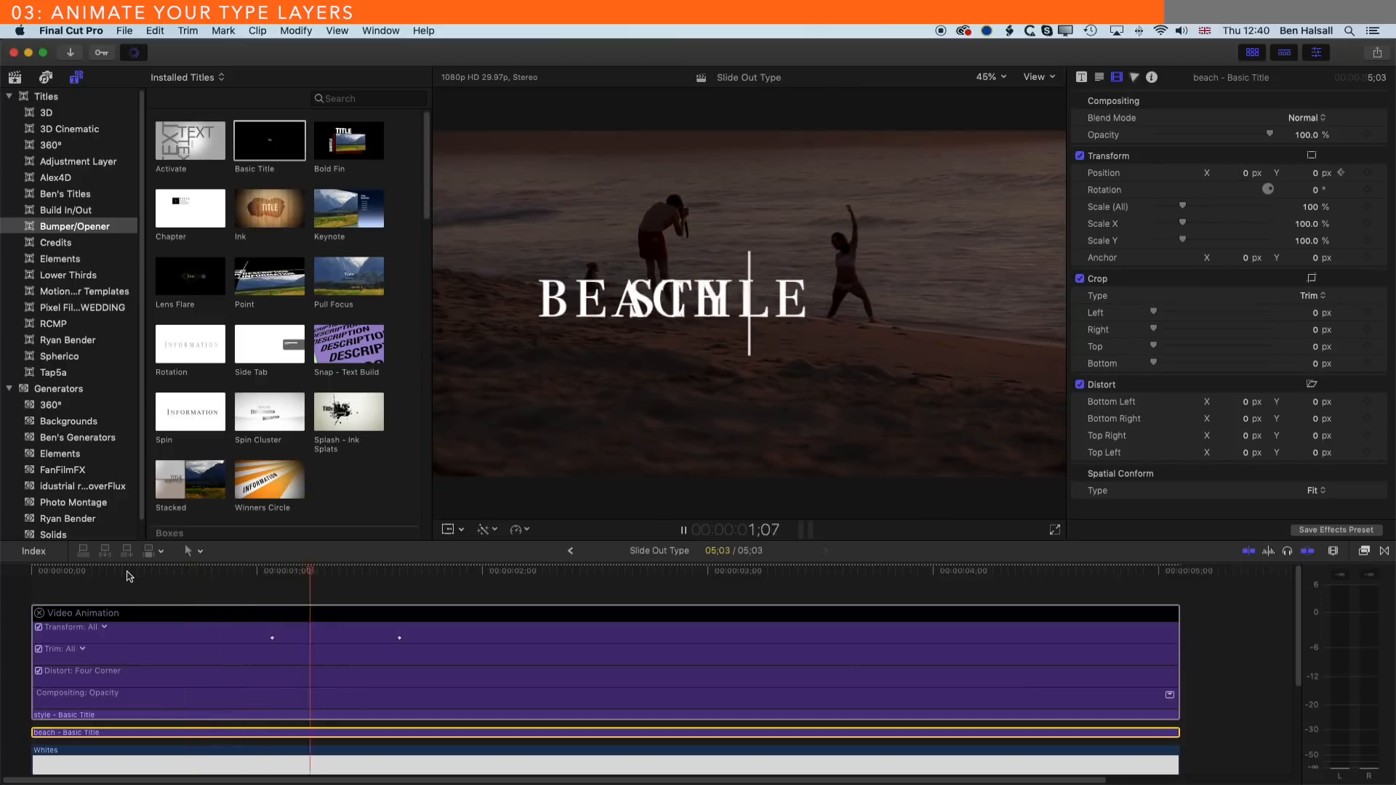
{"action": "key", "text": "space"}
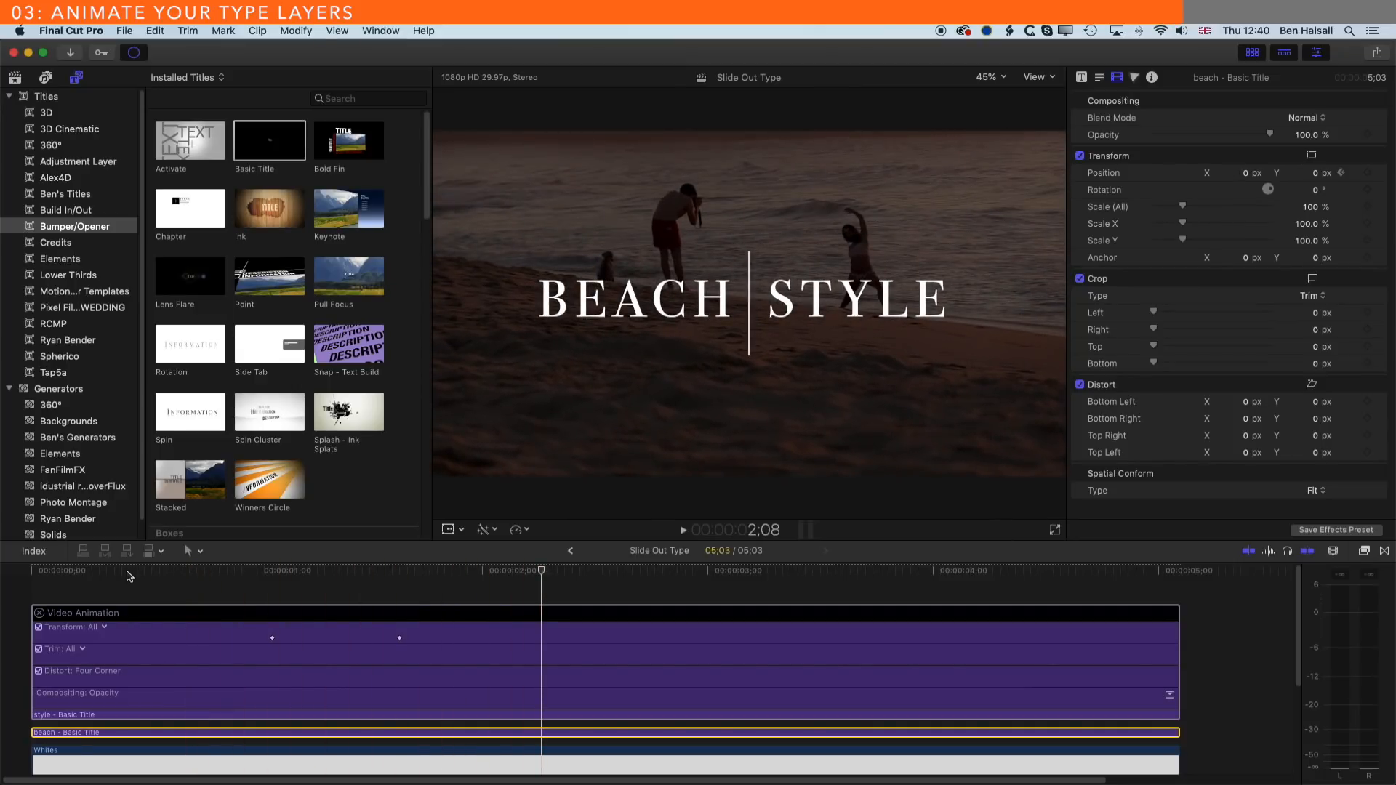
Step: Hide the style title's video animation and play the title sequence from 0;10
{"action": "left_click", "coordinate": [41, 614]}
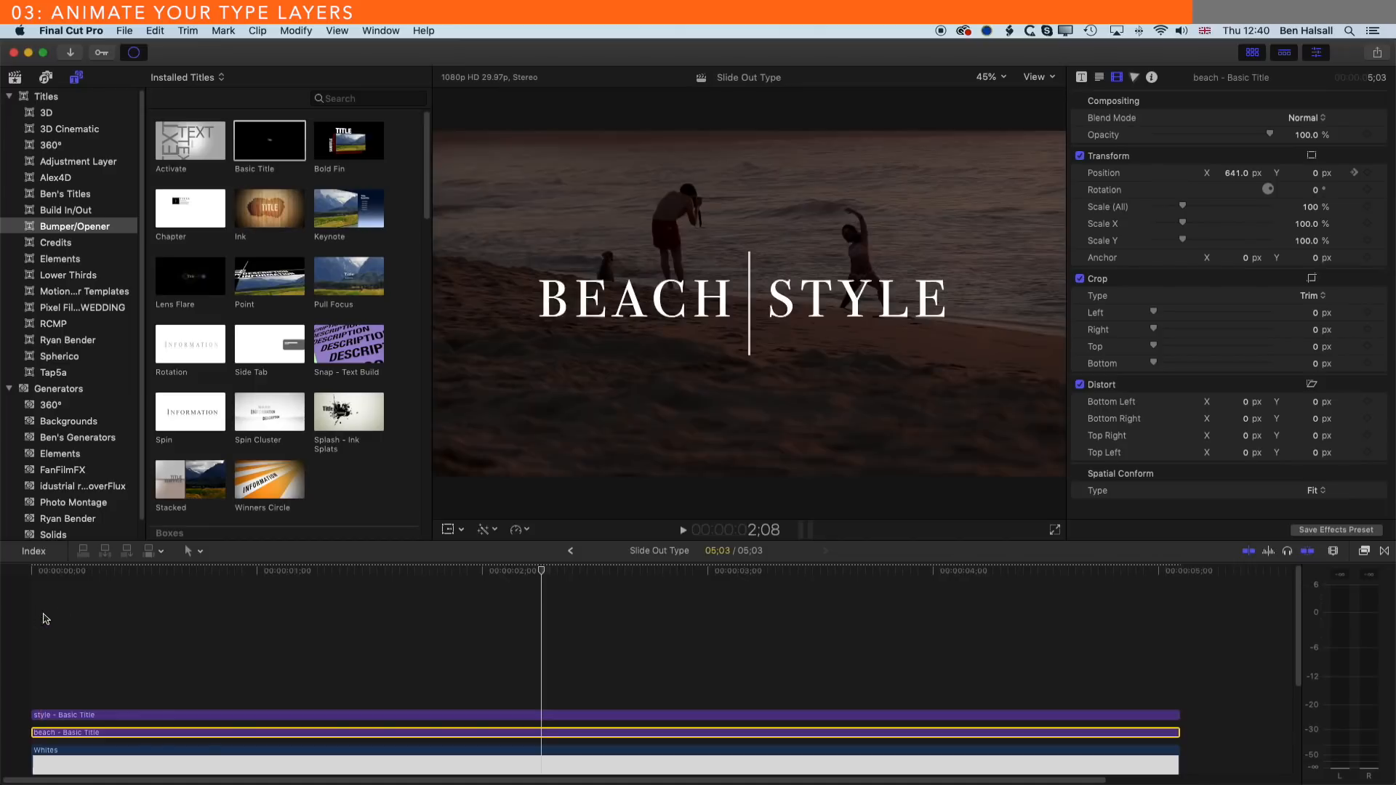
{"action": "left_click_drag", "start_coordinate": [515, 577], "coordinate": [129, 587]}
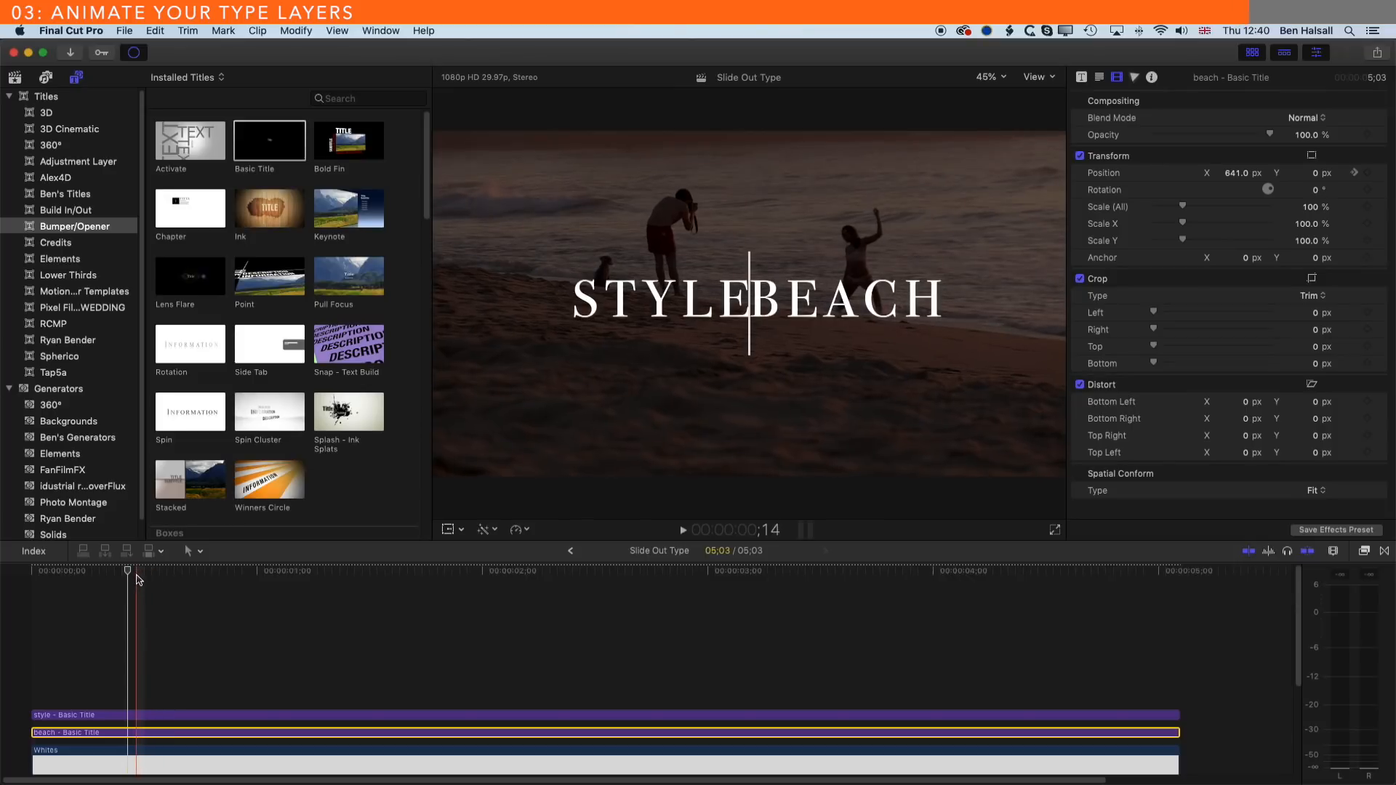
{"action": "left_click", "coordinate": [110, 574]}
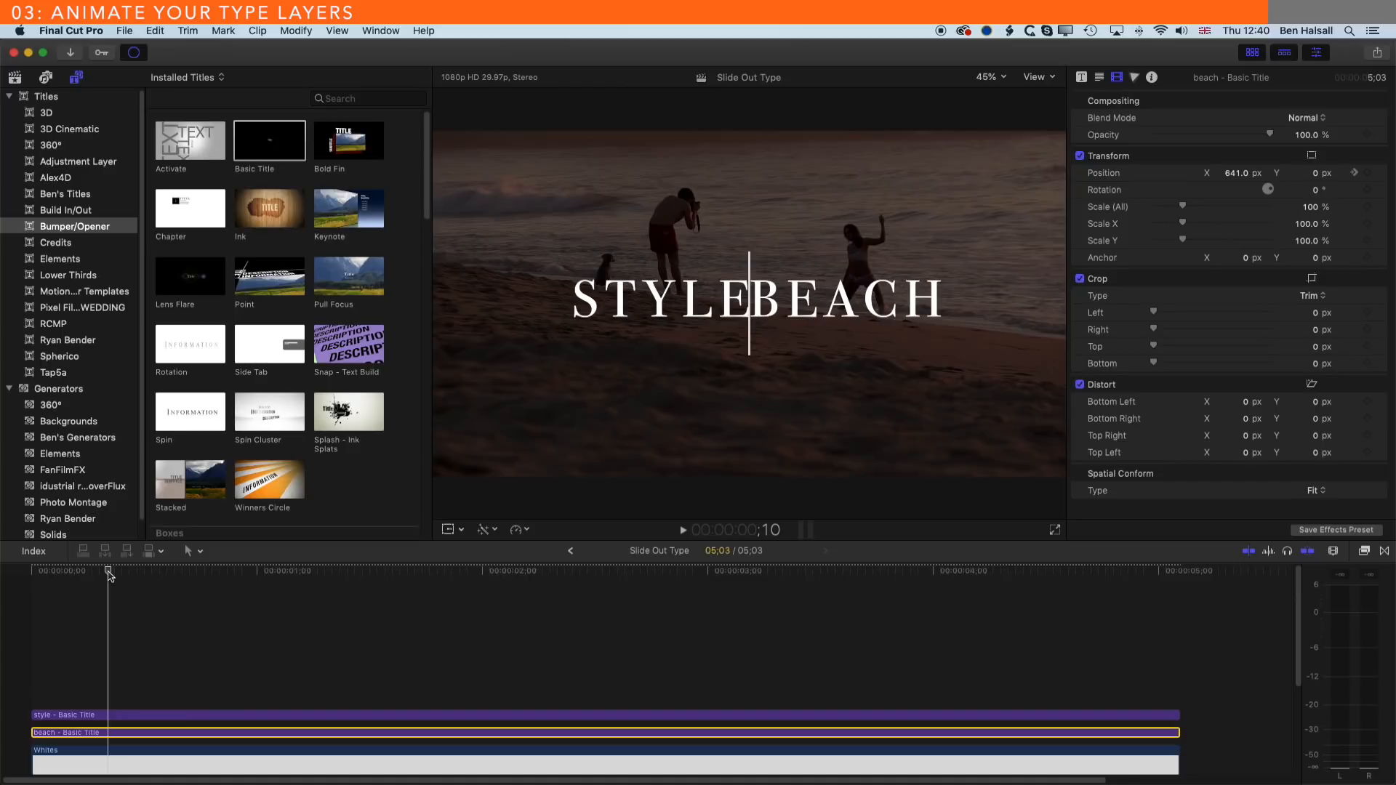
{"action": "key", "text": "space"}
{"action": "key", "text": "space"}
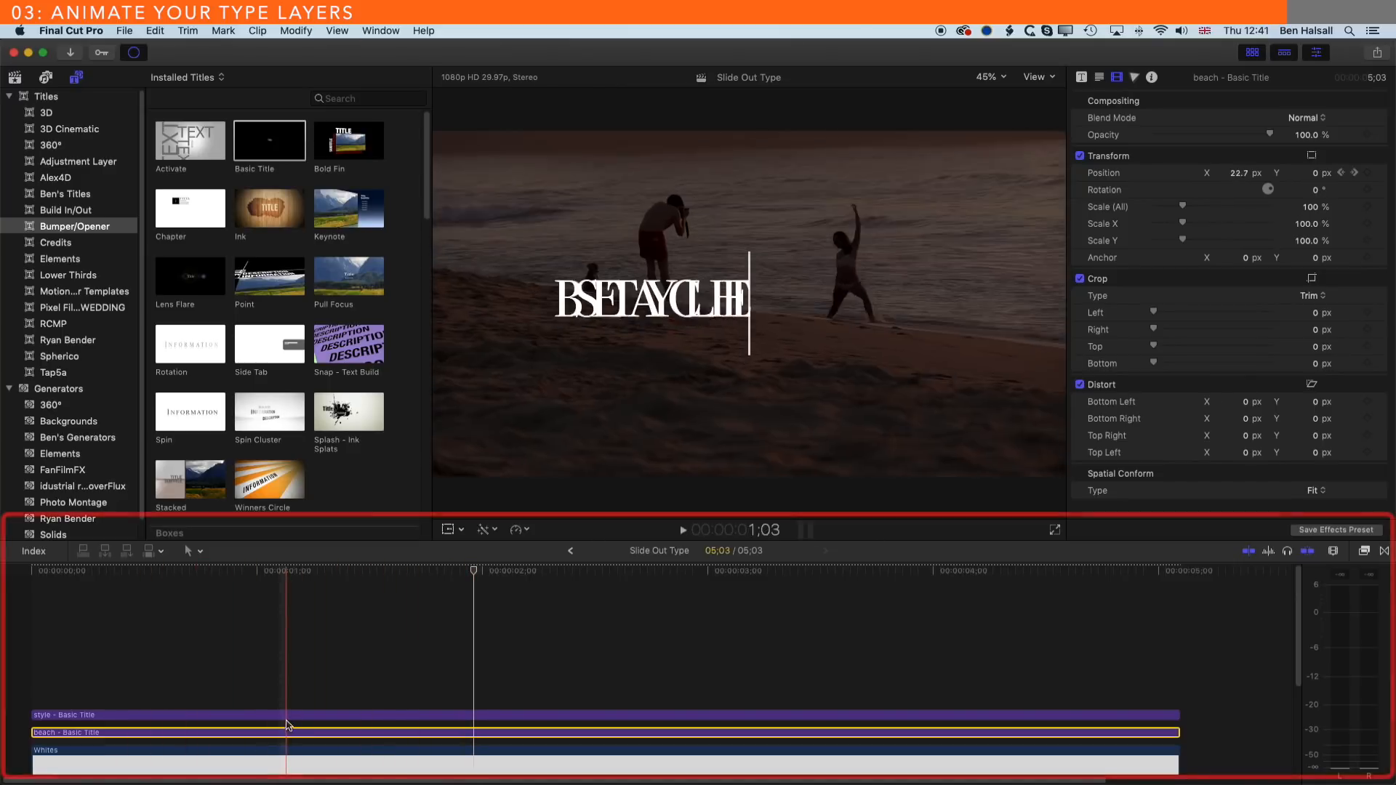
Step: Show the style title's video animation and move its second Position keyframe to about 1;25 to slow the slide
{"action": "left_click", "coordinate": [289, 718]}
{"action": "right_click", "coordinate": [289, 718]}
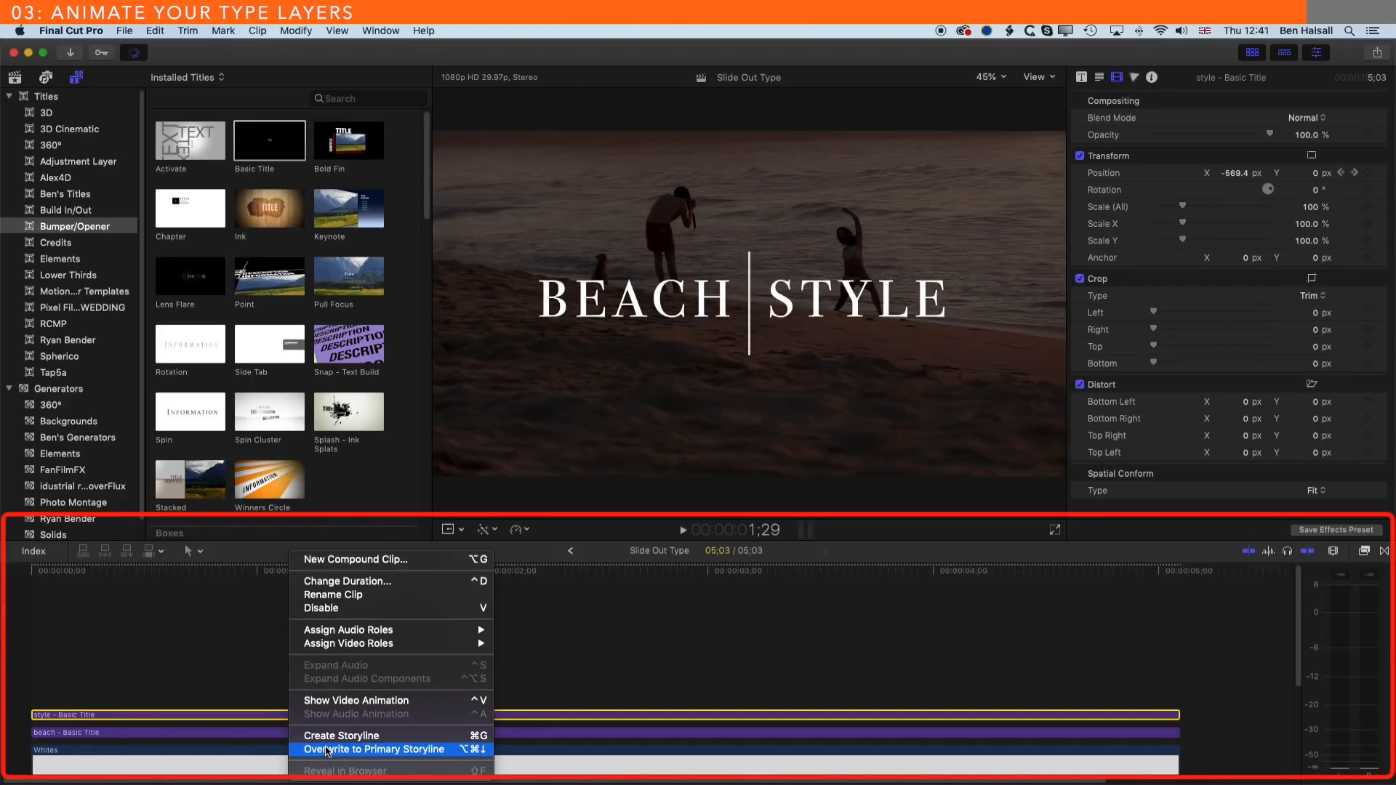
{"action": "left_click", "coordinate": [331, 704]}
{"action": "left_click", "coordinate": [399, 638]}
{"action": "left_click_drag", "start_coordinate": [399, 637], "coordinate": [443, 638]}
Step: Play the retimed titles from about 0;29, and hide the style title's video animation
{"action": "left_click", "coordinate": [252, 571]}
{"action": "key", "text": "space"}
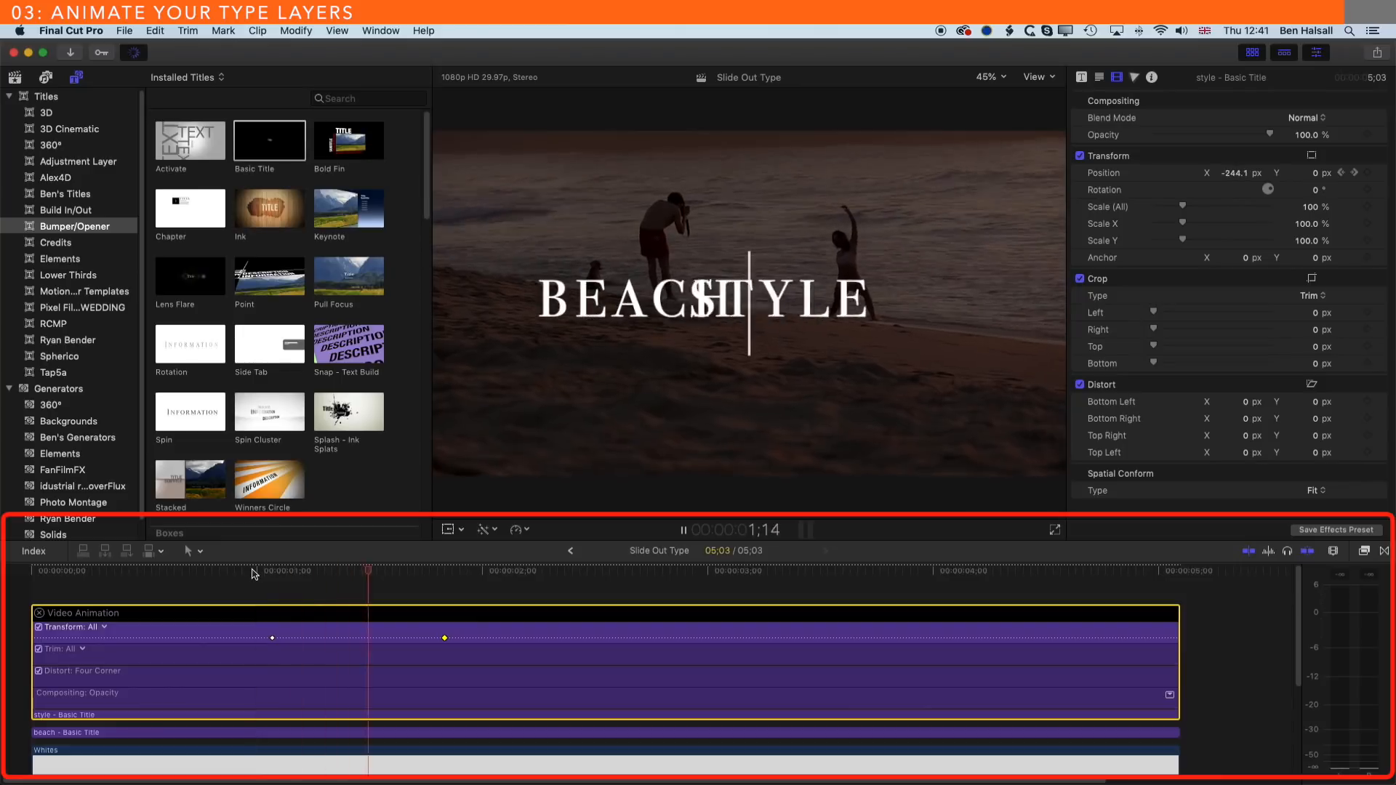
{"action": "key", "text": "space"}
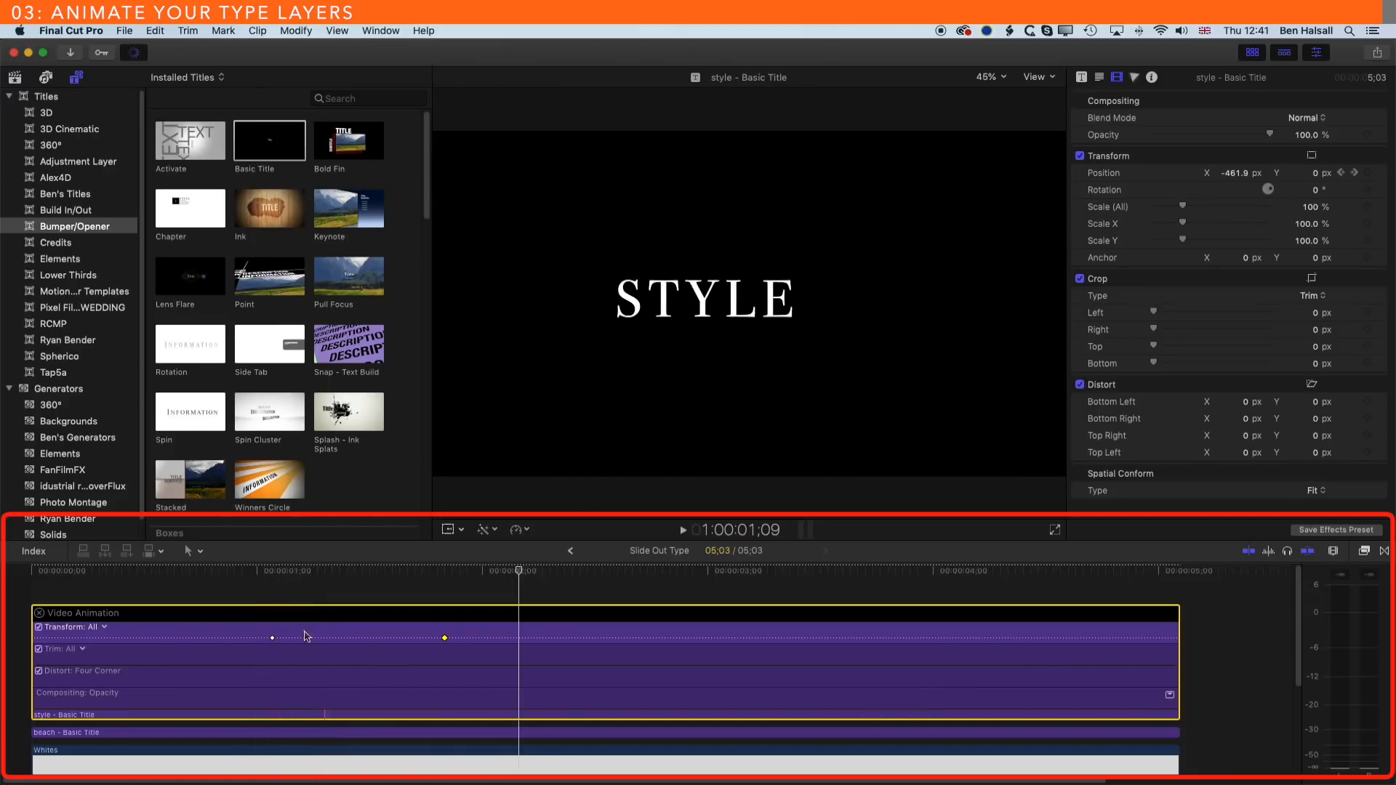
{"action": "left_click", "coordinate": [39, 613]}
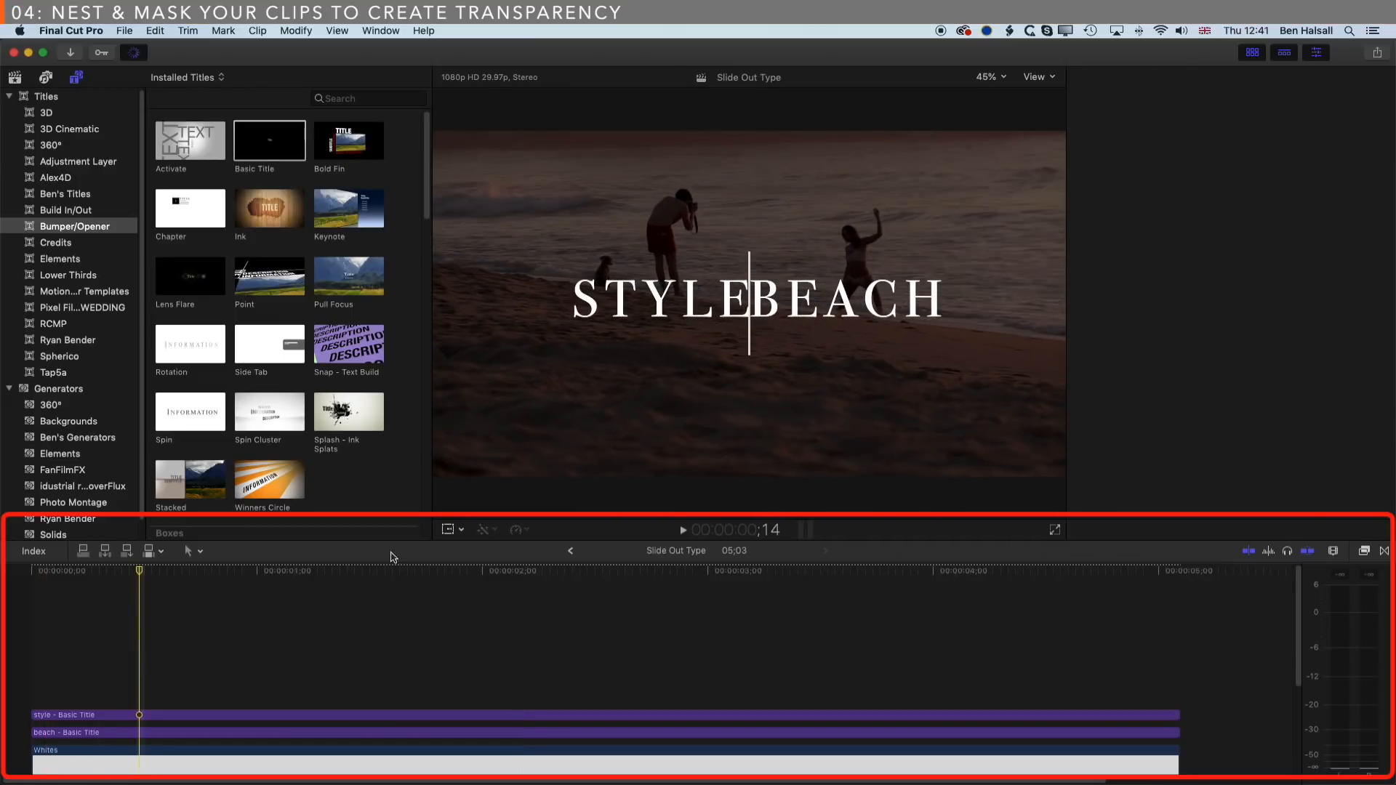
Step: Nest the beach title in a compound clip named Left Text and play the sequence from 0;10
{"action": "left_click", "coordinate": [154, 734]}
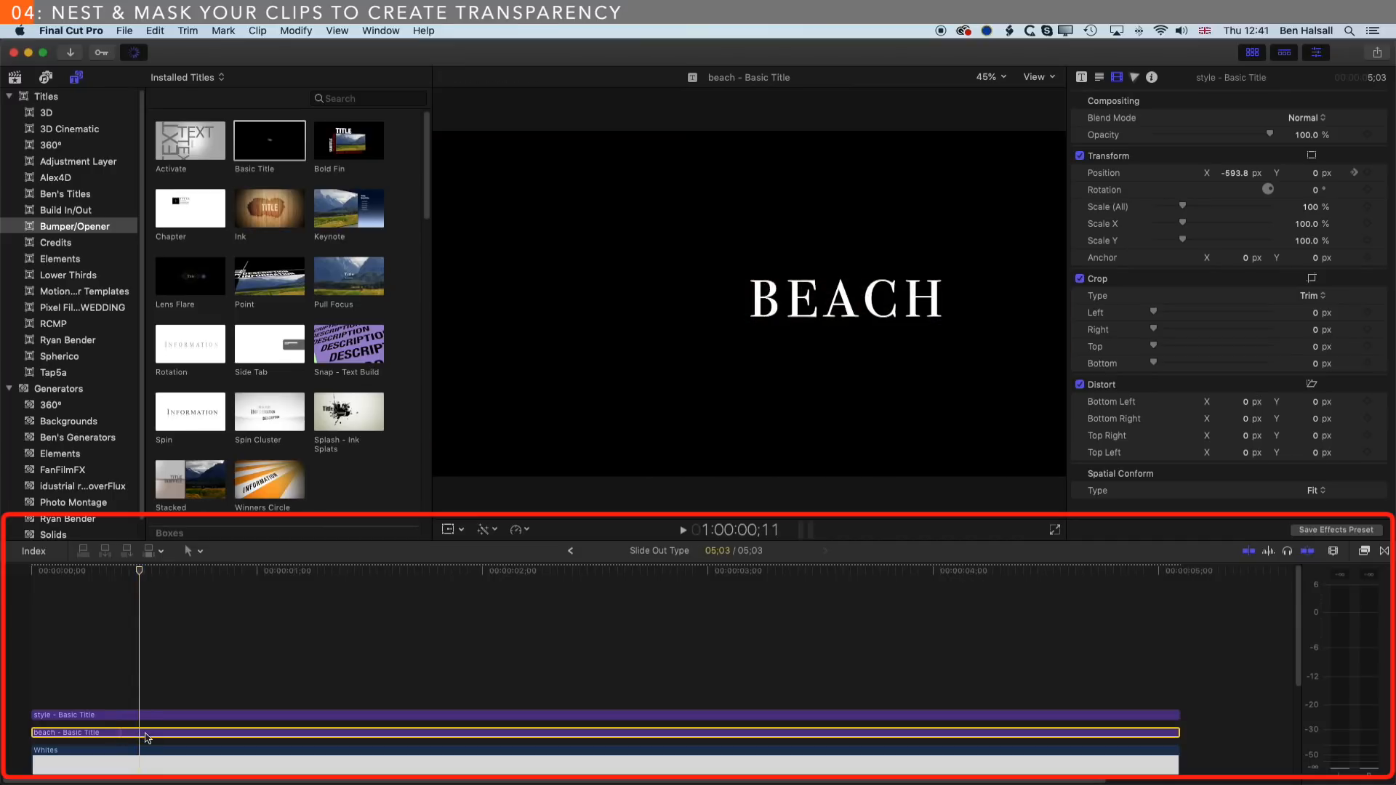
{"action": "right_click", "coordinate": [148, 738]}
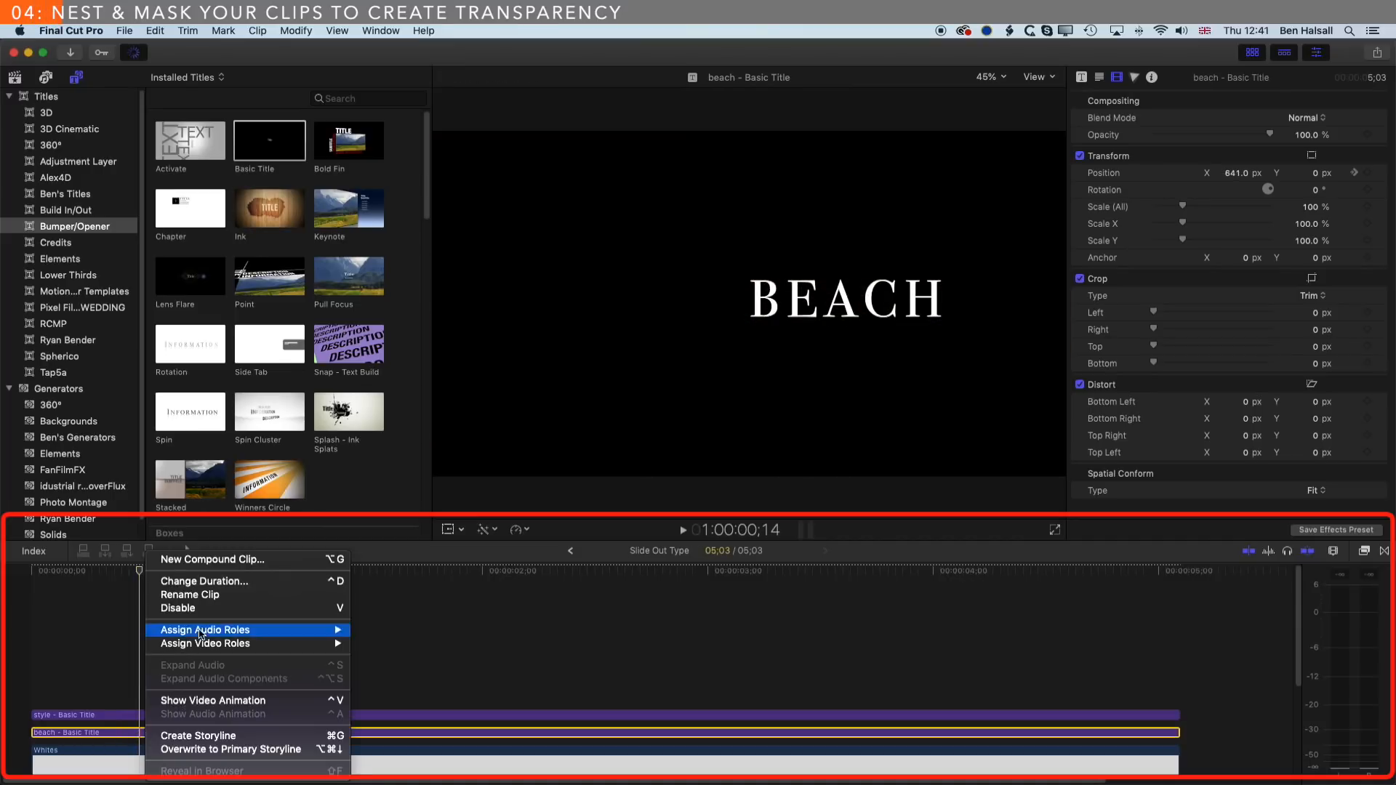
{"action": "left_click", "coordinate": [264, 564]}
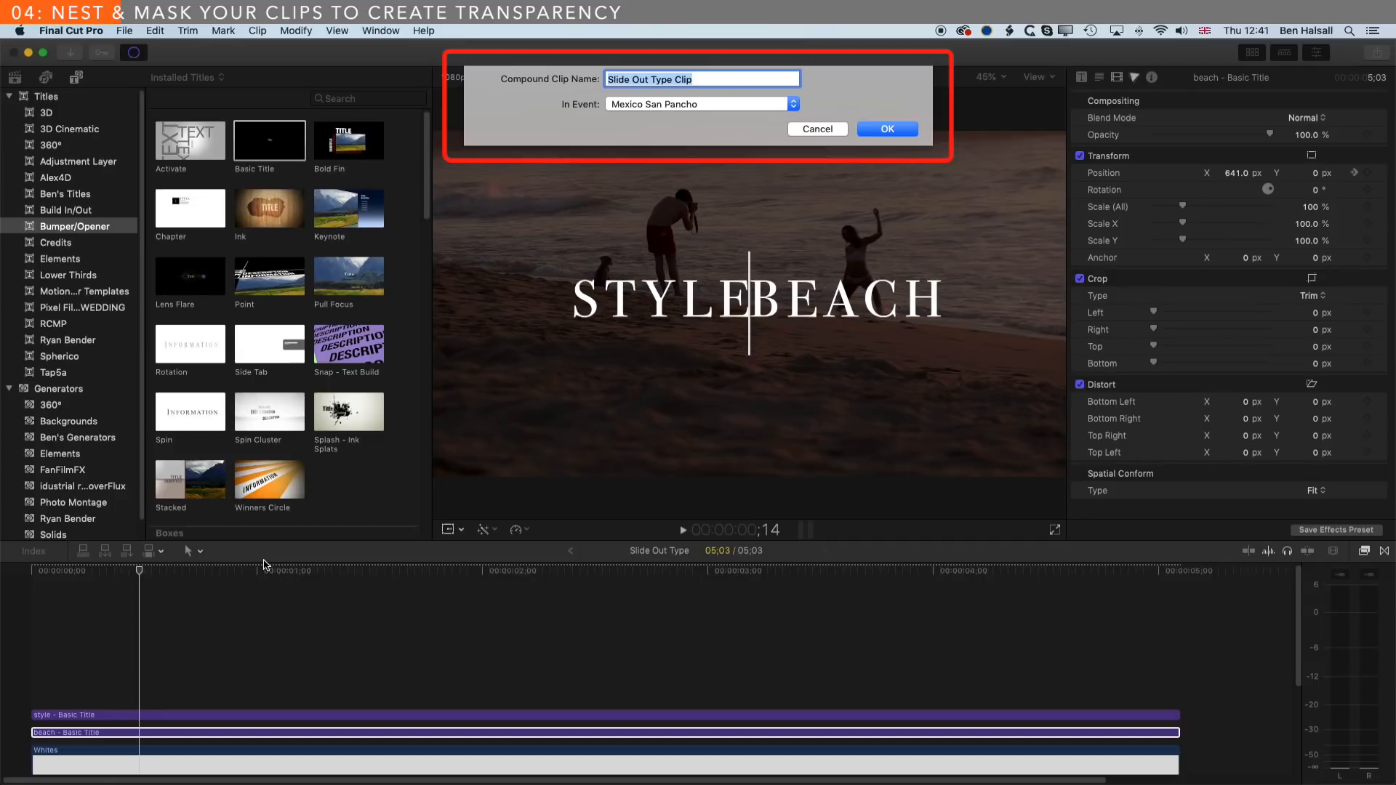
{"action": "type", "text": "Left Text"}
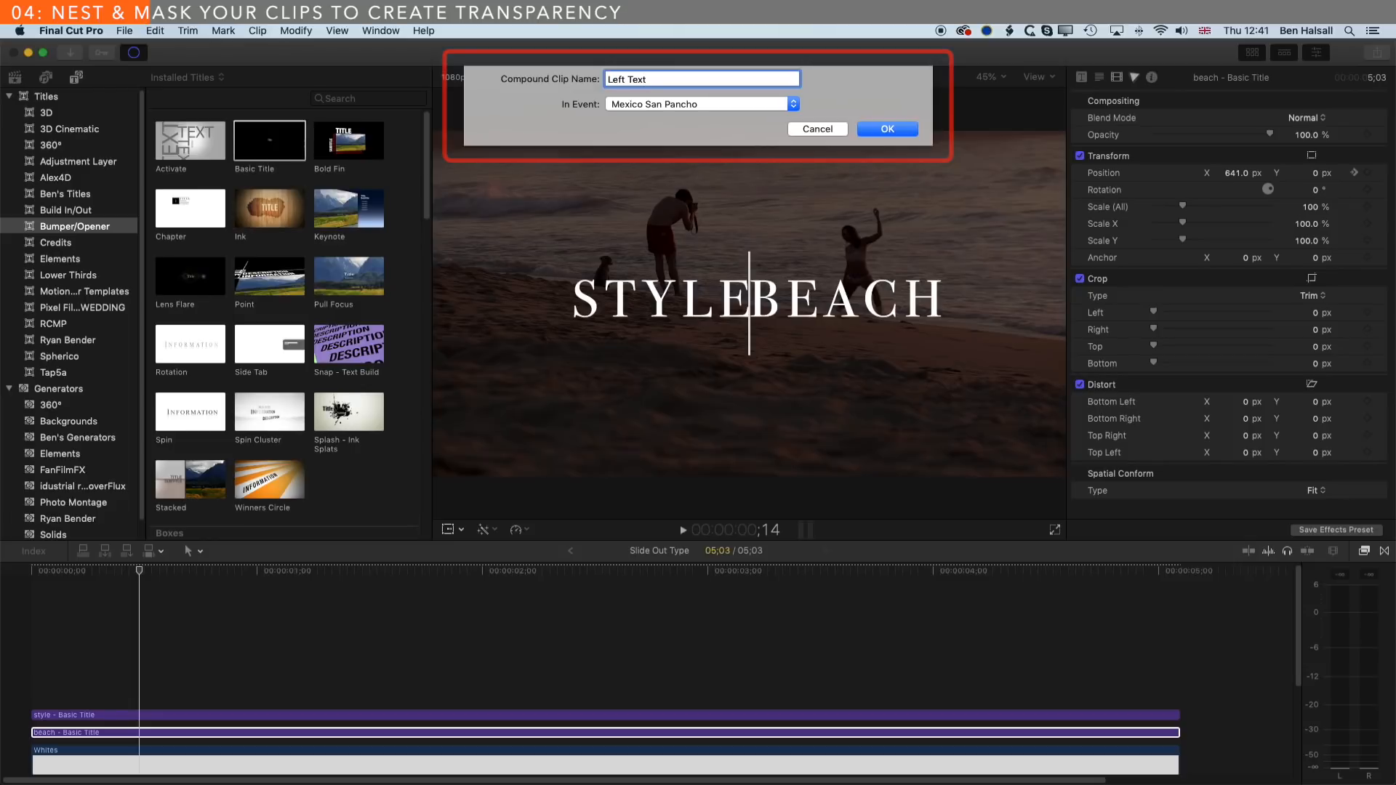
{"action": "key", "text": "Return"}
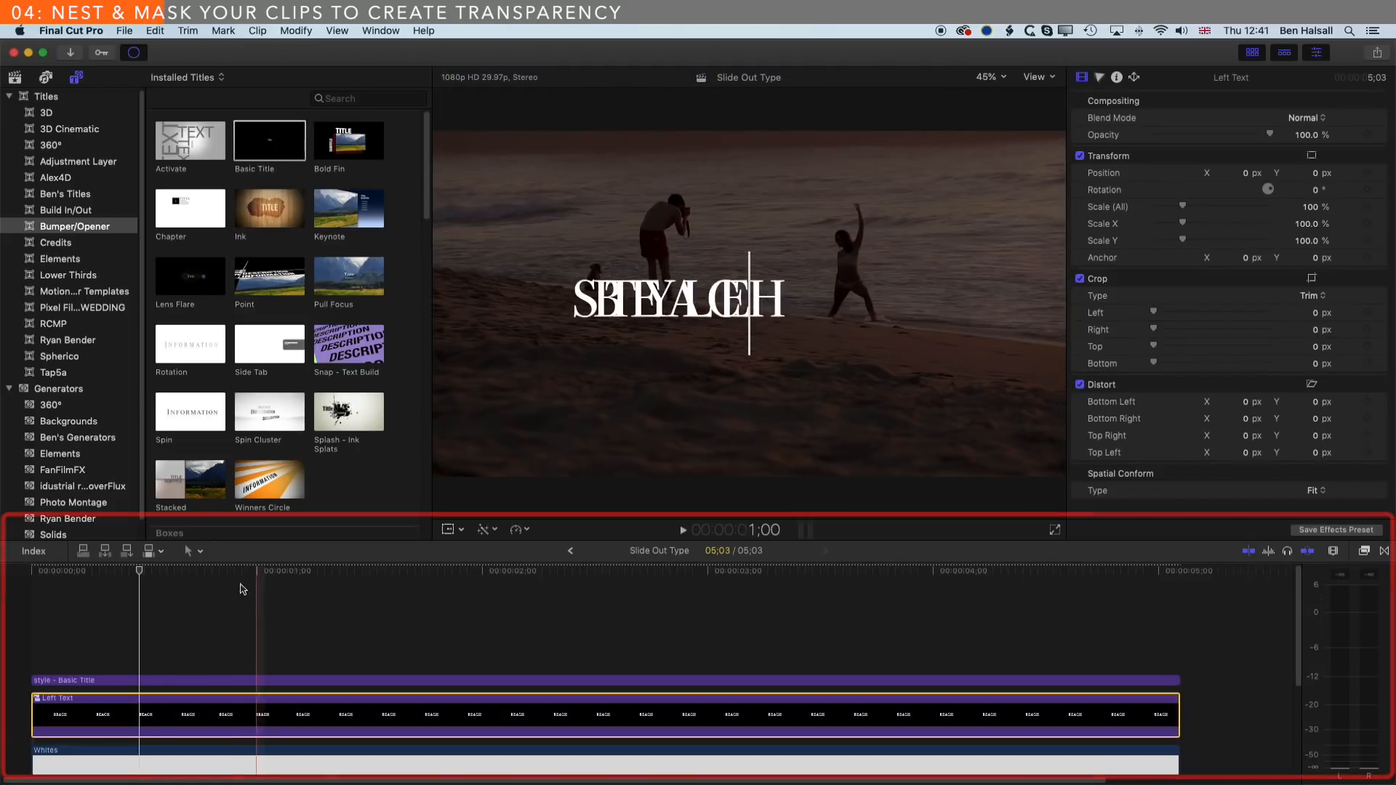
{"action": "left_click_drag", "start_coordinate": [139, 570], "coordinate": [112, 569]}
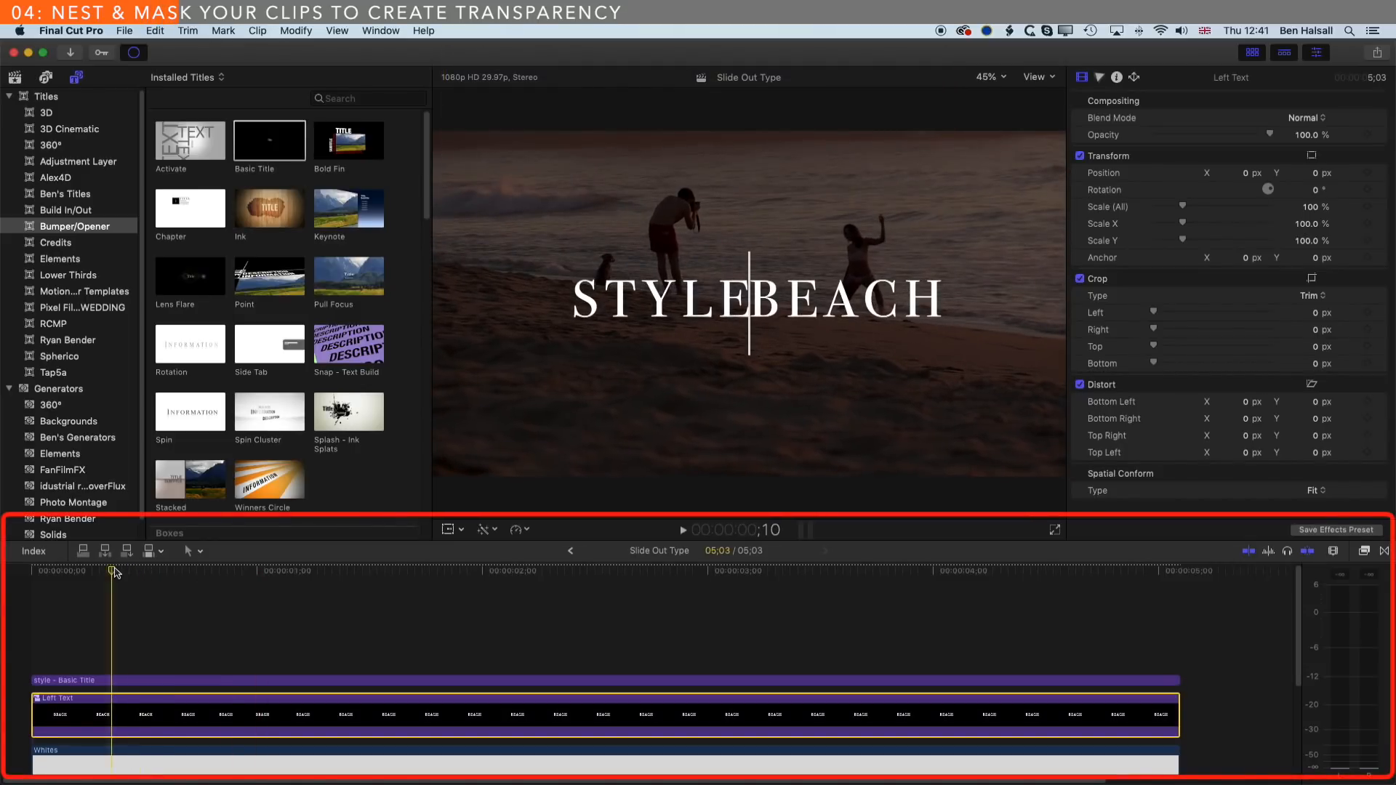
{"action": "key", "text": "space"}
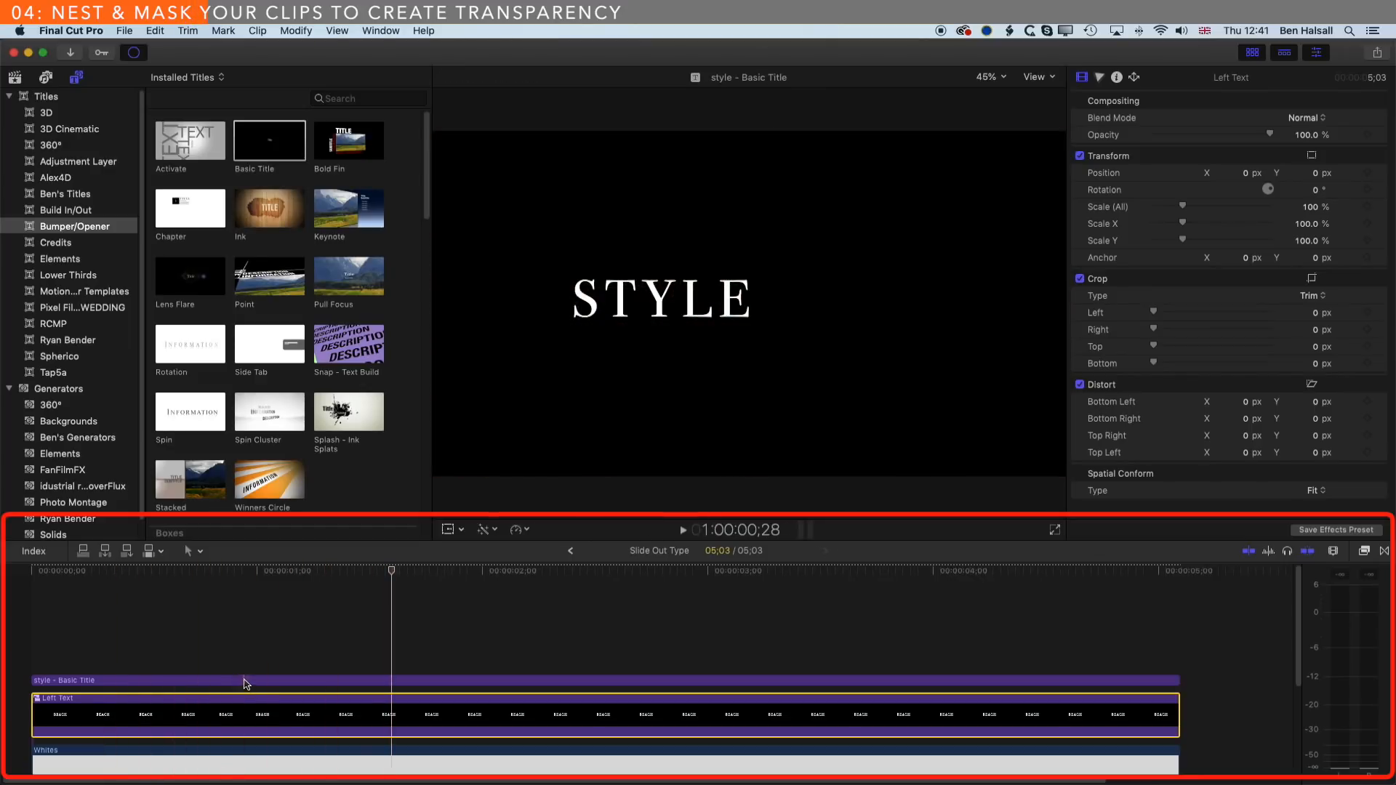
Step: Disable the style title clip and park the playhead at 0;15, before the BEACH text slides
{"action": "left_click", "coordinate": [246, 682]}
{"action": "key", "text": "v"}
{"action": "left_click_drag", "start_coordinate": [391, 571], "coordinate": [147, 578]}
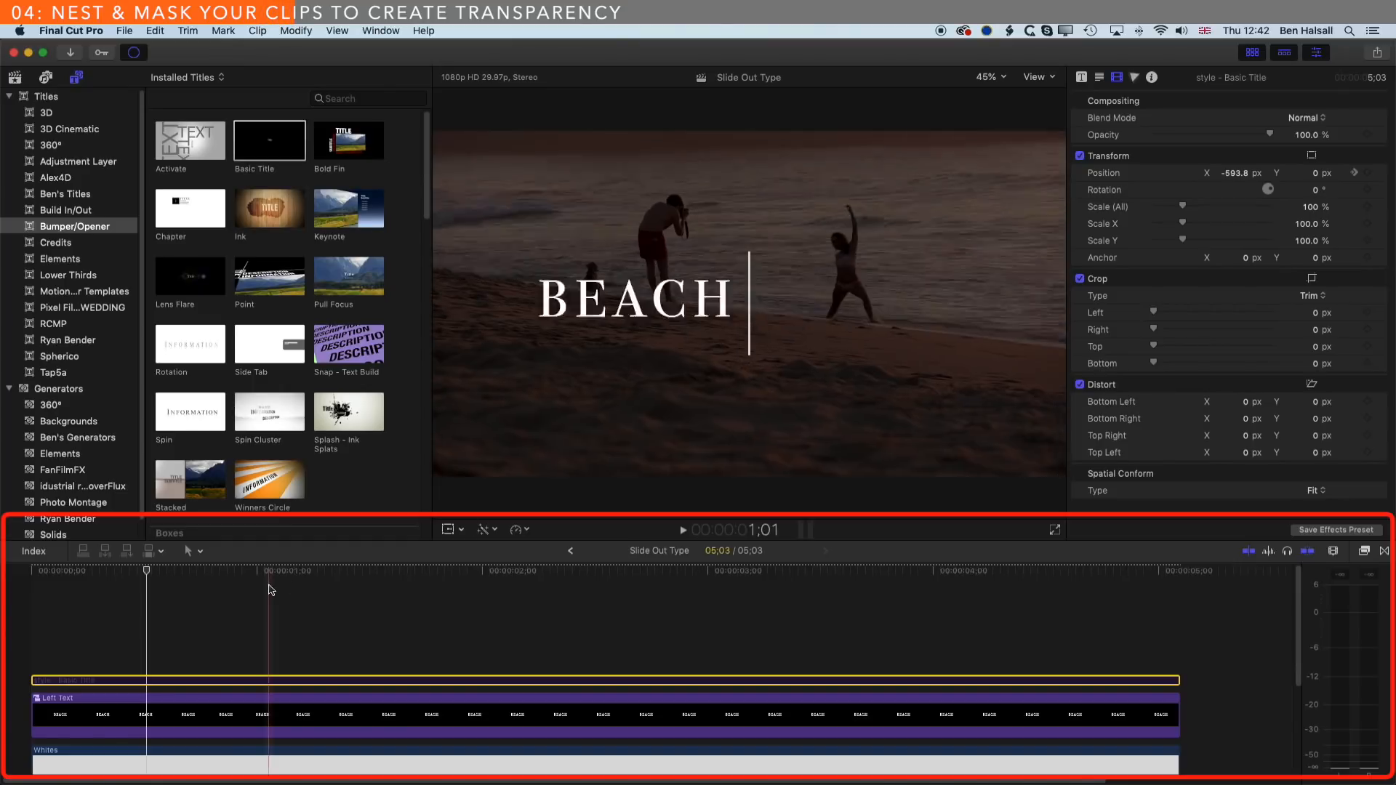
Step: Apply the Shape Mask effect from the Masks category to the Left Text compound clip
{"action": "left_click", "coordinate": [176, 703]}
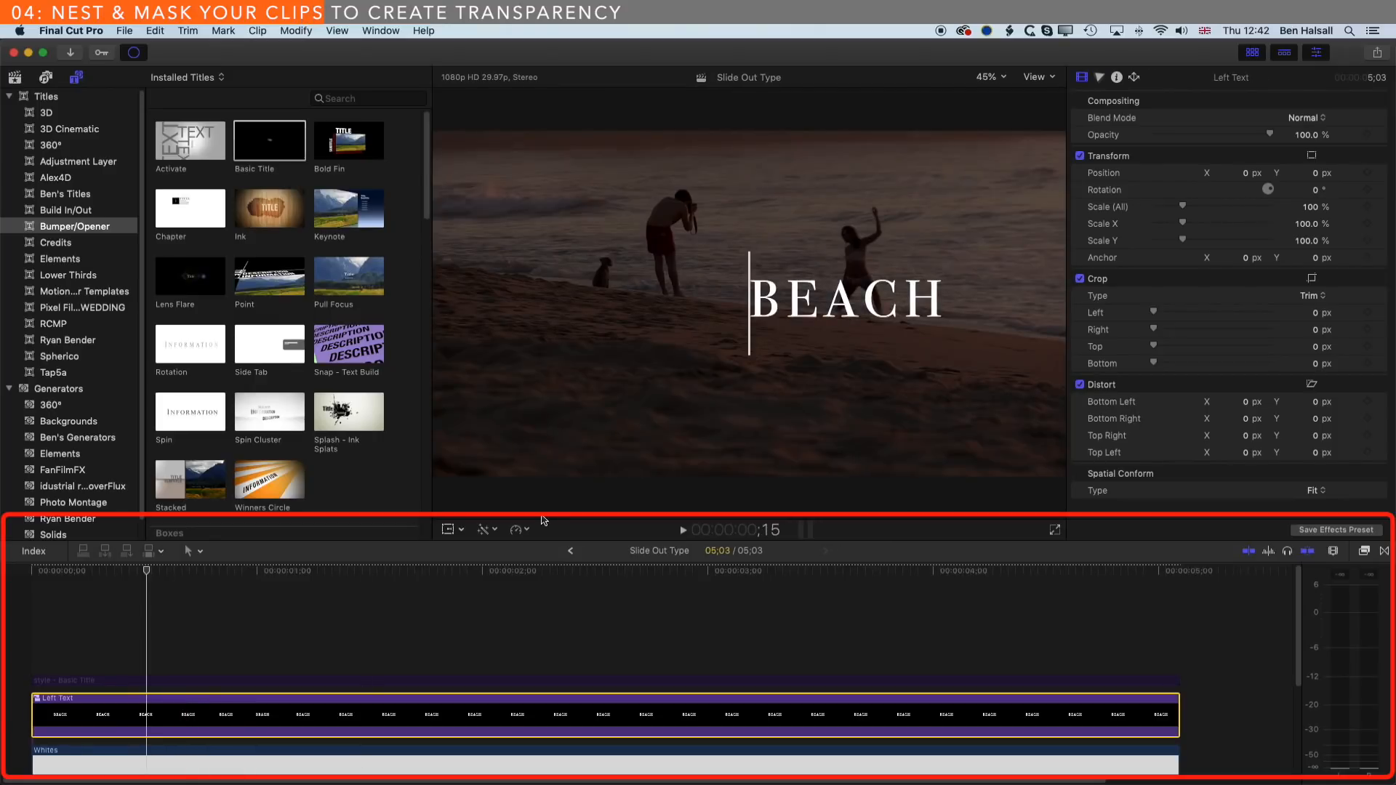
{"action": "left_click", "coordinate": [1364, 552]}
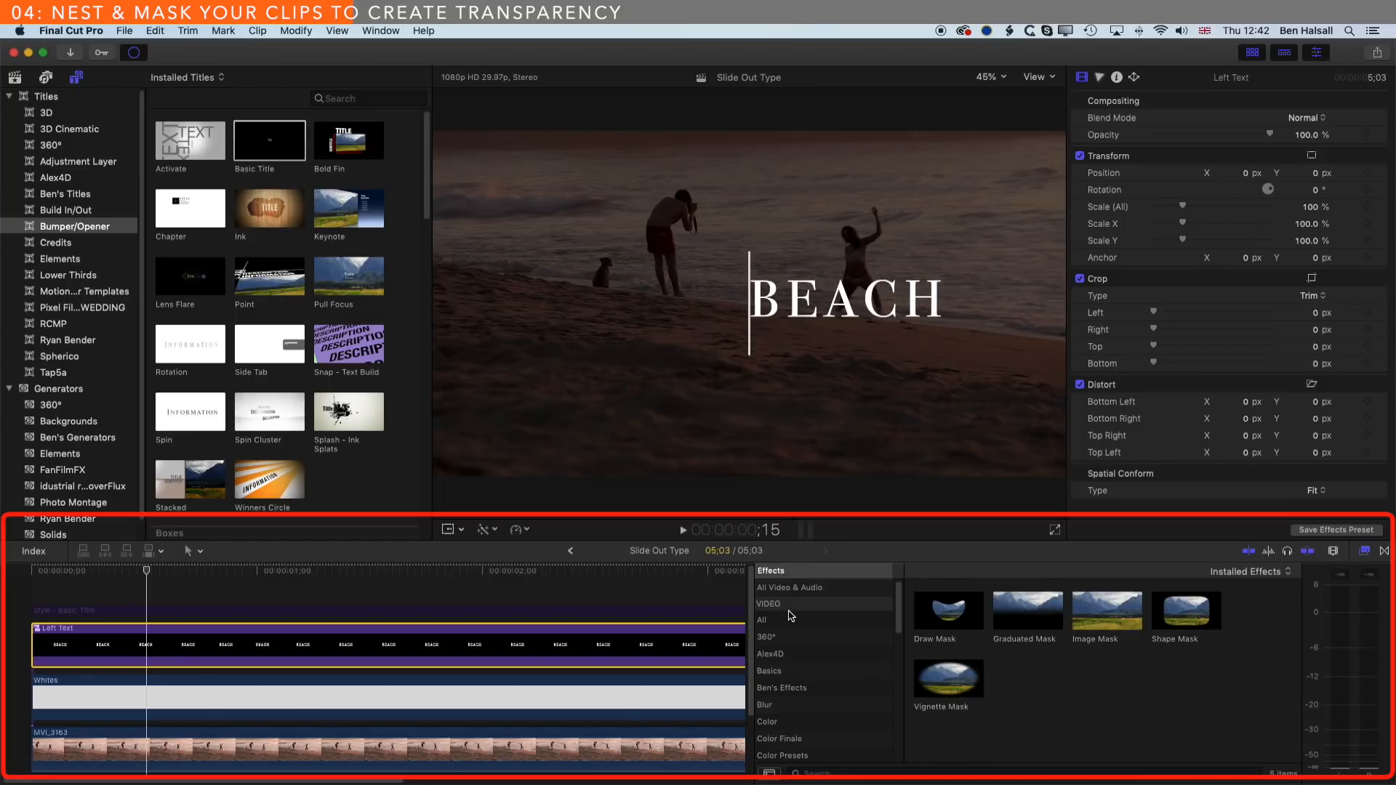
{"action": "left_click", "coordinate": [765, 611]}
{"action": "scroll", "coordinate": [775, 610], "scroll_direction": "down", "scroll_amount": 5}
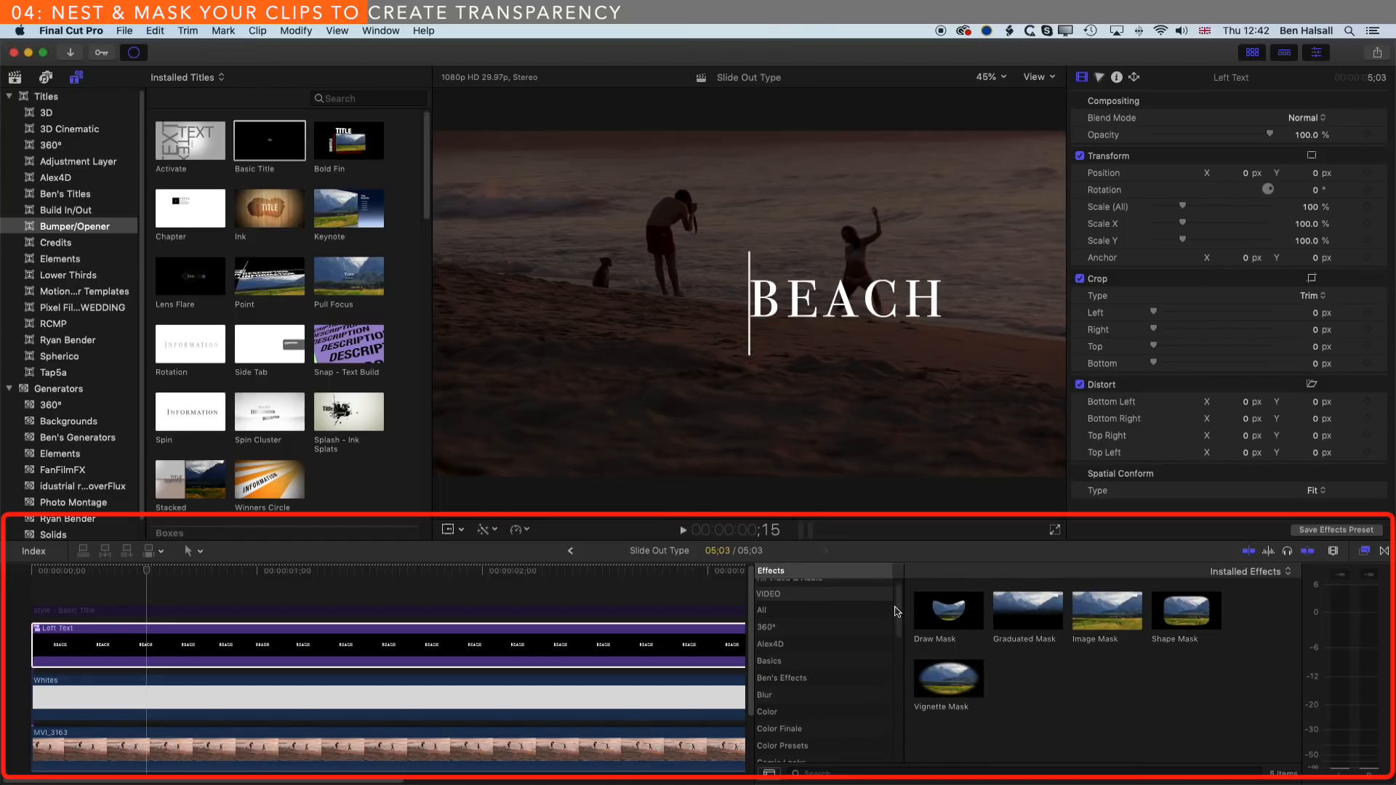
{"action": "left_click", "coordinate": [795, 702]}
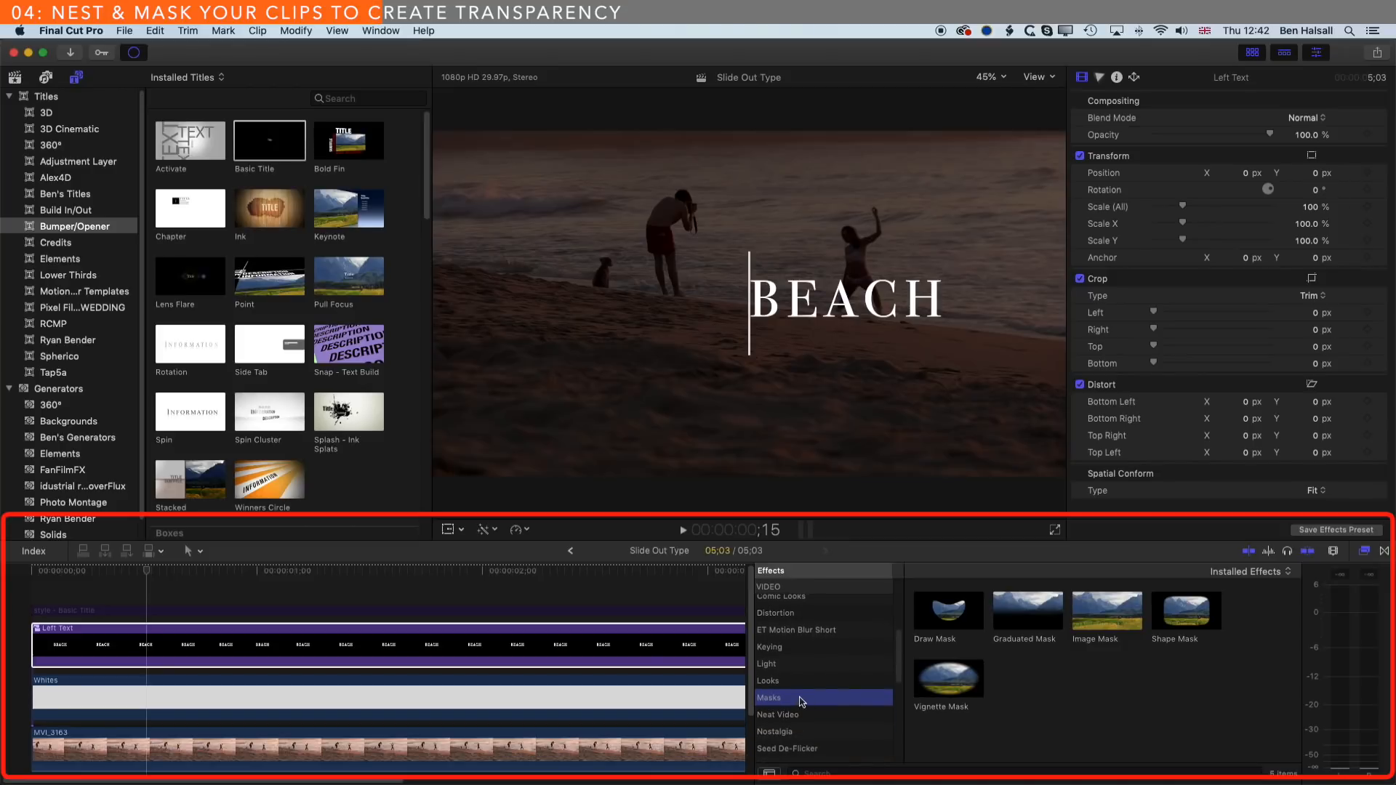
{"action": "left_click", "coordinate": [1182, 617]}
{"action": "left_click_drag", "start_coordinate": [1182, 616], "coordinate": [330, 637]}
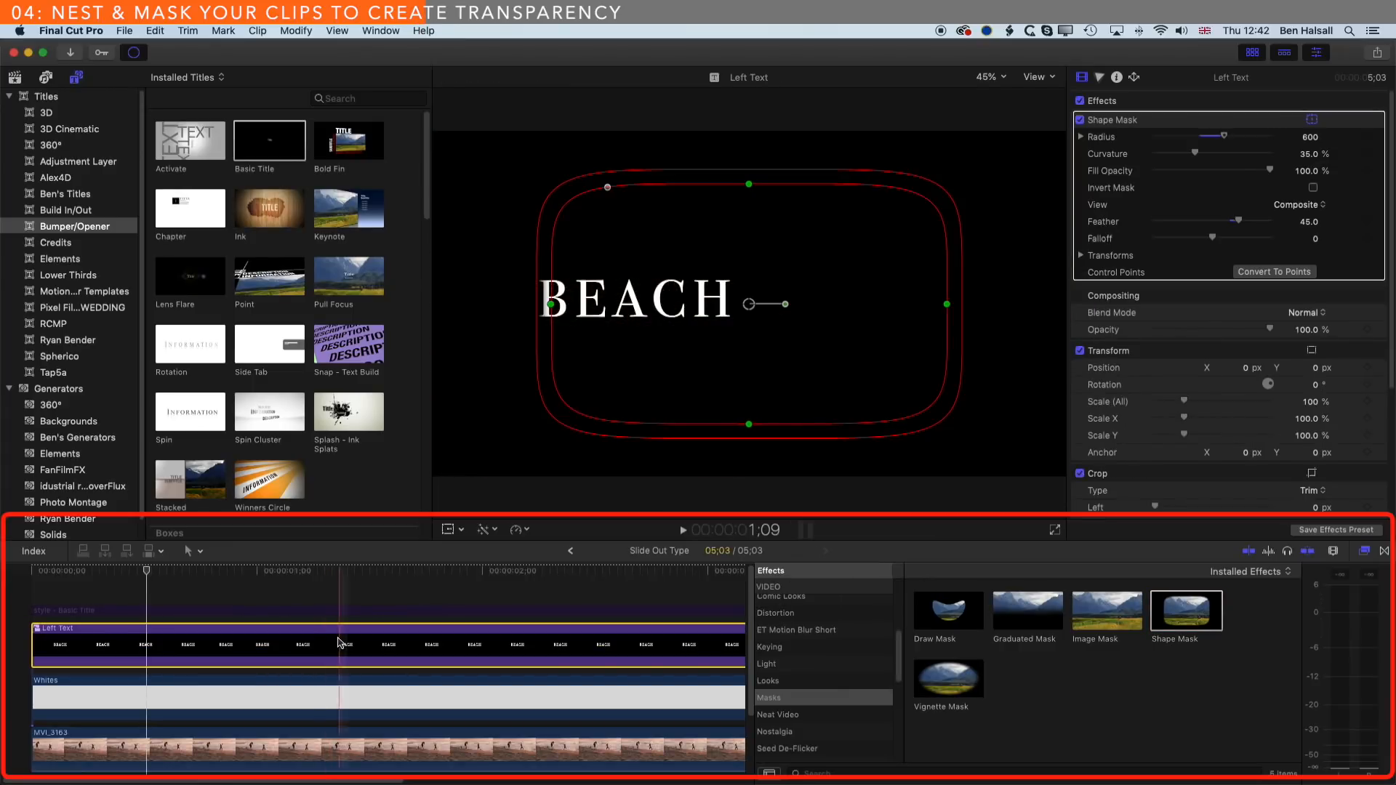
Step: At 1;09, narrow the shape mask to a radius of about 550 and square its corners to 0 % curvature
{"action": "left_click_drag", "start_coordinate": [147, 570], "coordinate": [325, 571]}
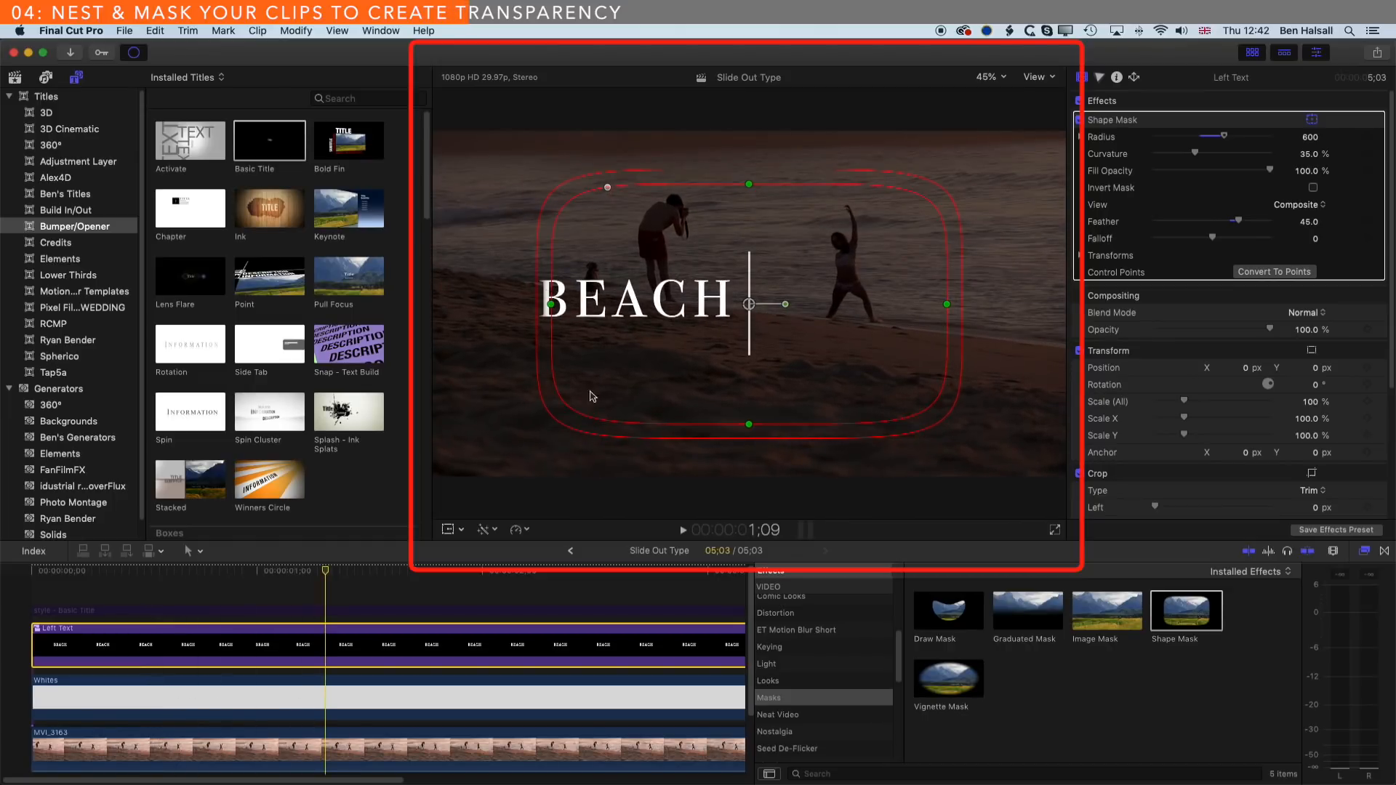
{"action": "left_click_drag", "start_coordinate": [552, 307], "coordinate": [558, 308]}
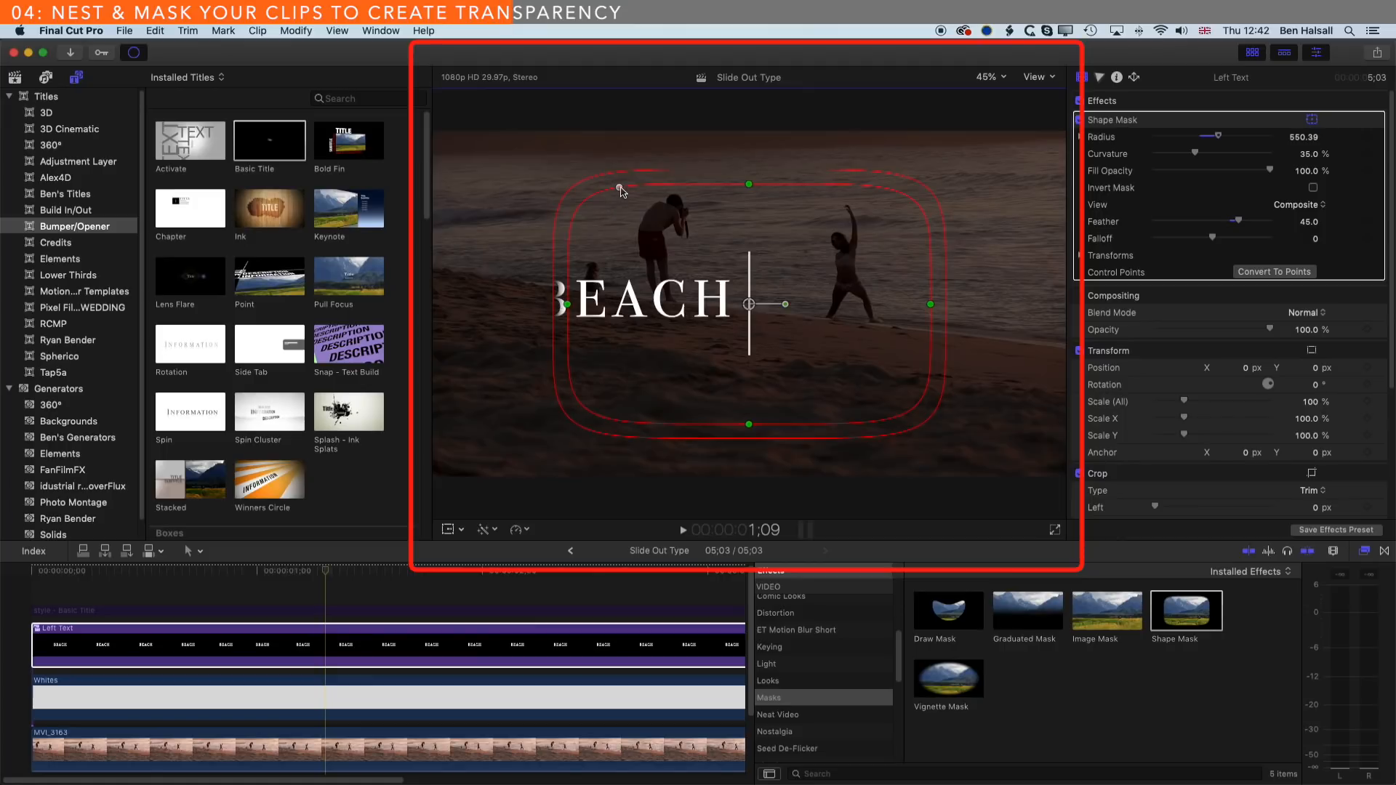
{"action": "left_click_drag", "start_coordinate": [620, 190], "coordinate": [536, 187]}
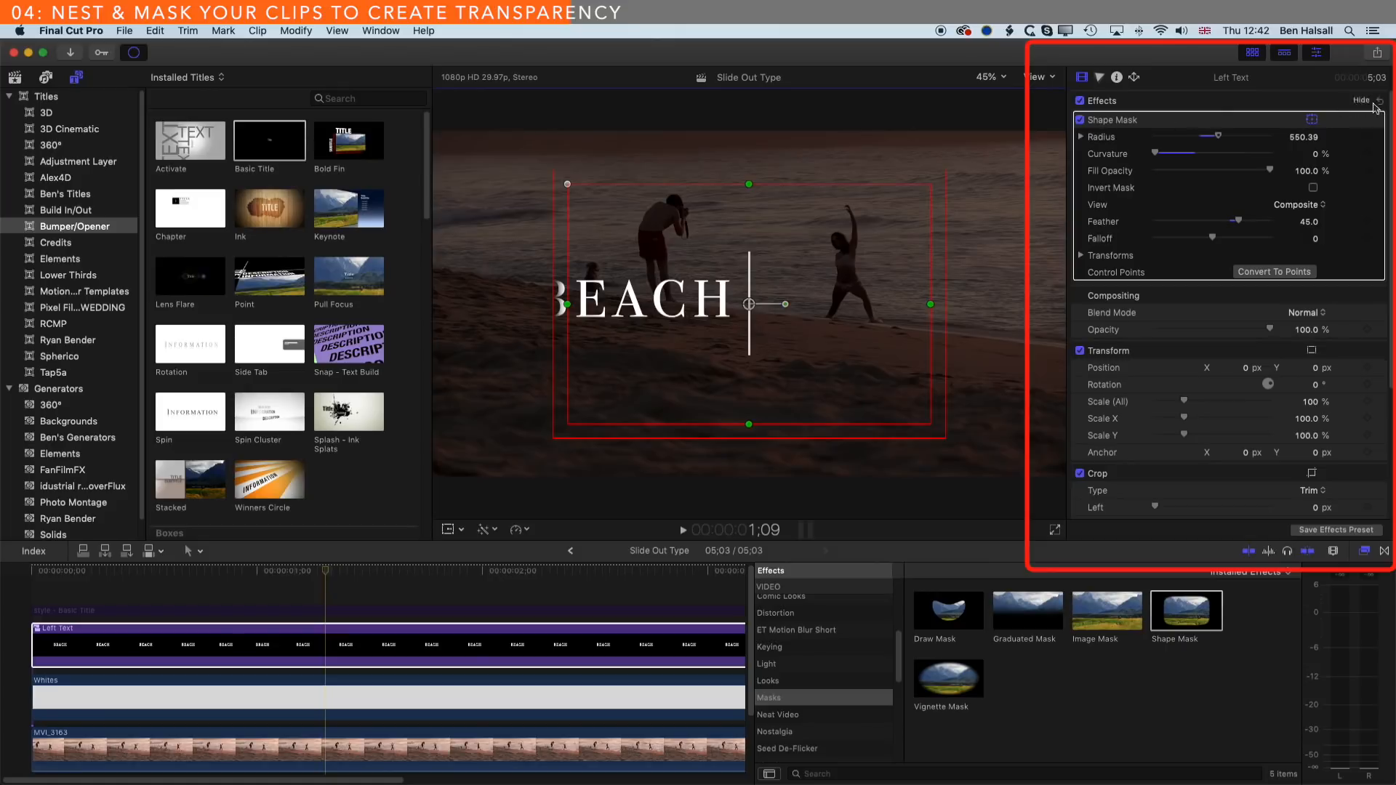
Step: Set the shape mask's Feather to 0 and move the mask left until its right edge meets the white line
{"action": "left_click", "coordinate": [1311, 224]}
{"action": "type", "text": "0"}
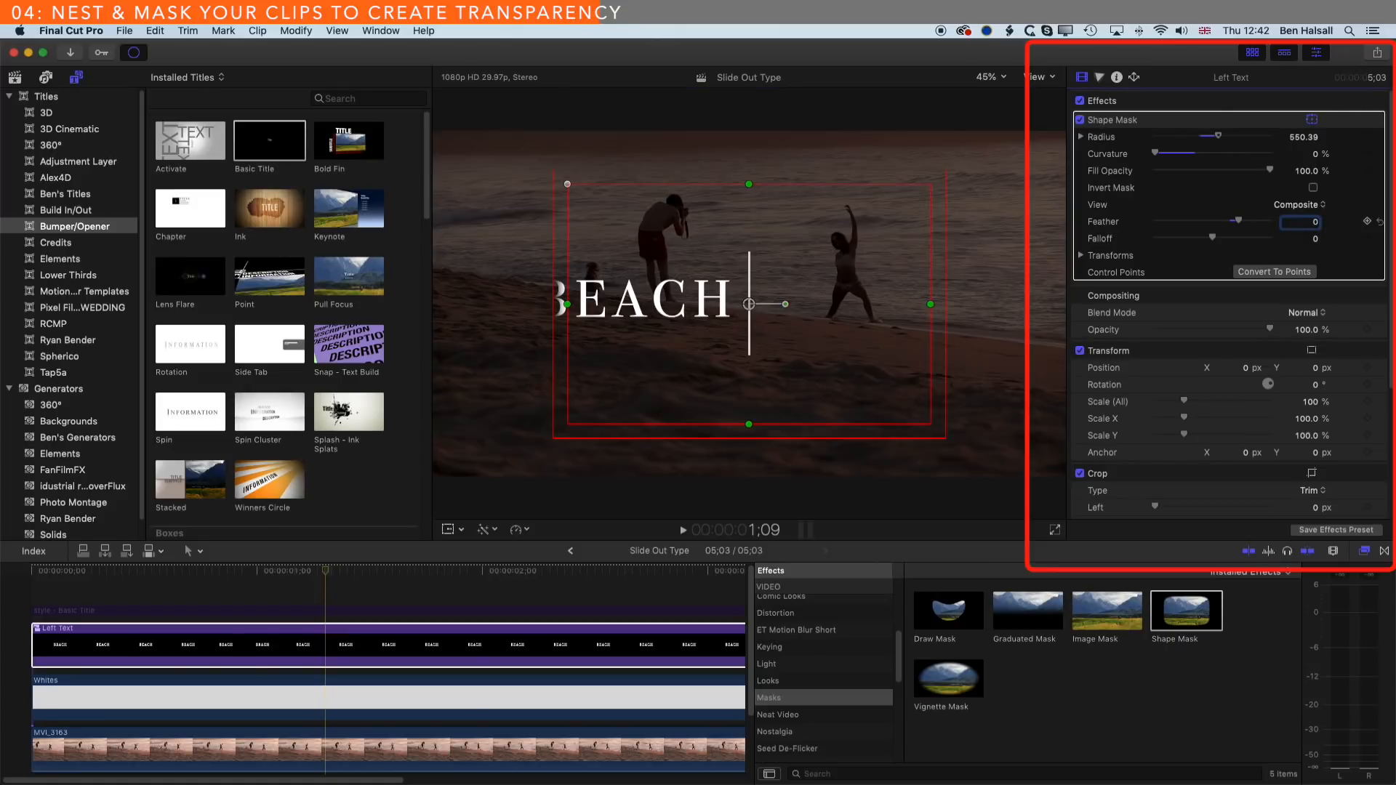
{"action": "key", "text": "Return"}
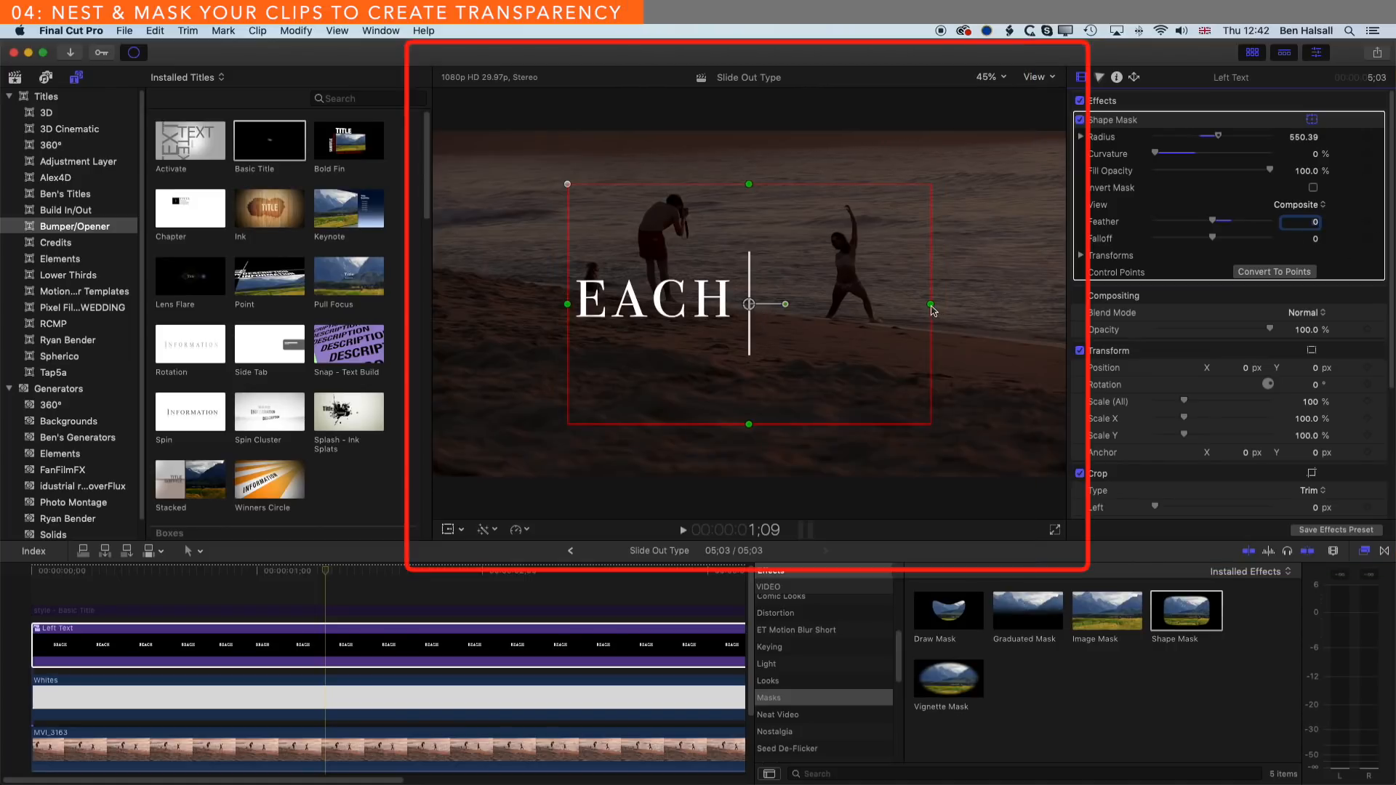
{"action": "left_click_drag", "start_coordinate": [752, 310], "coordinate": [566, 306]}
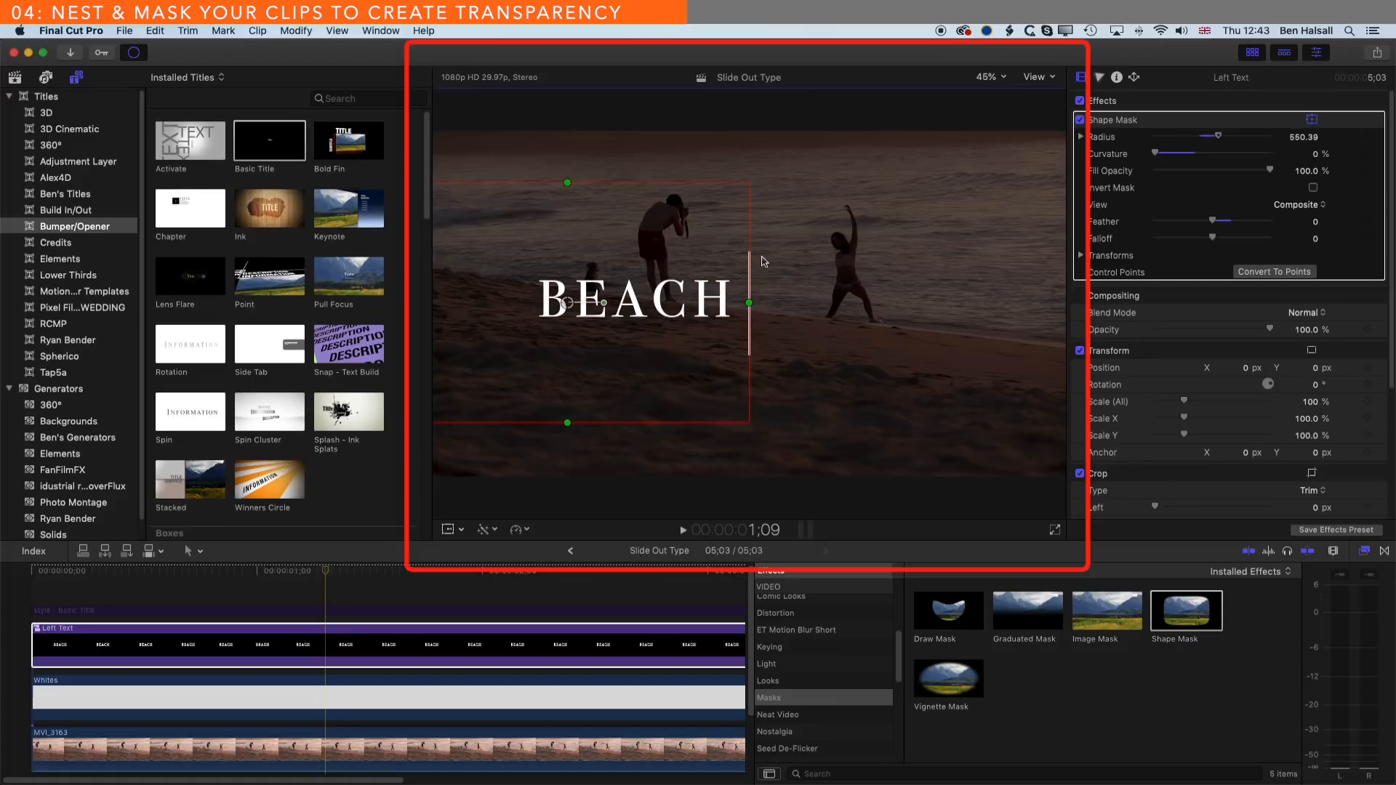
Step: Play the title from near the start to check how the shape mask hides the sliding BEACH text
{"action": "left_click_drag", "start_coordinate": [323, 575], "coordinate": [102, 583]}
{"action": "key", "text": "space"}
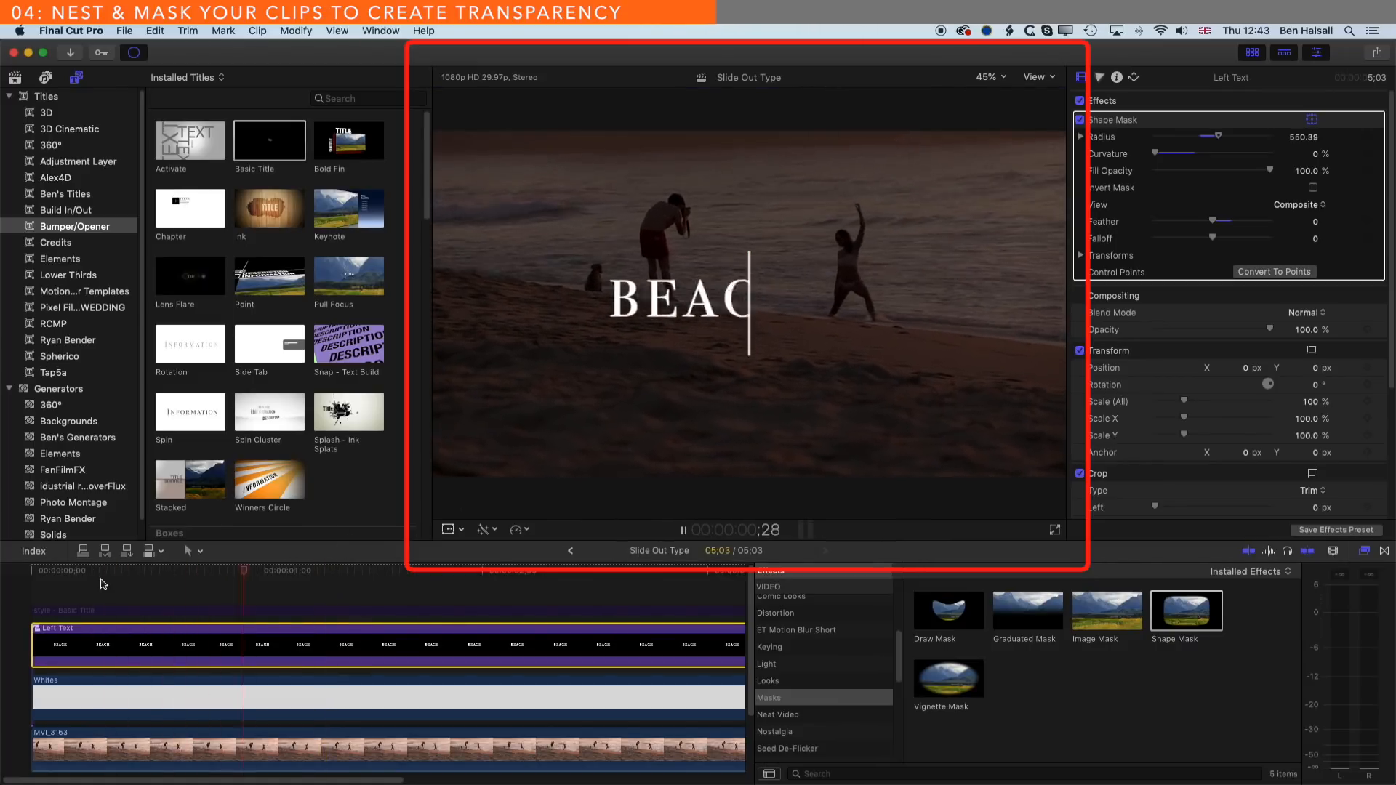
{"action": "key", "text": "space"}
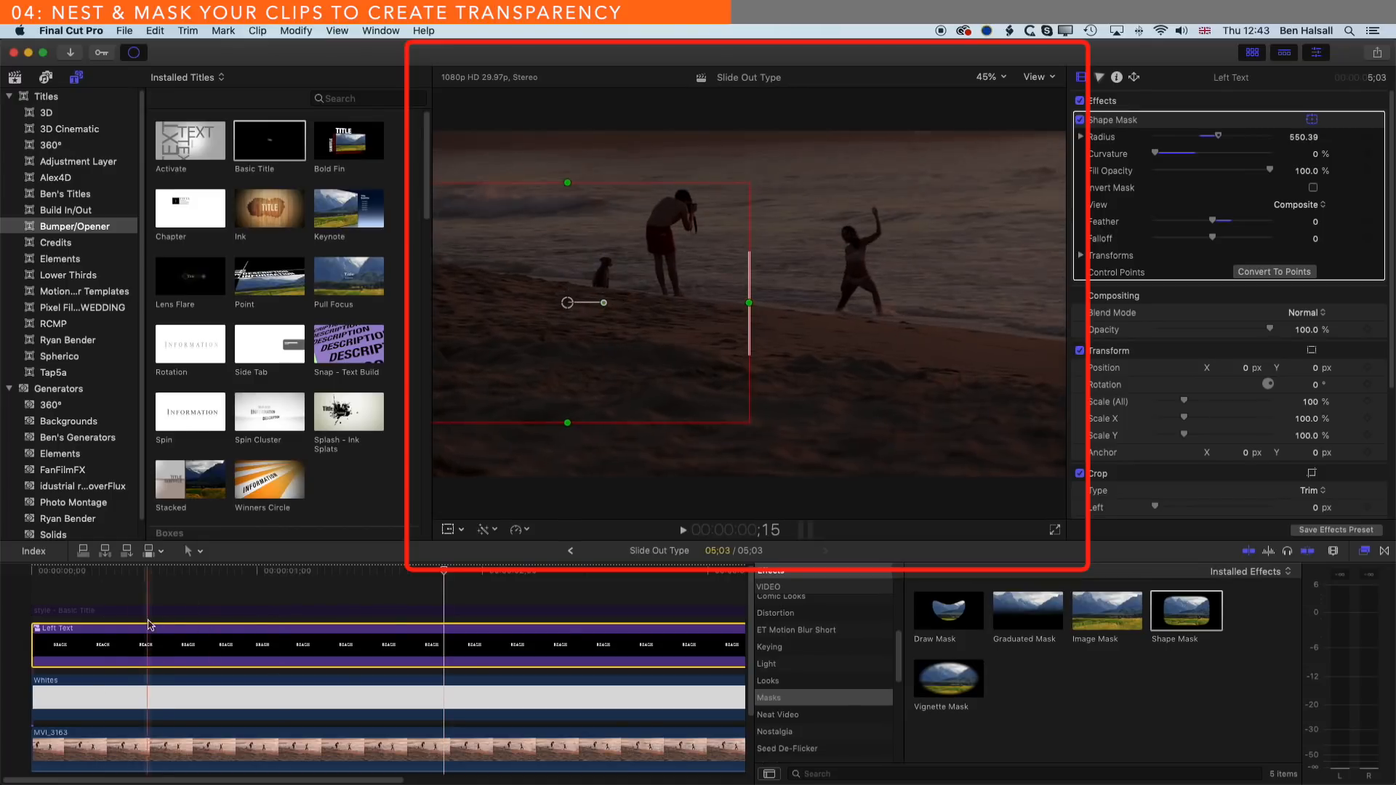
Step: Re-enable the style title clip and play the sequence to see how STYLE moves over BEACH
{"action": "left_click", "coordinate": [192, 614]}
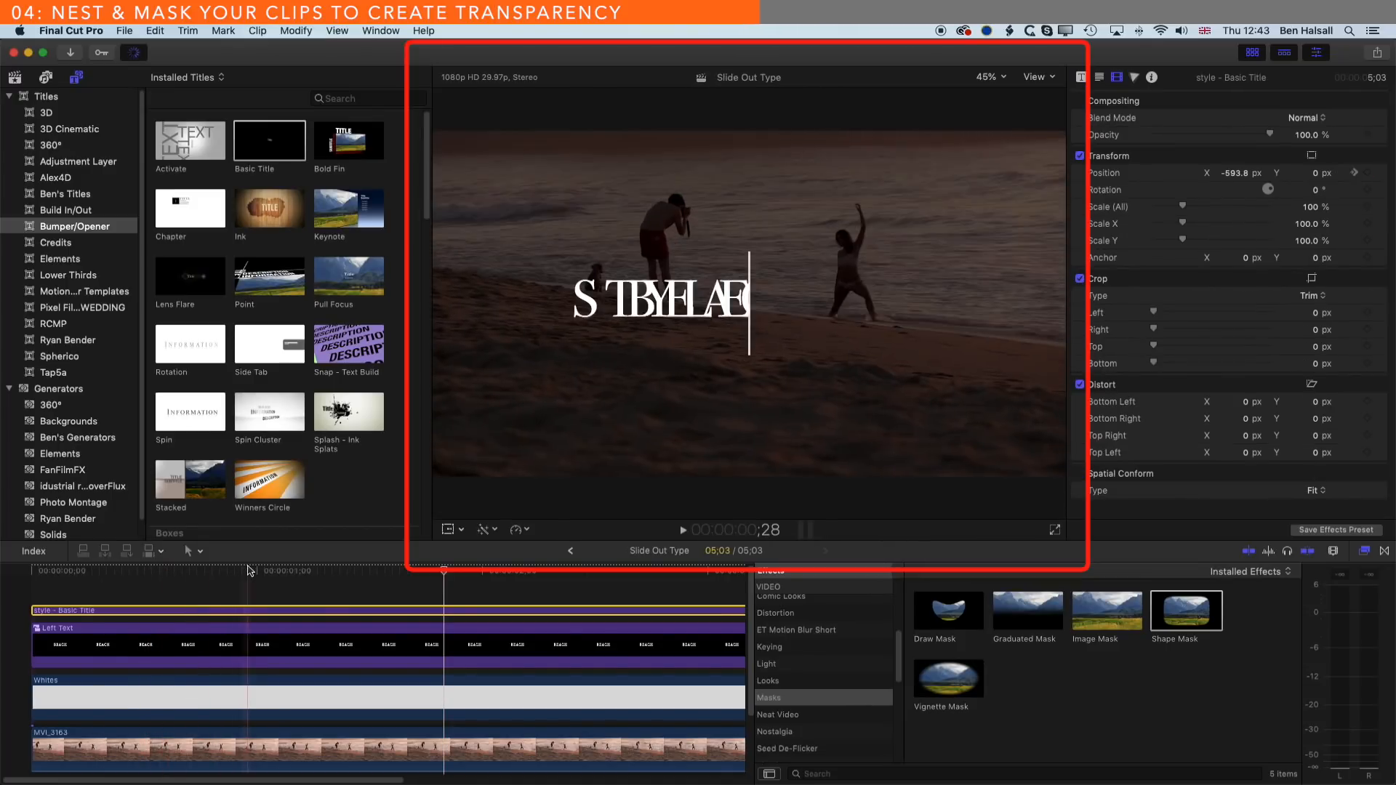
{"action": "key", "text": "space"}
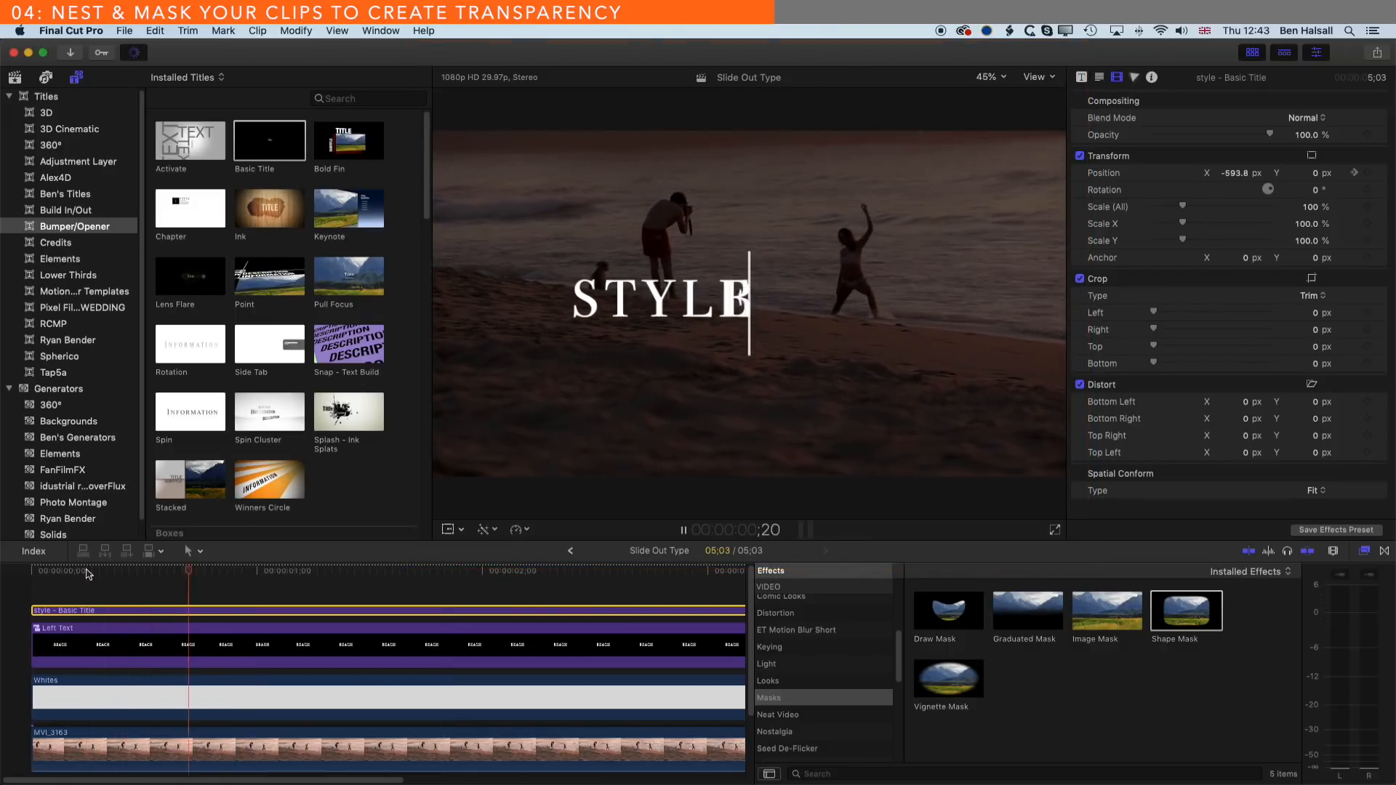
{"action": "key", "text": "space"}
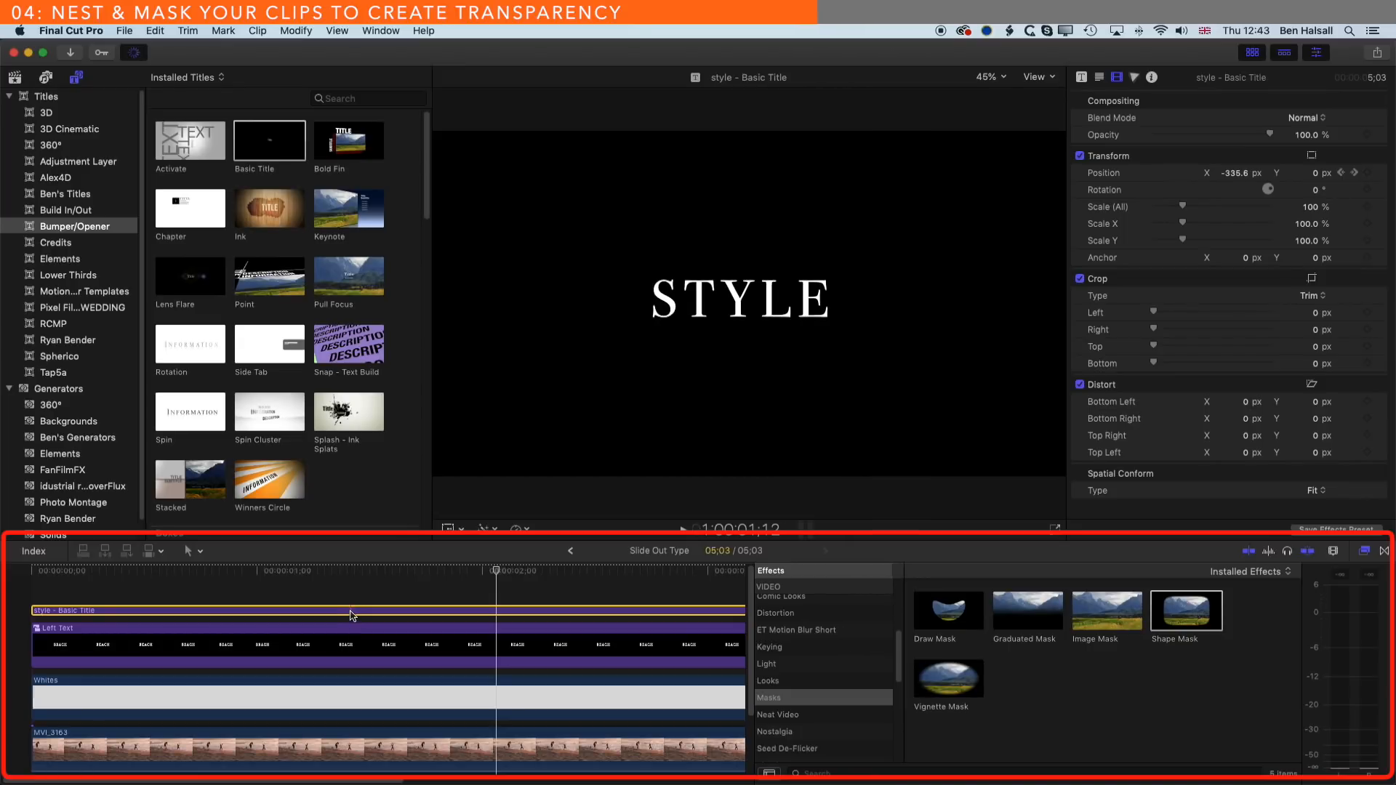
Step: Nest the style title in a new compound clip named Right Hand Type
{"action": "key", "text": "alt+g"}
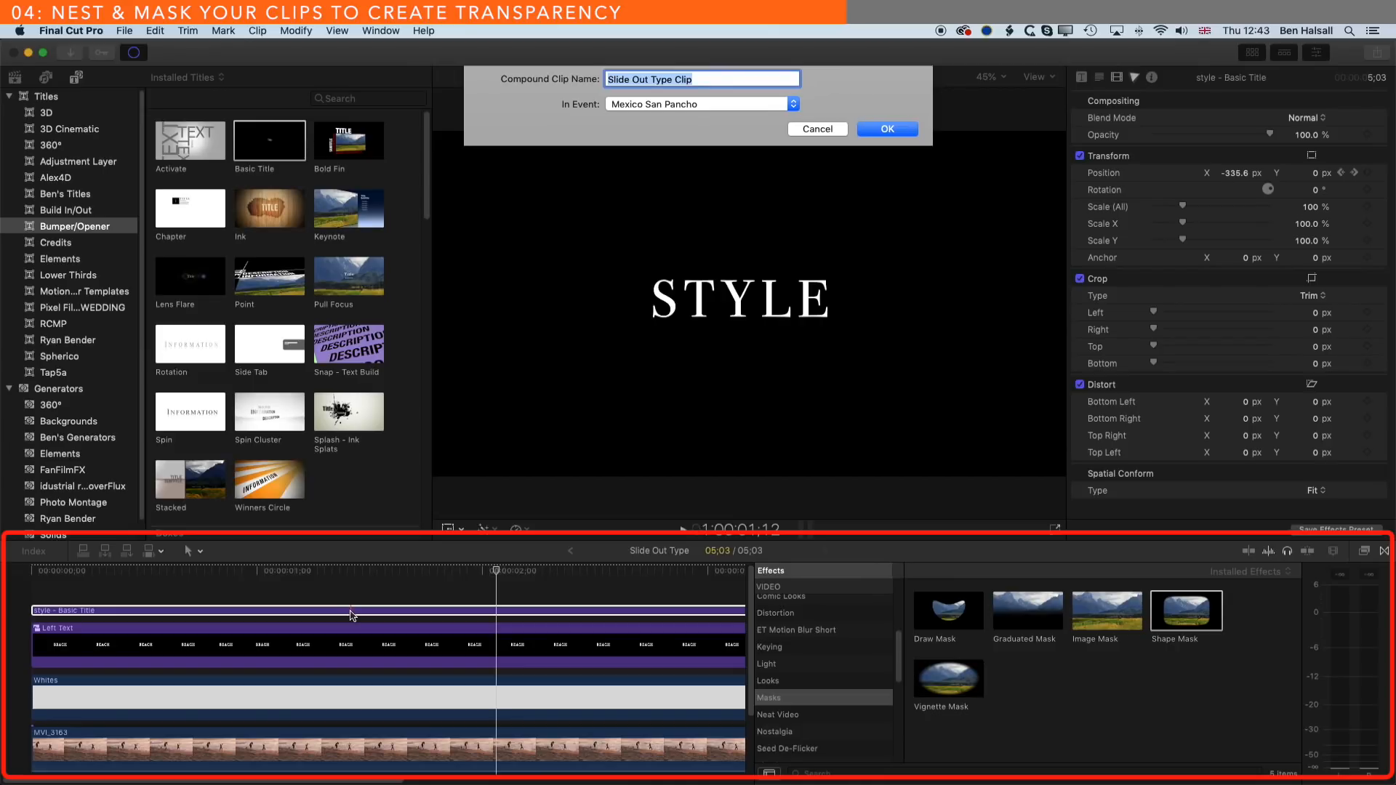
{"action": "type", "text": "Right H"}
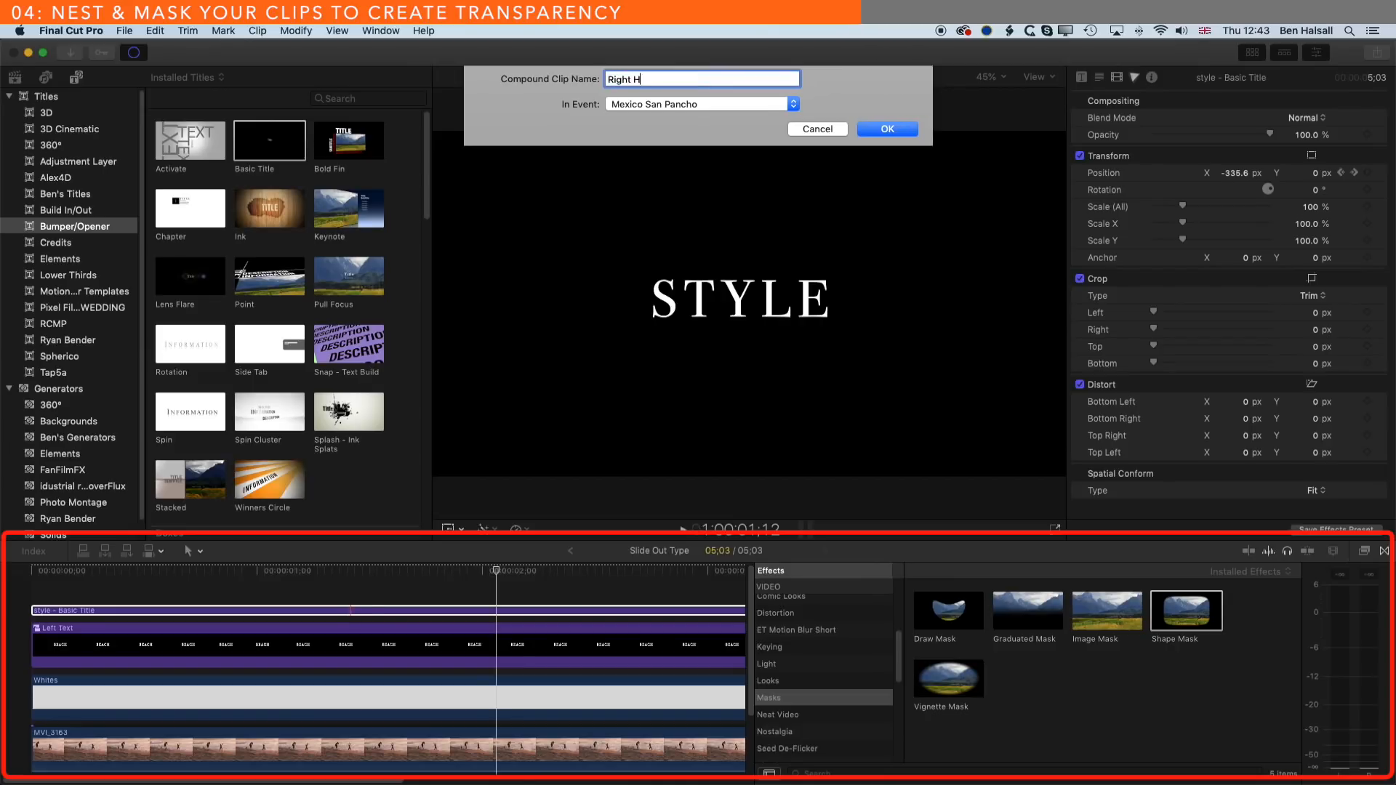
{"action": "type", "text": "and Type"}
{"action": "key", "text": "Return"}
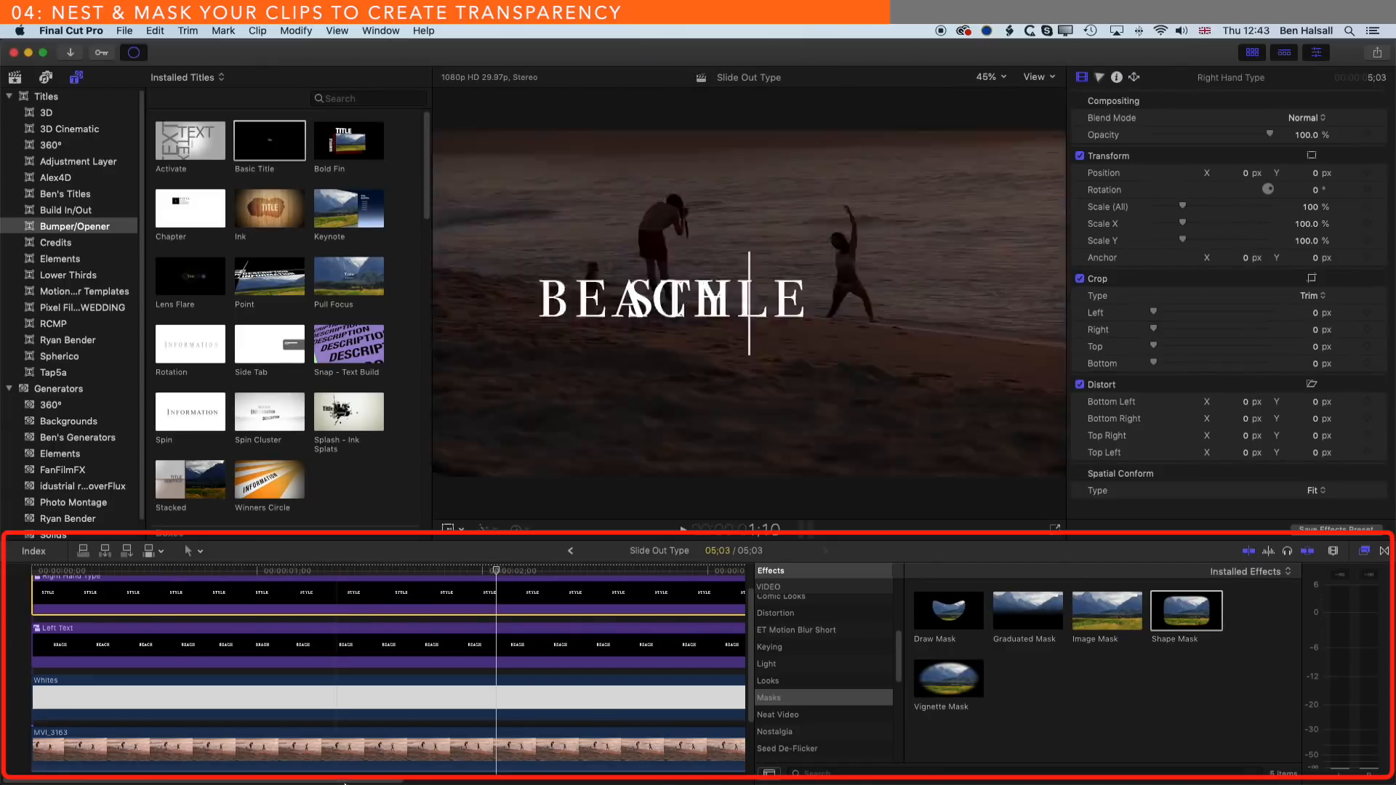
Step: With the playhead at 1;17, copy the Left Text clip and paste its shape mask attributes onto the Right Hand Type clip
{"action": "left_click", "coordinate": [465, 571]}
{"action": "left_click_drag", "start_coordinate": [462, 574], "coordinate": [390, 575]}
{"action": "left_click_drag", "start_coordinate": [1182, 617], "coordinate": [369, 590]}
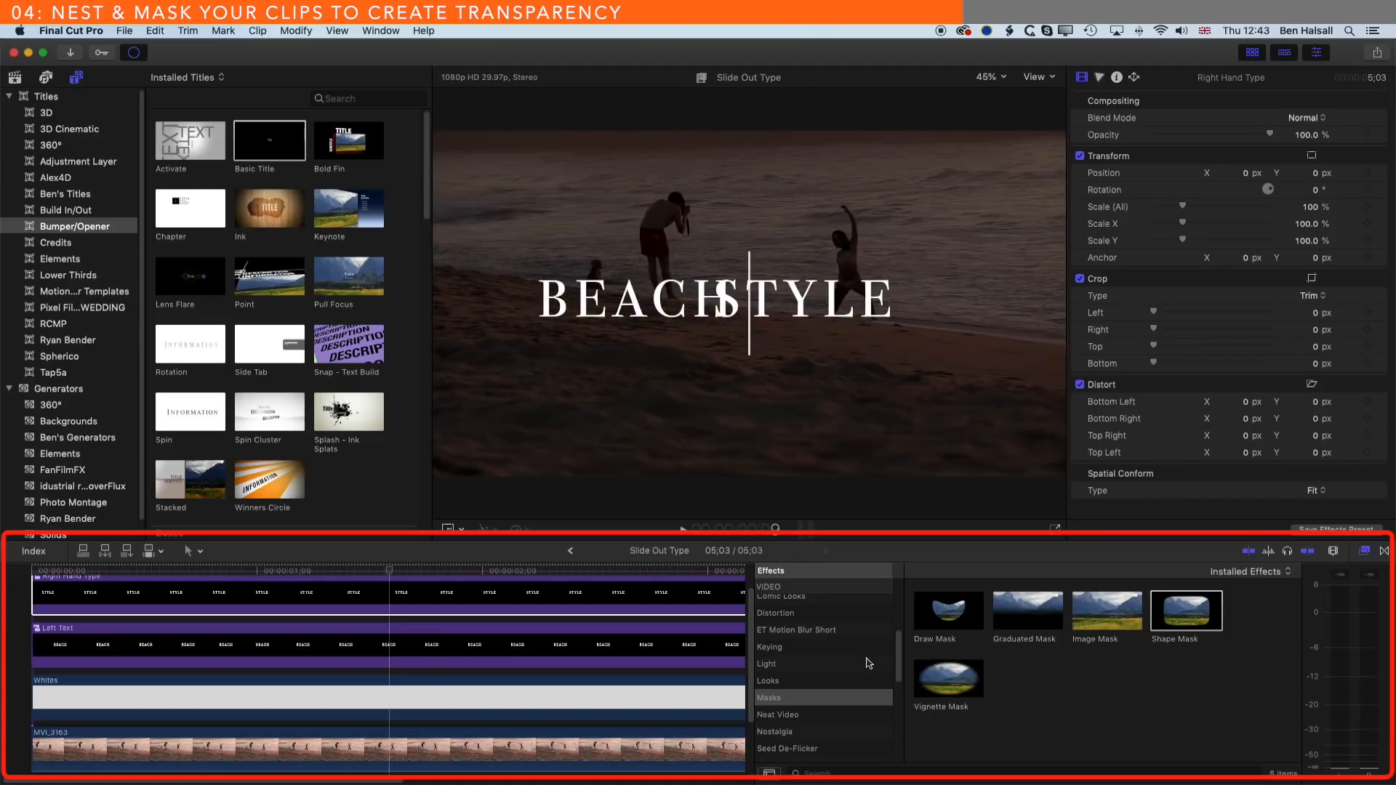
{"action": "left_click", "coordinate": [424, 648]}
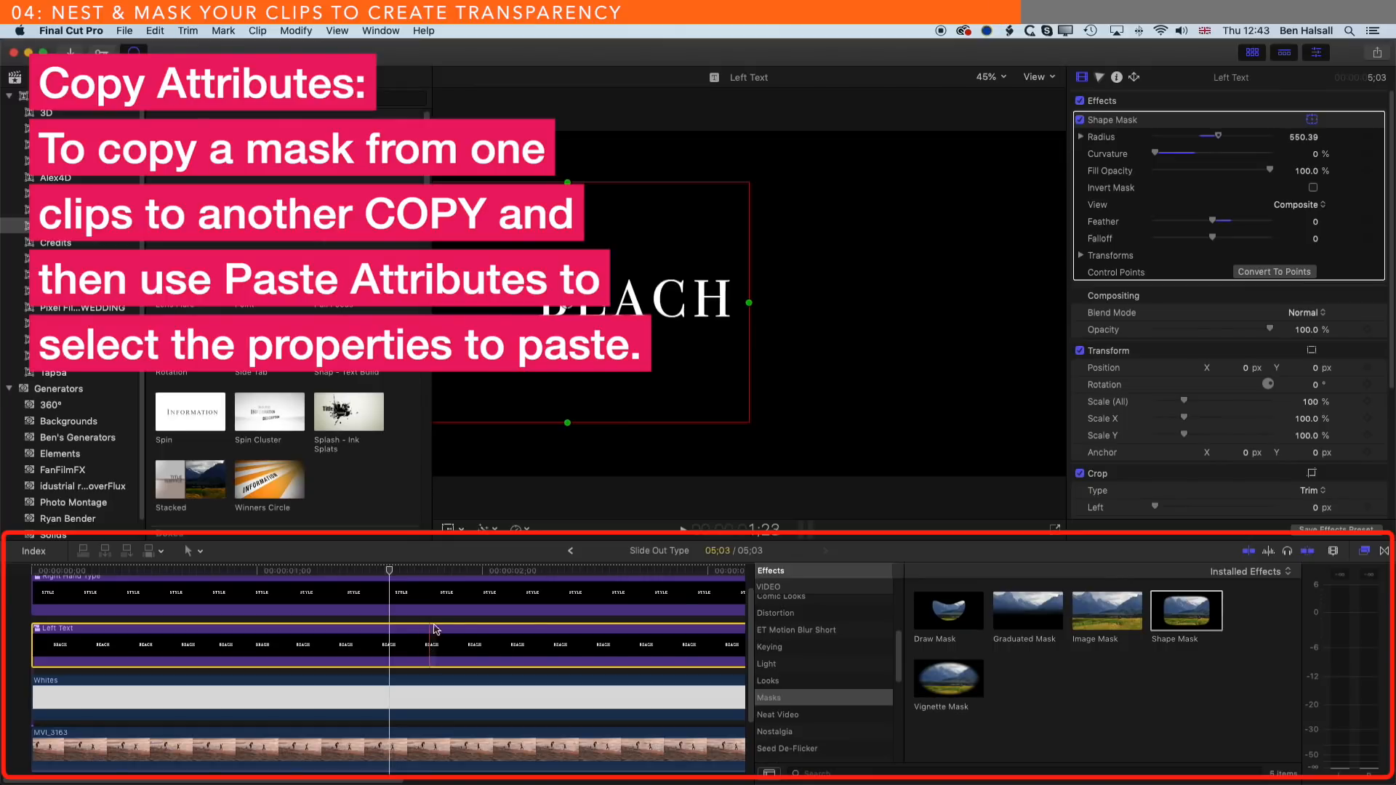
{"action": "left_click", "coordinate": [458, 613]}
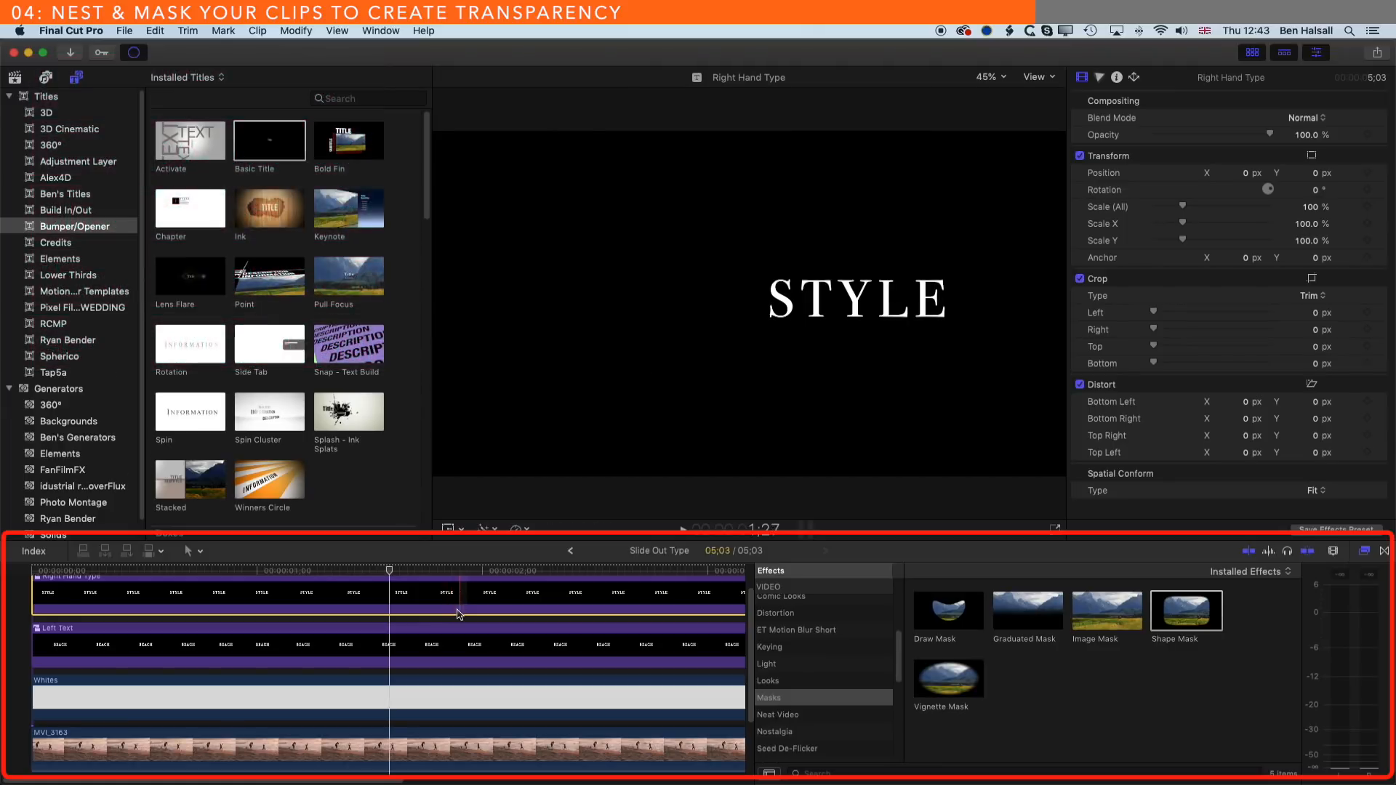
{"action": "left_click", "coordinate": [158, 31]}
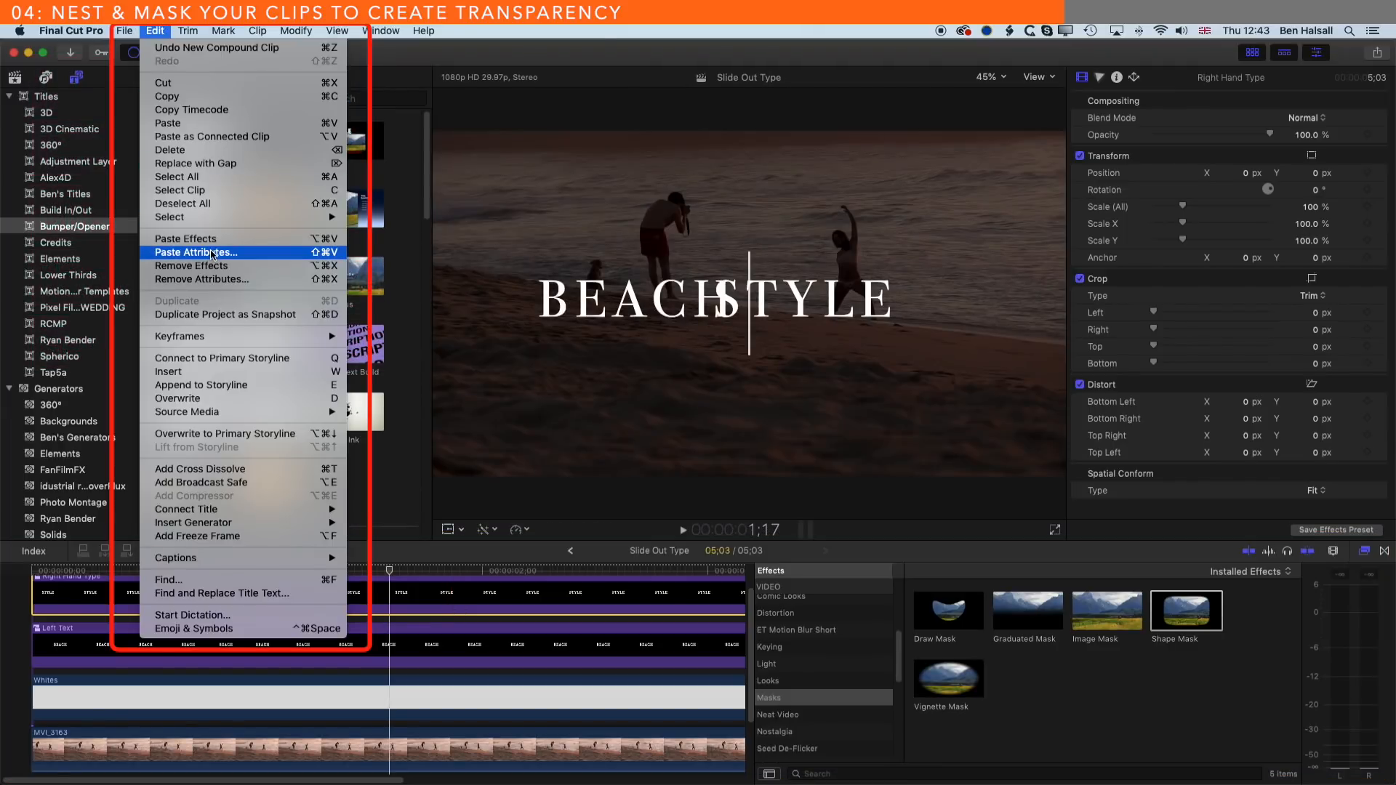
{"action": "left_click", "coordinate": [211, 252]}
{"action": "left_click", "coordinate": [571, 289]}
{"action": "left_click", "coordinate": [827, 485]}
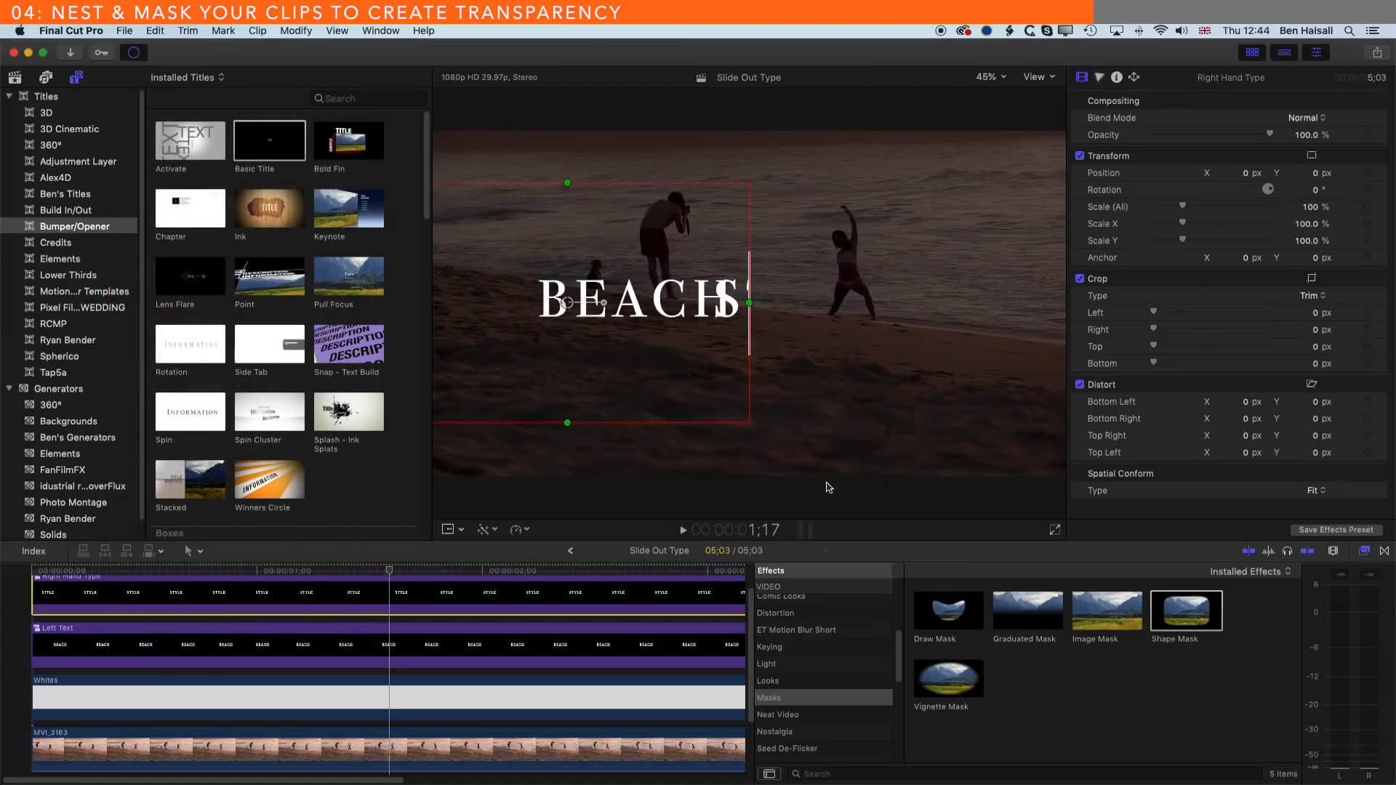
Step: Move the Right Hand Type mask right until its left edge meets the white line, and play the title from the start
{"action": "left_click_drag", "start_coordinate": [567, 305], "coordinate": [931, 301]}
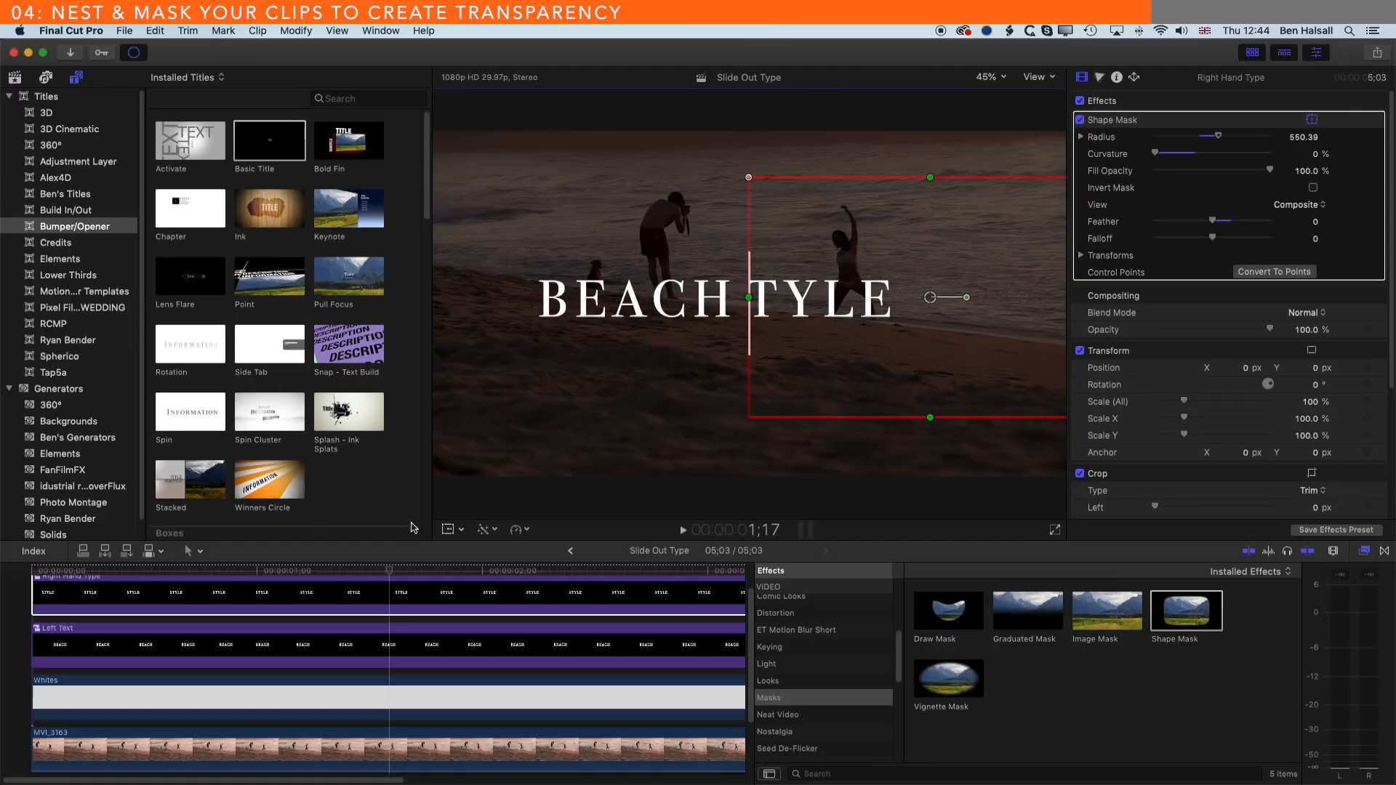
{"action": "left_click", "coordinate": [32, 571]}
{"action": "key", "text": "space"}
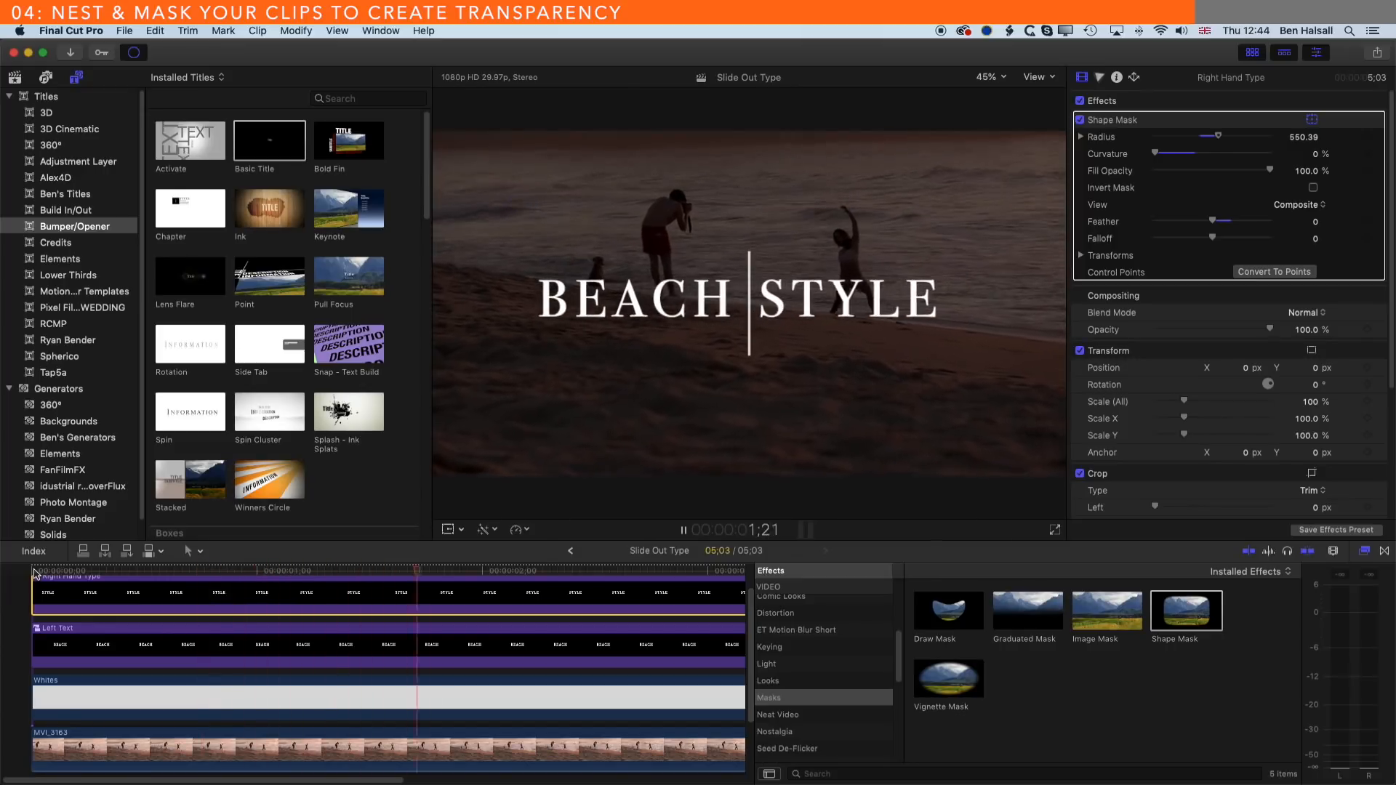
{"action": "key", "text": "space"}
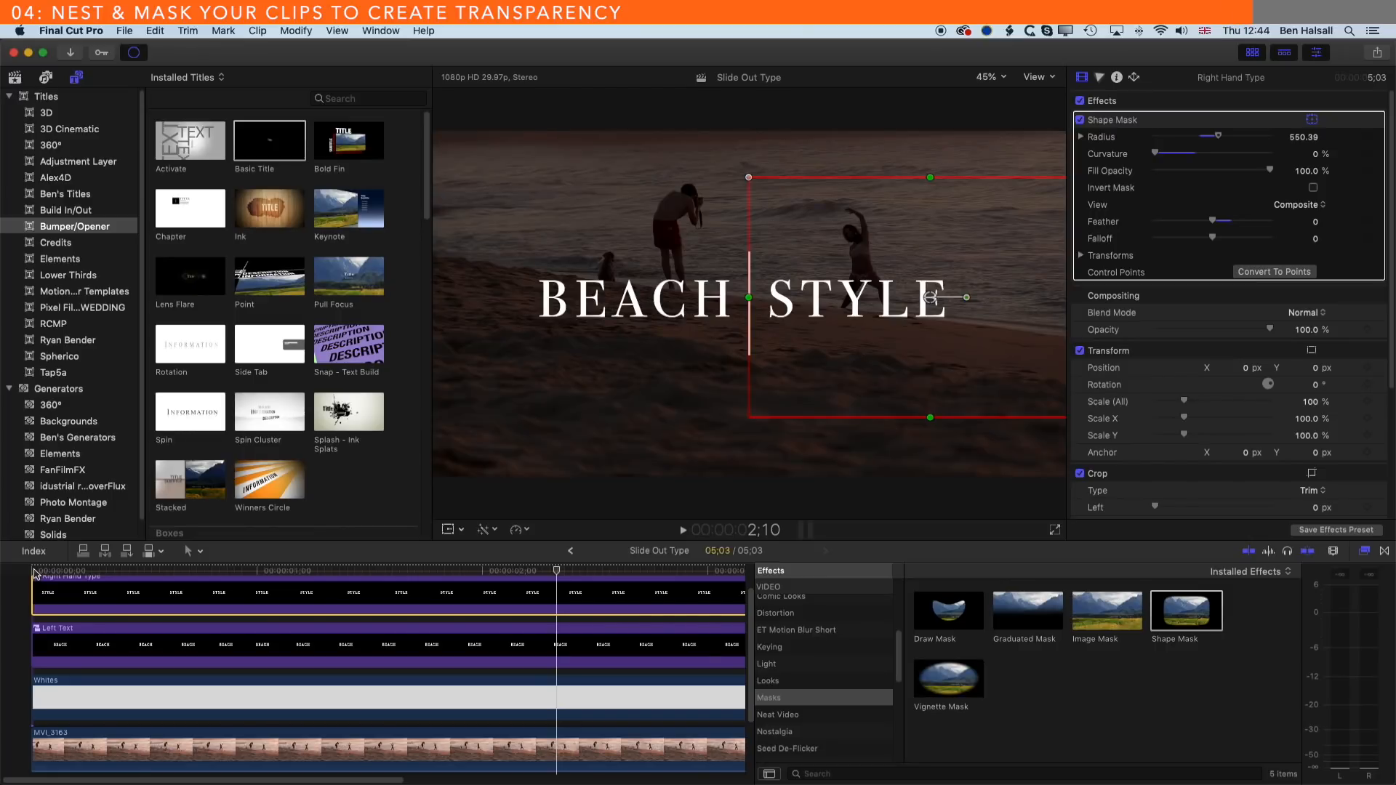
Step: Replay and scrub the title around 0;18 to examine when the words begin to emerge from the line
{"action": "scroll", "coordinate": [34, 572], "scroll_direction": "right", "scroll_amount": 2}
{"action": "scroll", "coordinate": [34, 572], "scroll_direction": "up", "scroll_amount": 1}
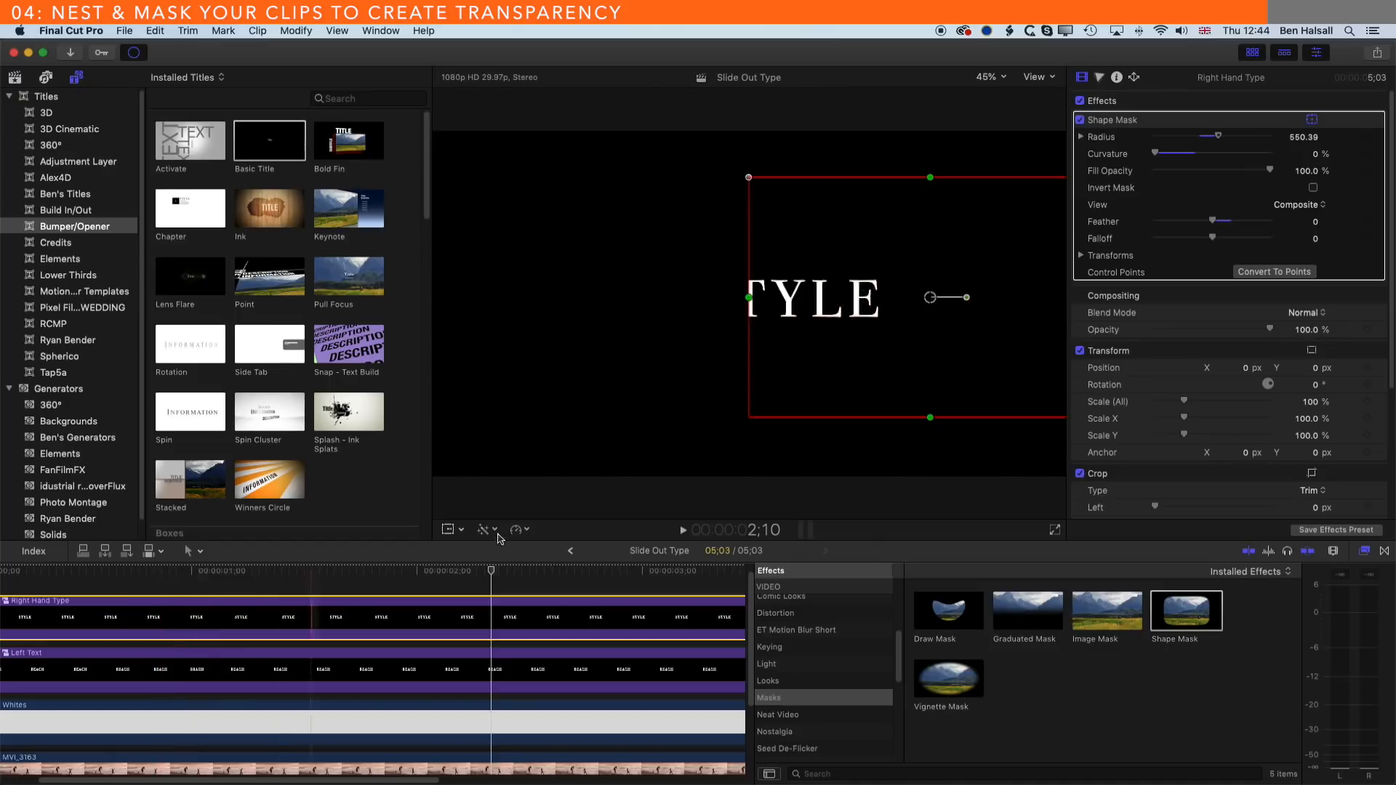
{"action": "left_click_drag", "start_coordinate": [493, 572], "coordinate": [294, 574]}
{"action": "scroll", "coordinate": [268, 597], "scroll_direction": "down", "scroll_amount": 2}
{"action": "scroll", "coordinate": [268, 596], "scroll_direction": "left", "scroll_amount": 3}
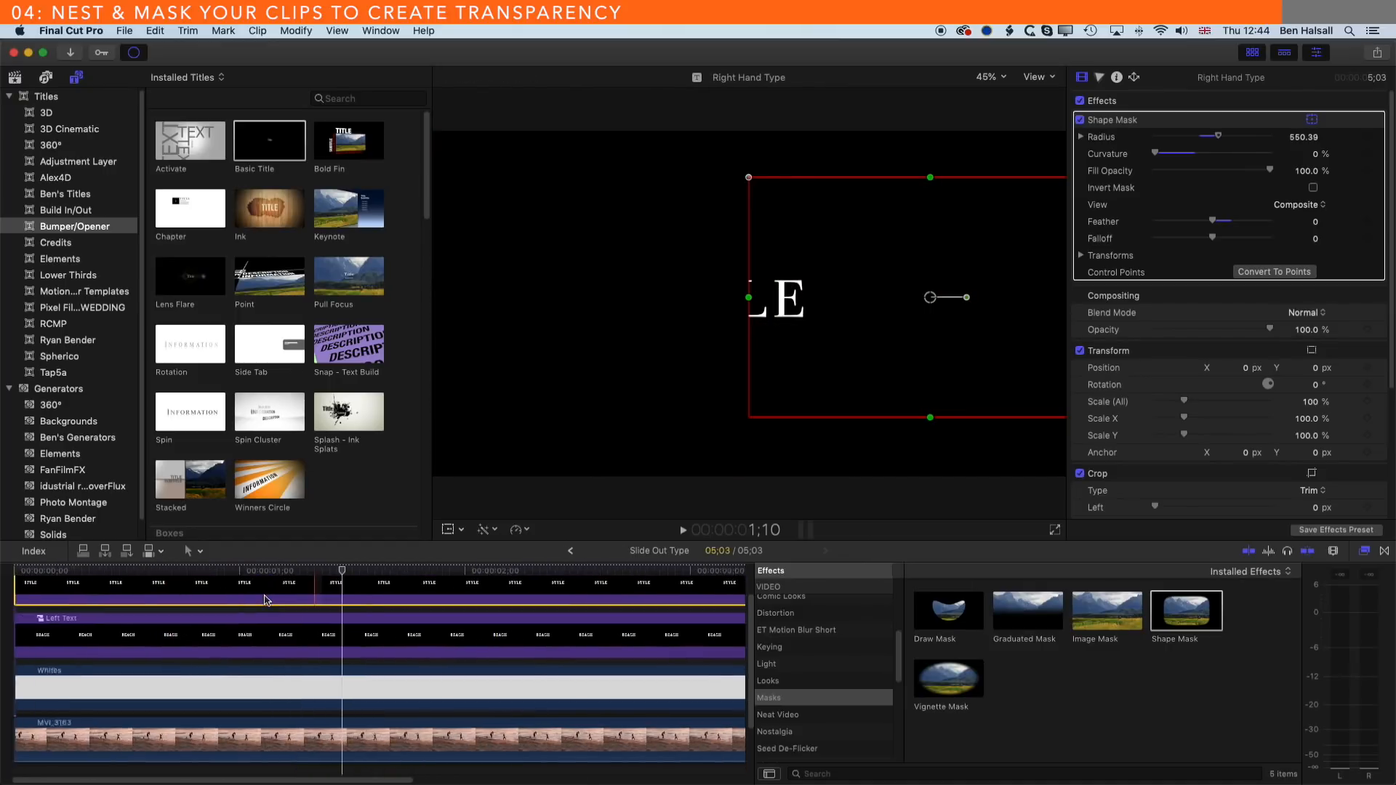
{"action": "left_click_drag", "start_coordinate": [360, 571], "coordinate": [170, 575]}
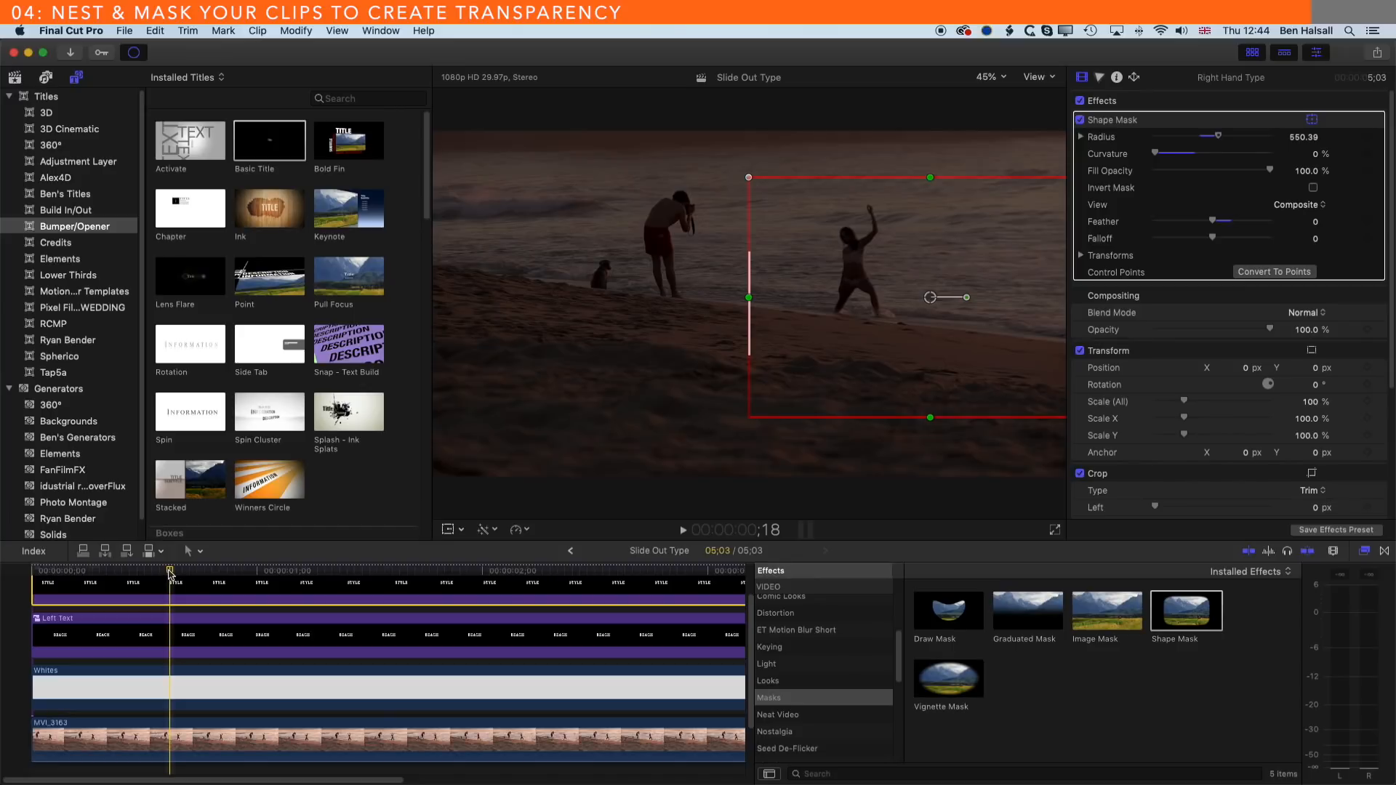
{"action": "key", "text": "space"}
{"action": "key", "text": "space"}
{"action": "left_click_drag", "start_coordinate": [492, 579], "coordinate": [180, 574]}
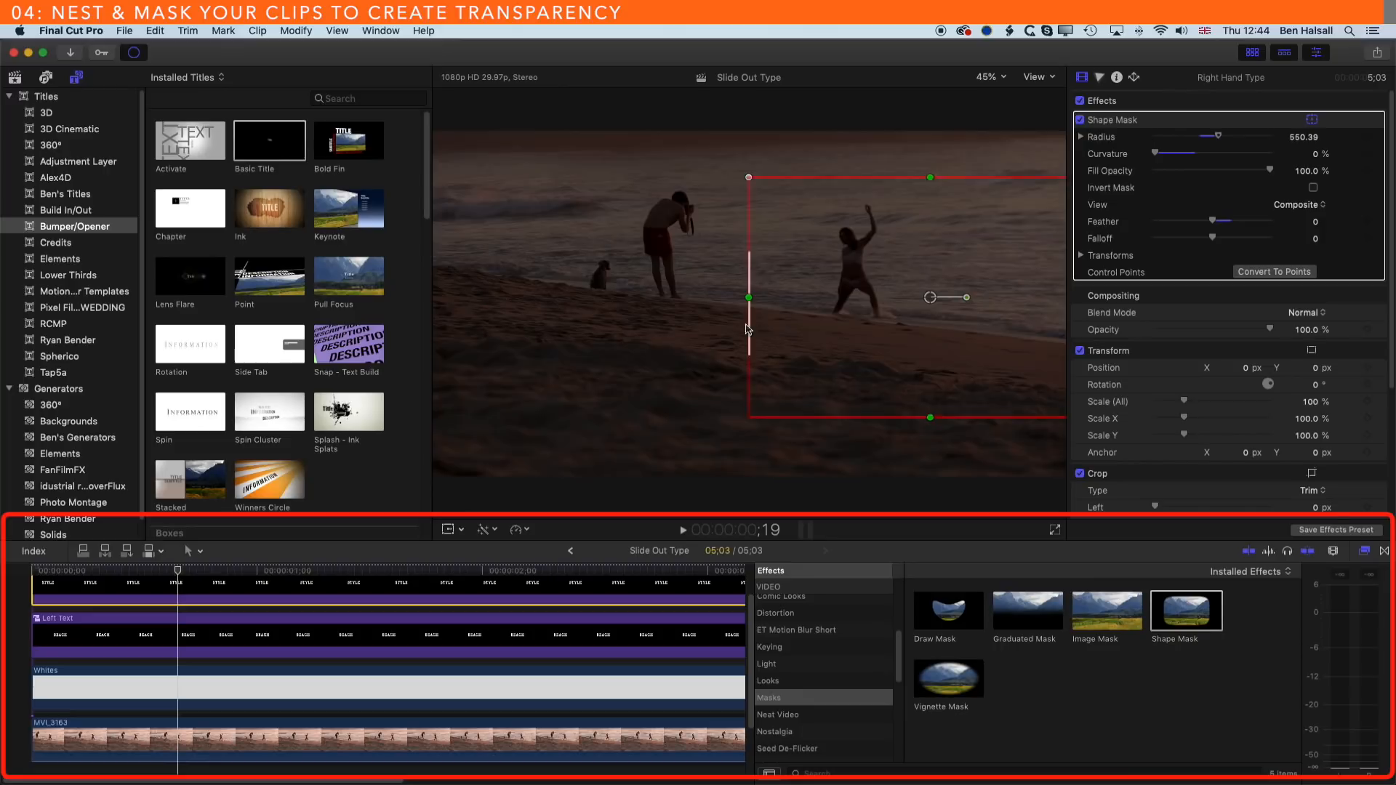
{"action": "left_click_drag", "start_coordinate": [178, 574], "coordinate": [168, 574]}
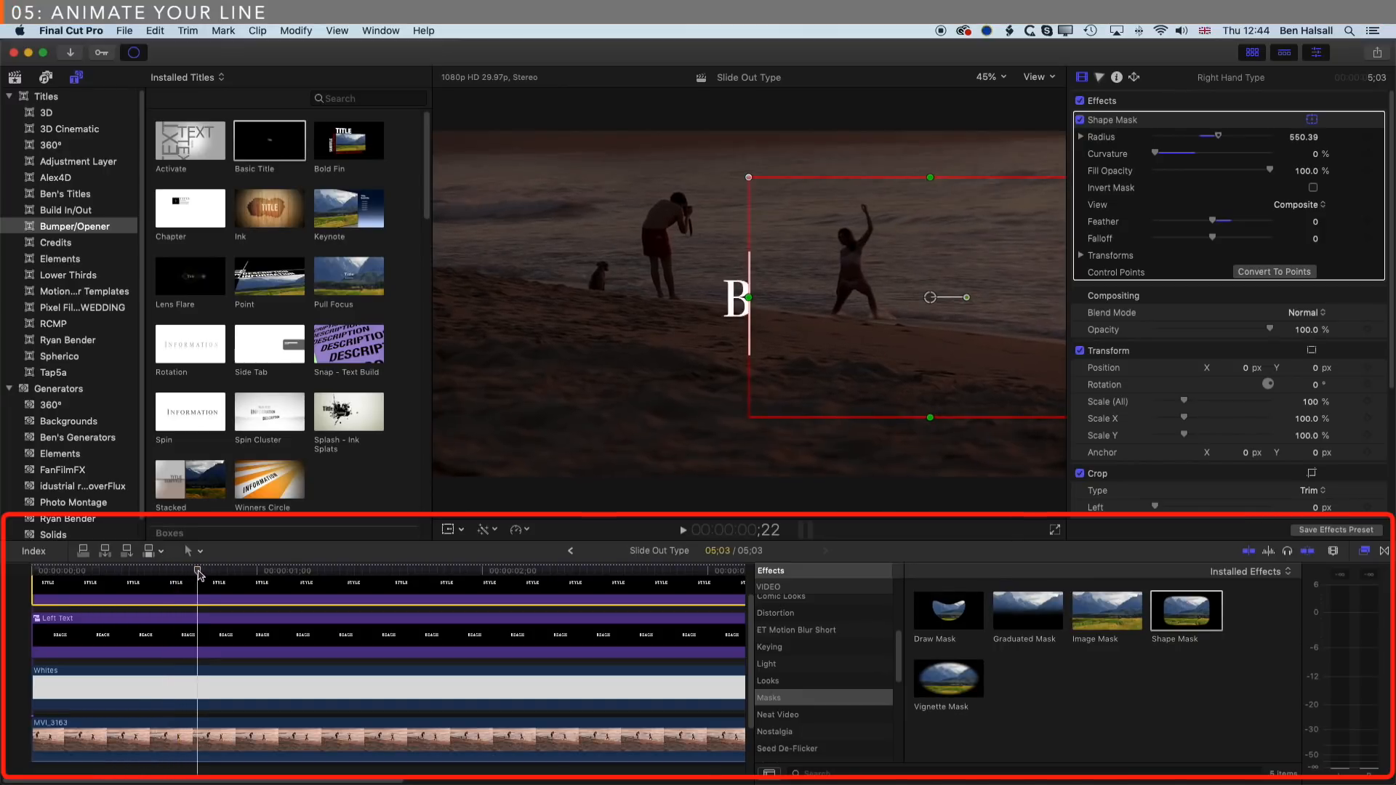
{"action": "mouse_move", "coordinate": [194, 574]}
{"action": "left_mouse_down"}
{"action": "mouse_move", "coordinate": [141, 573]}
{"action": "mouse_move", "coordinate": [180, 573]}
{"action": "left_mouse_up"}
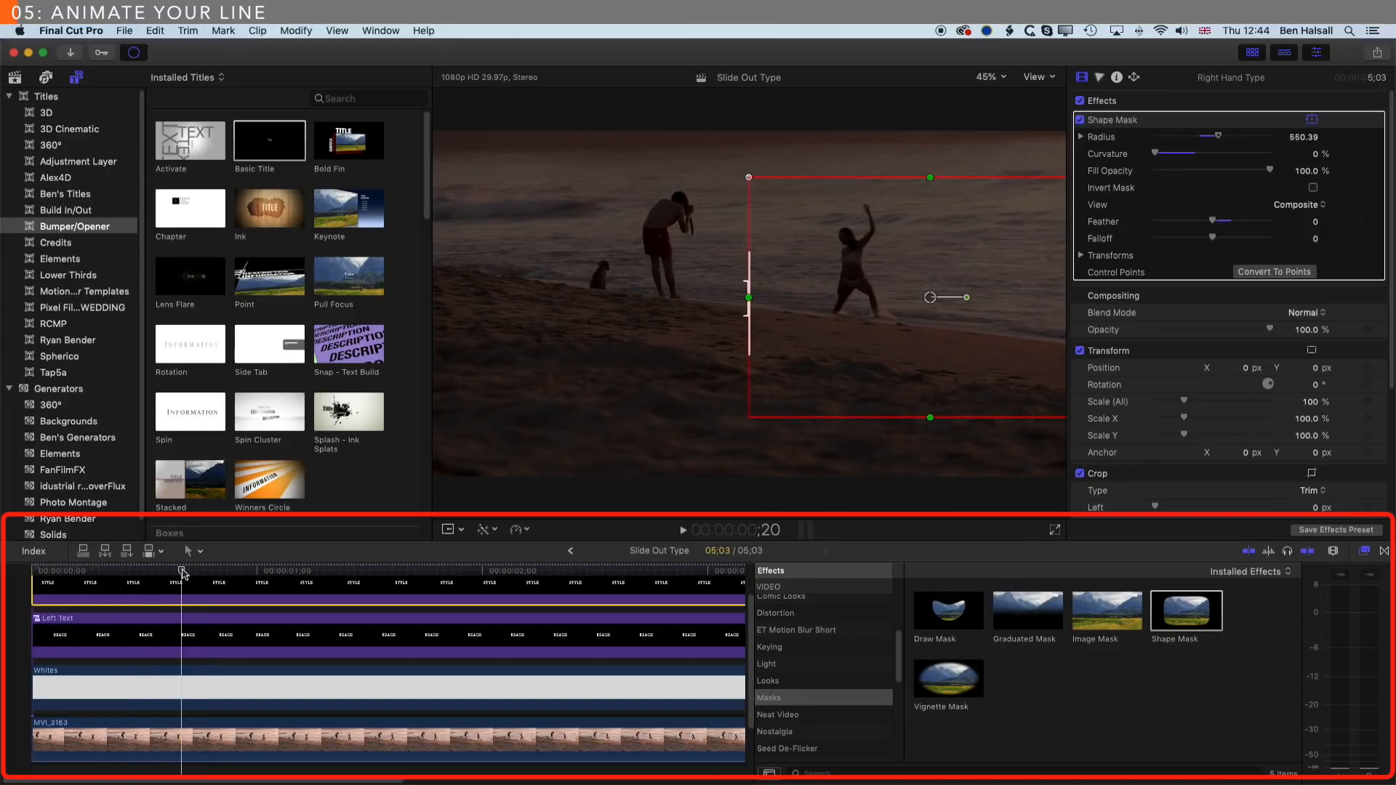
Step: Add Top and Bottom crop keyframes to the Whites clip at 1;18, with the line at full height
{"action": "left_click", "coordinate": [181, 696]}
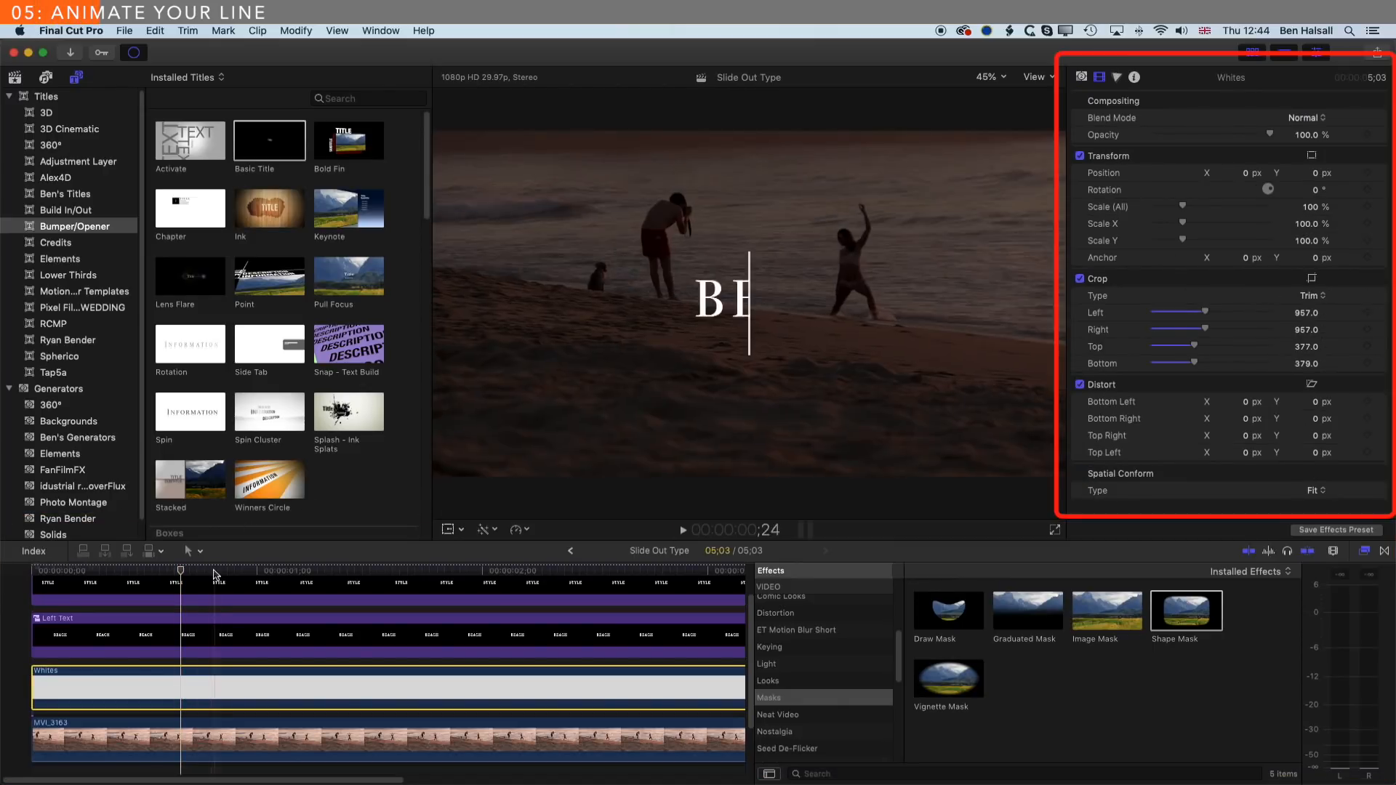
{"action": "left_click_drag", "start_coordinate": [182, 573], "coordinate": [400, 579]}
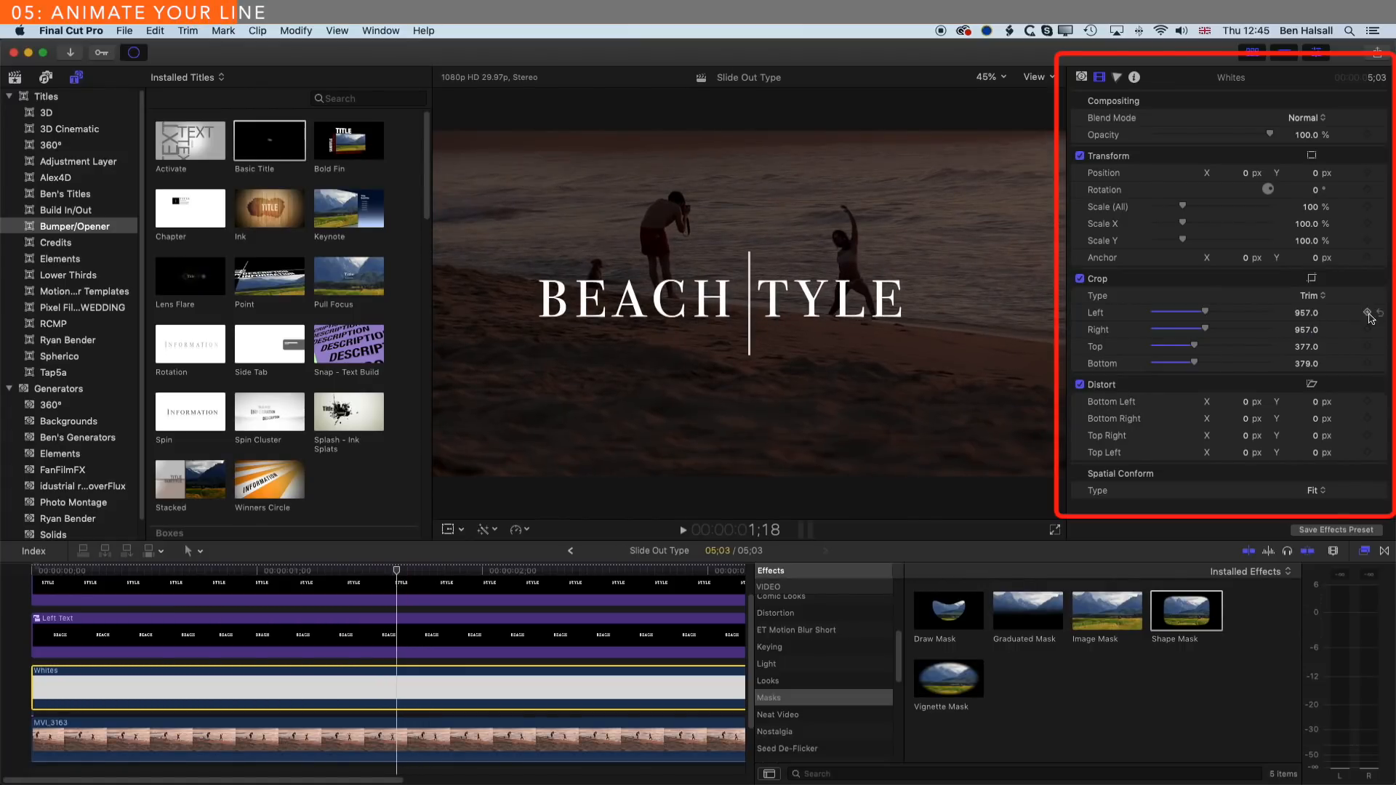
{"action": "left_click", "coordinate": [1367, 348]}
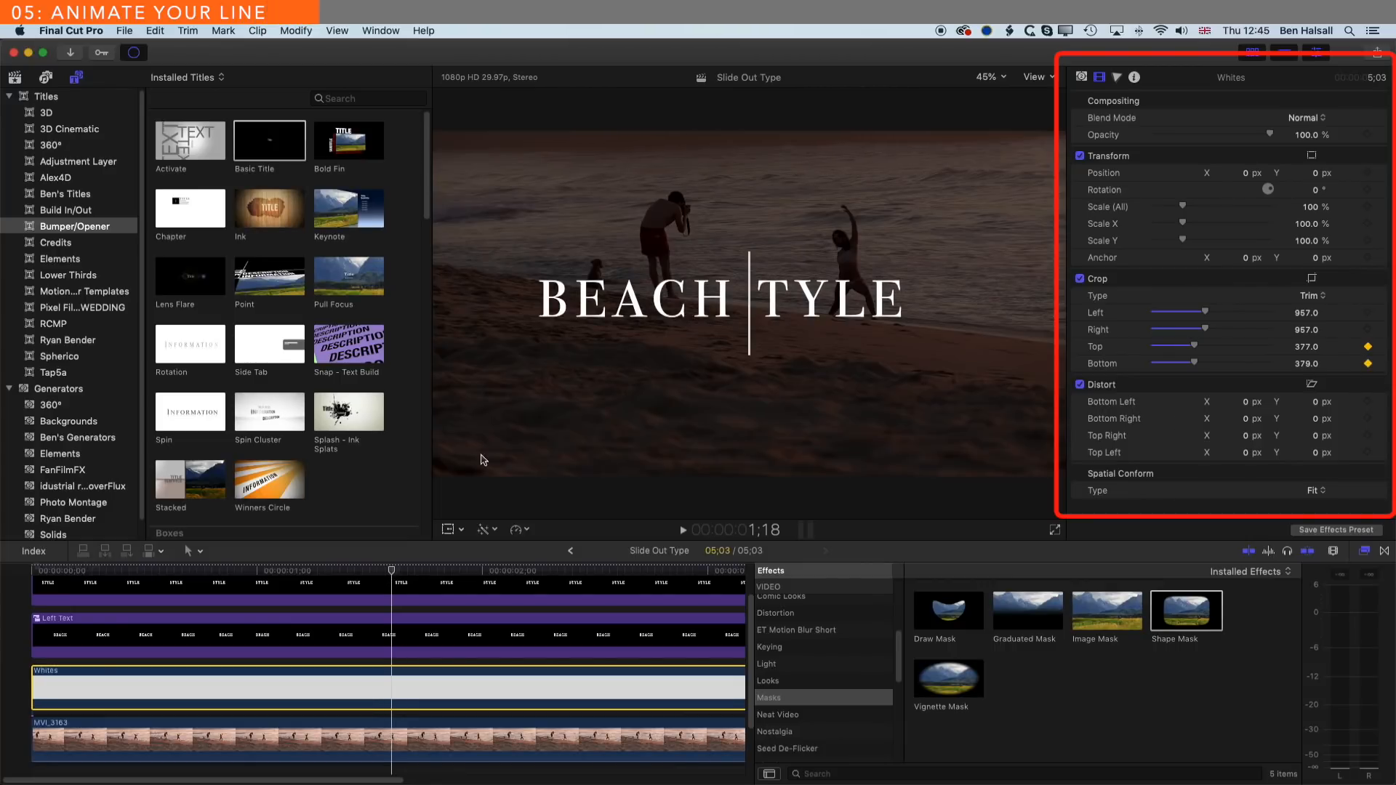
Step: At 0;18, set both the Top and Bottom crop of the Whites clip to 540 px
{"action": "left_click", "coordinate": [275, 573]}
{"action": "left_click_drag", "start_coordinate": [275, 572], "coordinate": [168, 572]}
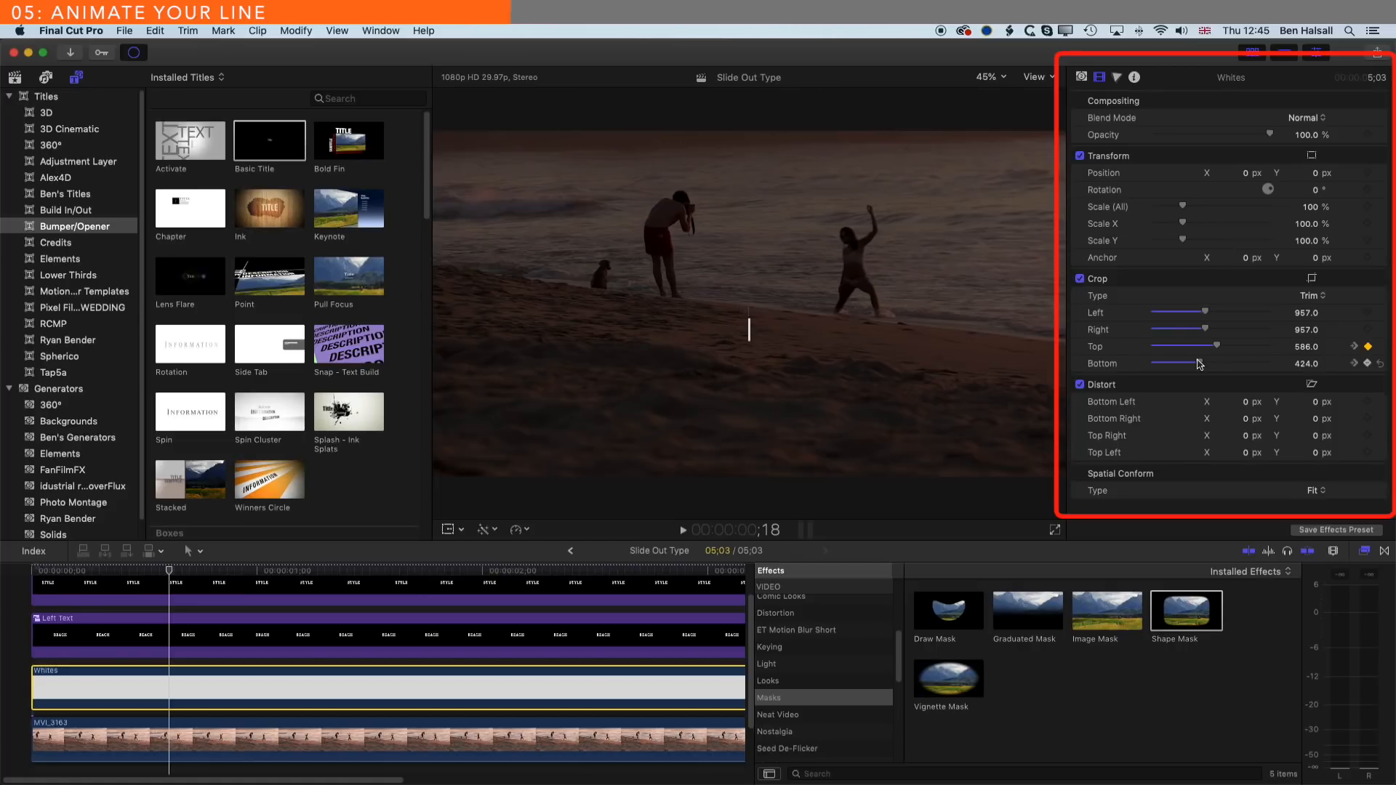
{"action": "left_click", "coordinate": [1312, 352]}
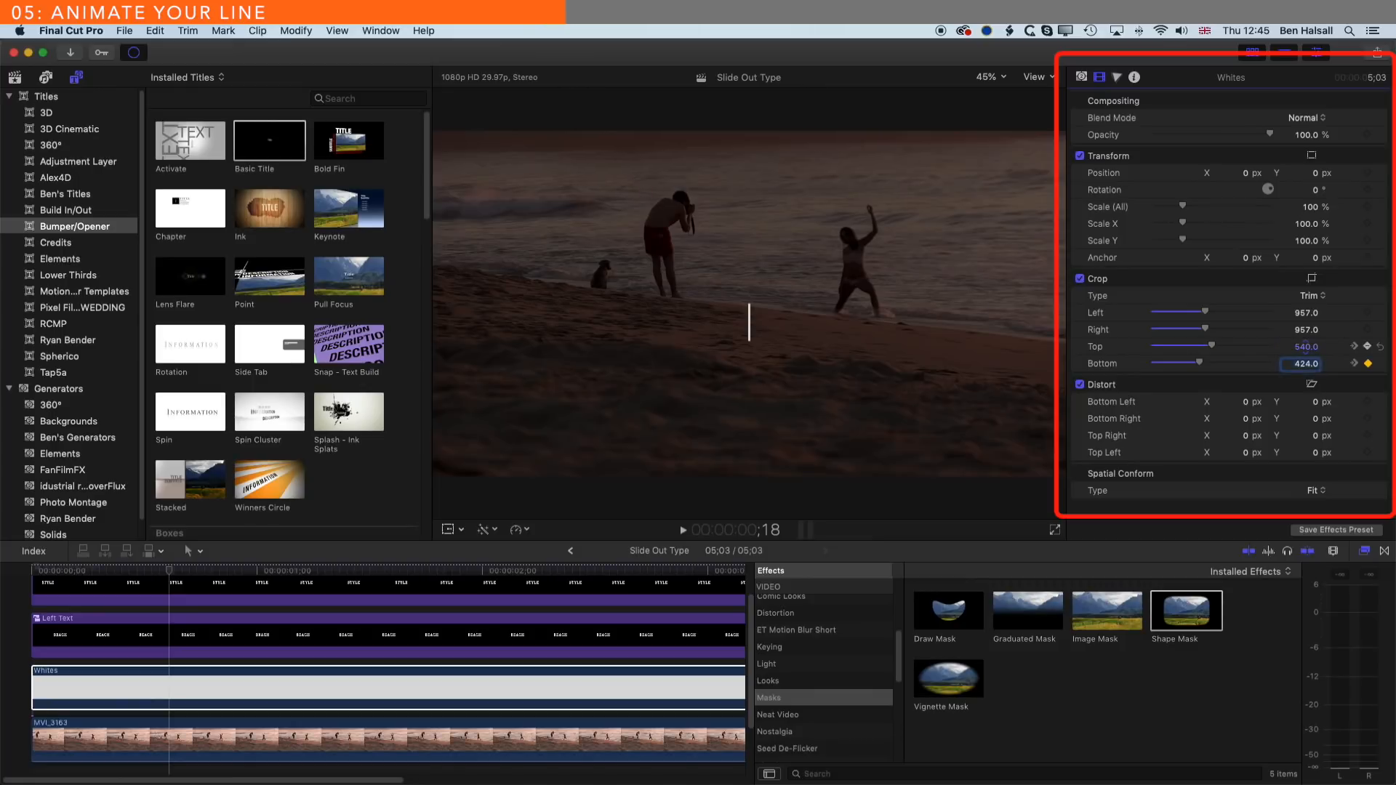
{"action": "type", "text": "540"}
{"action": "key", "text": "Return"}
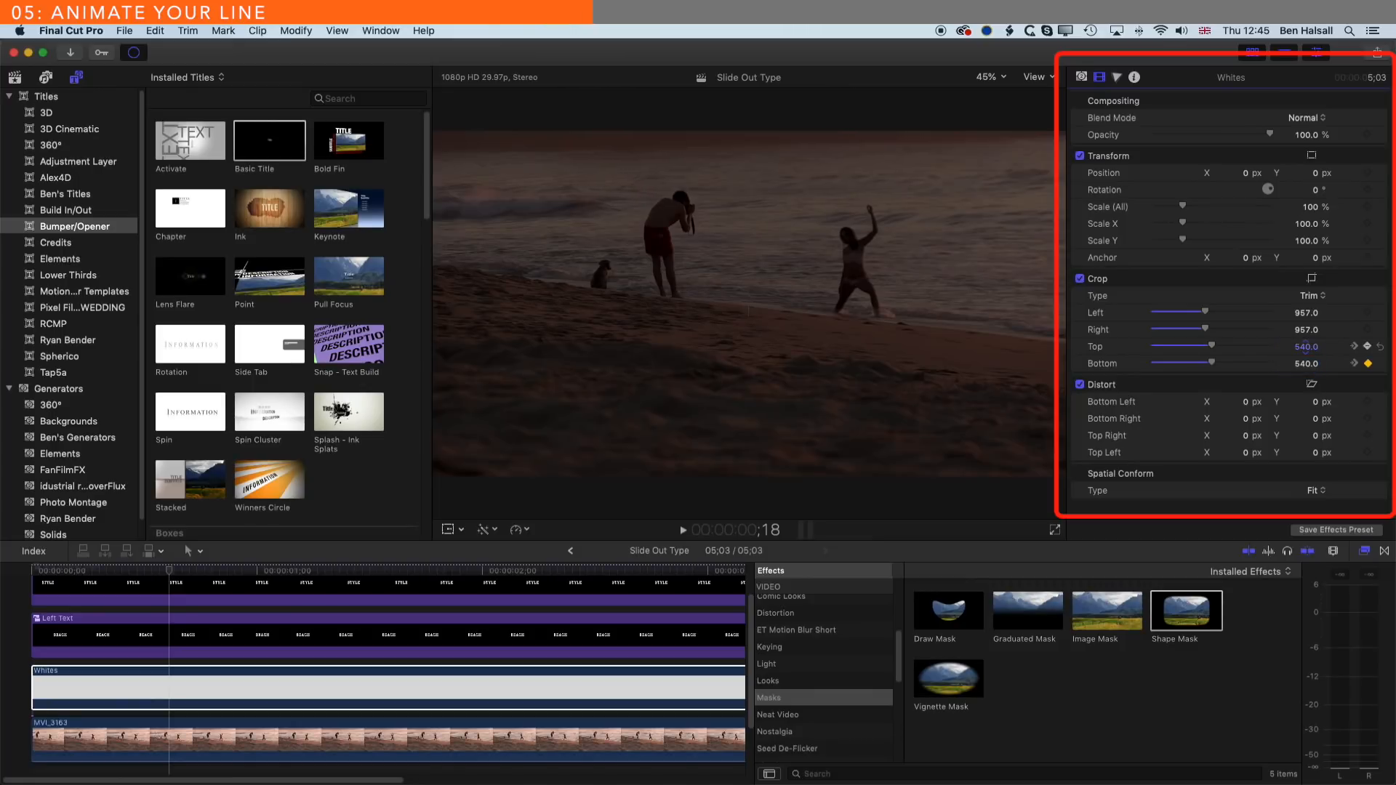
Step: Scrub through the line's growth and show the video animation of the Whites clip
{"action": "mouse_move", "coordinate": [170, 571]}
{"action": "left_mouse_down"}
{"action": "mouse_move", "coordinate": [146, 571]}
{"action": "mouse_move", "coordinate": [476, 573]}
{"action": "mouse_move", "coordinate": [144, 575]}
{"action": "mouse_move", "coordinate": [278, 579]}
{"action": "left_mouse_up"}
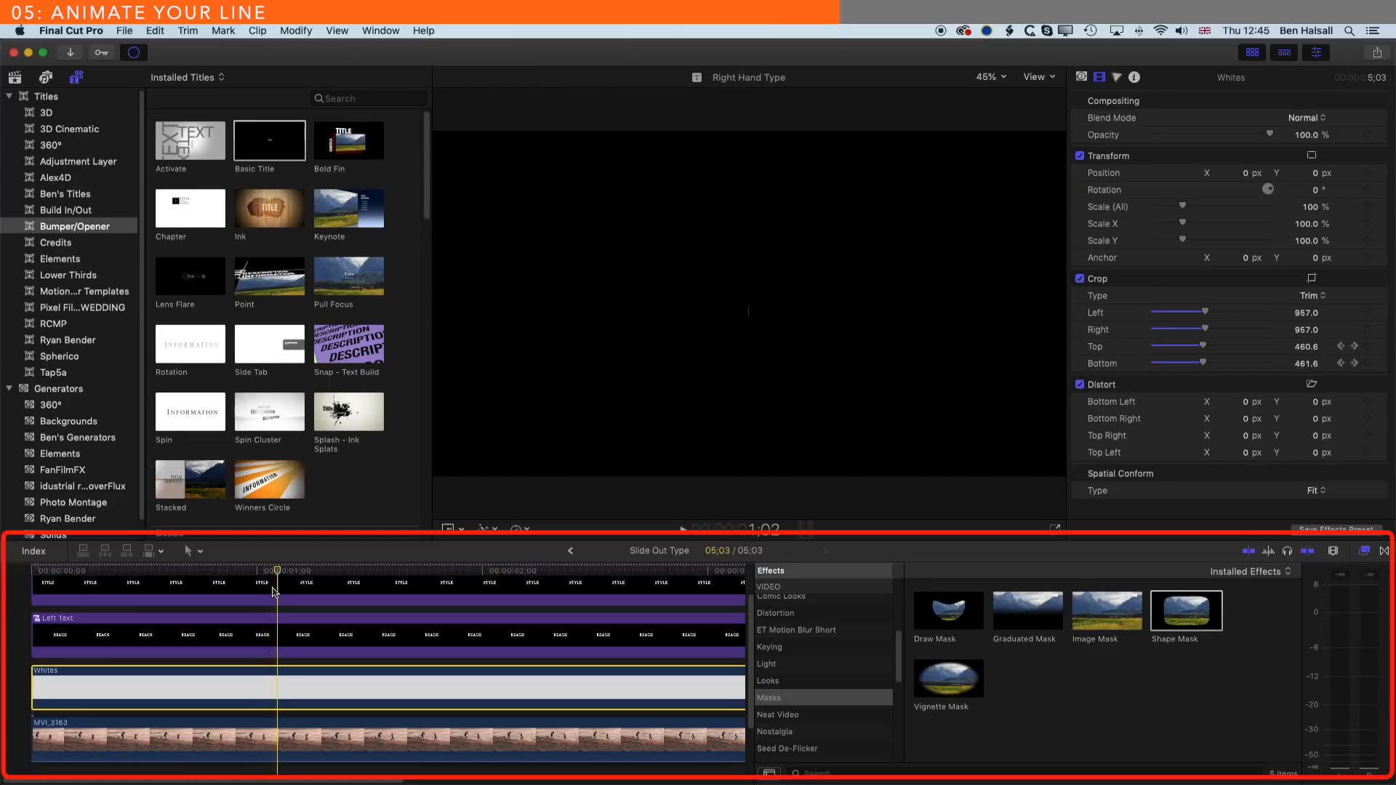
{"action": "left_click_drag", "start_coordinate": [279, 573], "coordinate": [162, 570]}
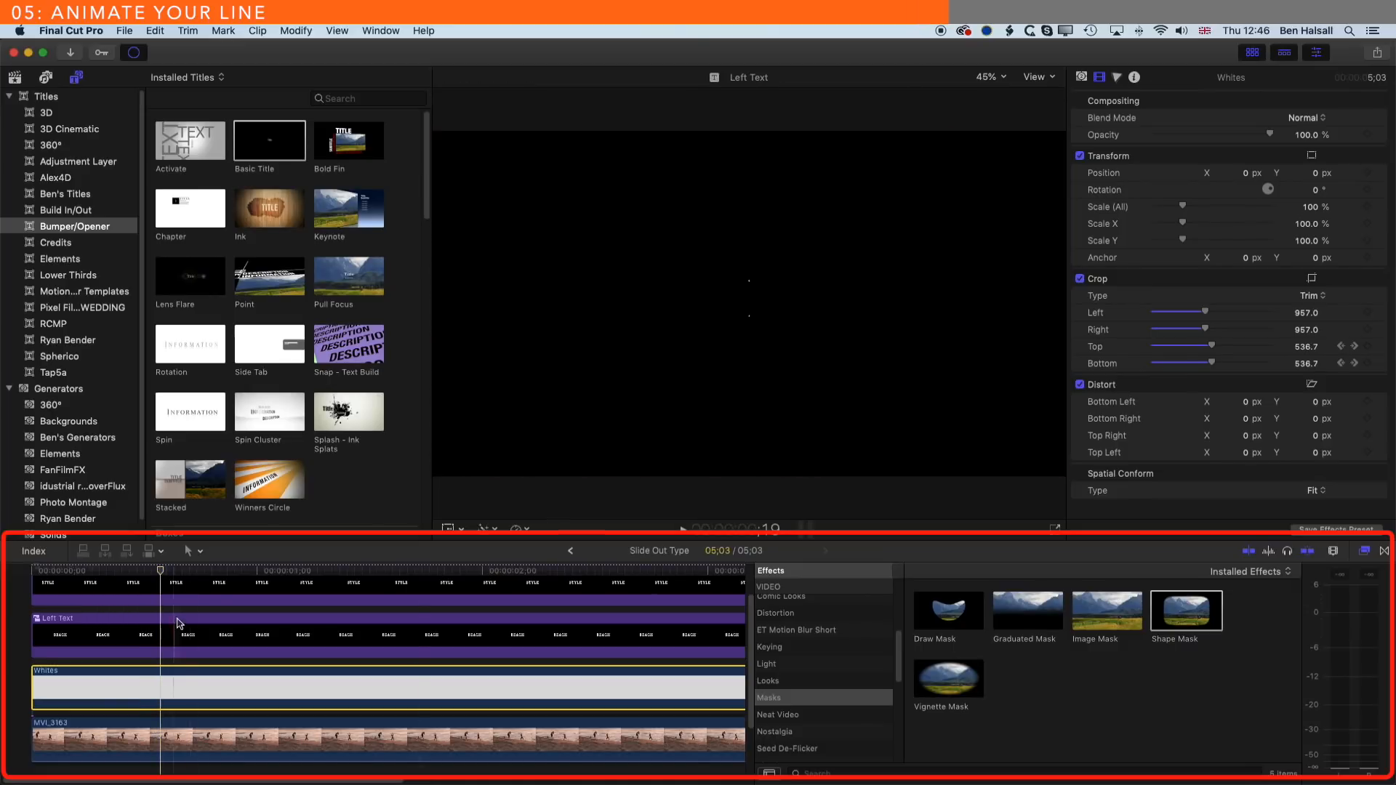
{"action": "right_click", "coordinate": [165, 695]}
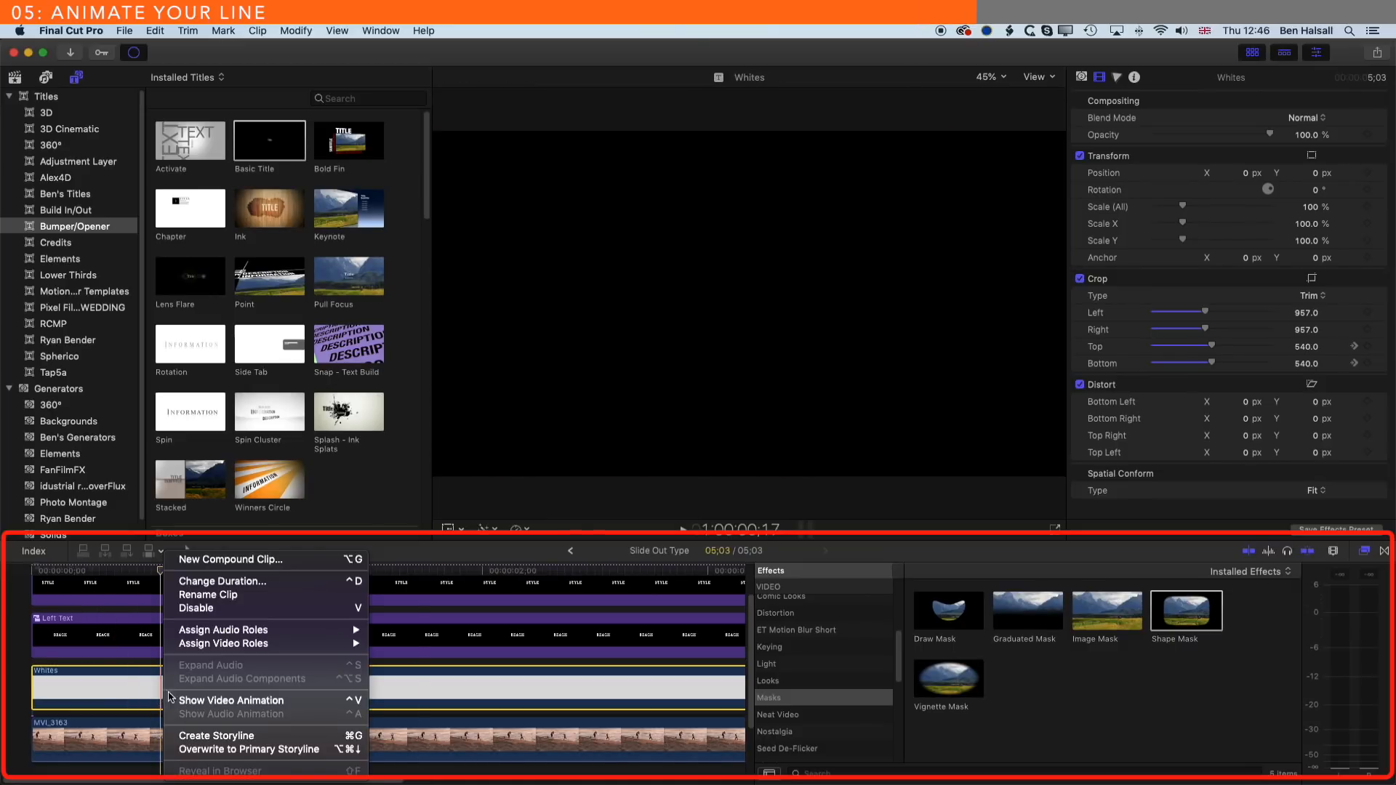
{"action": "left_click", "coordinate": [225, 700]}
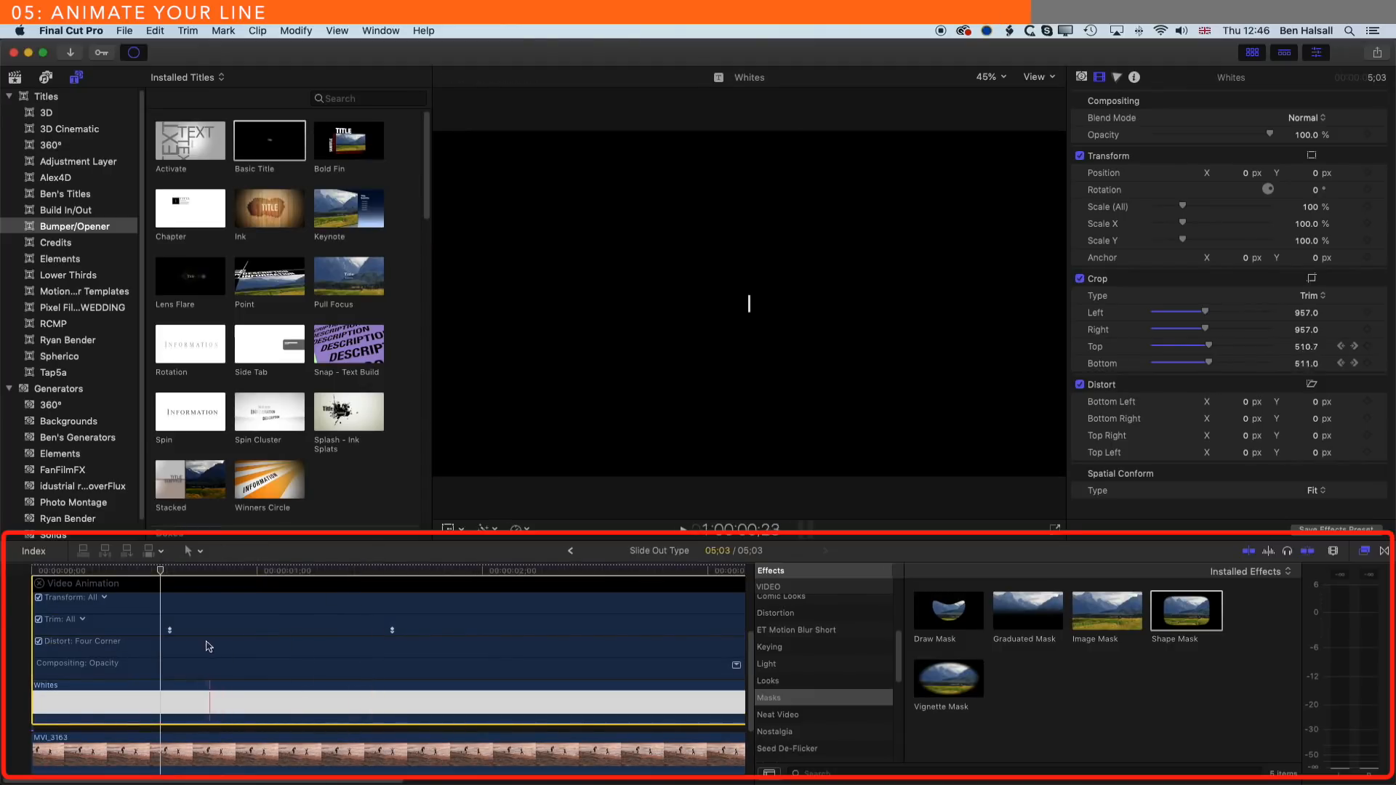
Step: Move the first Trim keyframe of the Whites clip ahead of 0;18 and the second to just before 1;00, and scrub the line's growth
{"action": "left_click_drag", "start_coordinate": [159, 572], "coordinate": [190, 574]}
{"action": "left_click", "coordinate": [169, 629]}
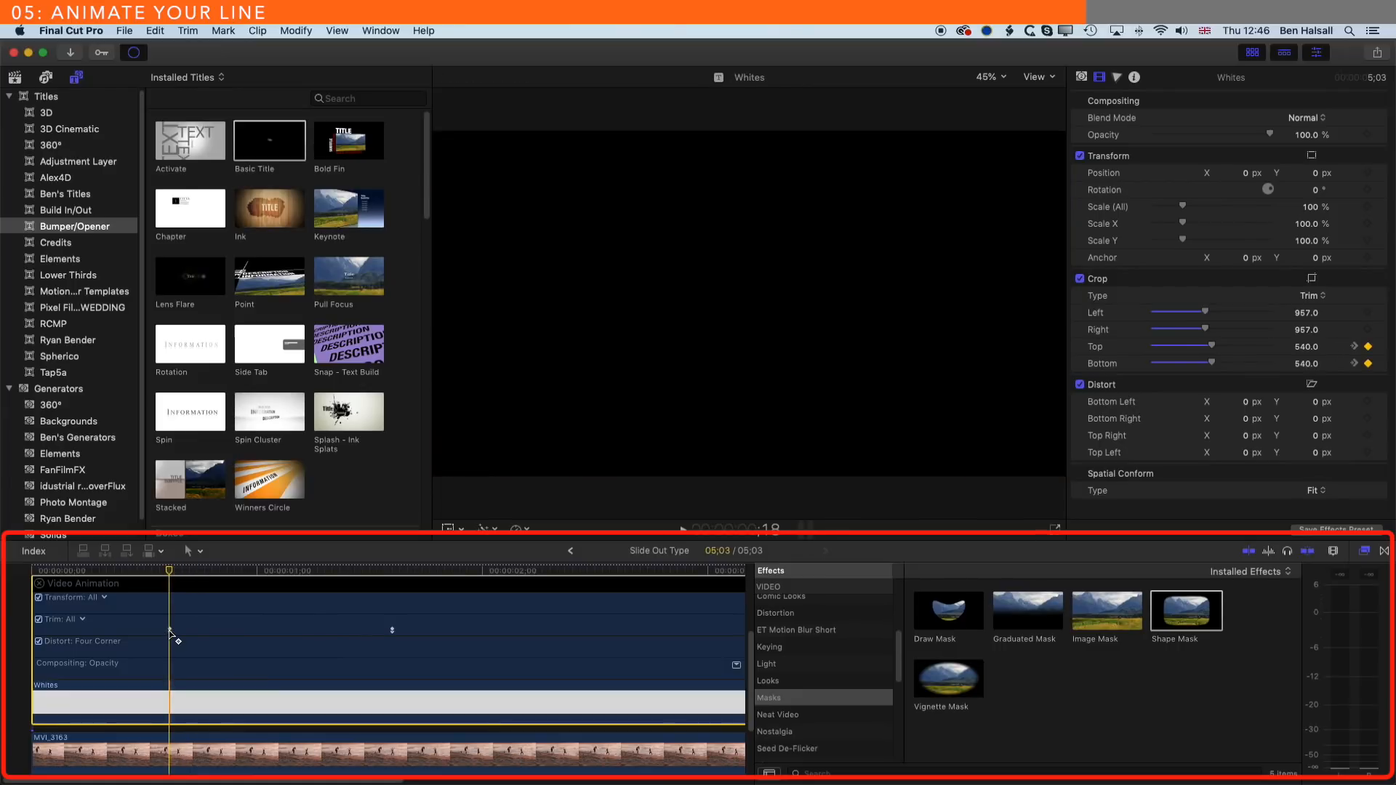
{"action": "left_click_drag", "start_coordinate": [169, 630], "coordinate": [129, 630]}
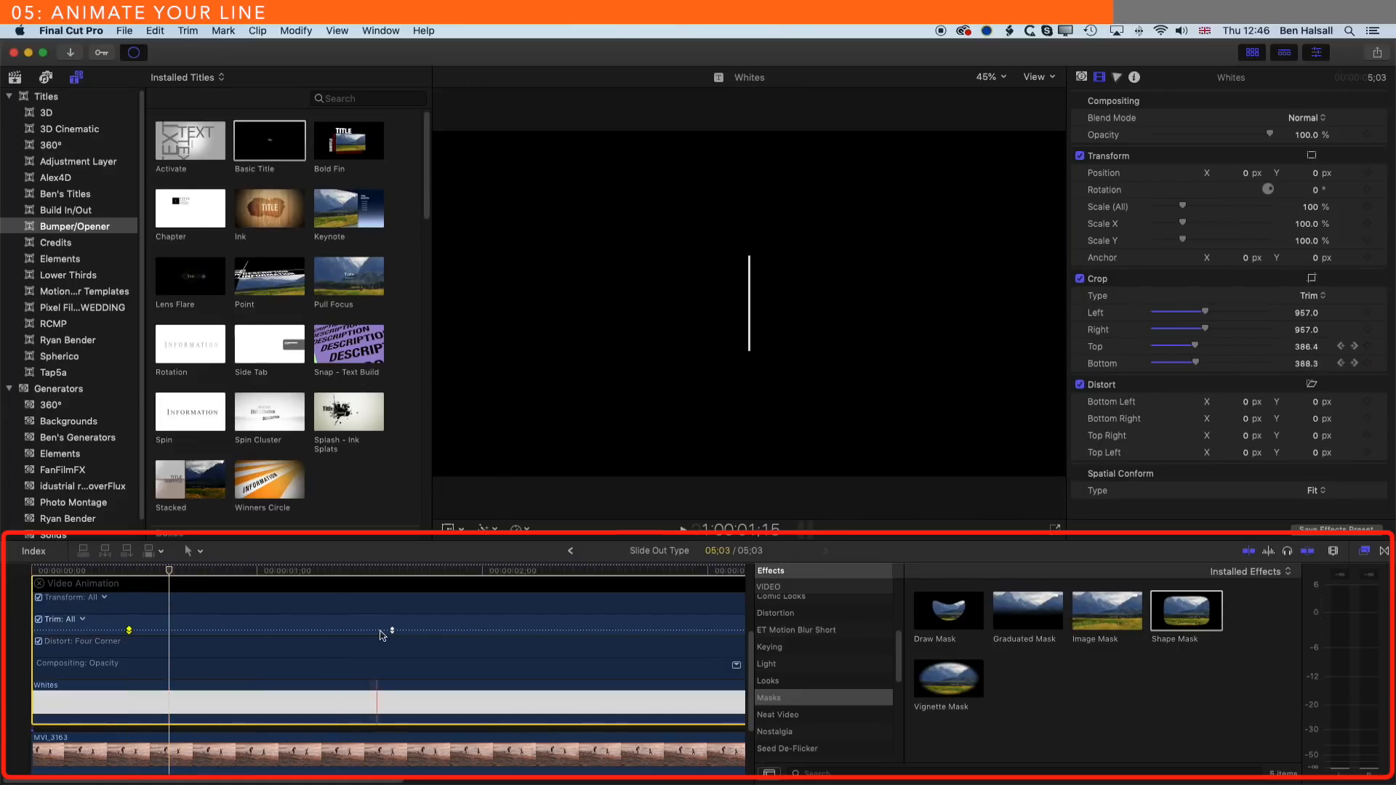
{"action": "left_click_drag", "start_coordinate": [392, 630], "coordinate": [234, 629]}
{"action": "mouse_move", "coordinate": [158, 572]}
{"action": "left_mouse_down"}
{"action": "mouse_move", "coordinate": [145, 572]}
{"action": "mouse_move", "coordinate": [187, 573]}
{"action": "mouse_move", "coordinate": [174, 573]}
{"action": "left_mouse_up"}
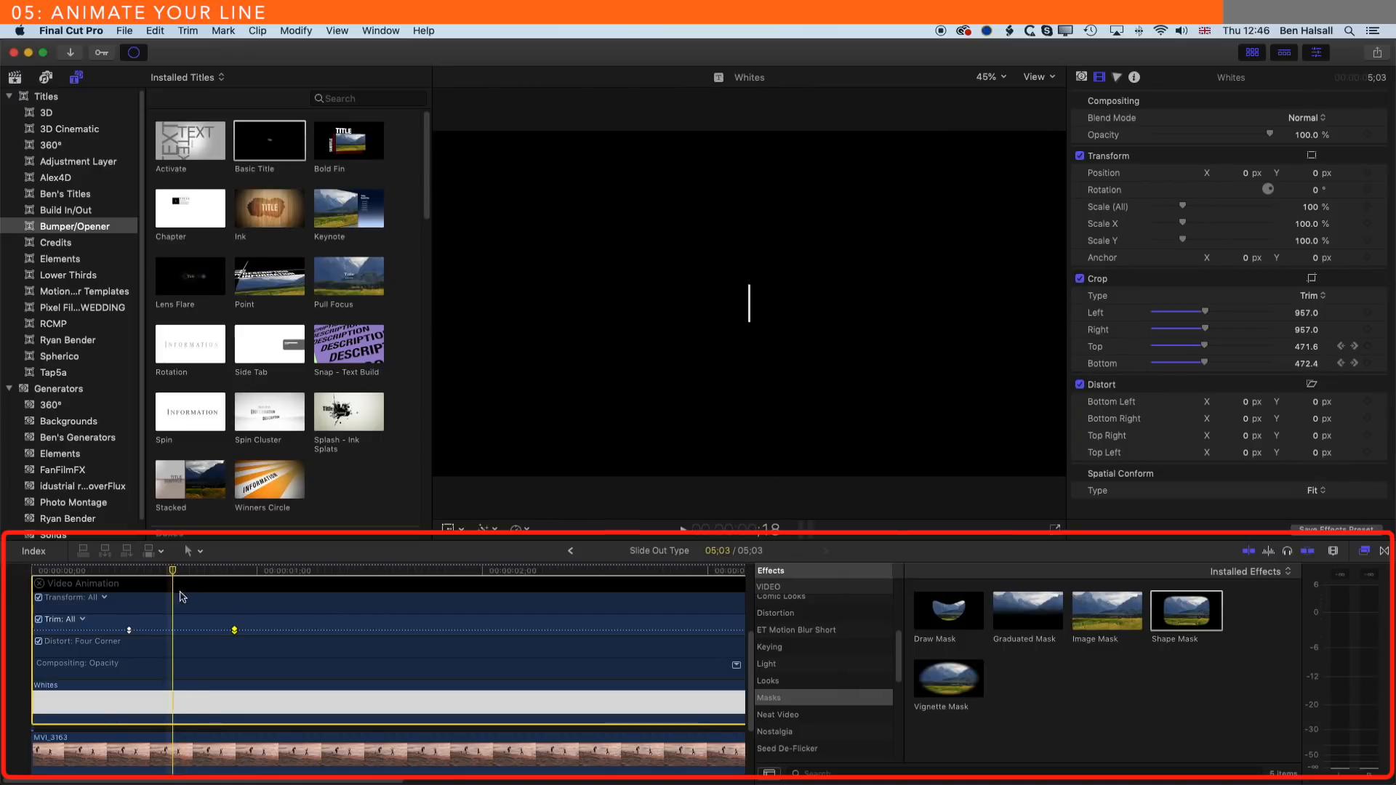
Step: Turn on the Transform controls for the Whites clip and fine-adjust the line's position against the text at 0;21
{"action": "left_click", "coordinate": [449, 529]}
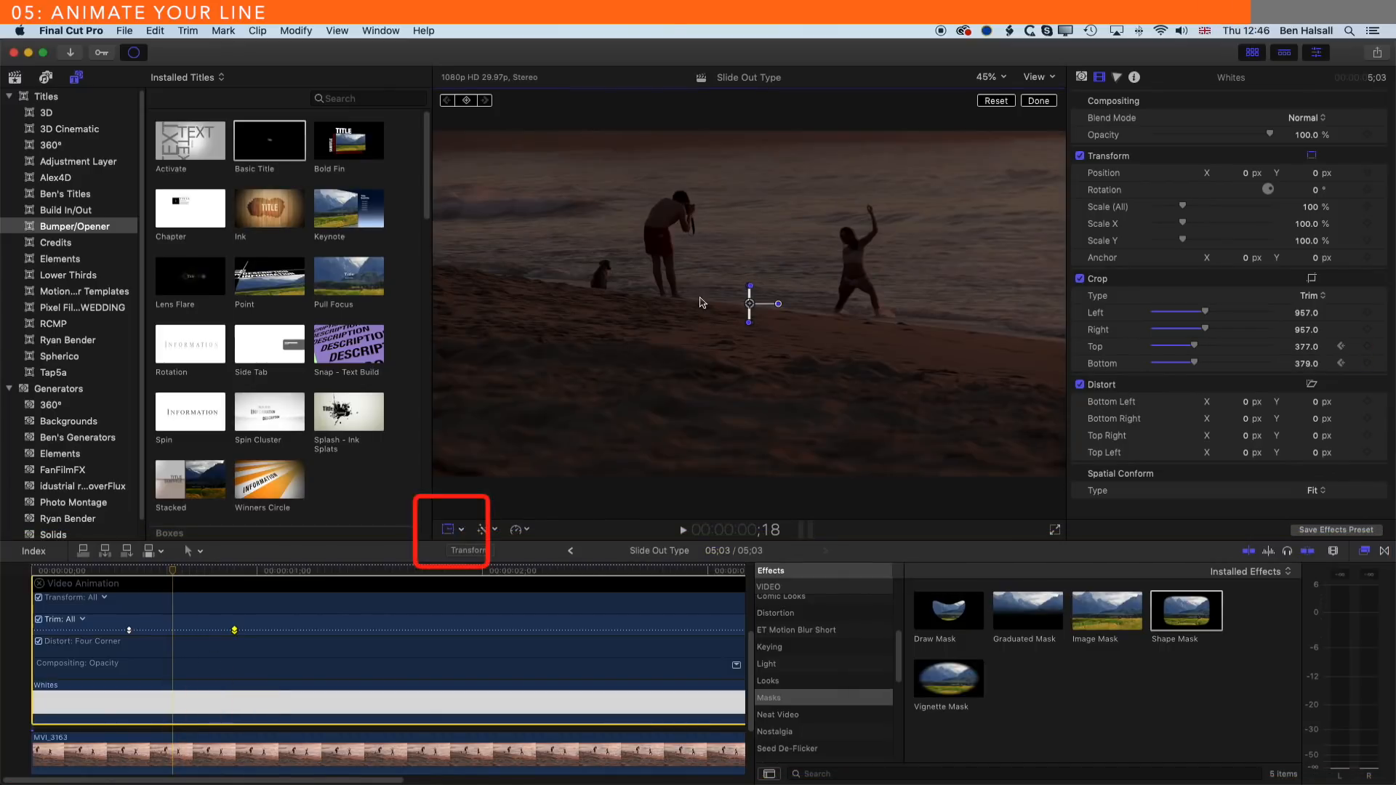
{"action": "left_click_drag", "start_coordinate": [179, 574], "coordinate": [189, 573]}
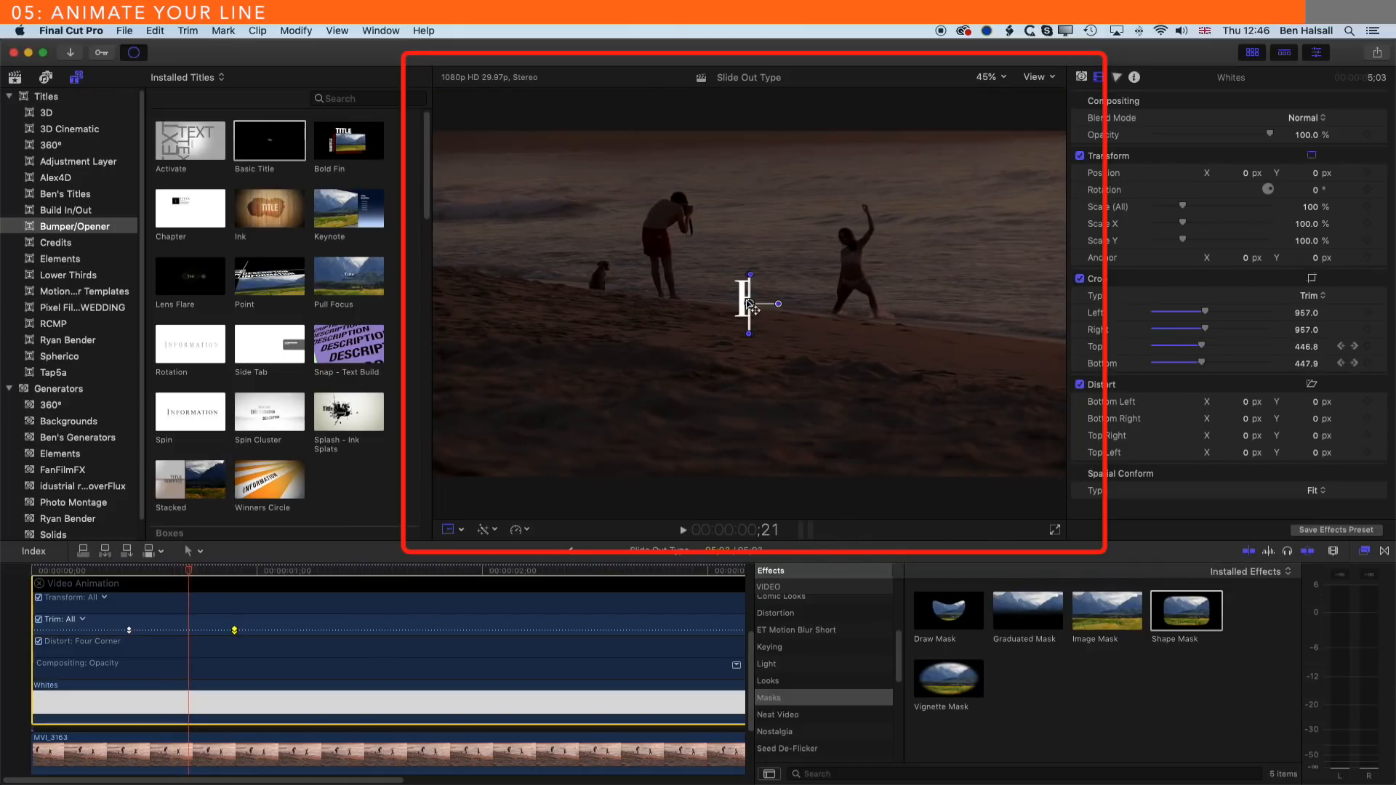
{"action": "left_click_drag", "start_coordinate": [748, 302], "coordinate": [749, 303]}
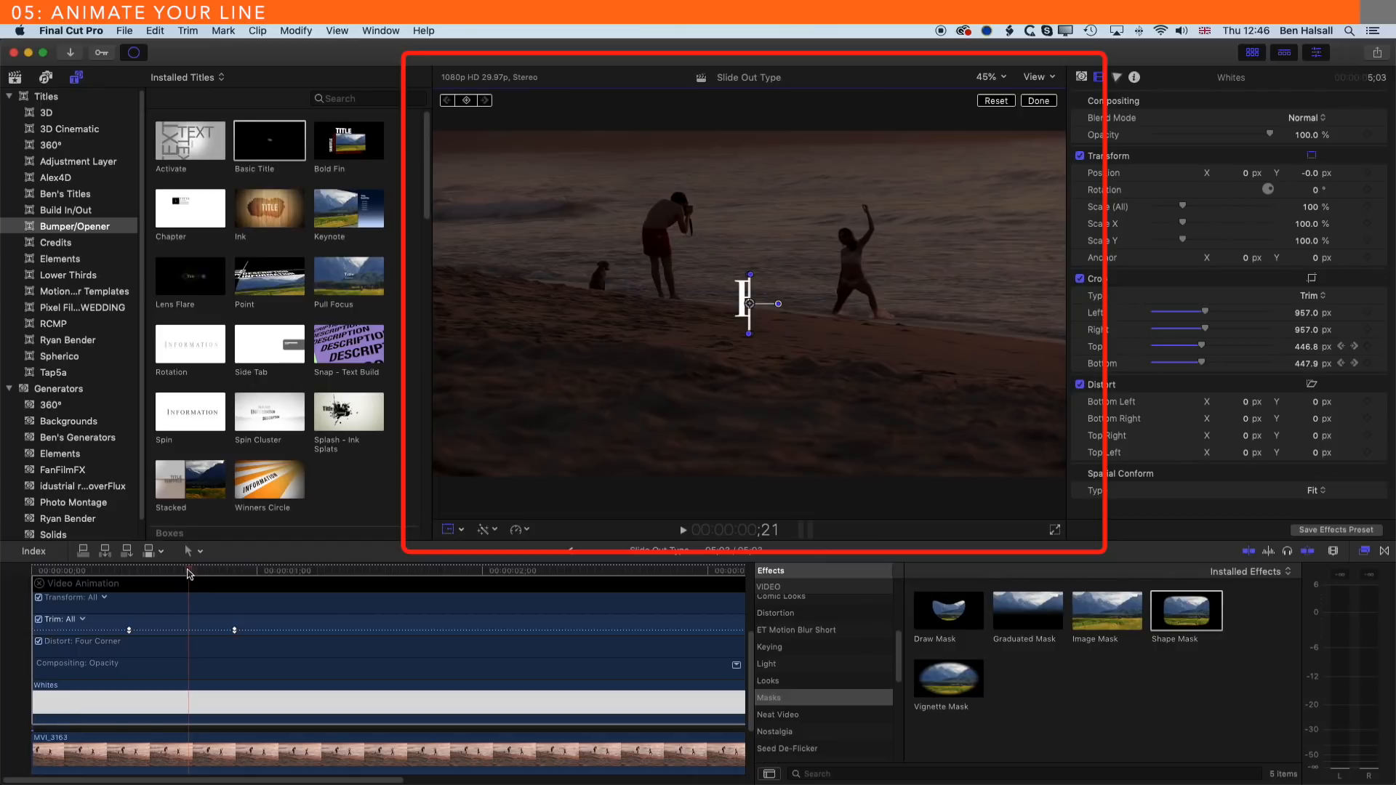
Step: Play the title animation from the start, scrub its opening, and hide the video animation of the Whites clip
{"action": "left_click", "coordinate": [34, 574]}
{"action": "key", "text": "space"}
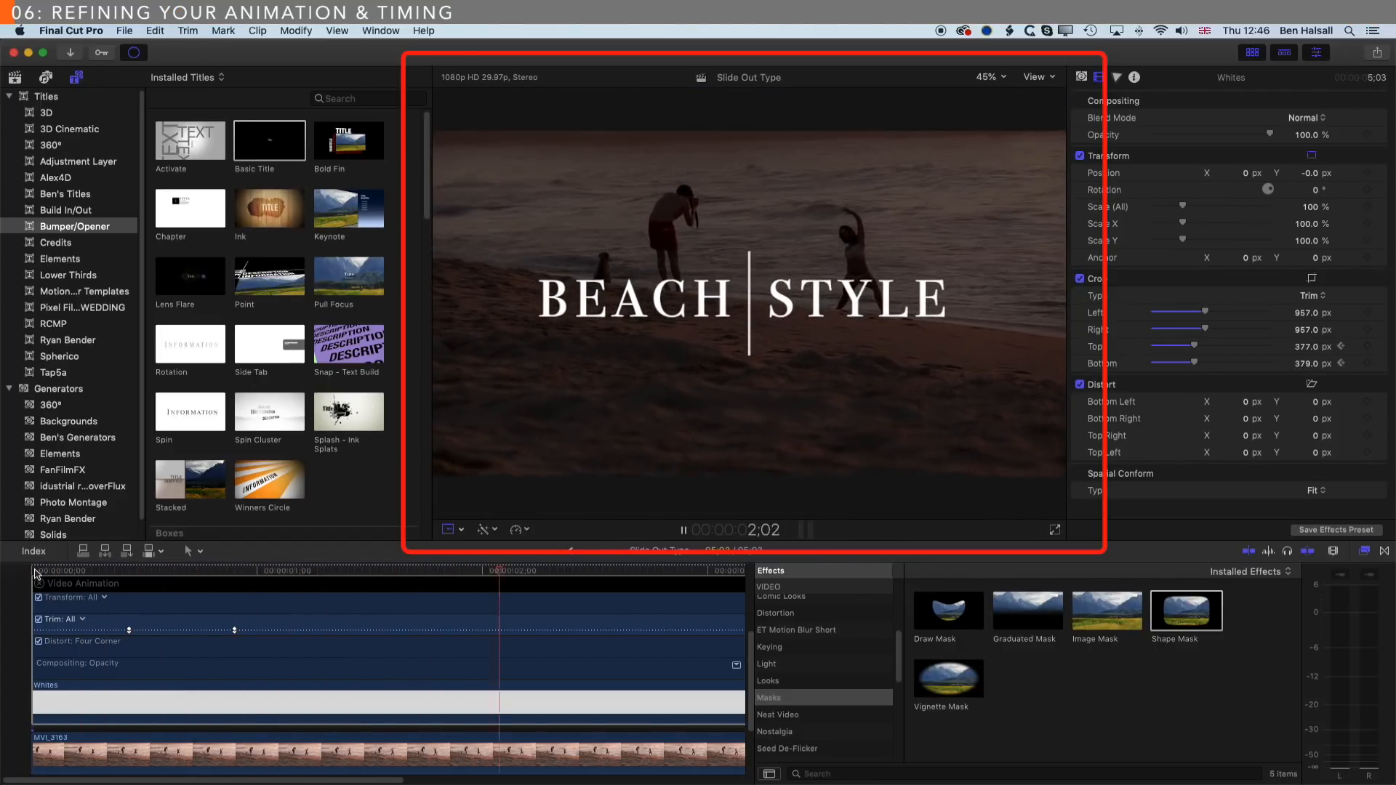
{"action": "key", "text": "space"}
{"action": "left_click", "coordinate": [144, 571]}
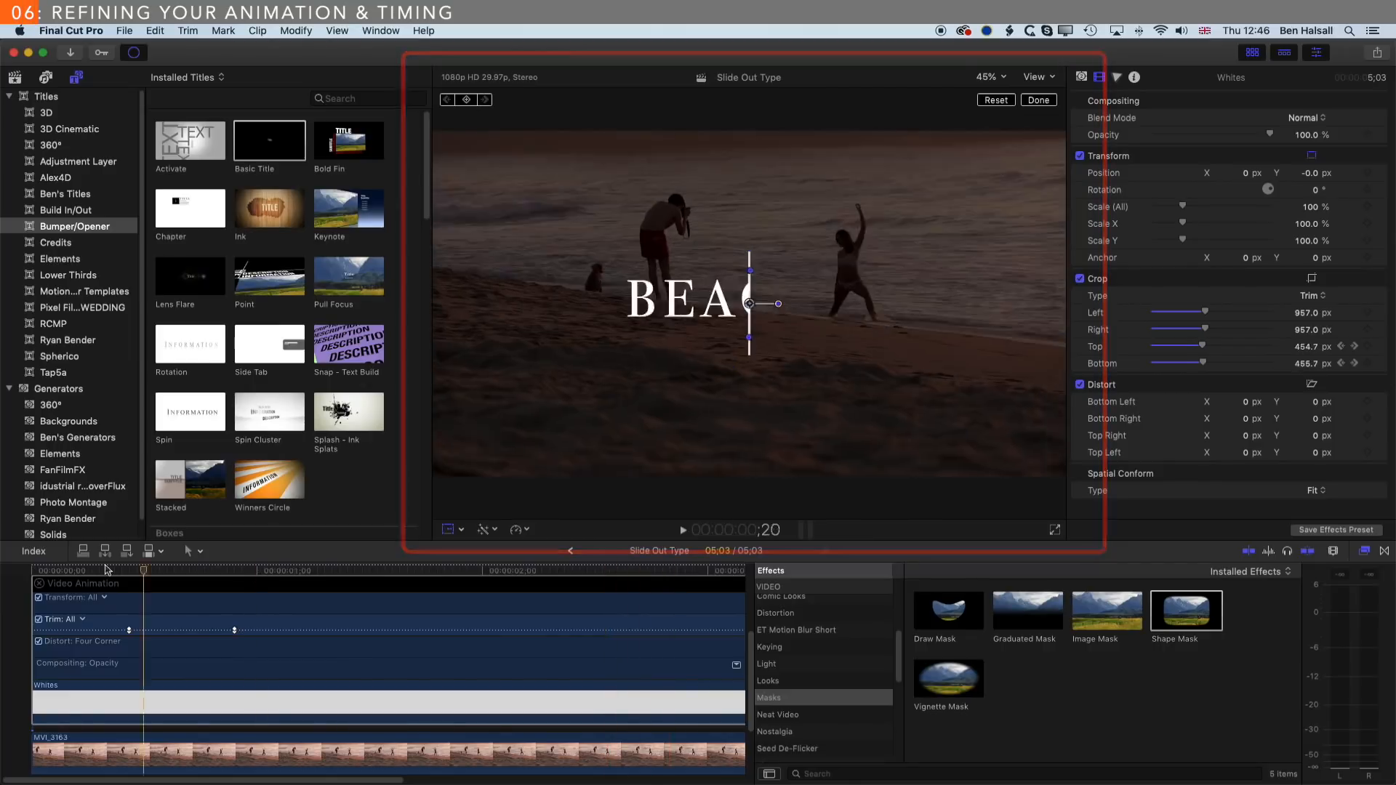
{"action": "left_click_drag", "start_coordinate": [105, 567], "coordinate": [4, 567]}
{"action": "left_click", "coordinate": [40, 583]}
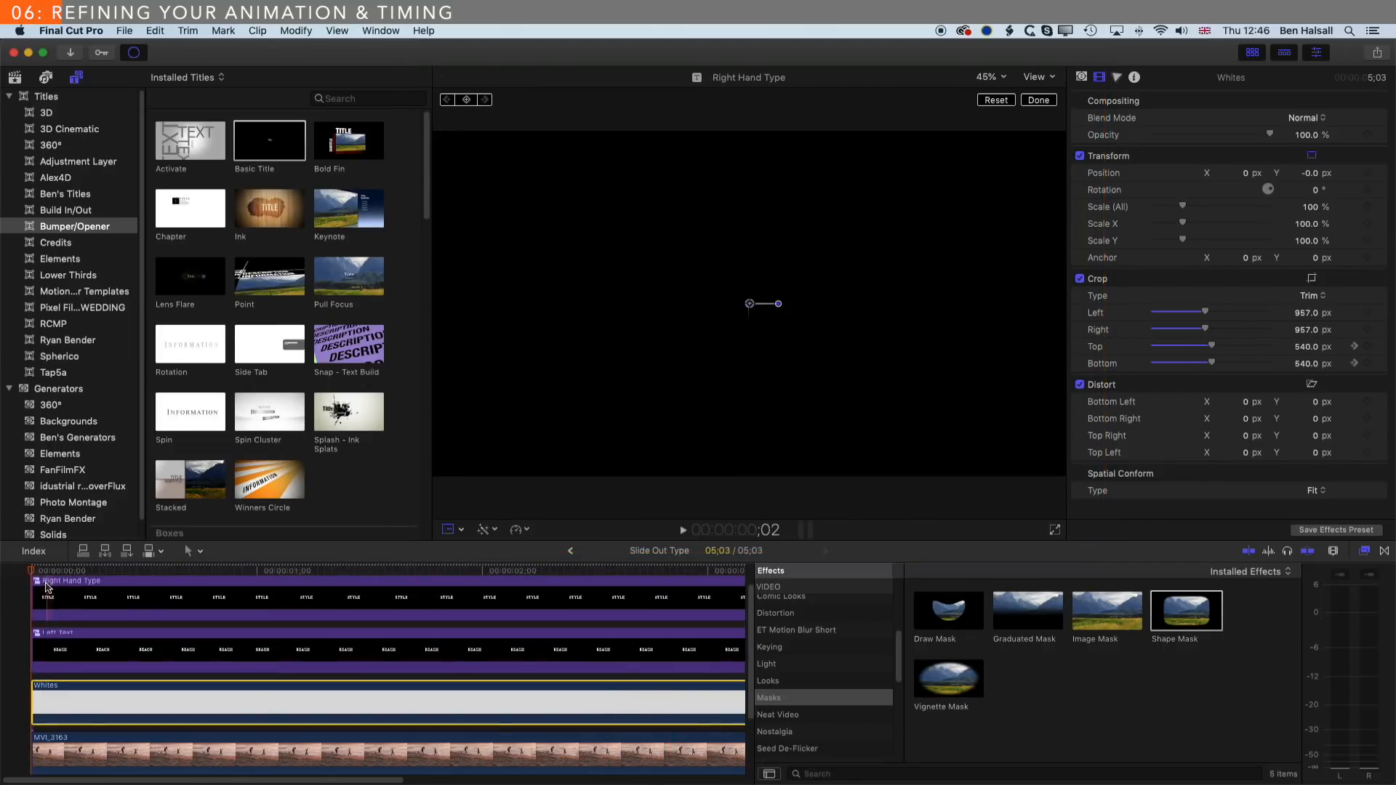
Step: Open the Left Text compound clip and show the video animation of the beach title inside it
{"action": "left_click", "coordinate": [198, 654]}
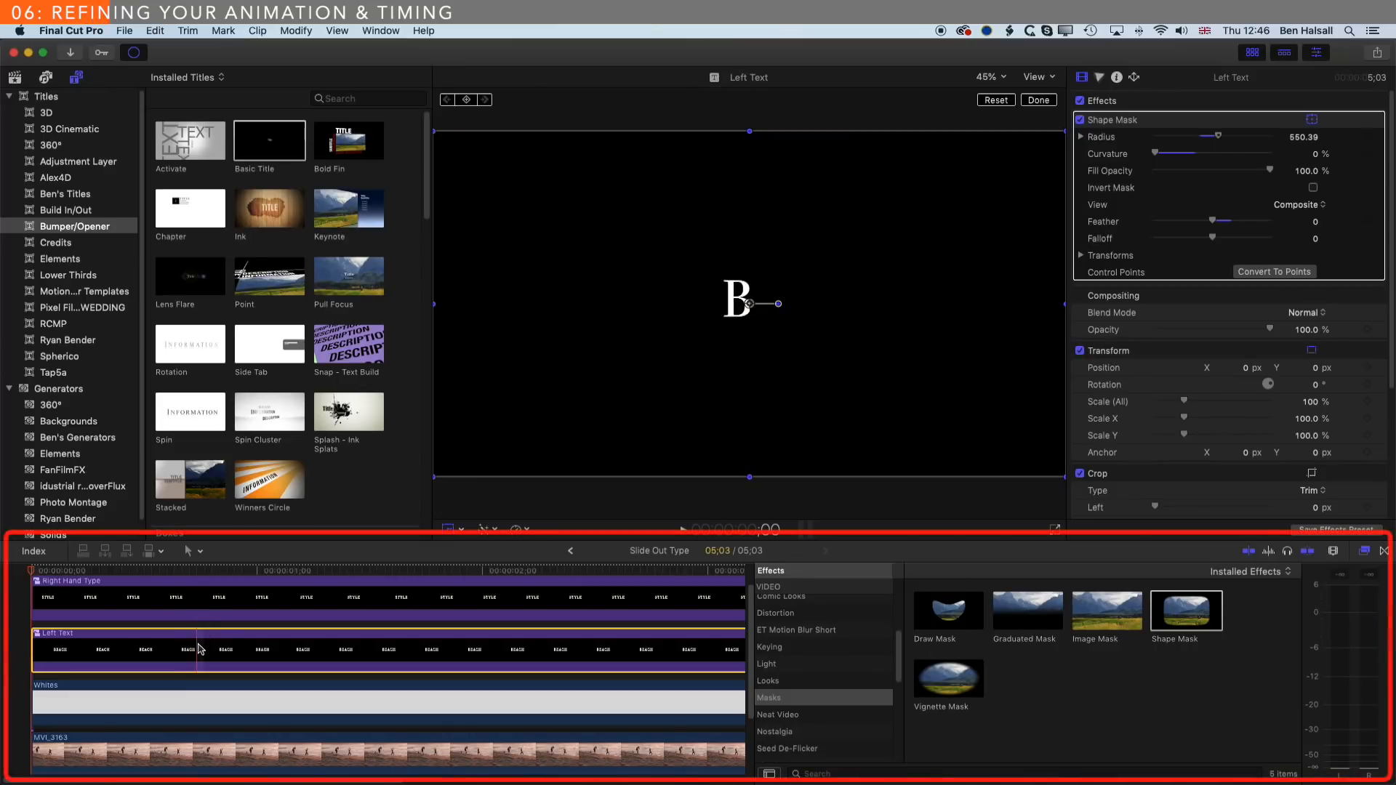
{"action": "double_click", "coordinate": [200, 646]}
{"action": "left_click", "coordinate": [210, 666]}
{"action": "right_click", "coordinate": [211, 666]}
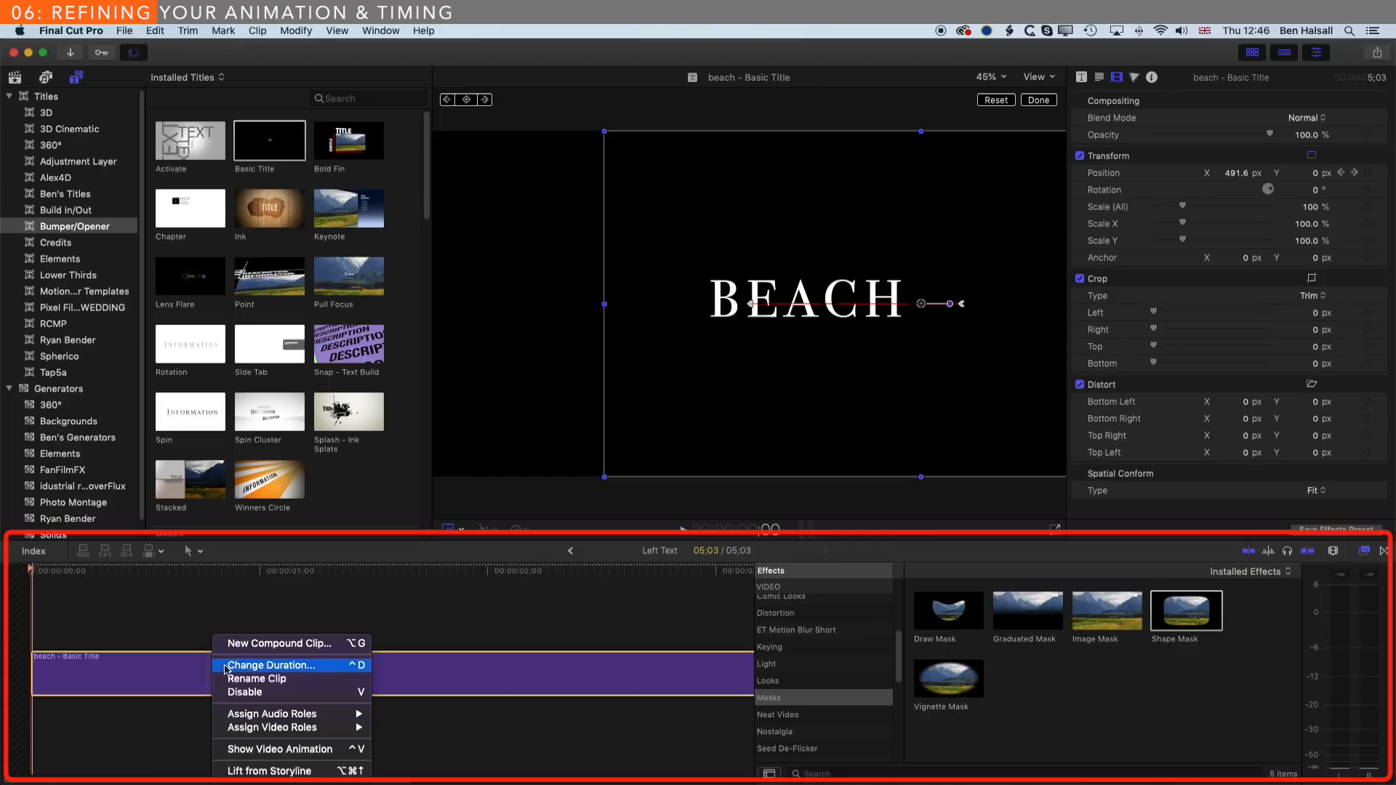
{"action": "left_click", "coordinate": [258, 749]}
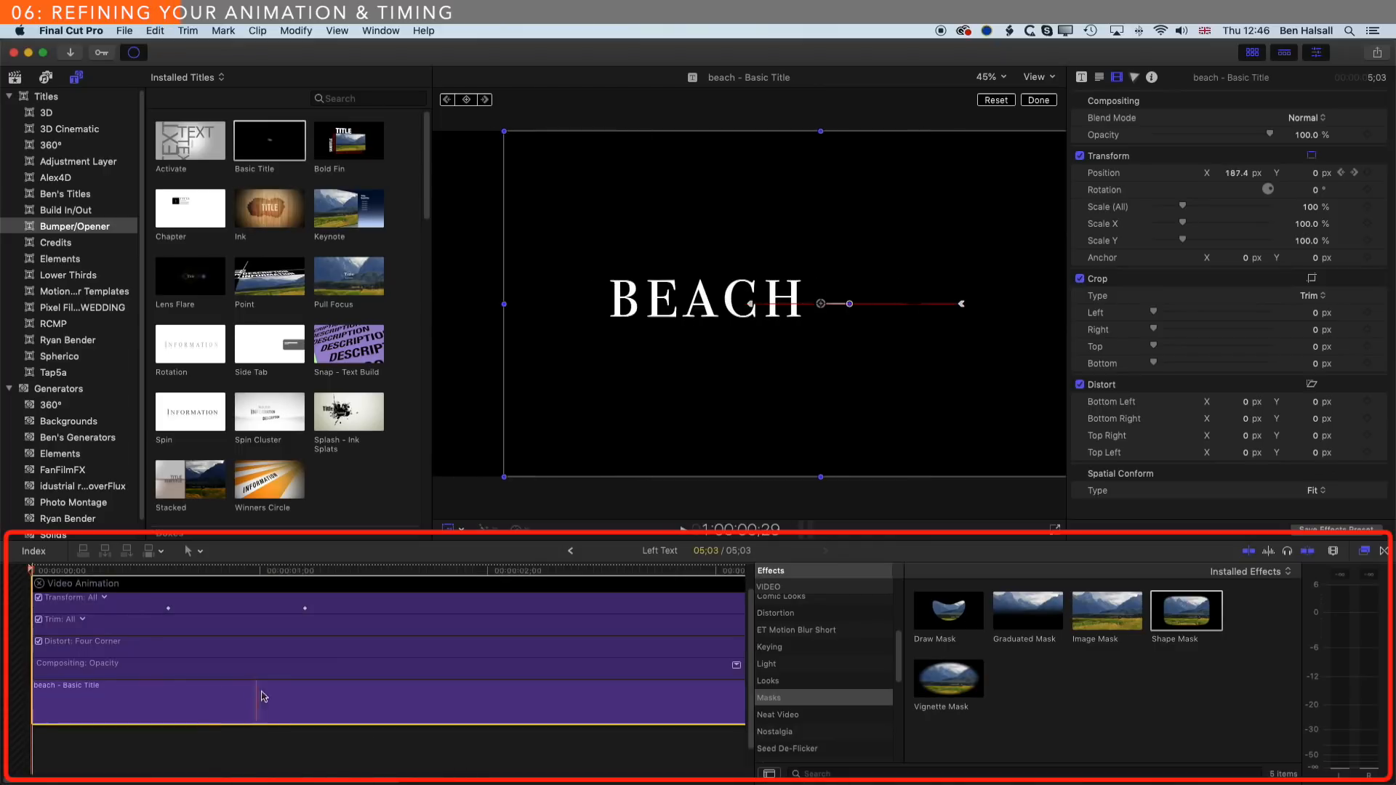
Step: Move the beach title's first Transform keyframe slightly earlier and its second slightly later, returning to the Slide Out Type timeline
{"action": "left_click_drag", "start_coordinate": [305, 609], "coordinate": [327, 609]}
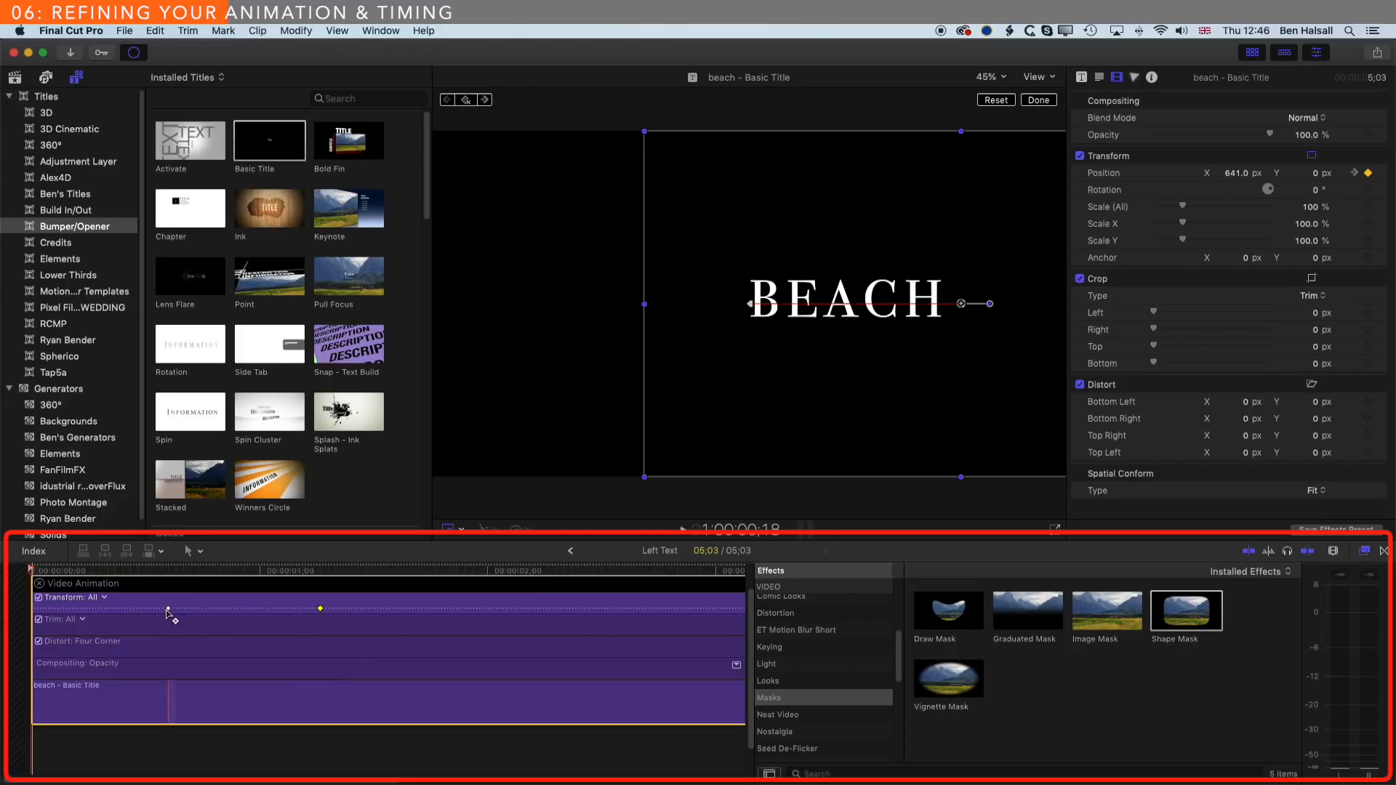
{"action": "left_click_drag", "start_coordinate": [168, 608], "coordinate": [145, 609]}
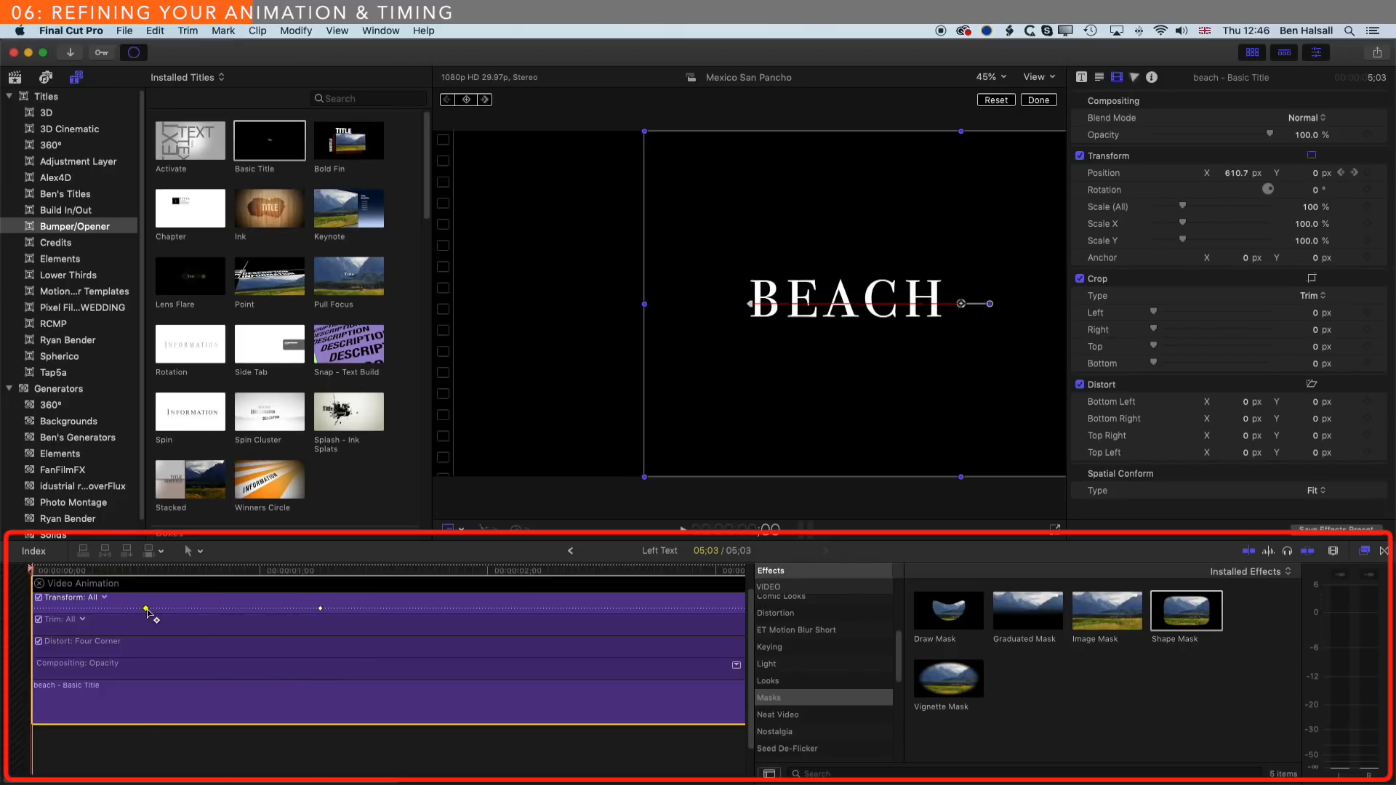
{"action": "left_click", "coordinate": [570, 551]}
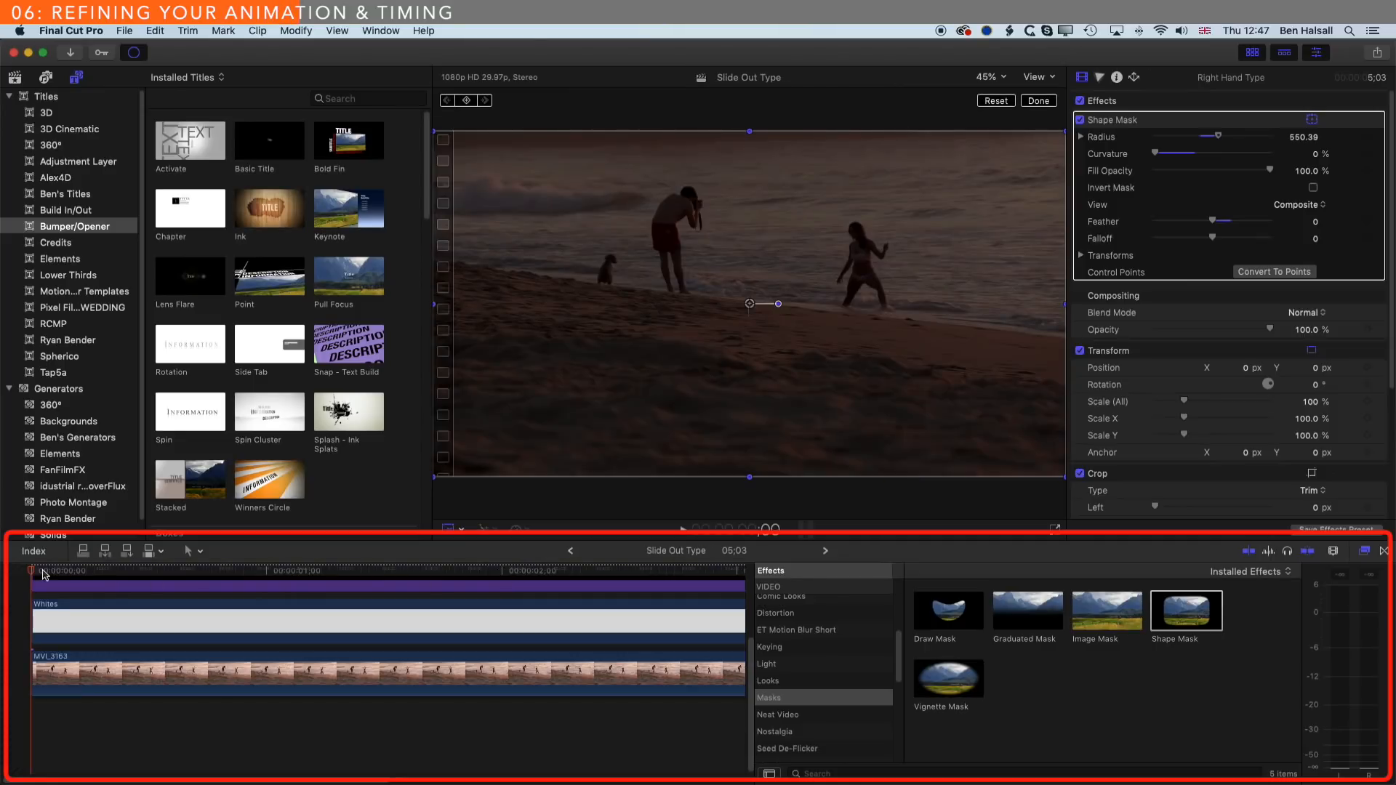
Step: Play the Slide Out Type animation from the start to check the timing of the words against the line
{"action": "key", "text": "space"}
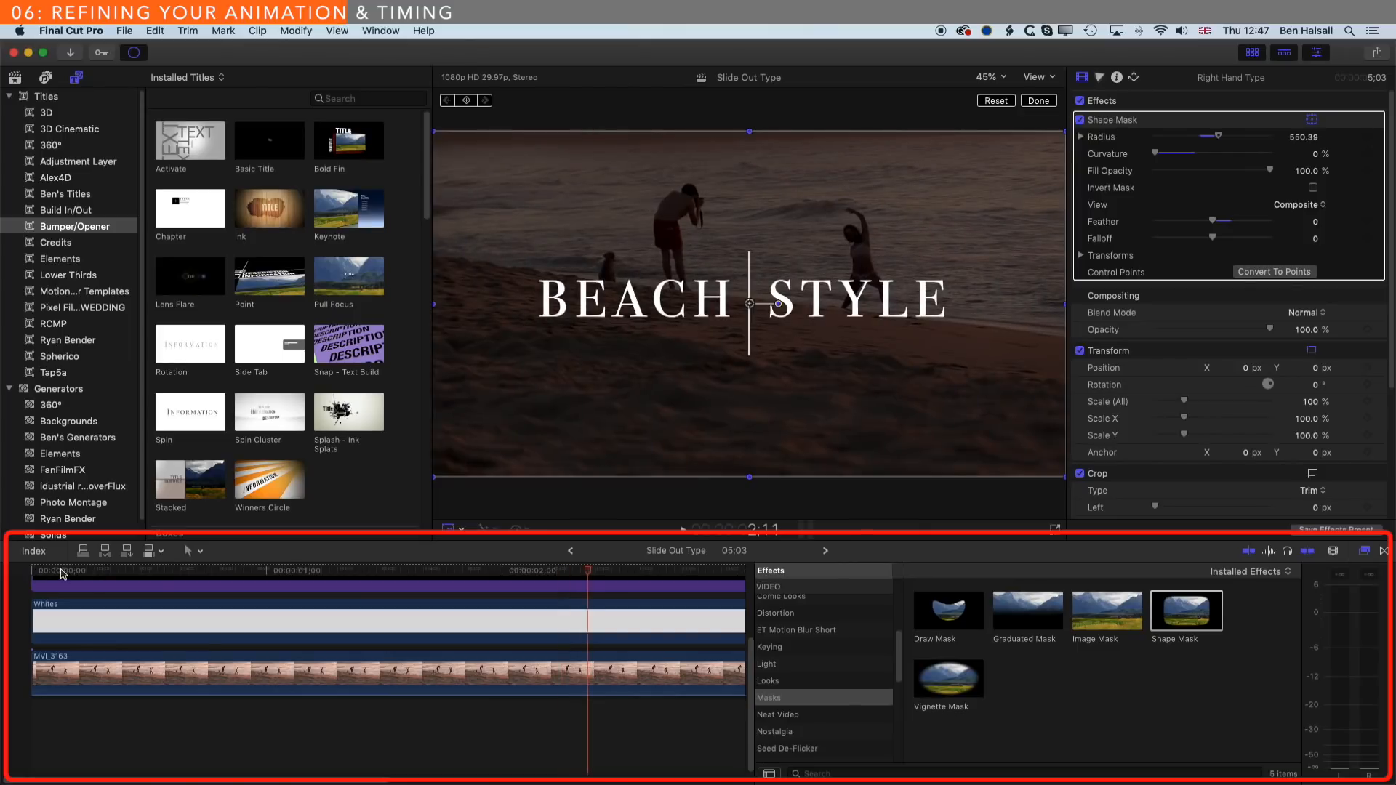
{"action": "left_click", "coordinate": [61, 571]}
{"action": "left_click_drag", "start_coordinate": [63, 570], "coordinate": [0, 571]}
{"action": "key", "text": "space"}
Step: Trim the start of both the Left Text and Right Hand Type clips to 0;12, just before the line appears
{"action": "key", "text": "Right"}
{"action": "key", "text": "Right"}
{"action": "key", "text": "Right"}
{"action": "key", "text": "Left"}
{"action": "key", "text": "Left"}
{"action": "key", "text": "Left"}
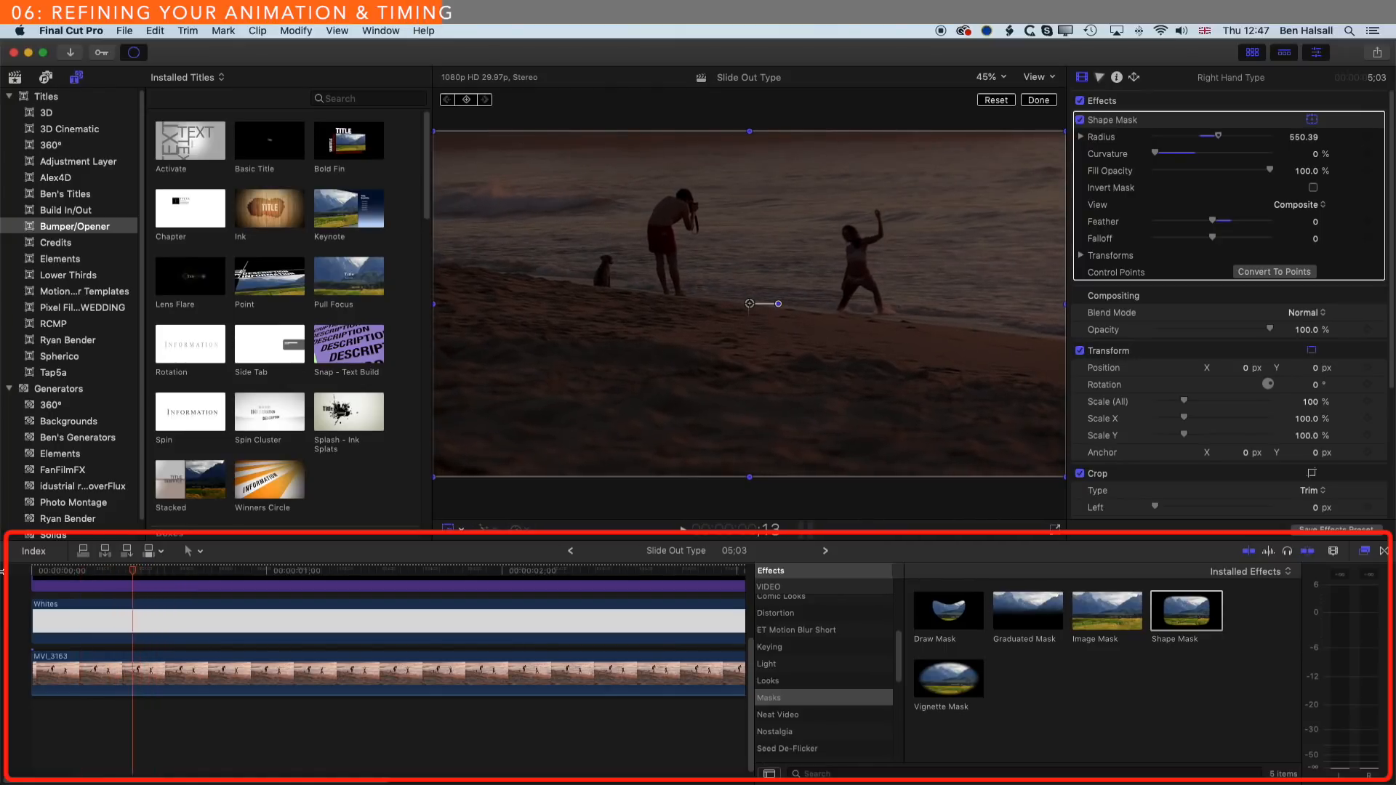
{"action": "key", "text": "Left"}
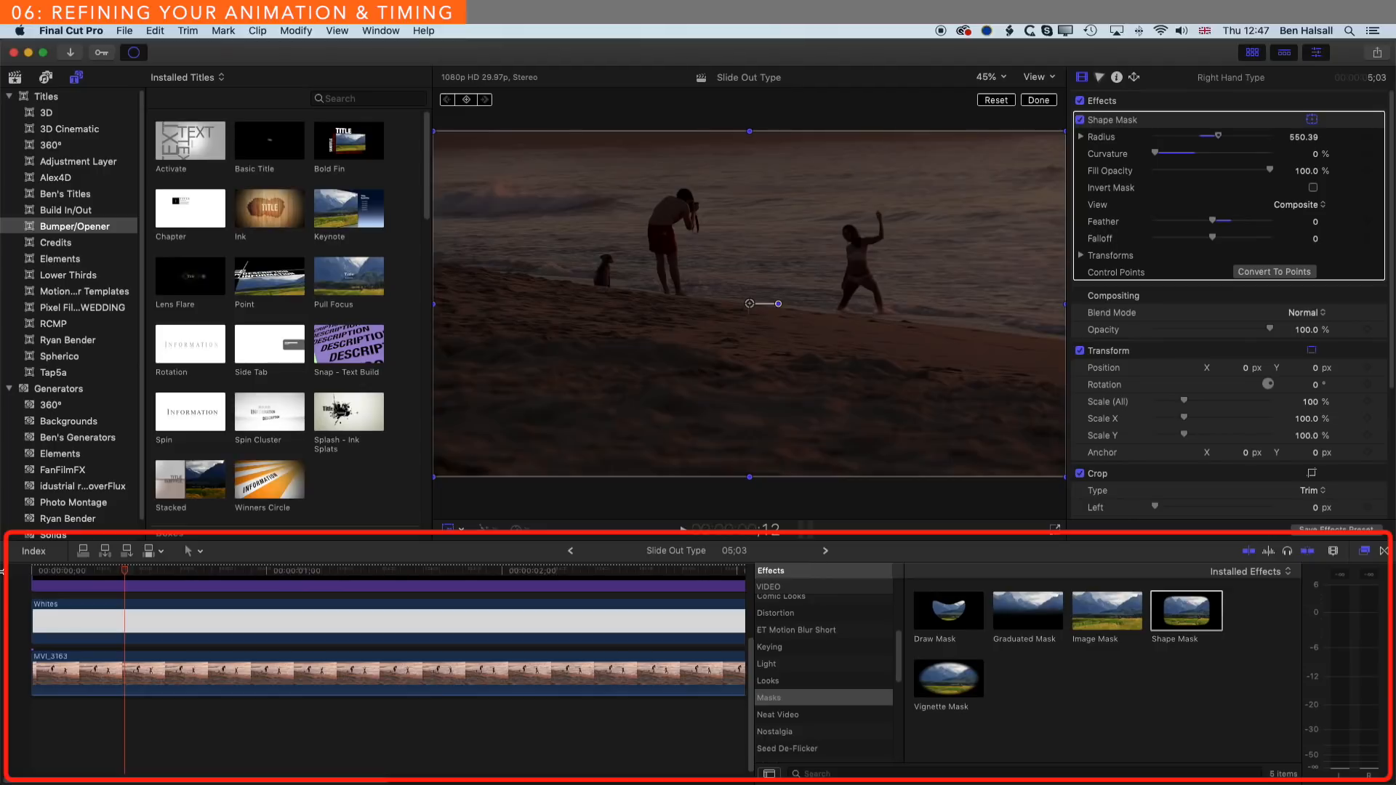
{"action": "scroll", "coordinate": [22, 604], "scroll_direction": "up", "scroll_amount": 3}
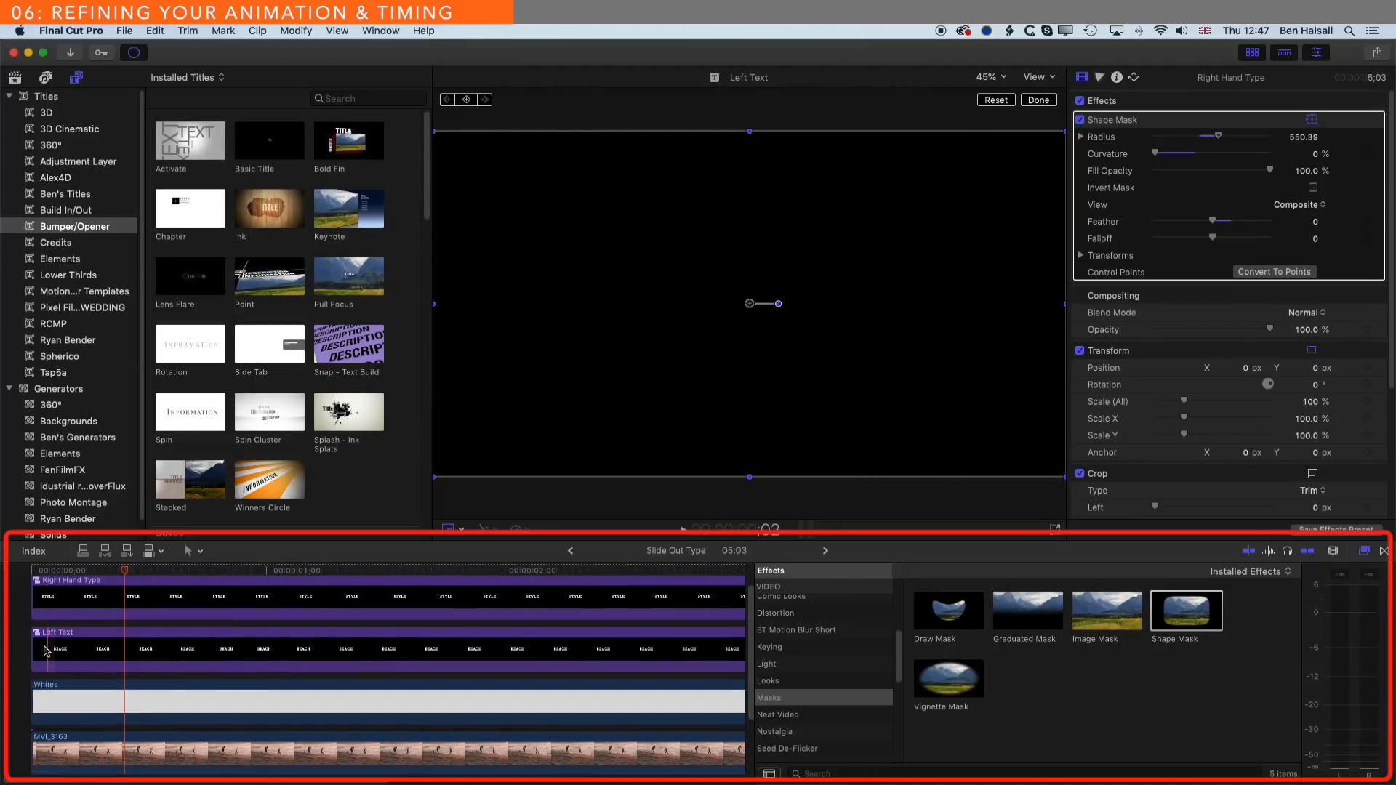
{"action": "left_click_drag", "start_coordinate": [47, 648], "coordinate": [125, 648]}
{"action": "left_click_drag", "start_coordinate": [34, 600], "coordinate": [128, 599]}
Step: Play the opening, show the video animation of the Whites clip, and move its second Trim keyframe slightly earlier
{"action": "key", "text": "Home"}
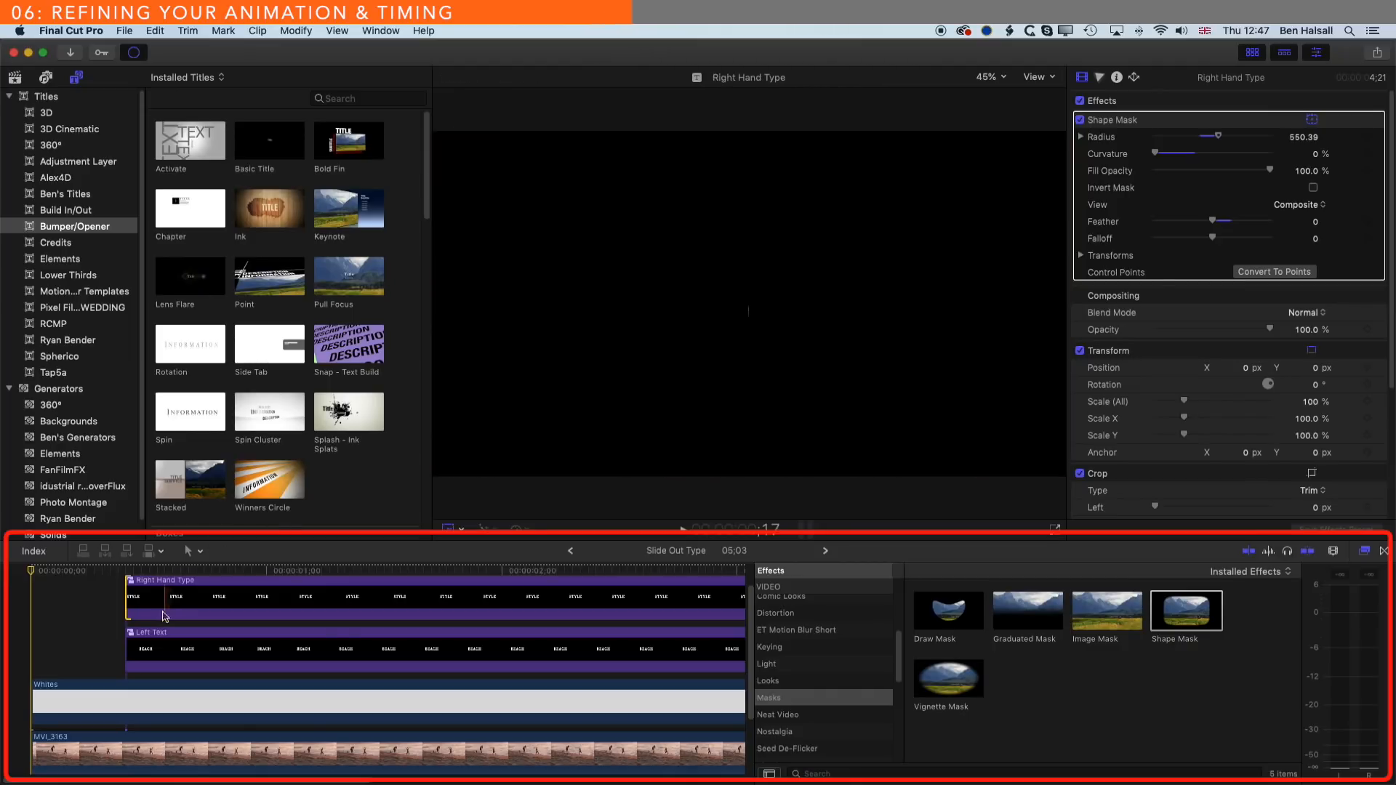
{"action": "key", "text": "space"}
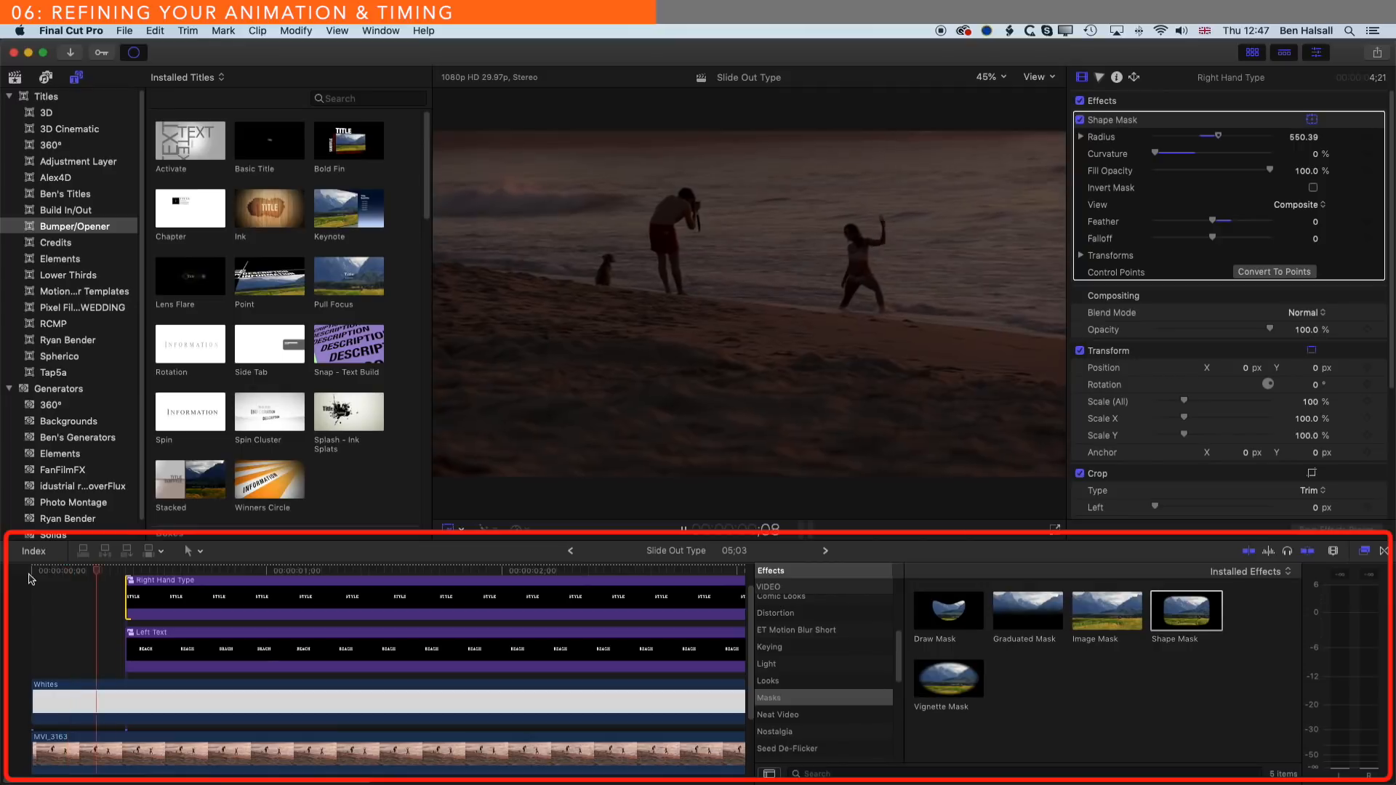
{"action": "left_click", "coordinate": [162, 703]}
{"action": "right_click", "coordinate": [162, 702]}
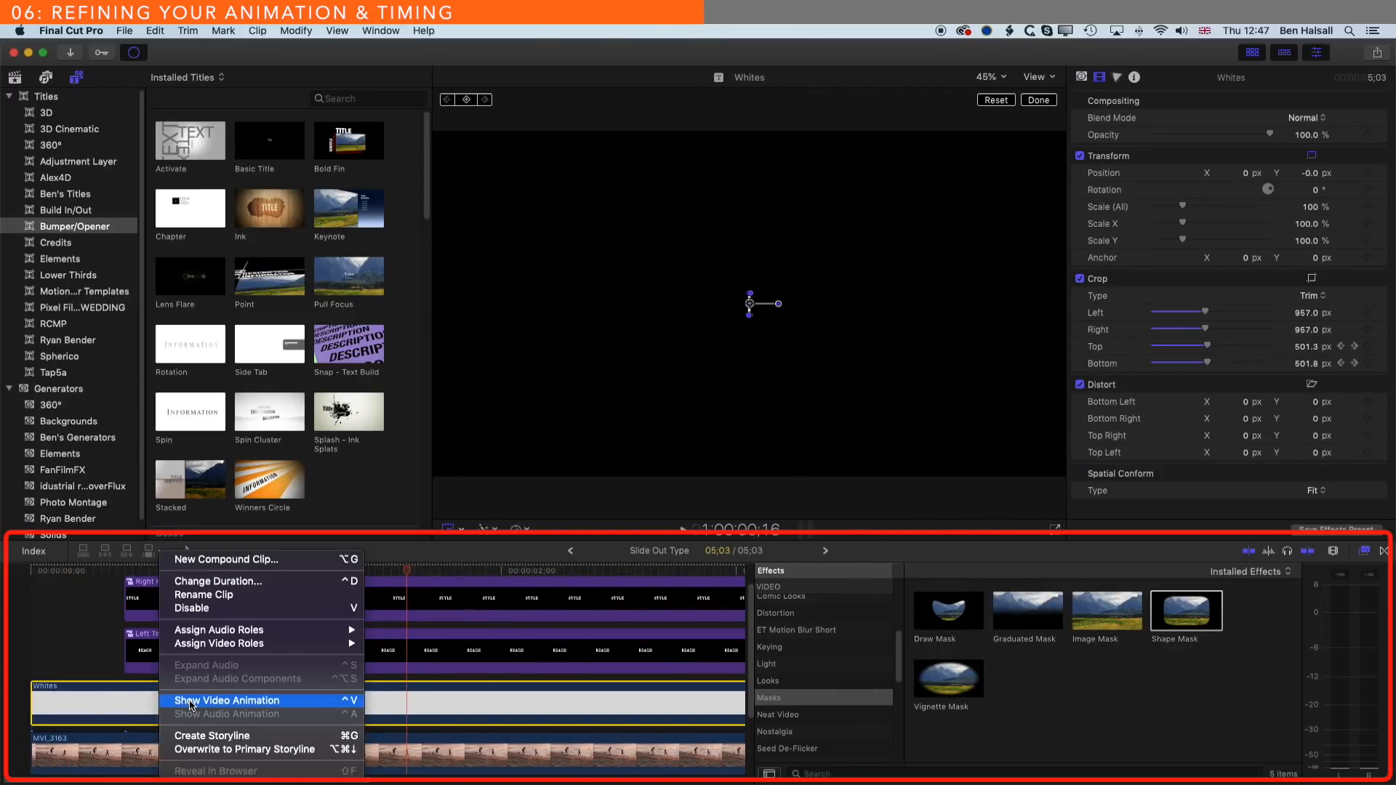
{"action": "left_click", "coordinate": [189, 701]}
{"action": "left_click_drag", "start_coordinate": [243, 633], "coordinate": [228, 631]}
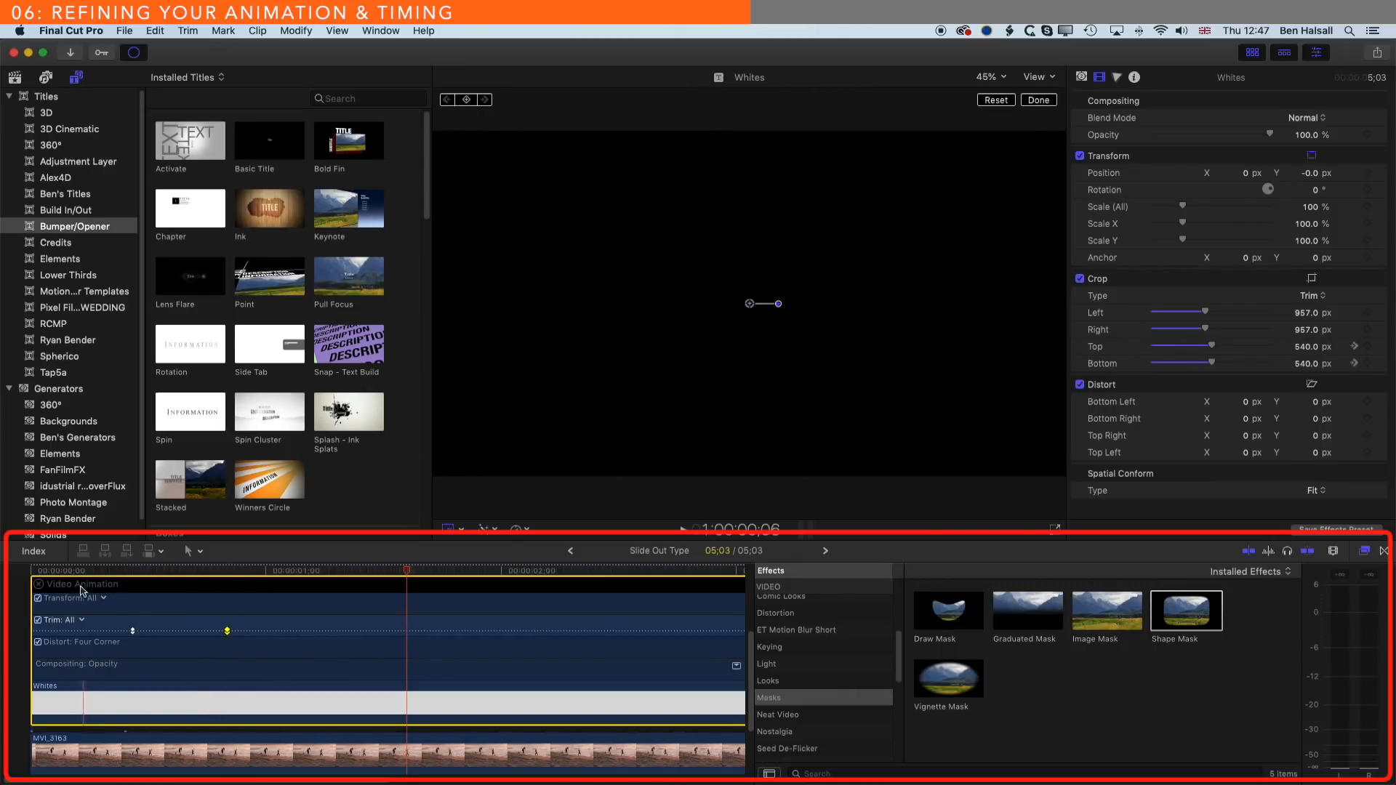
Step: Play the title from the start to check how quickly the line grows
{"action": "left_click", "coordinate": [28, 573]}
{"action": "key", "text": "space"}
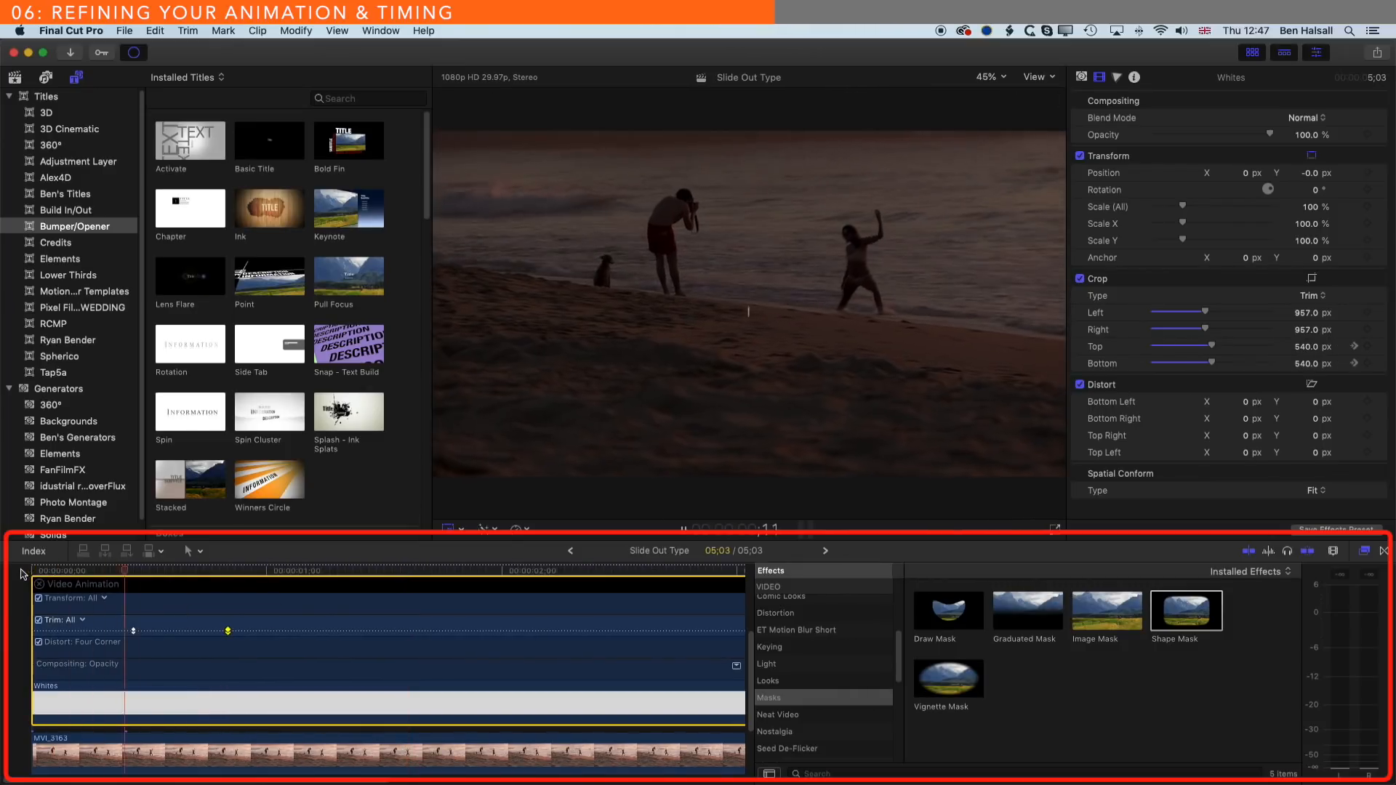
{"action": "key", "text": "space"}
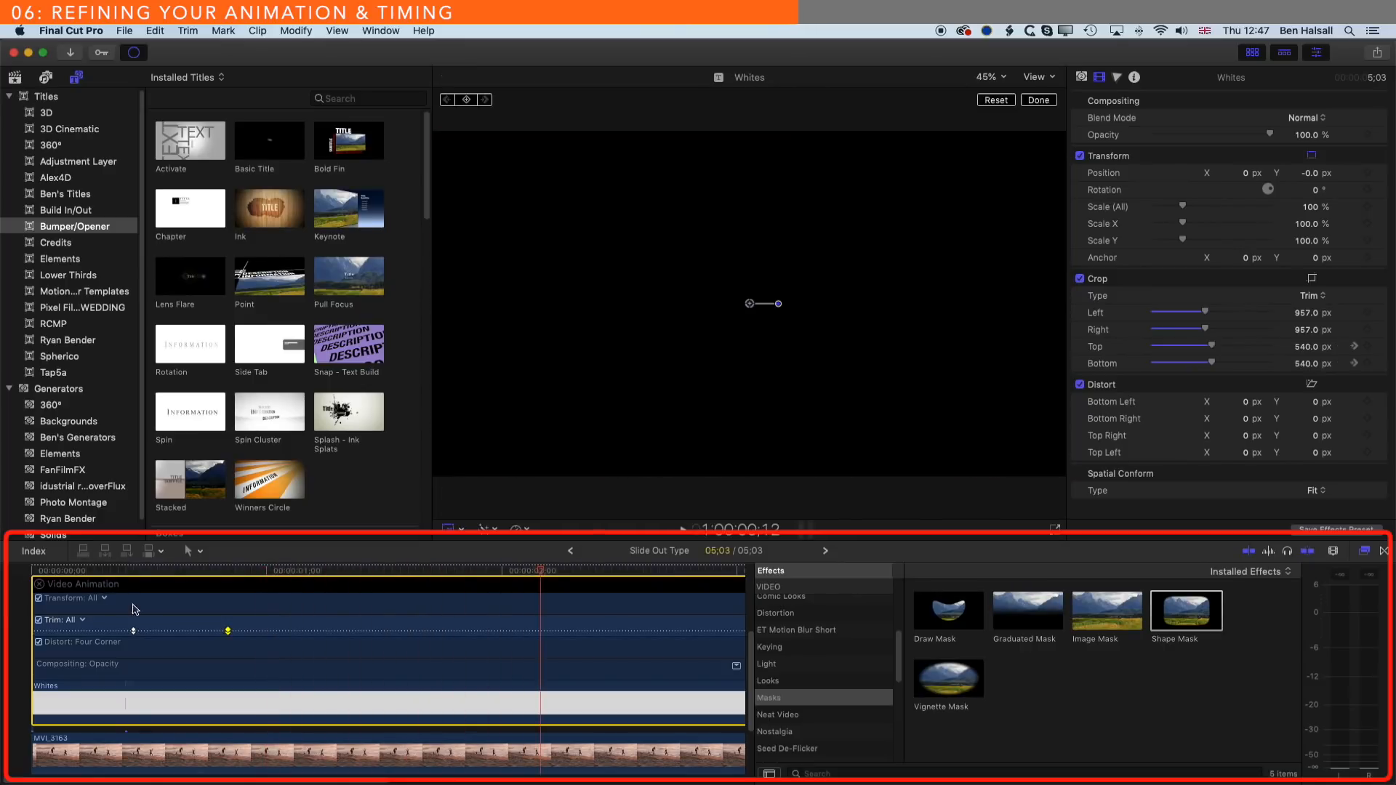
Step: Move the Whites clip's first Trim keyframe ahead of 0;12 and its second to shortly after 0;12, play the result, and hide the video animation
{"action": "left_click_drag", "start_coordinate": [133, 630], "coordinate": [85, 630]}
{"action": "left_click_drag", "start_coordinate": [228, 631], "coordinate": [164, 631]}
{"action": "left_click", "coordinate": [10, 573]}
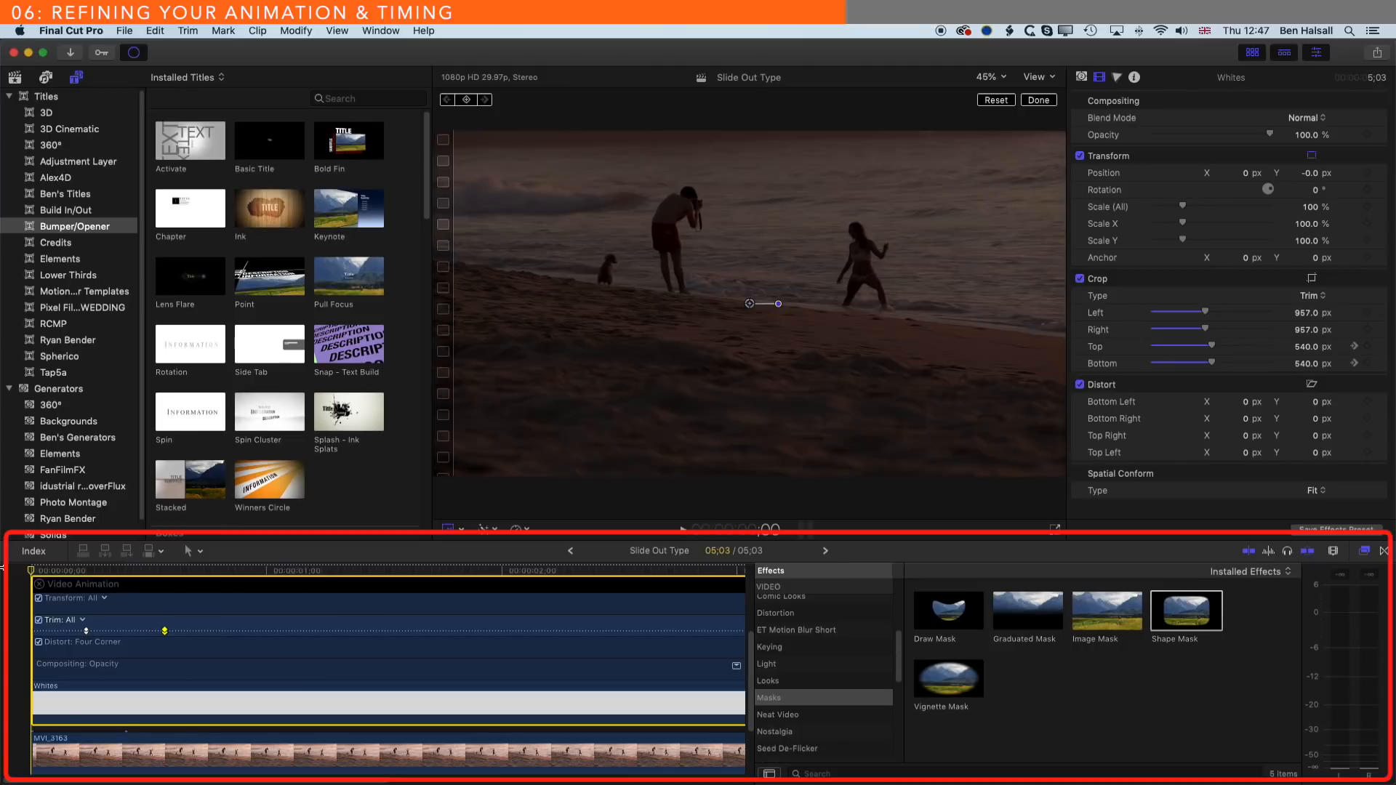
{"action": "key", "text": "space"}
{"action": "key", "text": "space"}
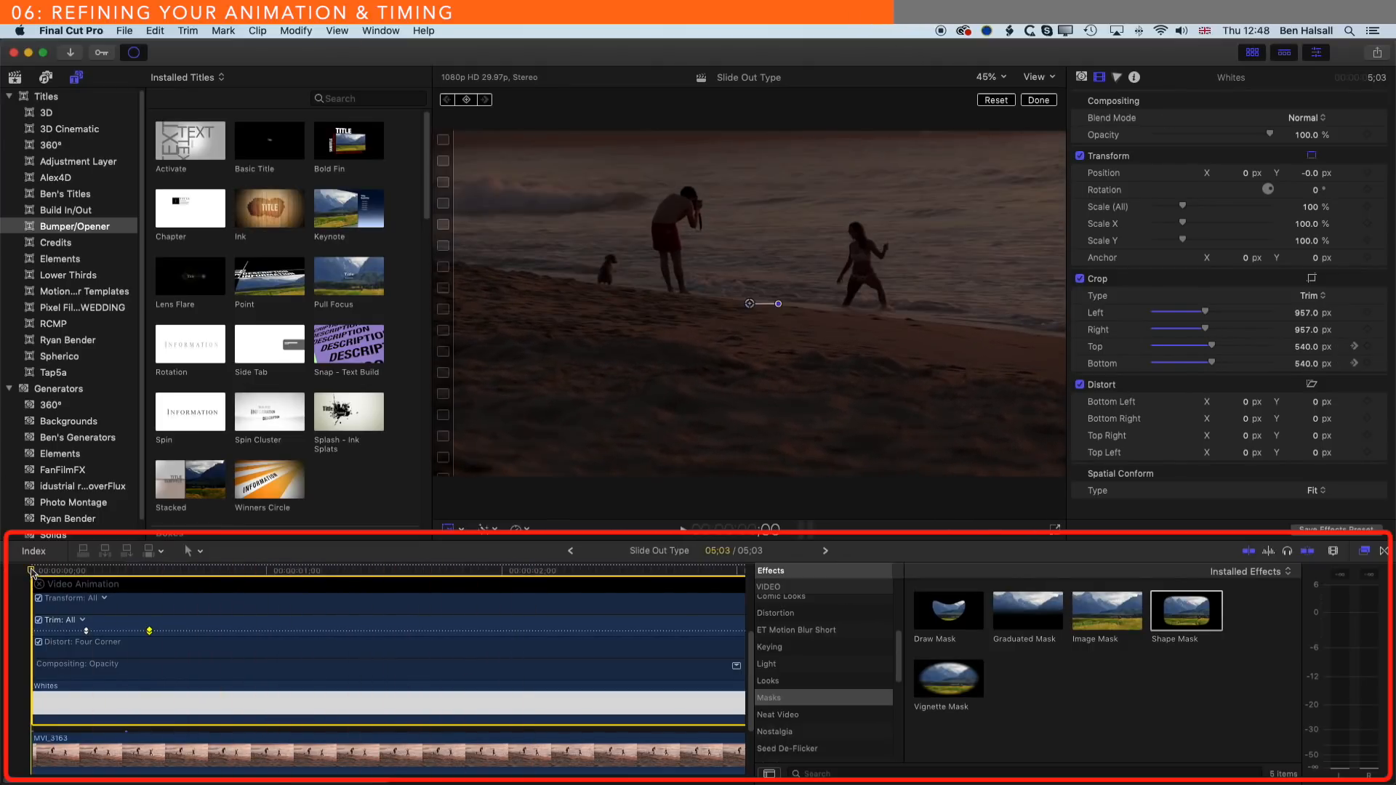
{"action": "key", "text": "space"}
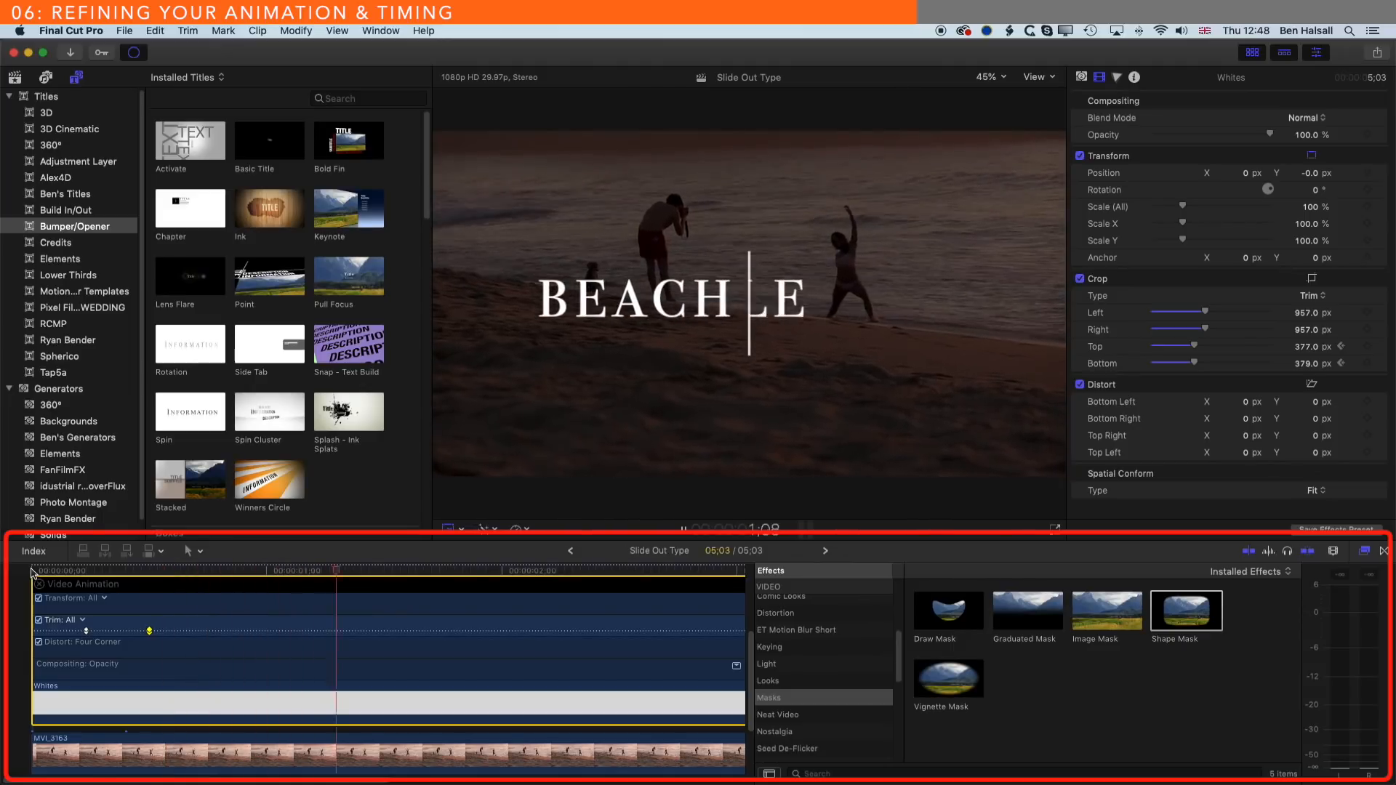
{"action": "key", "text": "space"}
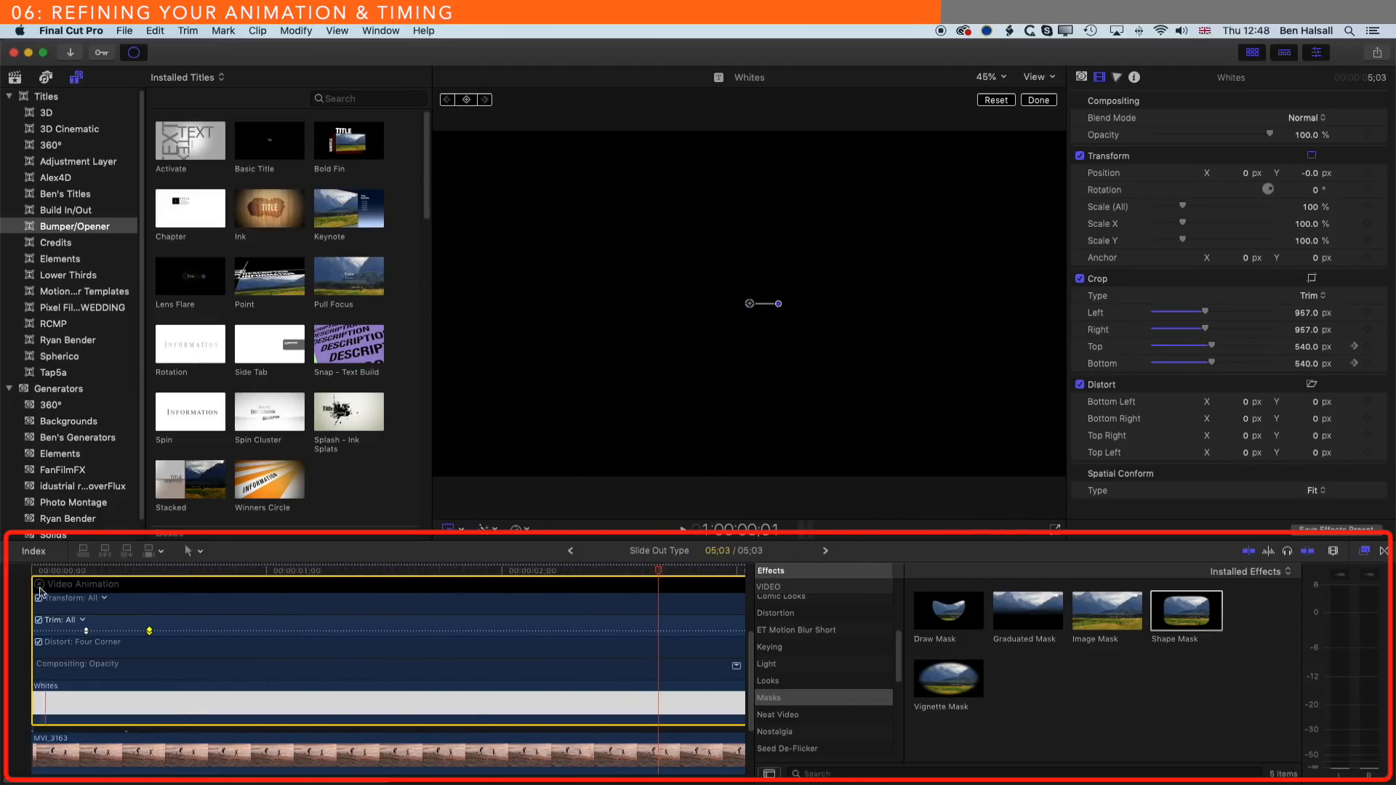
{"action": "left_click", "coordinate": [40, 584]}
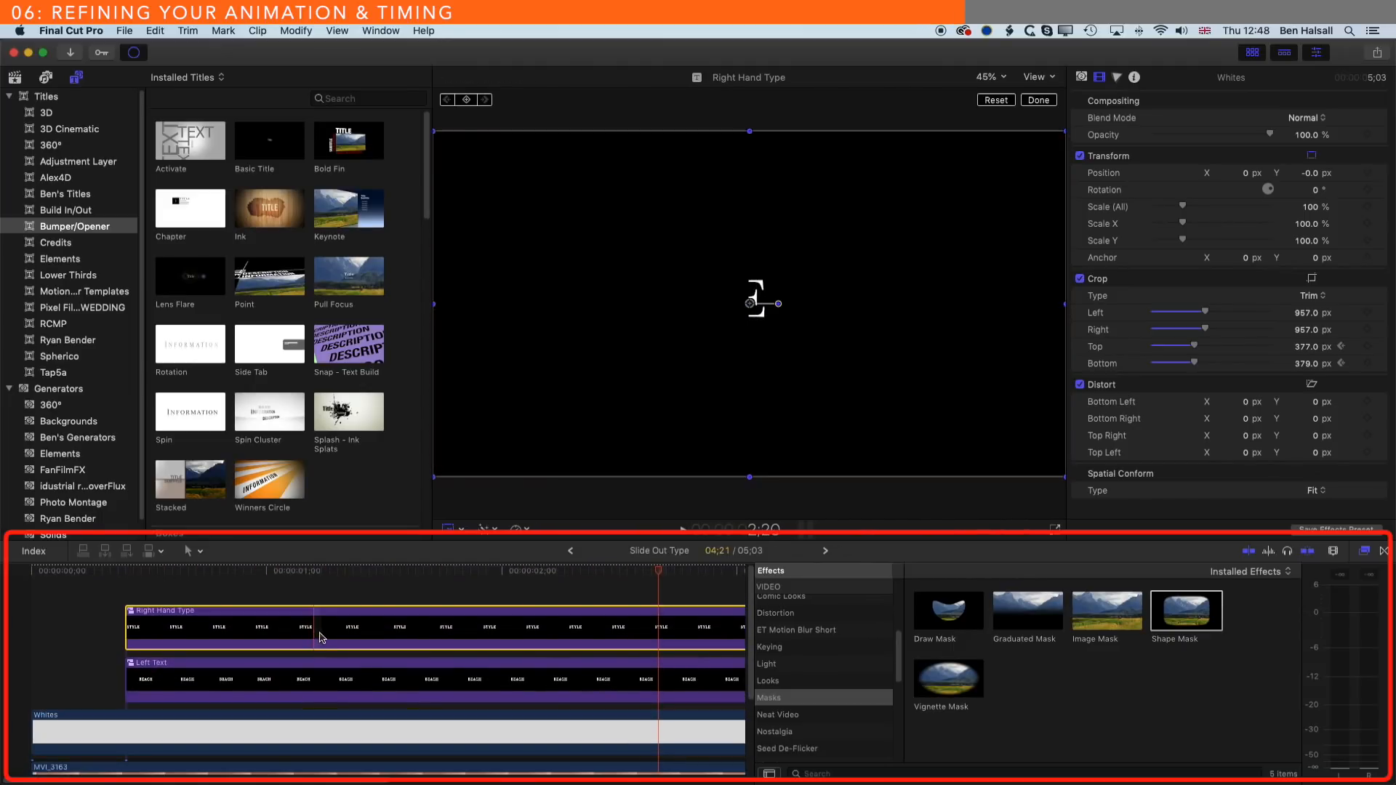
Step: Inside the Right Hand Type compound clip, move the style title's second Transform keyframe earlier so the word slides out faster
{"action": "left_click", "coordinate": [325, 637]}
{"action": "double_click", "coordinate": [325, 637]}
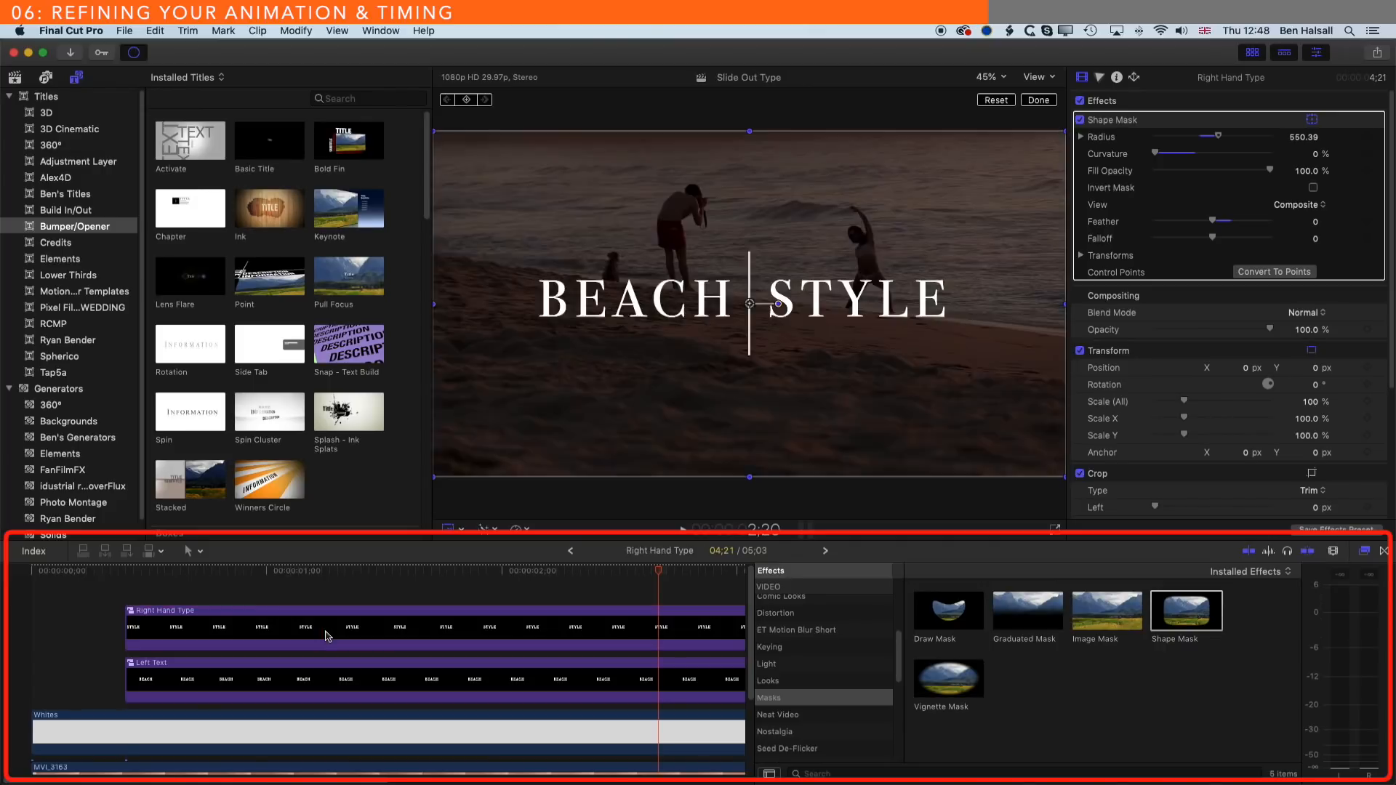
{"action": "left_click", "coordinate": [314, 681]}
{"action": "right_click", "coordinate": [314, 681]}
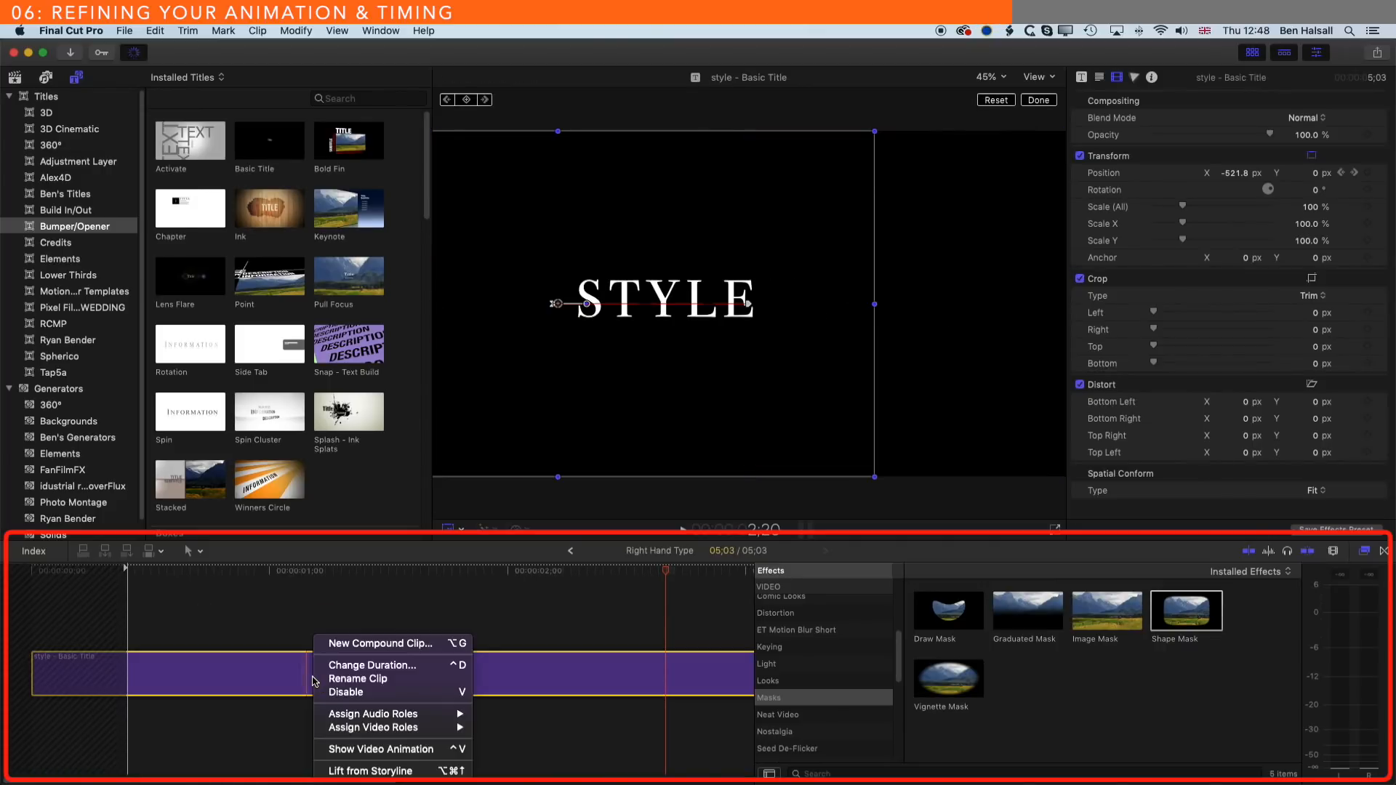
{"action": "left_click", "coordinate": [390, 749]}
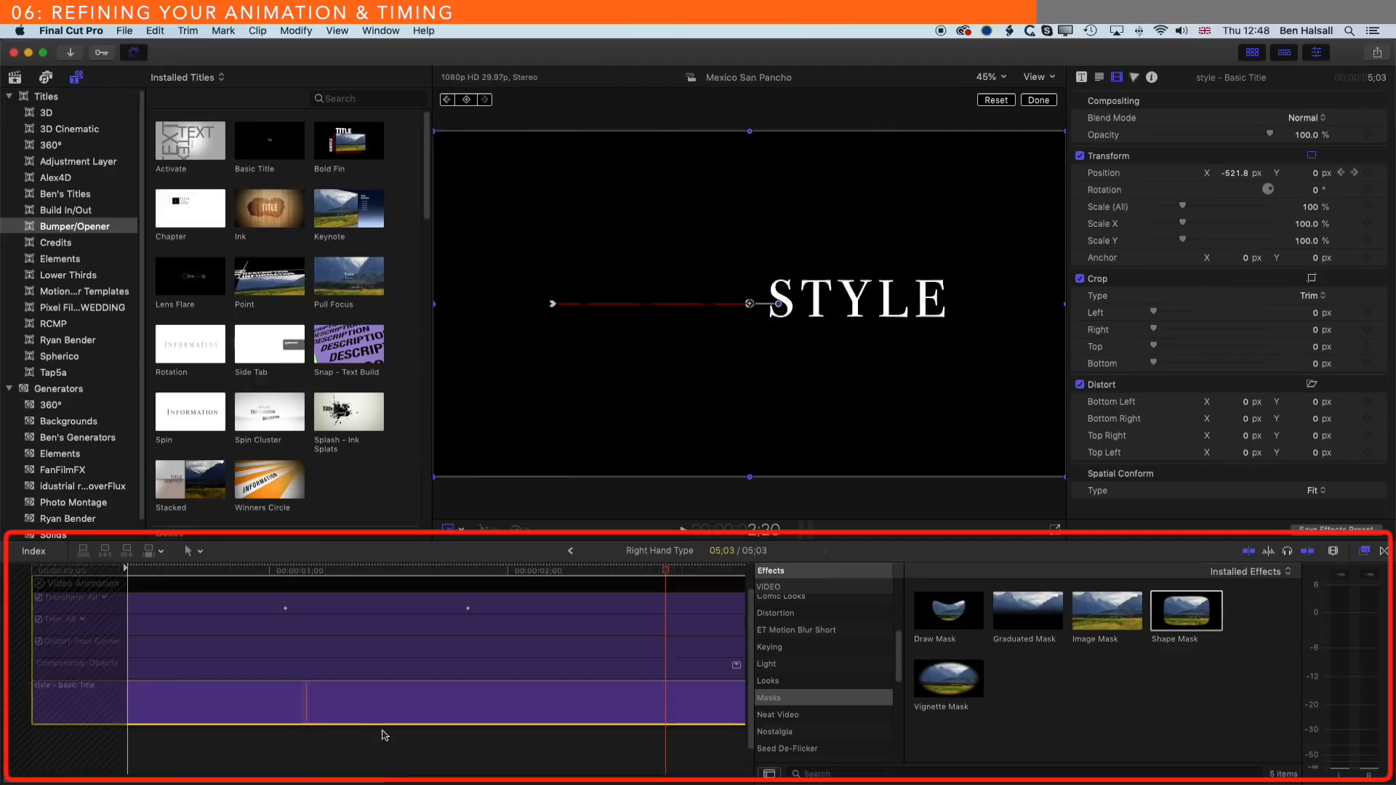
{"action": "left_click_drag", "start_coordinate": [467, 608], "coordinate": [412, 608]}
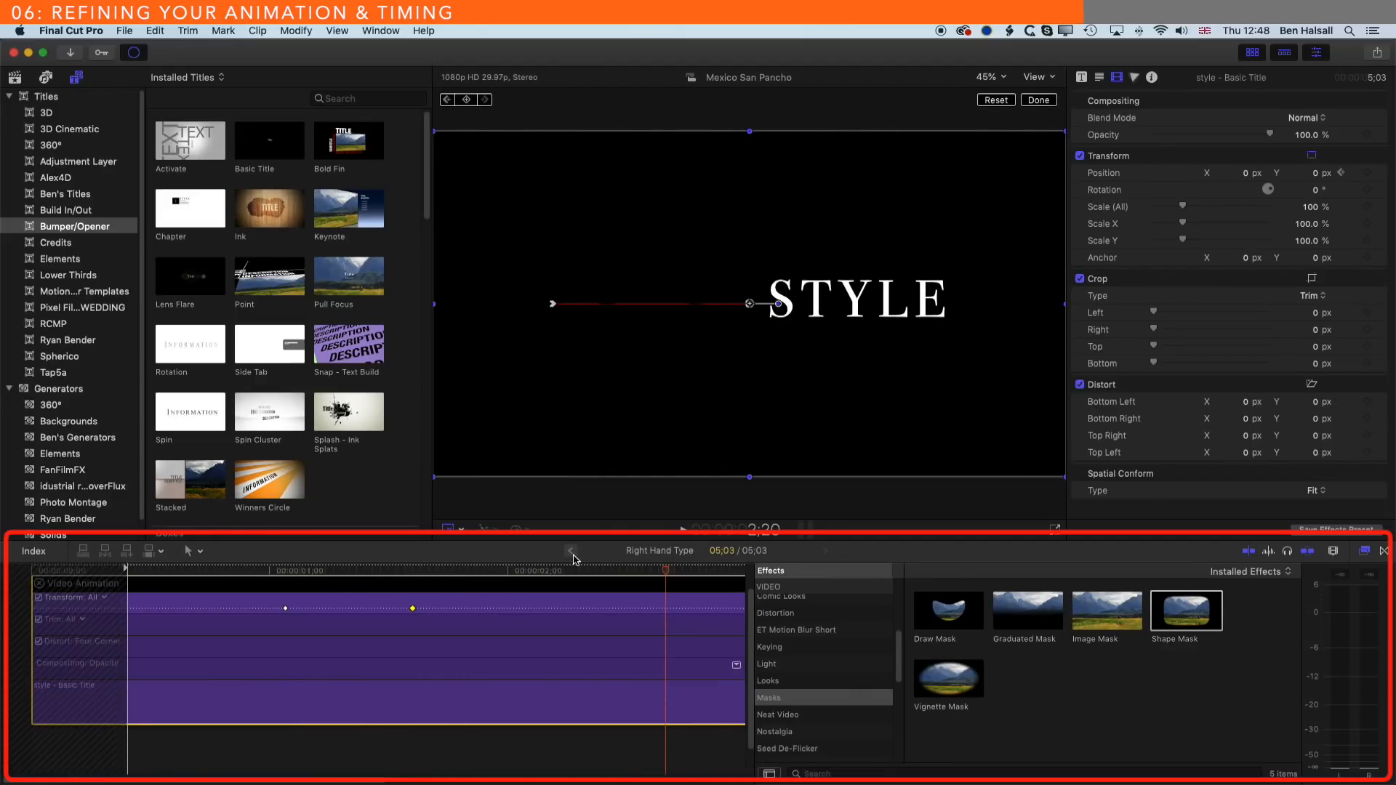
{"action": "left_click", "coordinate": [571, 550]}
Step: Play the finished title animation from the start and turn off the on-screen Transform controls
{"action": "left_click_drag", "start_coordinate": [187, 570], "coordinate": [2, 569]}
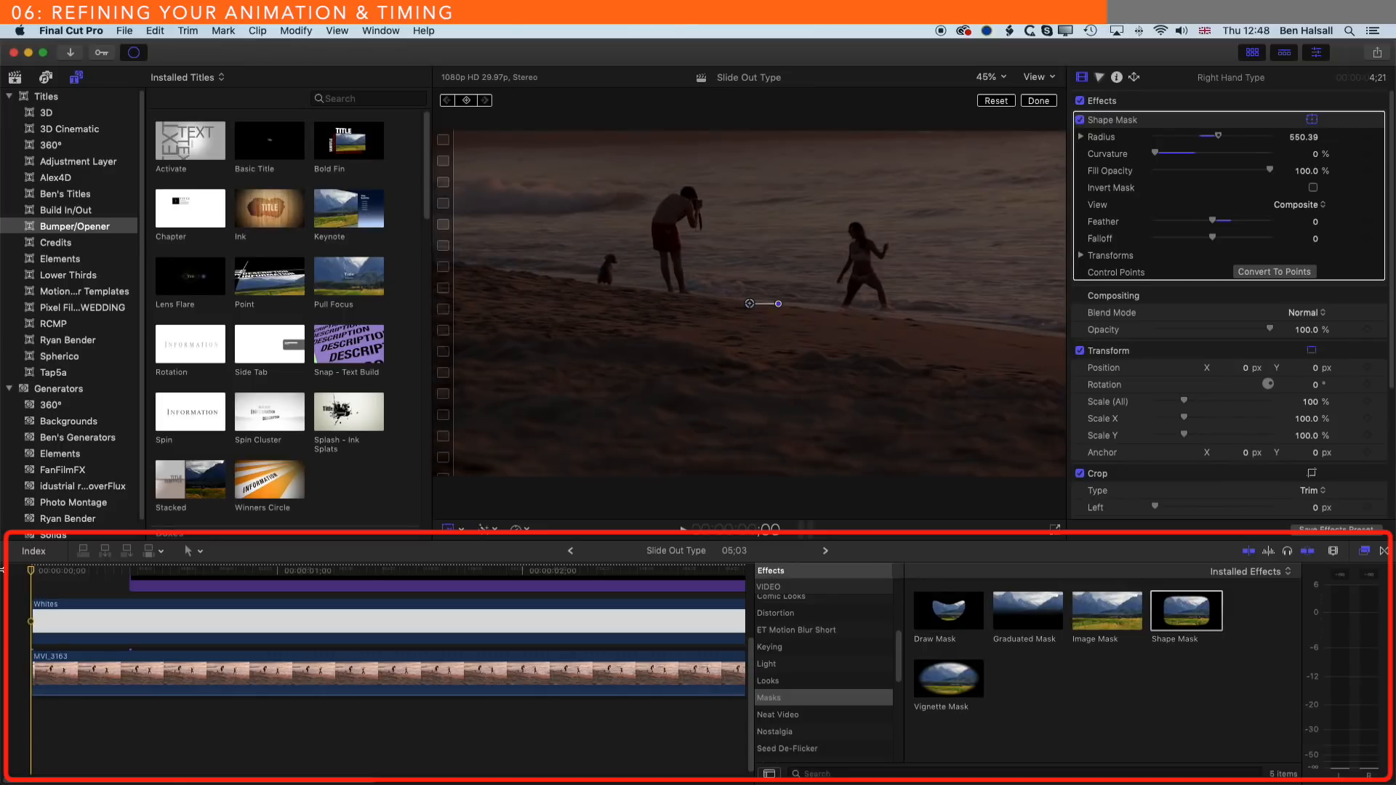
{"action": "key", "text": "space"}
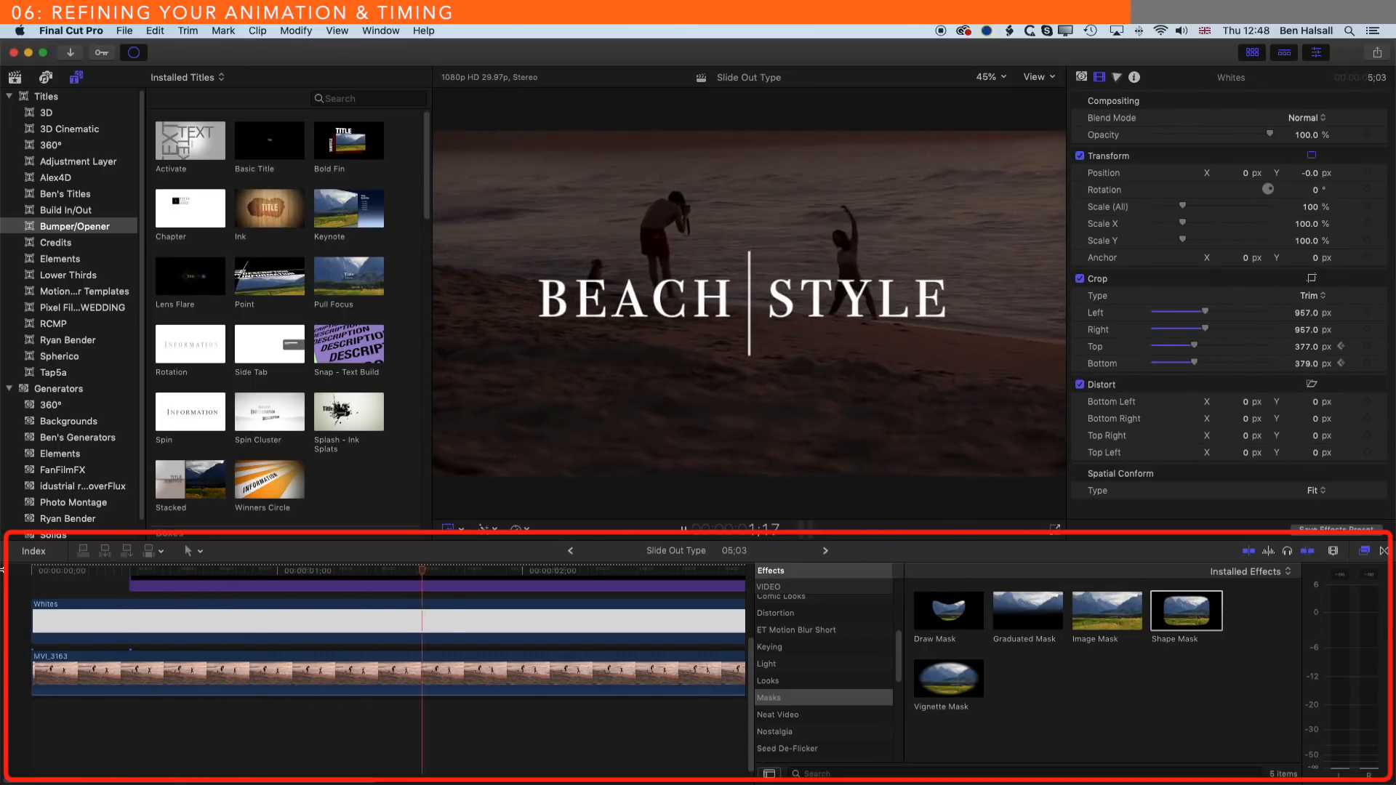
{"action": "key", "text": "space"}
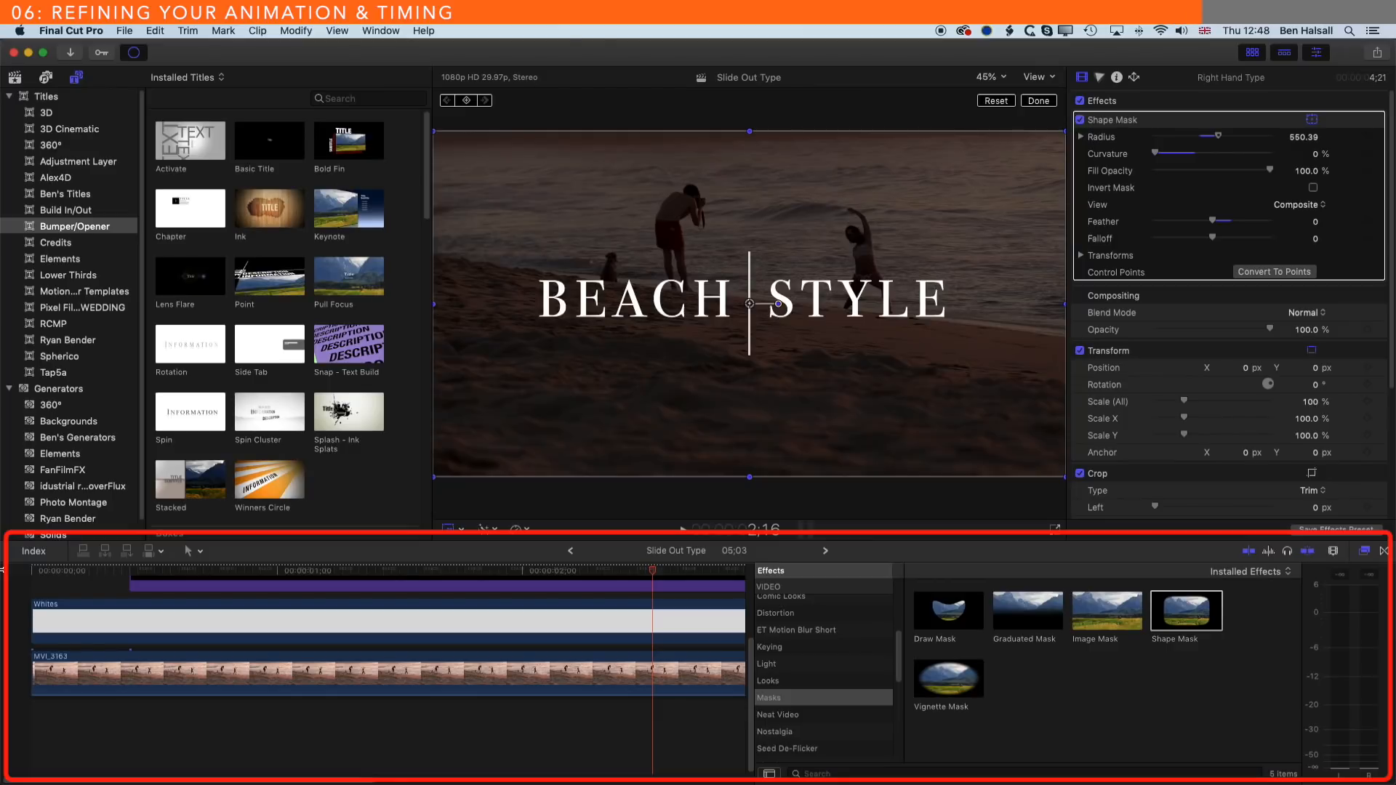
{"action": "left_click", "coordinate": [1049, 103]}
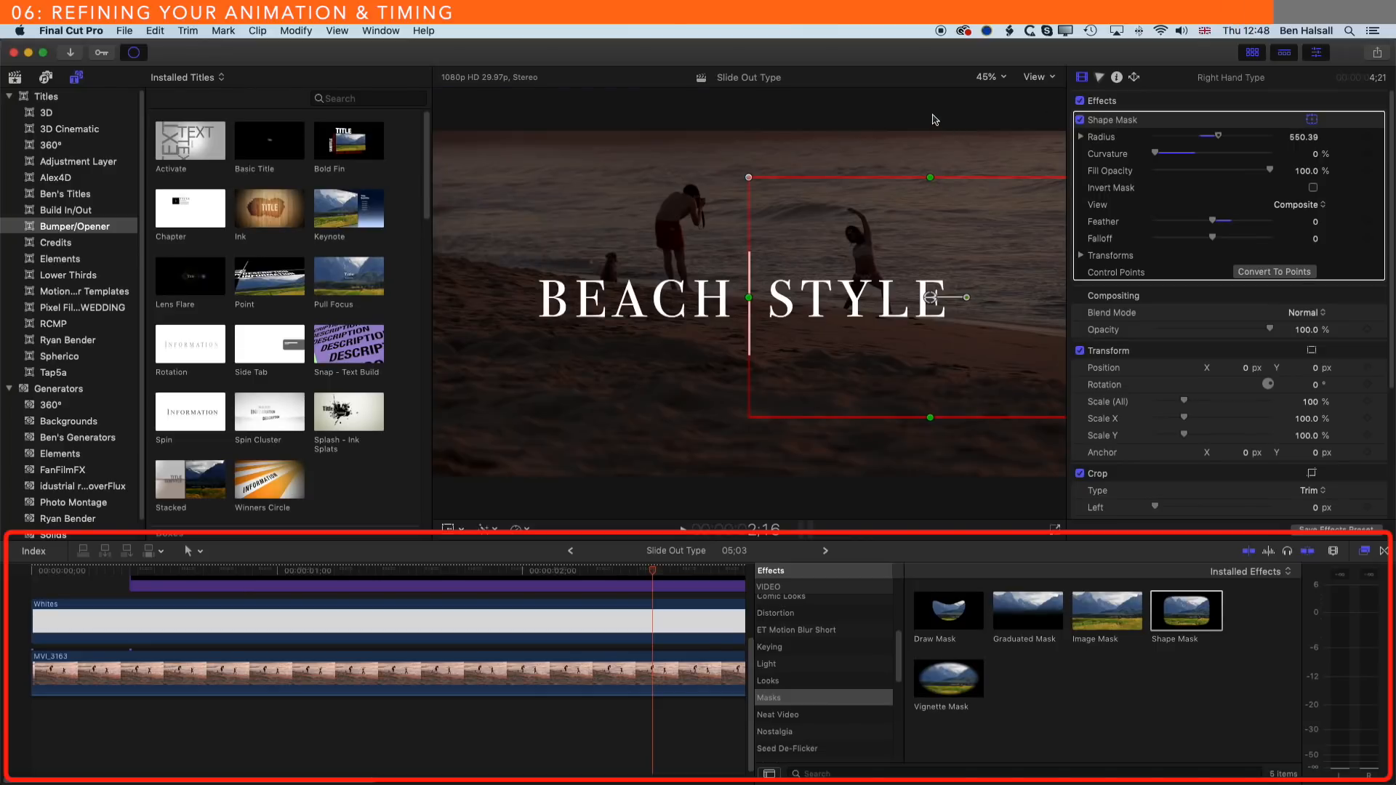
Step: Restore the beach clip MVI_3163 to full brightness by setting its Opacity to 100%
{"action": "left_click", "coordinate": [1114, 301]}
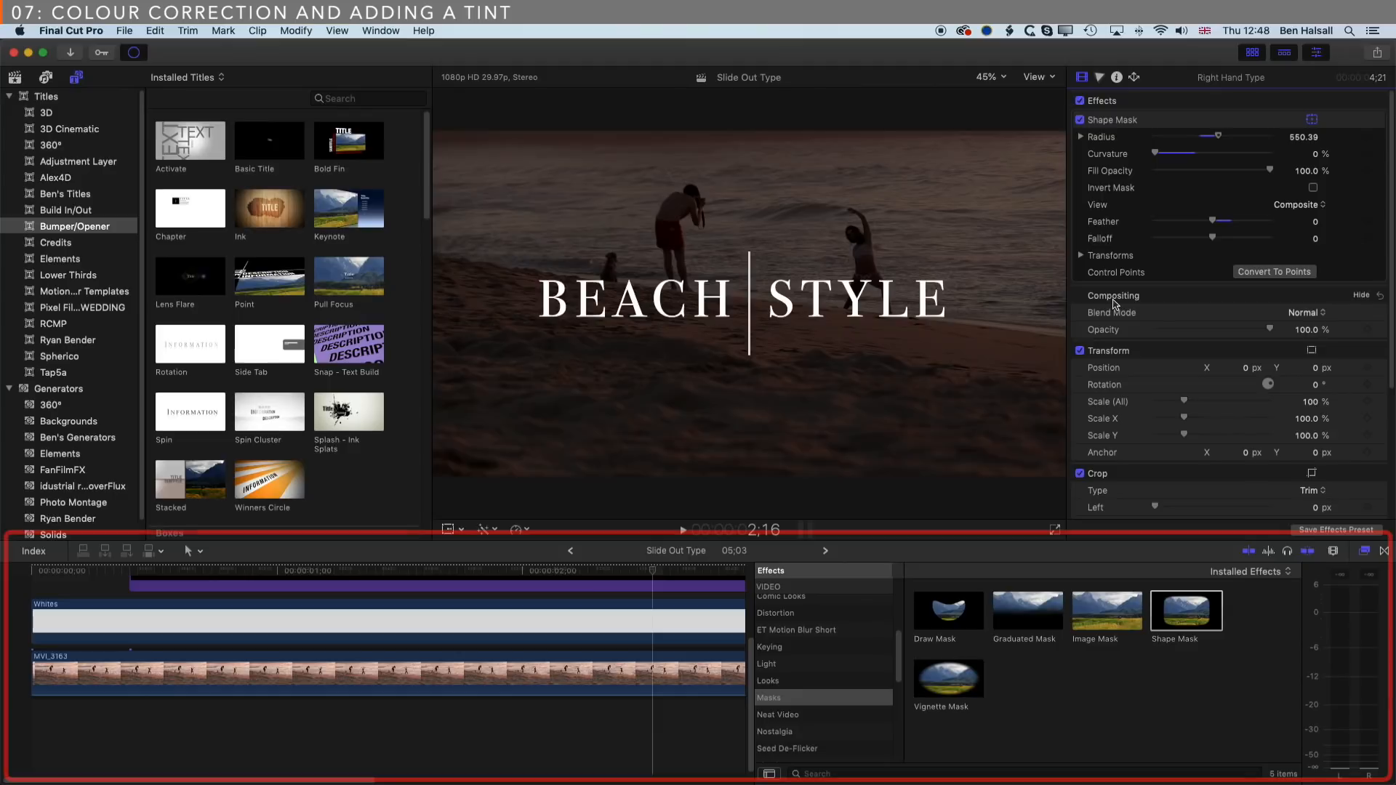
{"action": "left_click", "coordinate": [486, 667]}
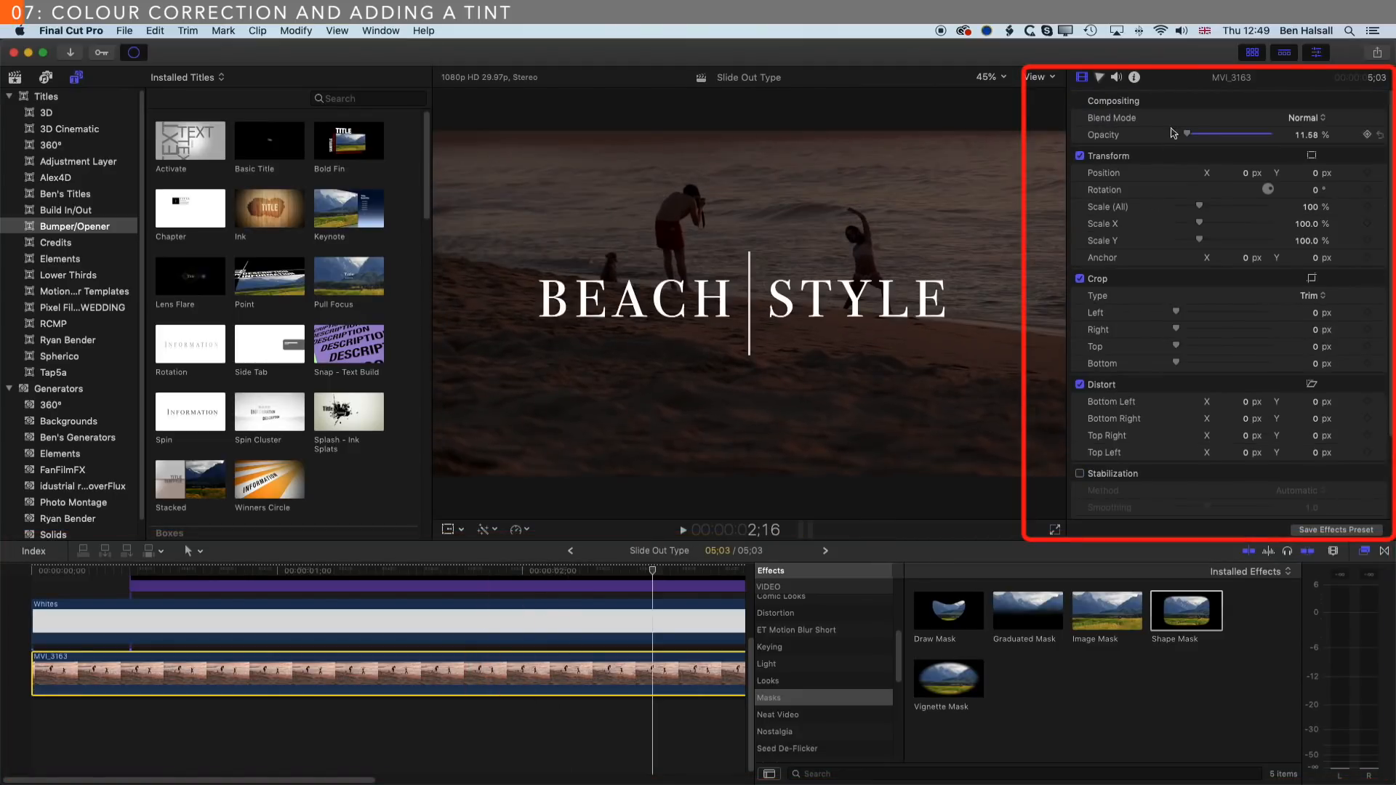
{"action": "left_click_drag", "start_coordinate": [1188, 136], "coordinate": [1341, 134]}
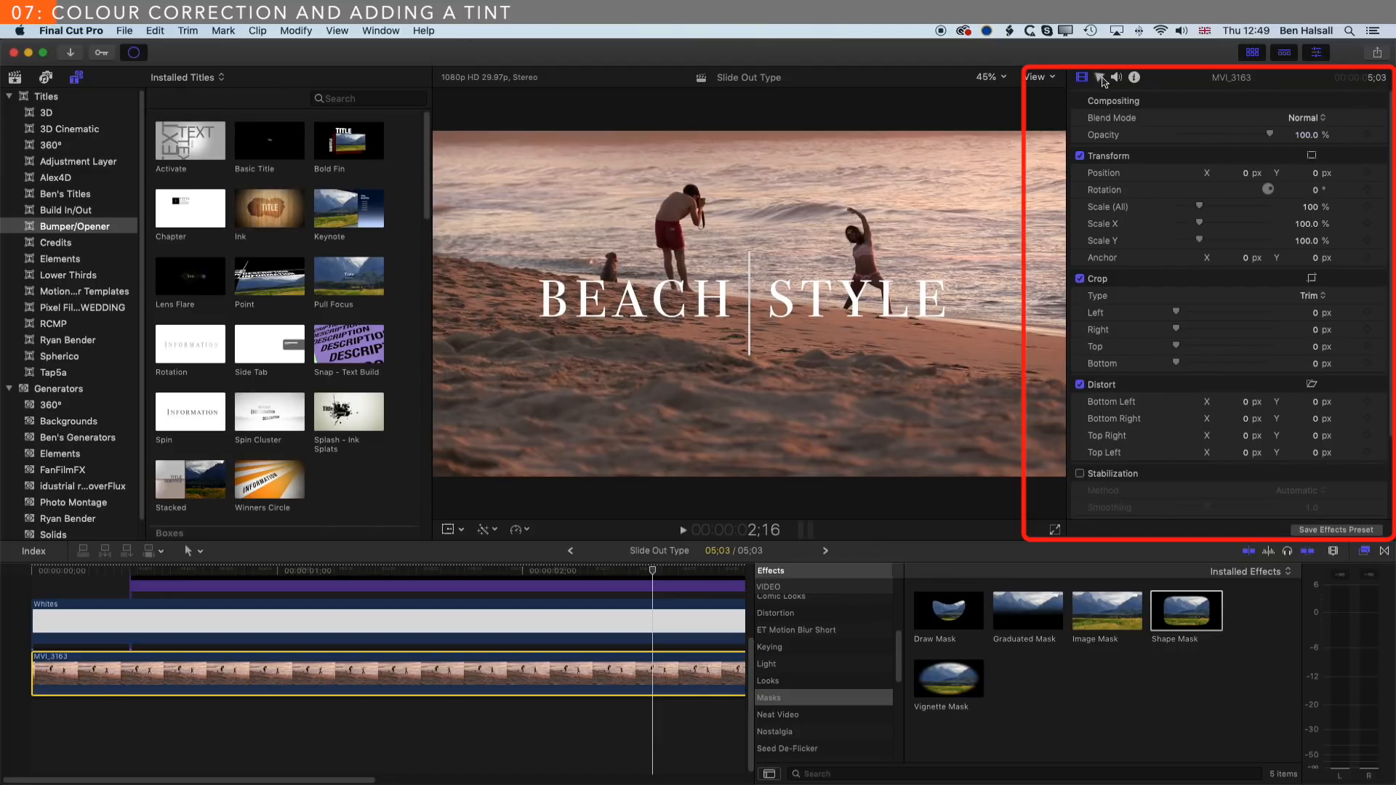
Step: Grade the beach clip's exposure with a Color Board: Shadows 36%, Highlights -45%, Midtones -18% and Master -11%
{"action": "left_click", "coordinate": [1100, 77]}
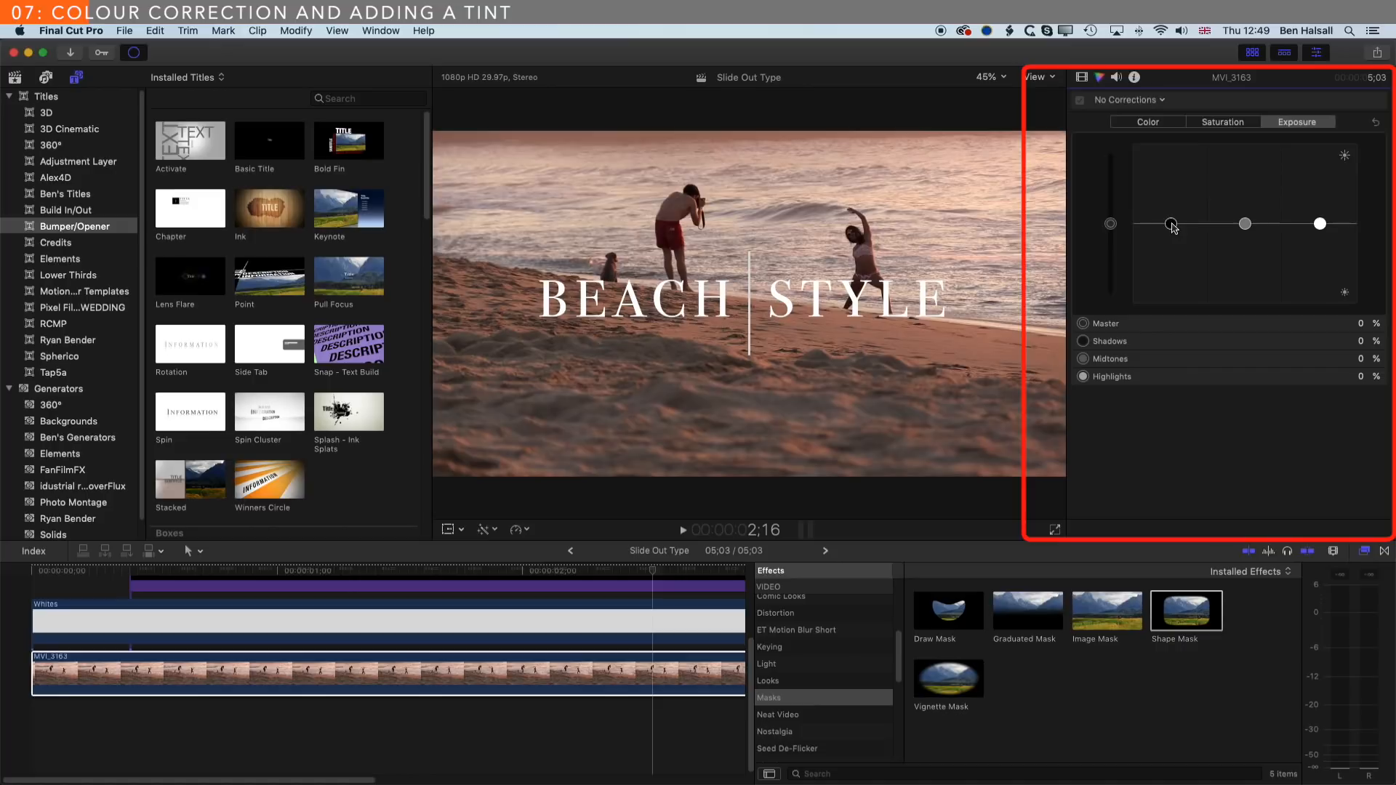
{"action": "left_click_drag", "start_coordinate": [1170, 224], "coordinate": [1171, 195]}
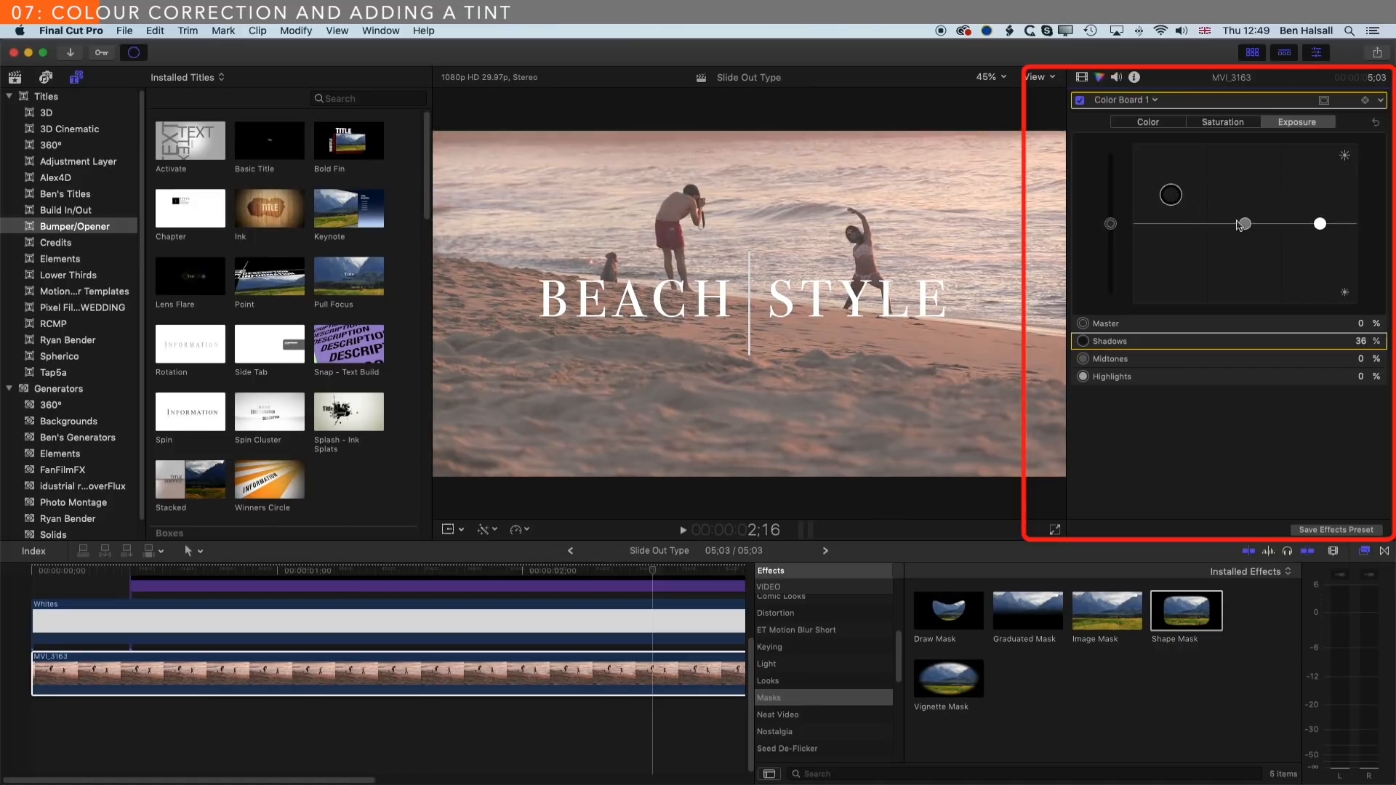
{"action": "left_click_drag", "start_coordinate": [1319, 225], "coordinate": [1320, 259]}
{"action": "left_click_drag", "start_coordinate": [1245, 223], "coordinate": [1248, 245]}
{"action": "left_click_drag", "start_coordinate": [1111, 225], "coordinate": [1112, 234]}
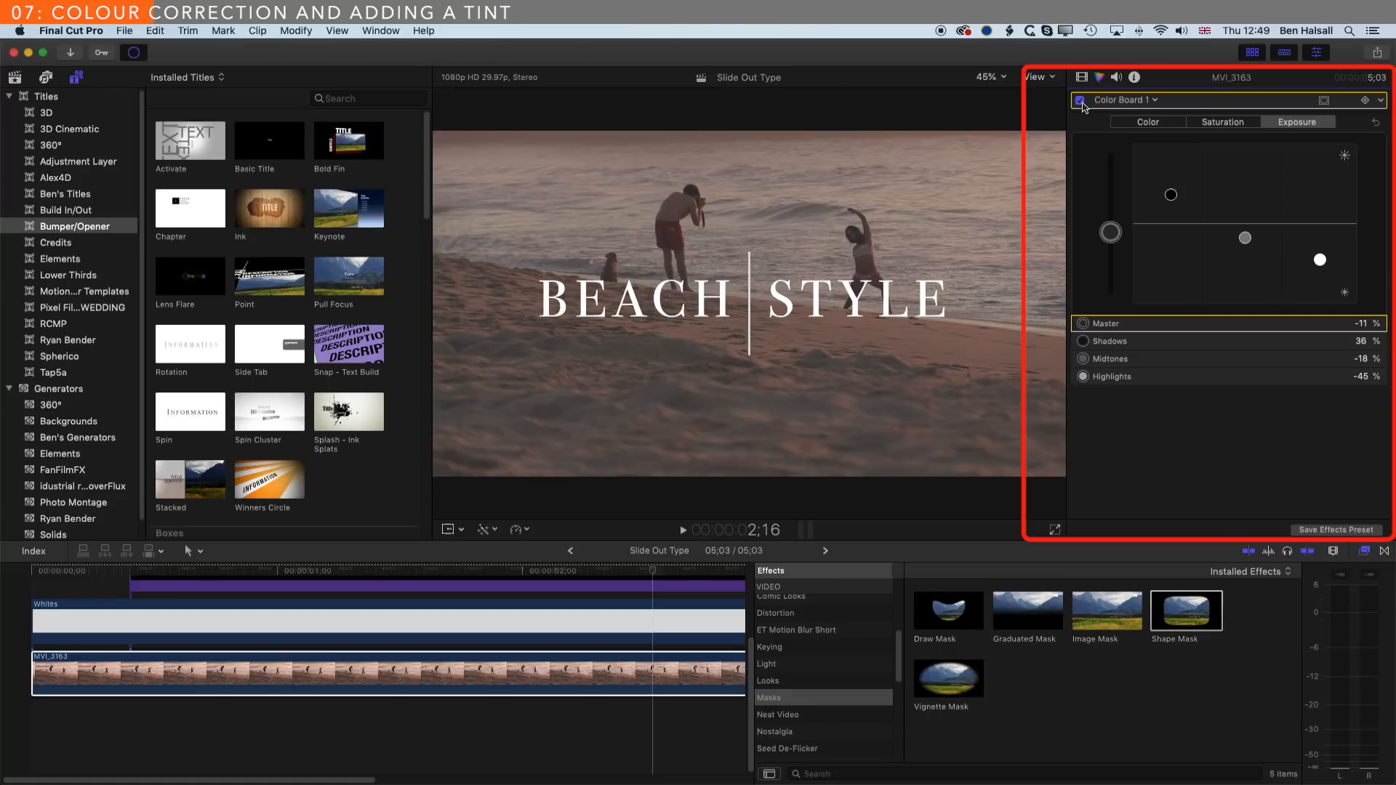
Step: Compare the beach clip with and without the Color Board correction and scrub through the graded footage
{"action": "left_click", "coordinate": [1080, 102]}
{"action": "left_click", "coordinate": [1081, 103]}
{"action": "left_click", "coordinate": [83, 571]}
{"action": "left_click_drag", "start_coordinate": [95, 579], "coordinate": [510, 592]}
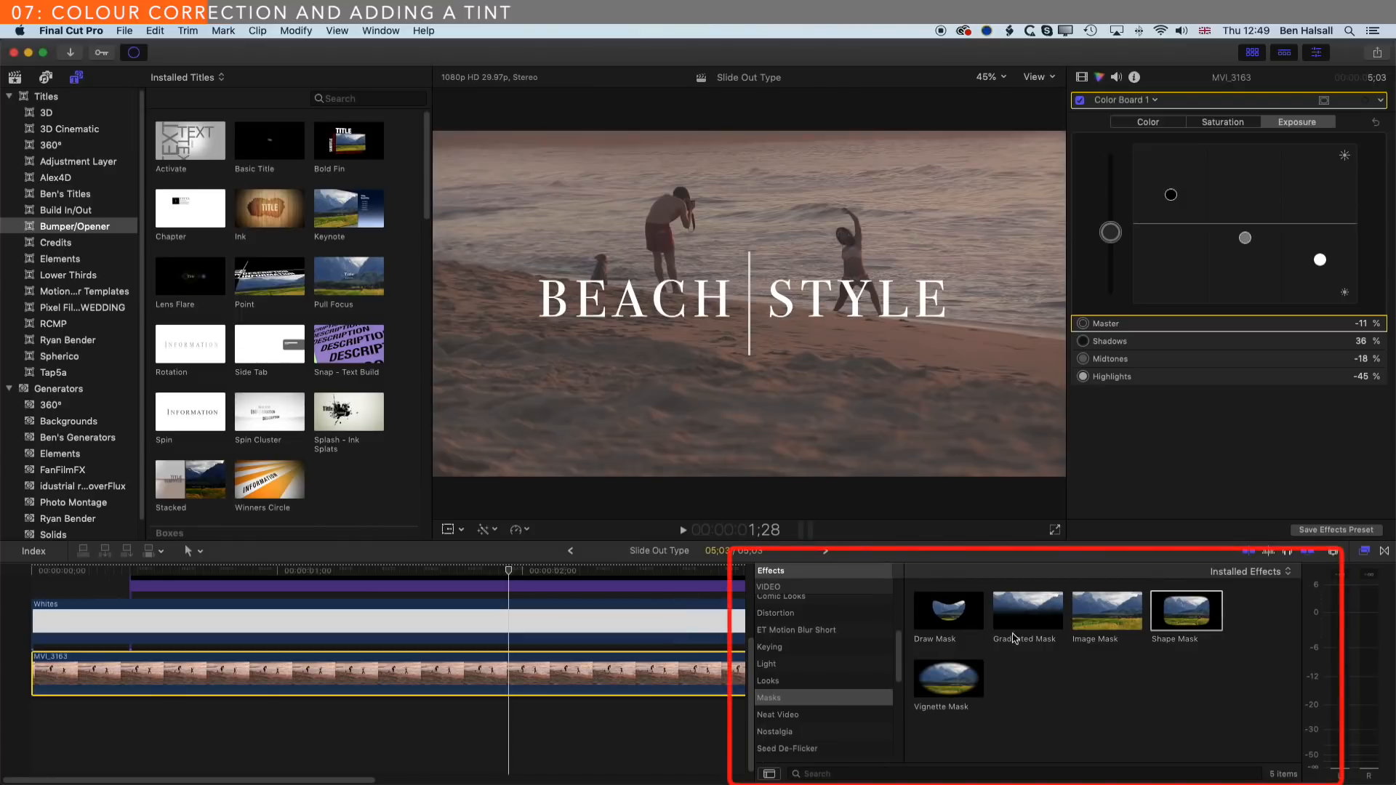
Step: Apply the Colorize effect to the beach clip MVI_3163 and show its parameters in the video settings
{"action": "scroll", "coordinate": [823, 677], "scroll_direction": "up", "scroll_amount": 5}
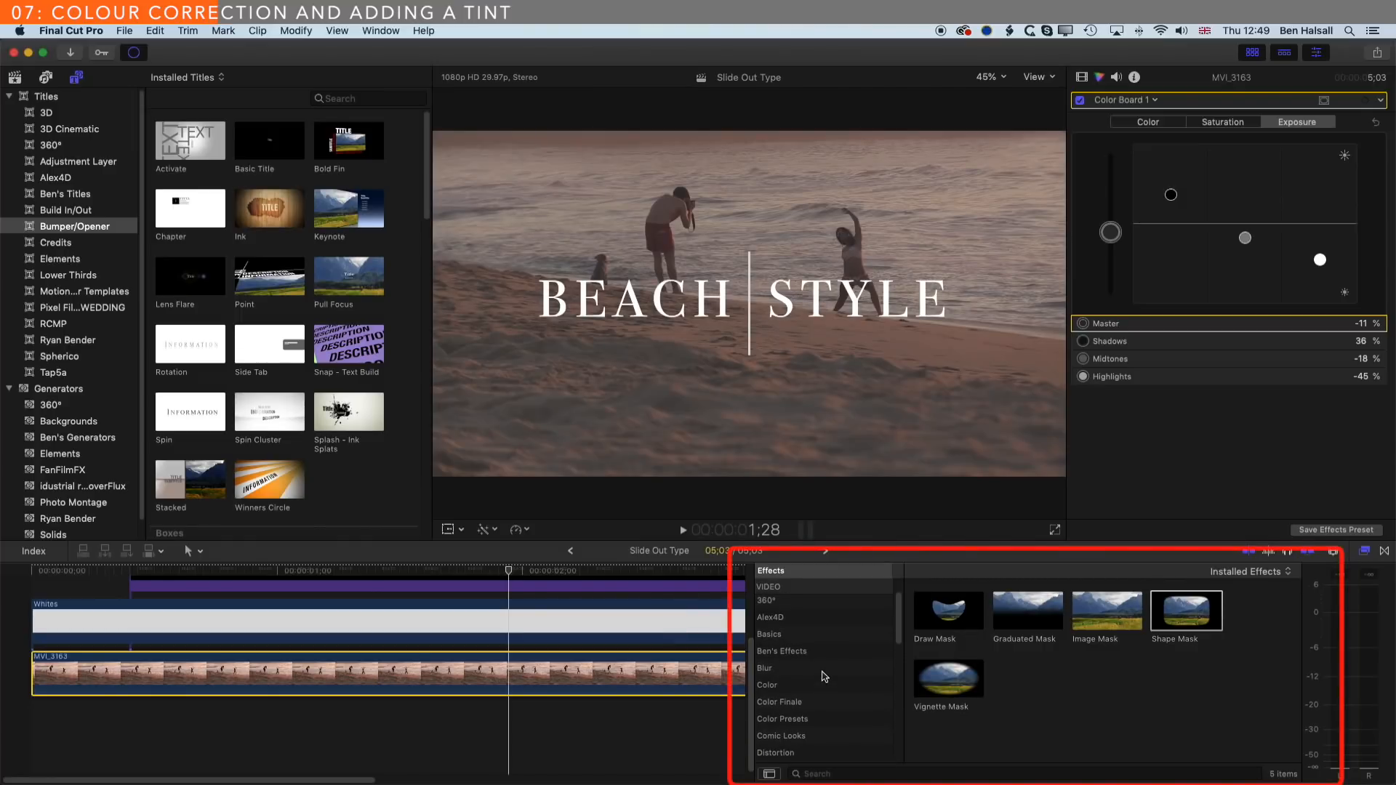
{"action": "left_click", "coordinate": [824, 688]}
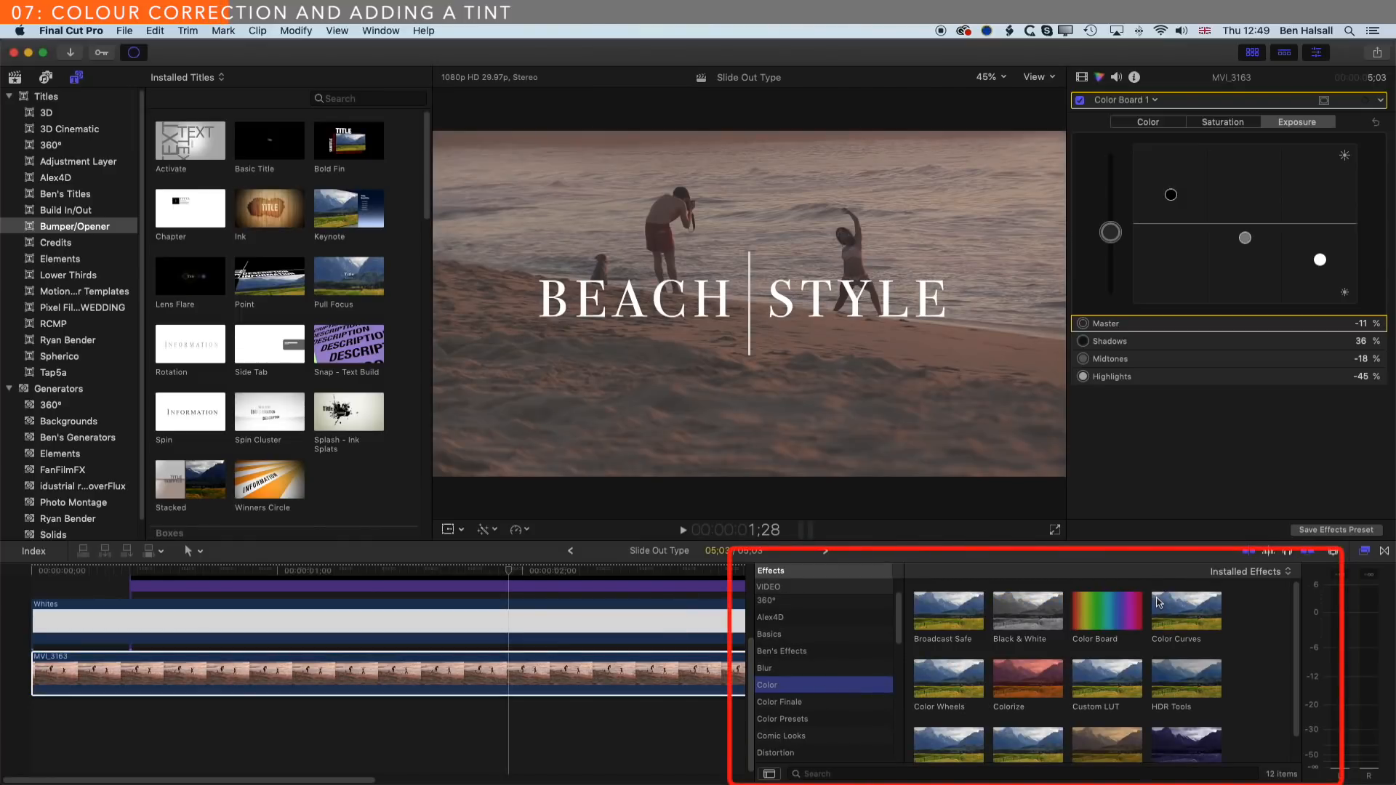
{"action": "left_click_drag", "start_coordinate": [1028, 678], "coordinate": [439, 669]}
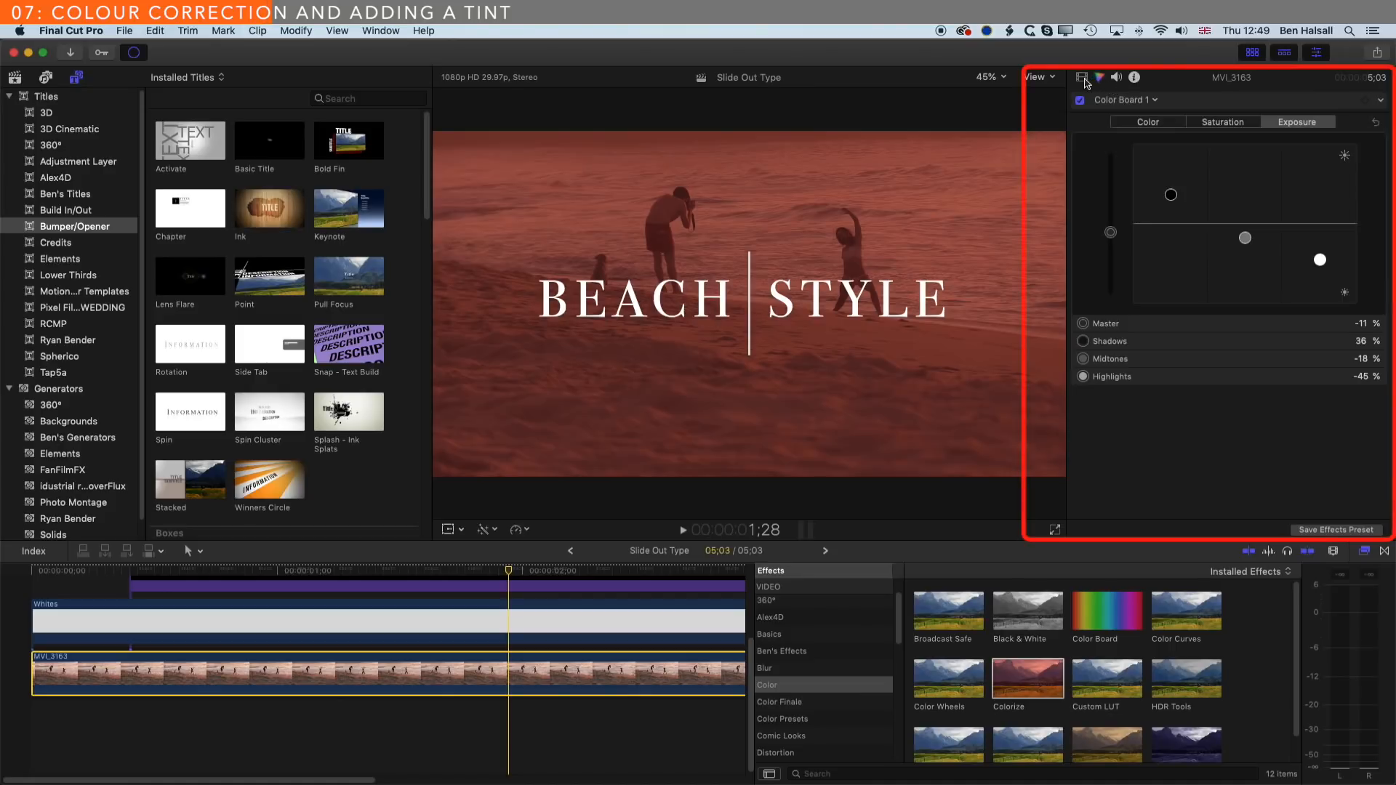
{"action": "left_click", "coordinate": [1082, 77]}
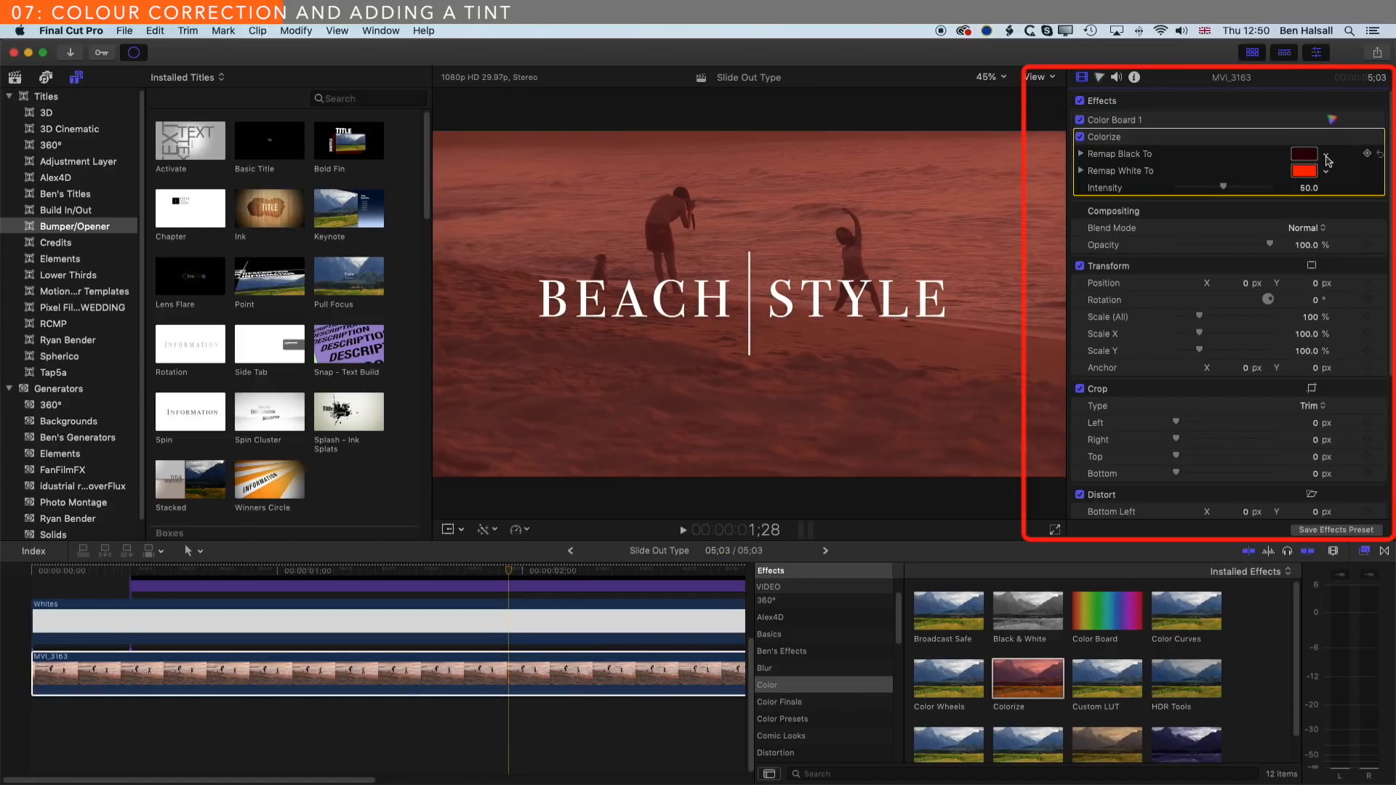
Step: Try green tints for Colorize's Remap Black To and Remap White To colours
{"action": "left_click", "coordinate": [1325, 155]}
{"action": "left_click", "coordinate": [1285, 206]}
{"action": "left_click_drag", "start_coordinate": [1286, 206], "coordinate": [1295, 203]}
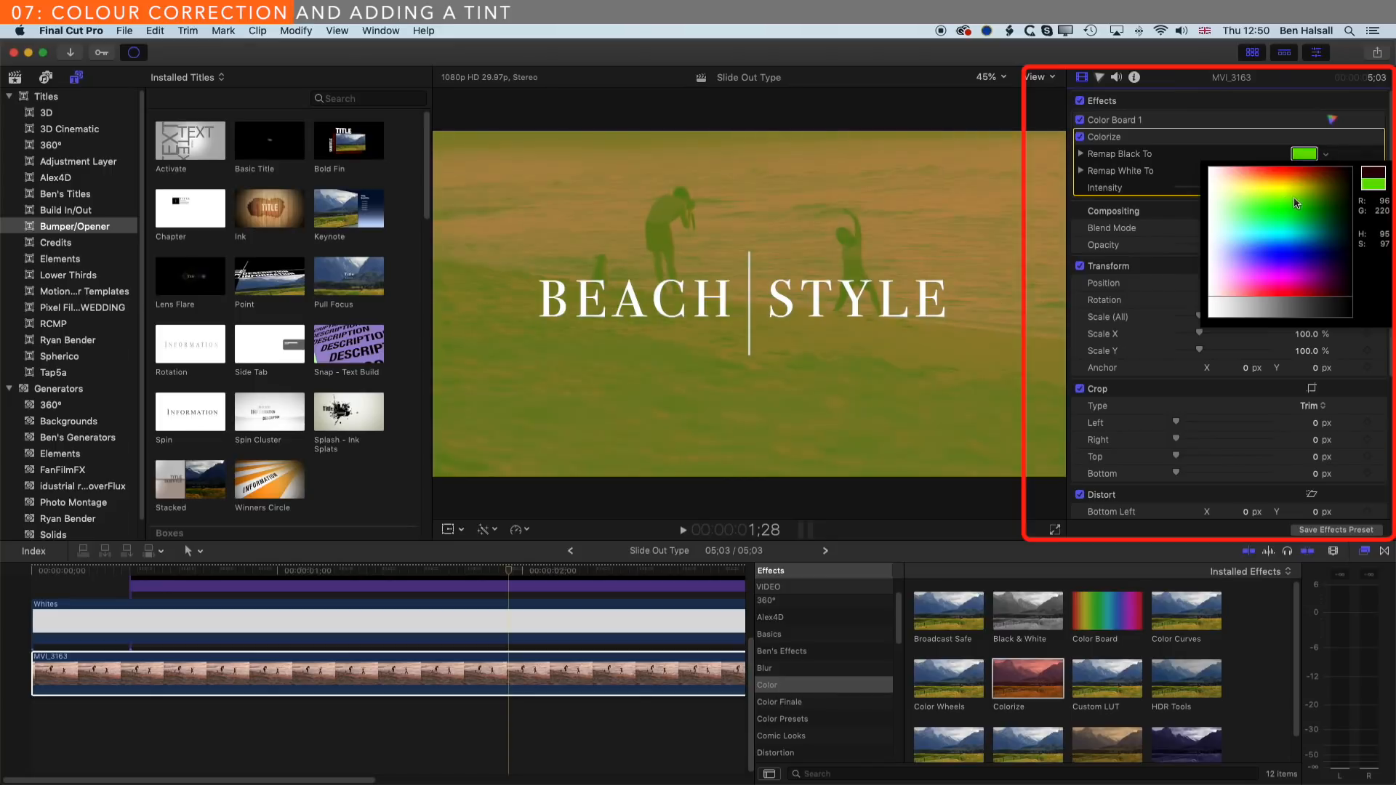
{"action": "left_click", "coordinate": [1325, 171]}
{"action": "left_click", "coordinate": [1326, 171]}
{"action": "left_click", "coordinate": [1285, 216]}
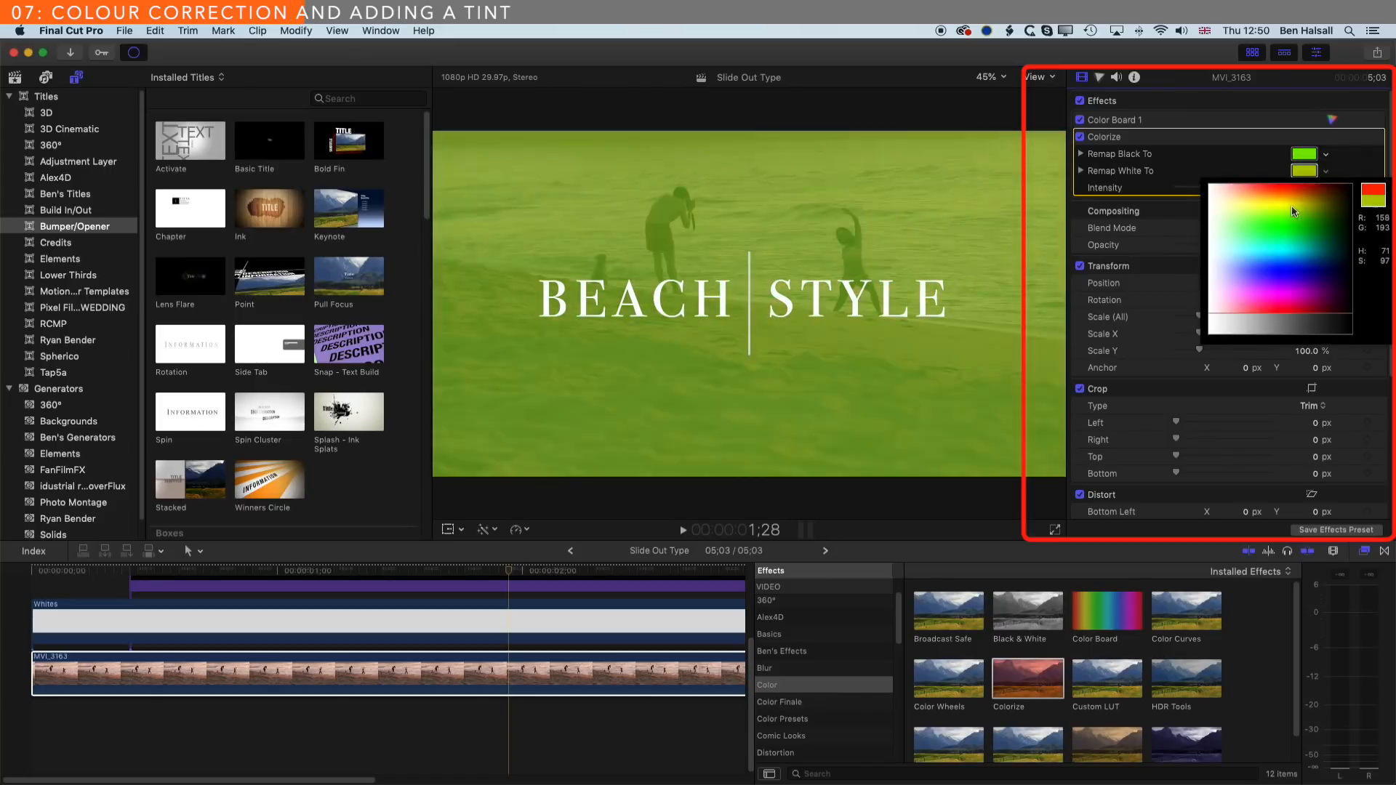
{"action": "left_click_drag", "start_coordinate": [1284, 216], "coordinate": [1281, 233]}
{"action": "left_click", "coordinate": [1281, 233]}
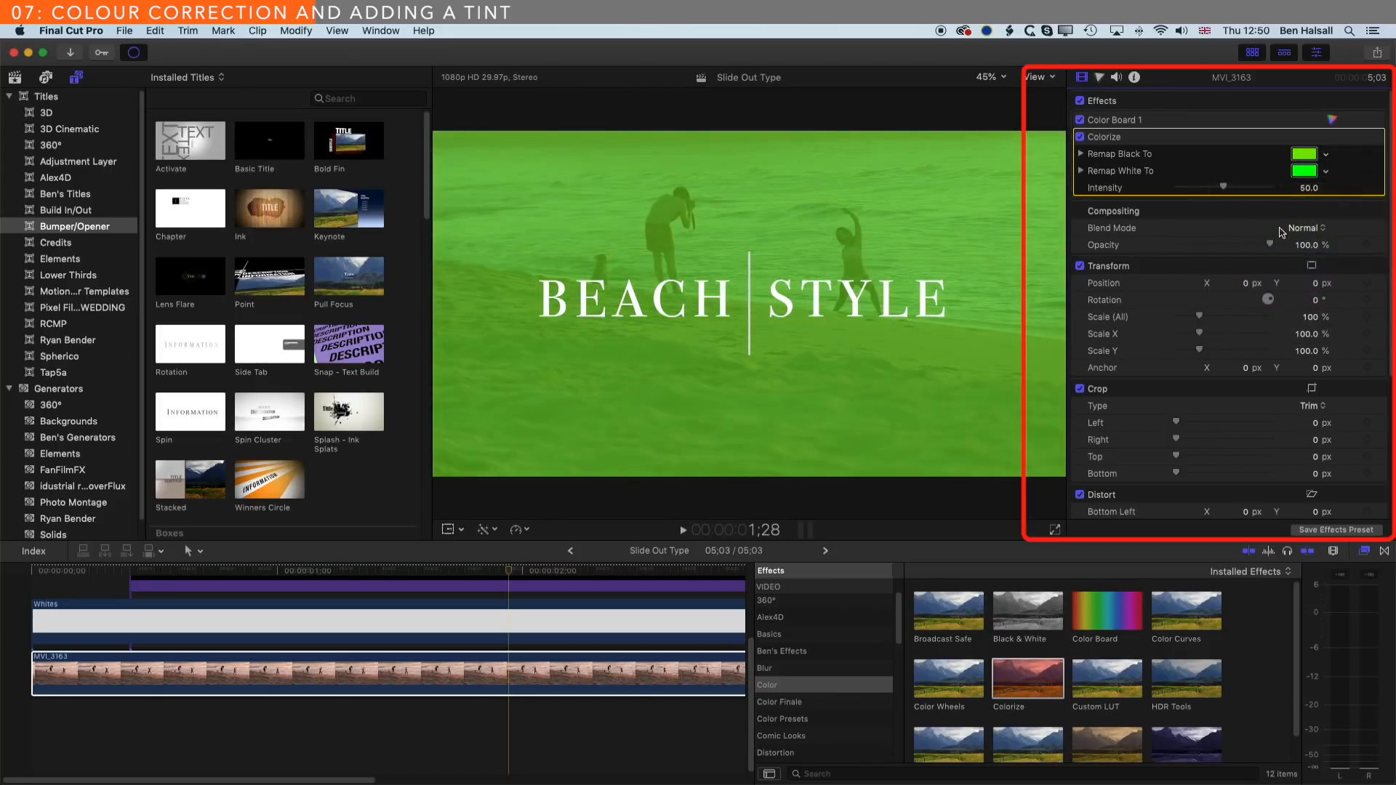
Step: Set Colorize's Remap White To colour to blue and Remap Black To colour to light cyan blue
{"action": "left_click", "coordinate": [1325, 172]}
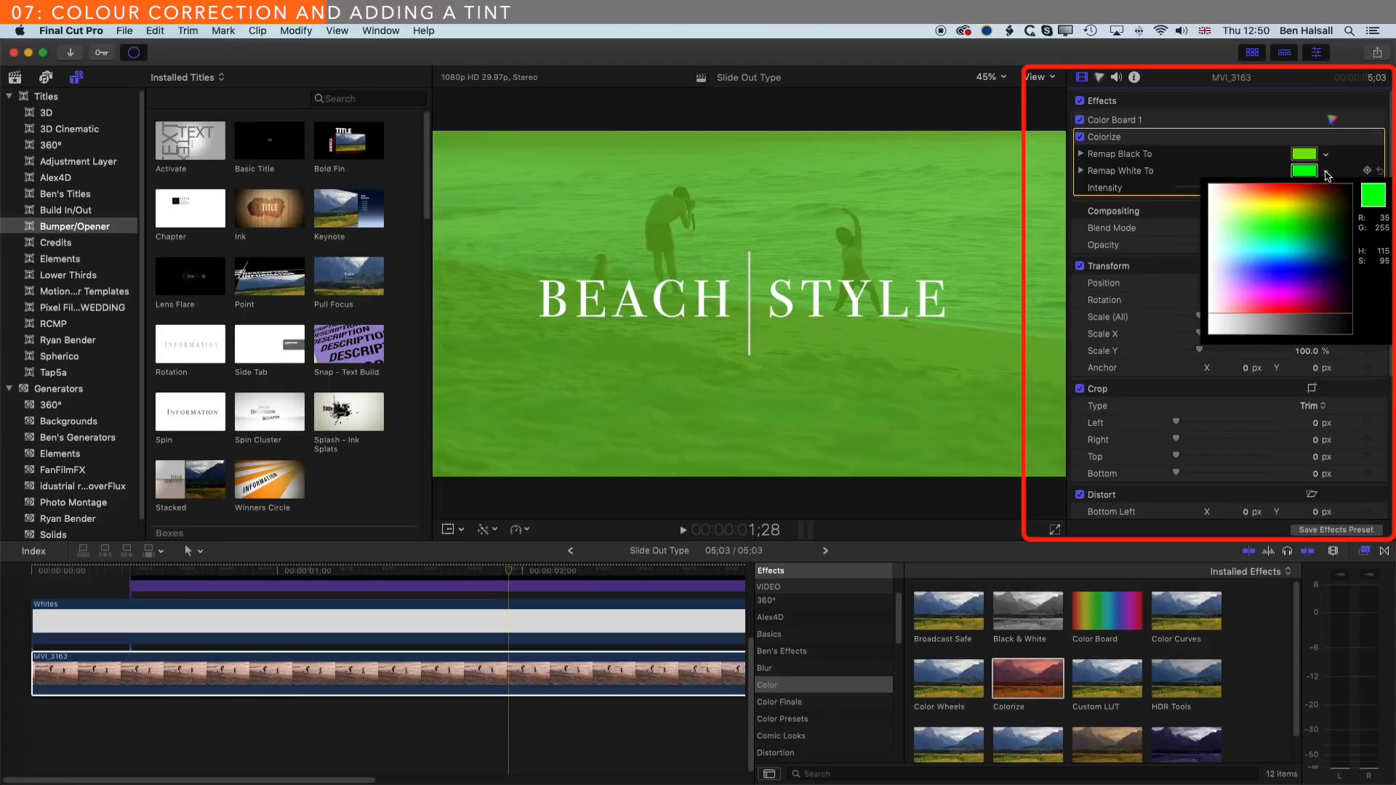
{"action": "left_click", "coordinate": [1271, 274]}
{"action": "left_click", "coordinate": [1334, 163]}
{"action": "left_click", "coordinate": [1326, 157]}
{"action": "left_click", "coordinate": [1282, 242]}
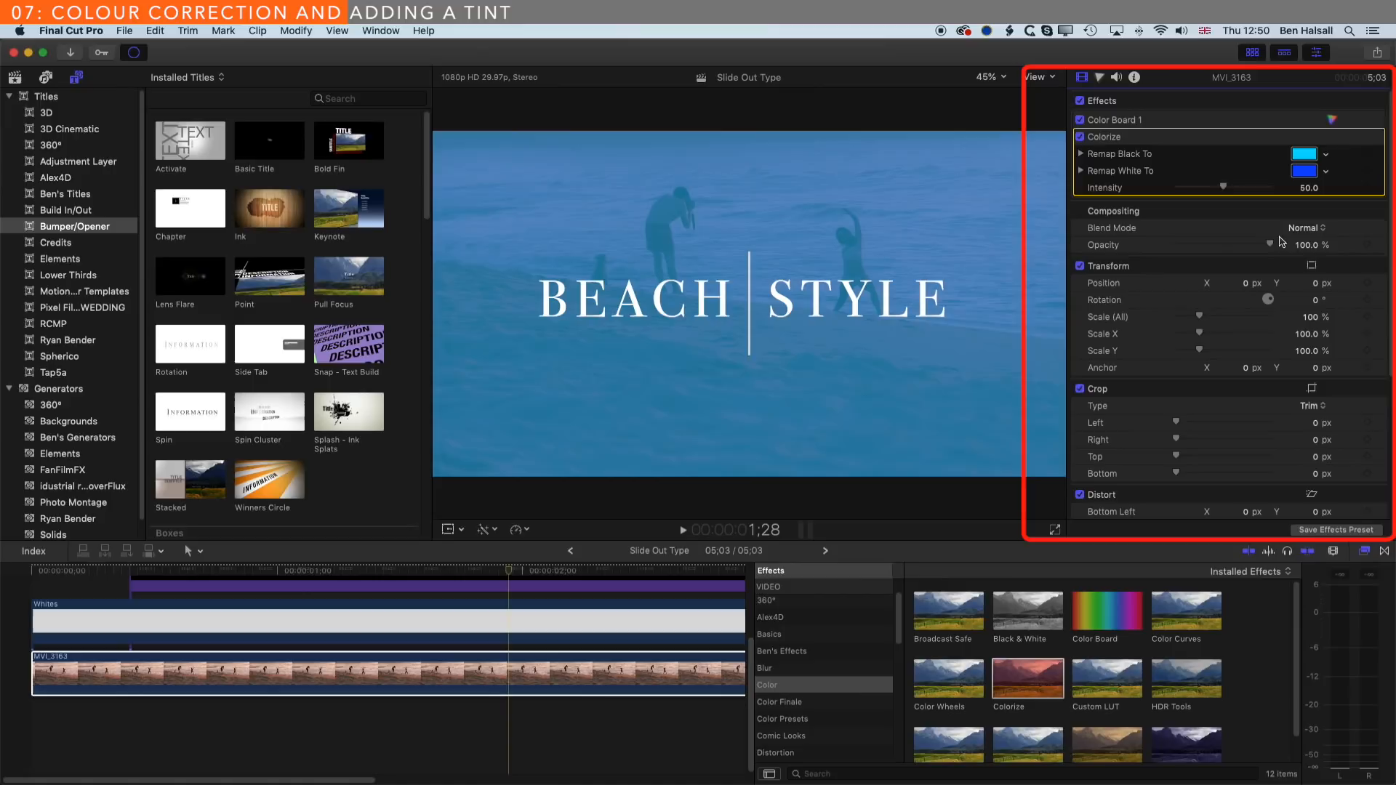
Step: Play the blue-tinted title animation from the start and stop at 3;08, with the whole clip length in view
{"action": "left_click_drag", "start_coordinate": [426, 570], "coordinate": [3, 570]}
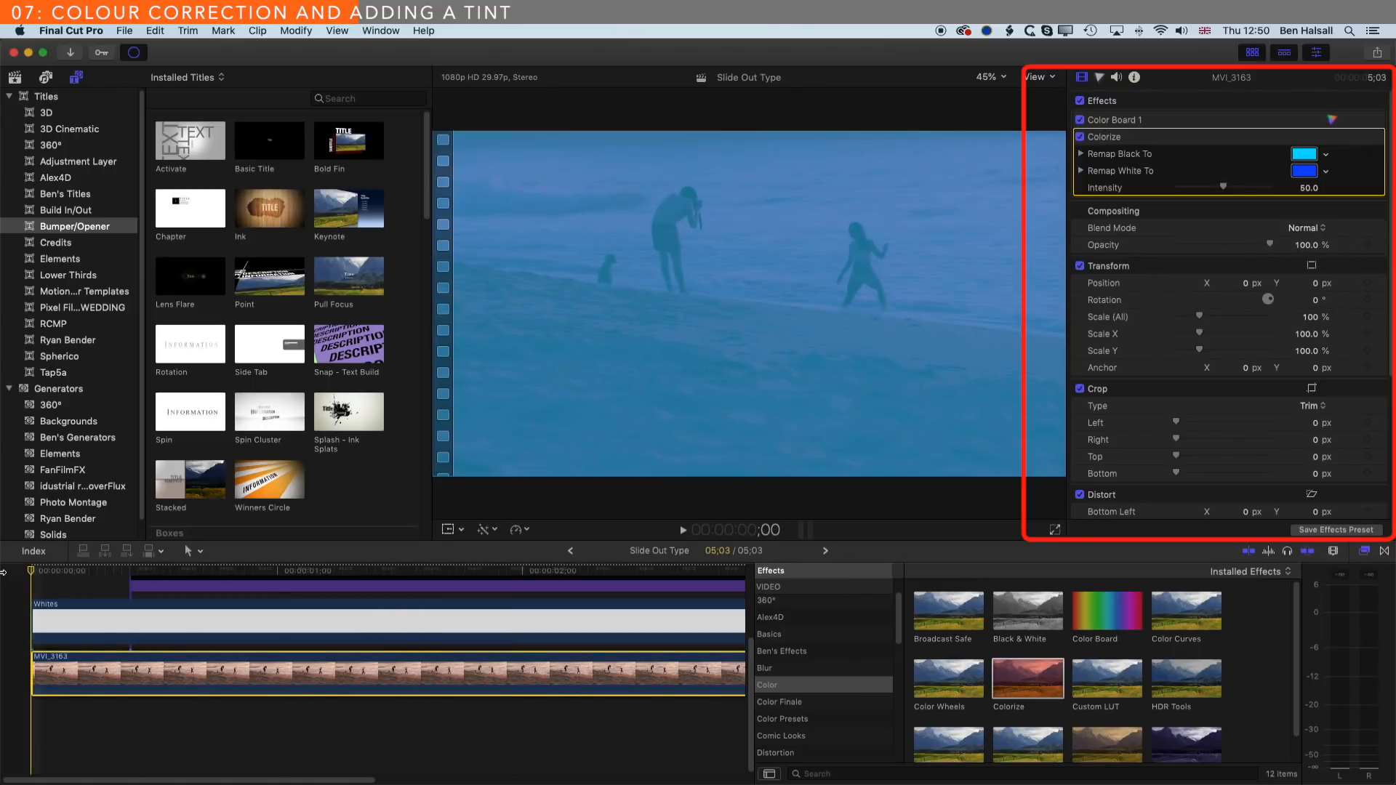
{"action": "key", "text": "space"}
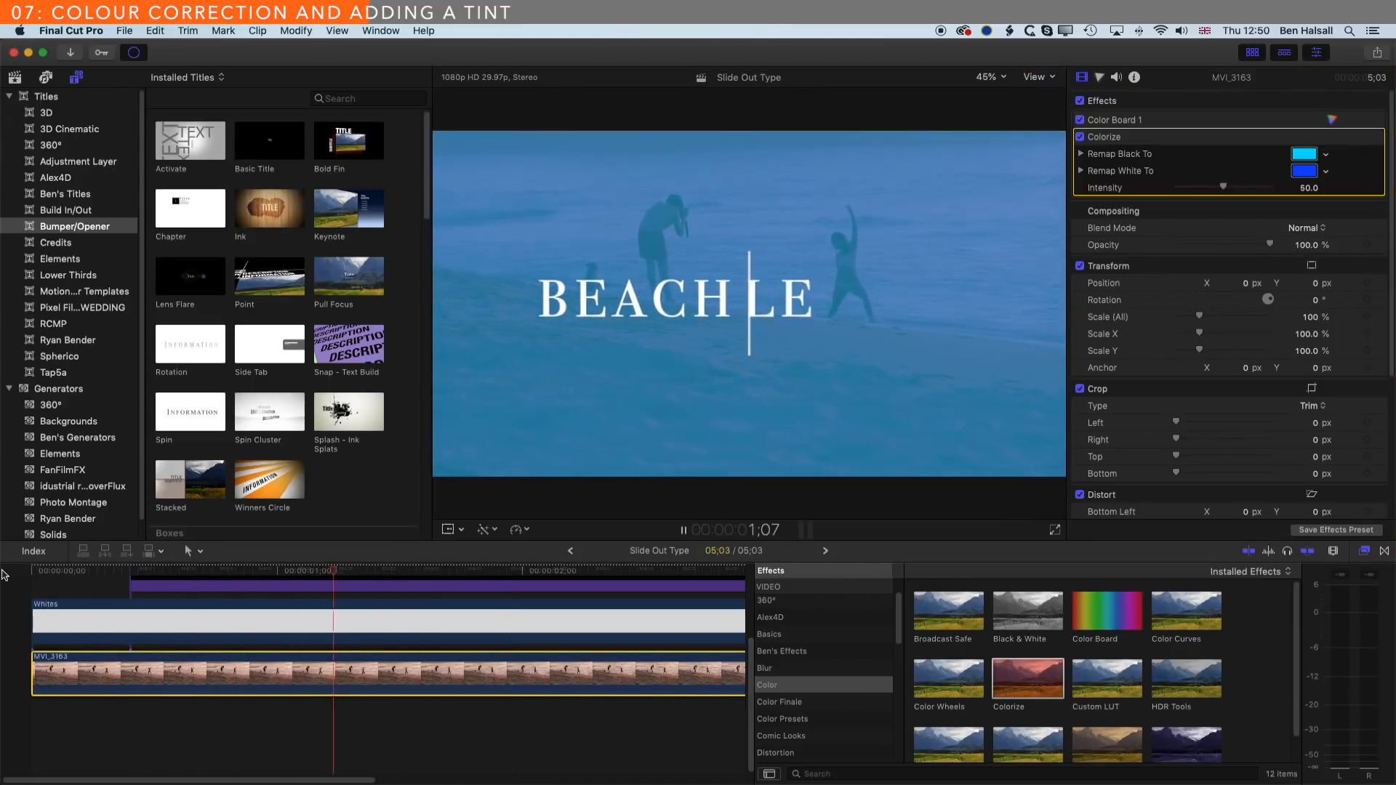
{"action": "key", "text": "space"}
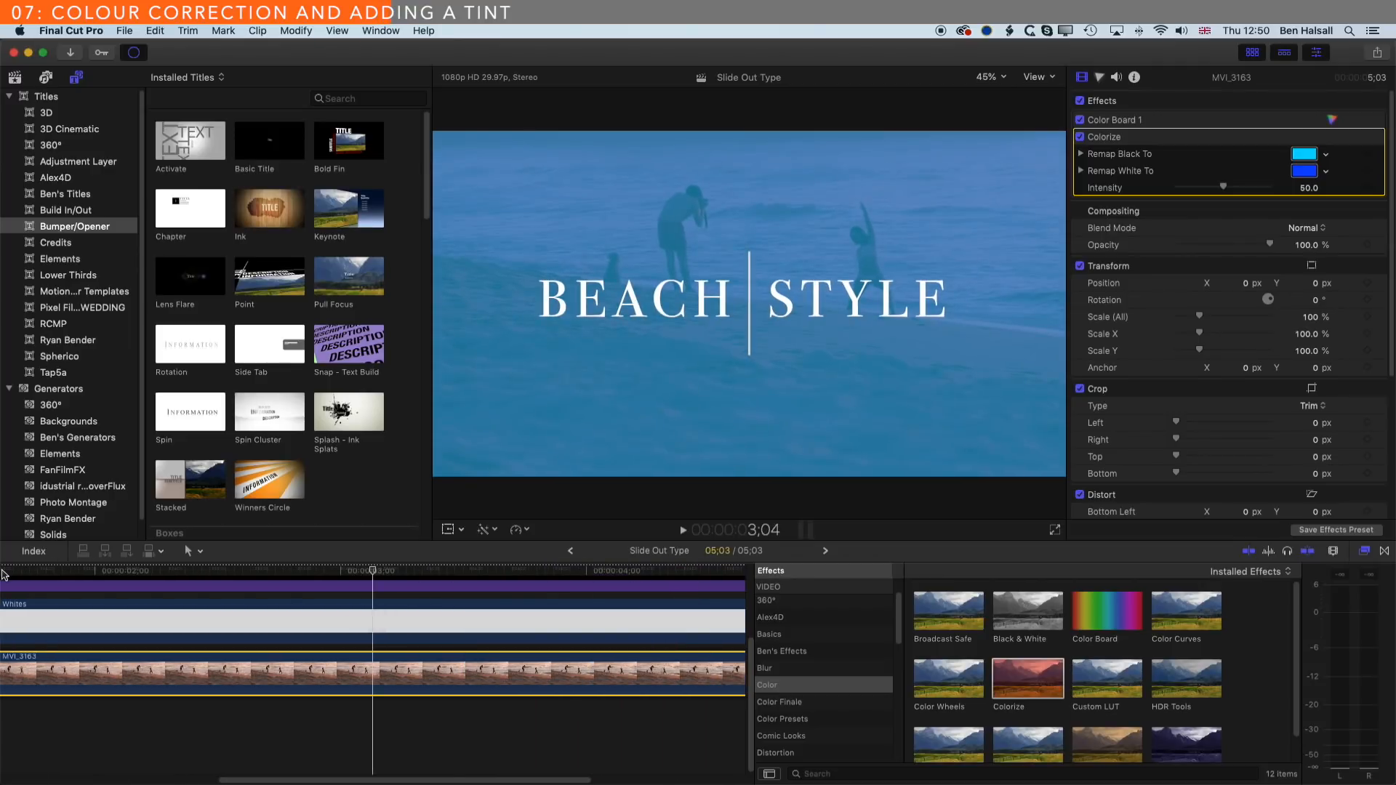
{"action": "key", "text": "super+minus"}
{"action": "key", "text": "super+minus"}
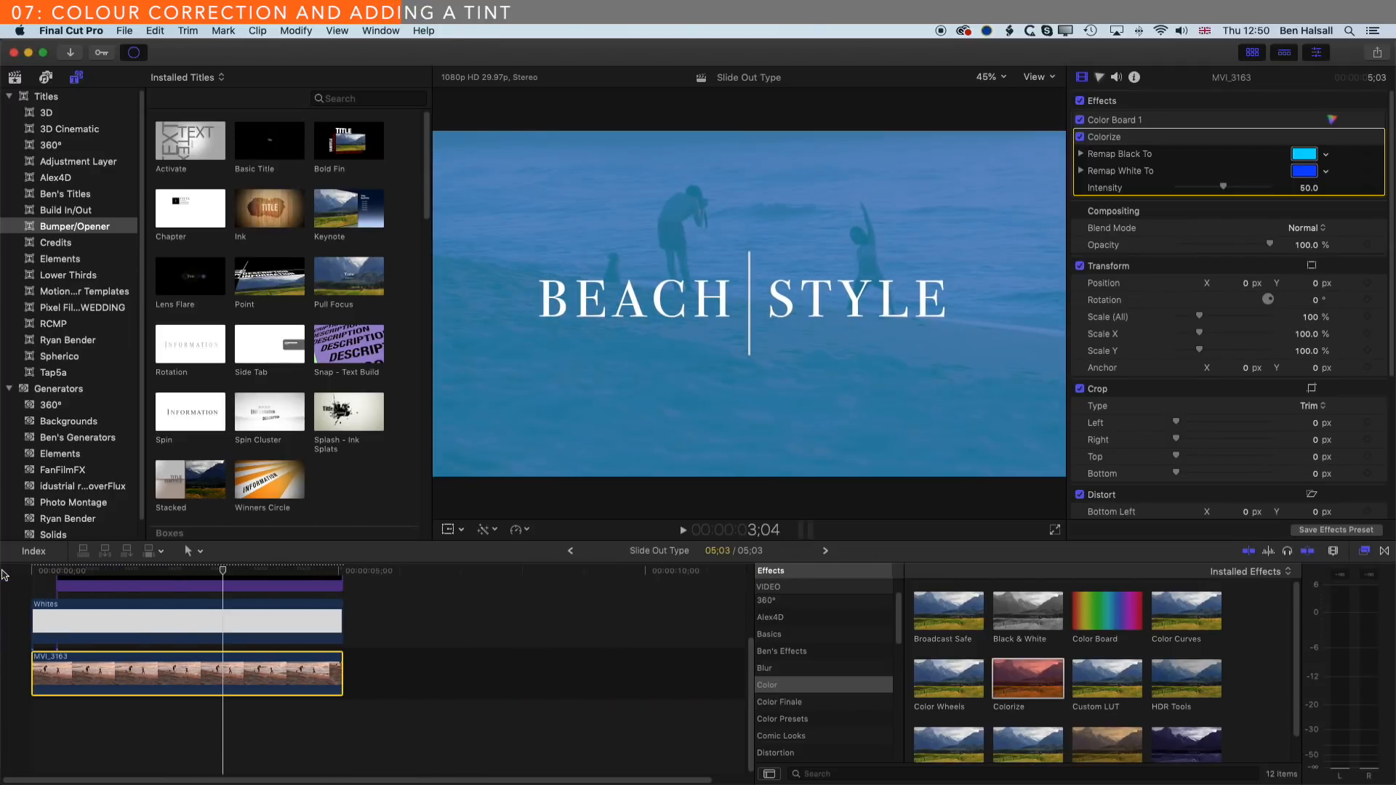
{"action": "scroll", "coordinate": [94, 639], "scroll_direction": "up", "scroll_amount": 3}
{"action": "mouse_move", "coordinate": [223, 572]}
{"action": "left_mouse_down"}
{"action": "mouse_move", "coordinate": [246, 569]}
{"action": "mouse_move", "coordinate": [19, 580]}
{"action": "left_mouse_up"}
{"action": "key", "text": "space"}
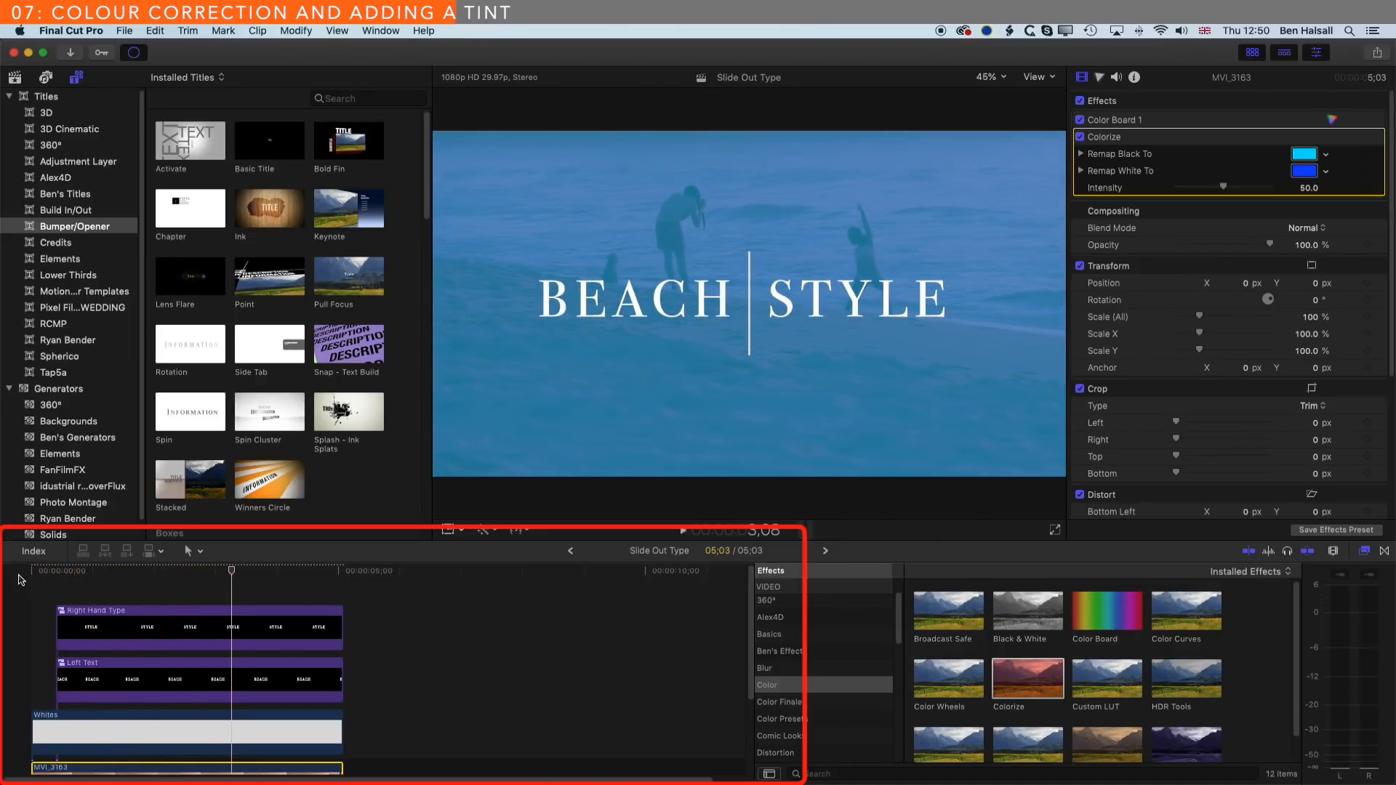
Step: Inside the Left Text compound clip, keyframe the beach title's Position at 3;08, set X to 730.5 px at 3;17, and return to the main title timeline
{"action": "double_click", "coordinate": [233, 682]}
{"action": "left_click", "coordinate": [233, 681]}
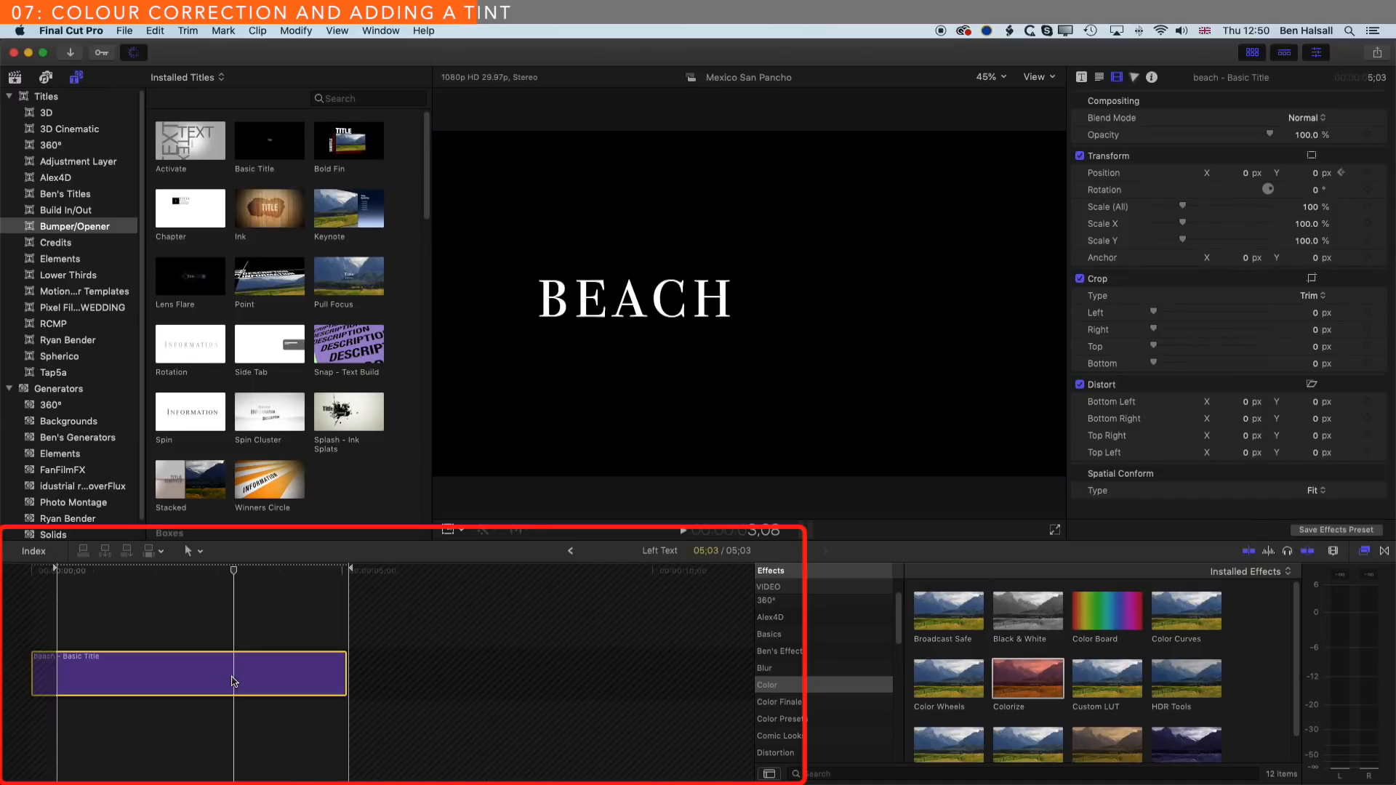
{"action": "right_click", "coordinate": [233, 681]}
{"action": "left_click", "coordinate": [258, 749]}
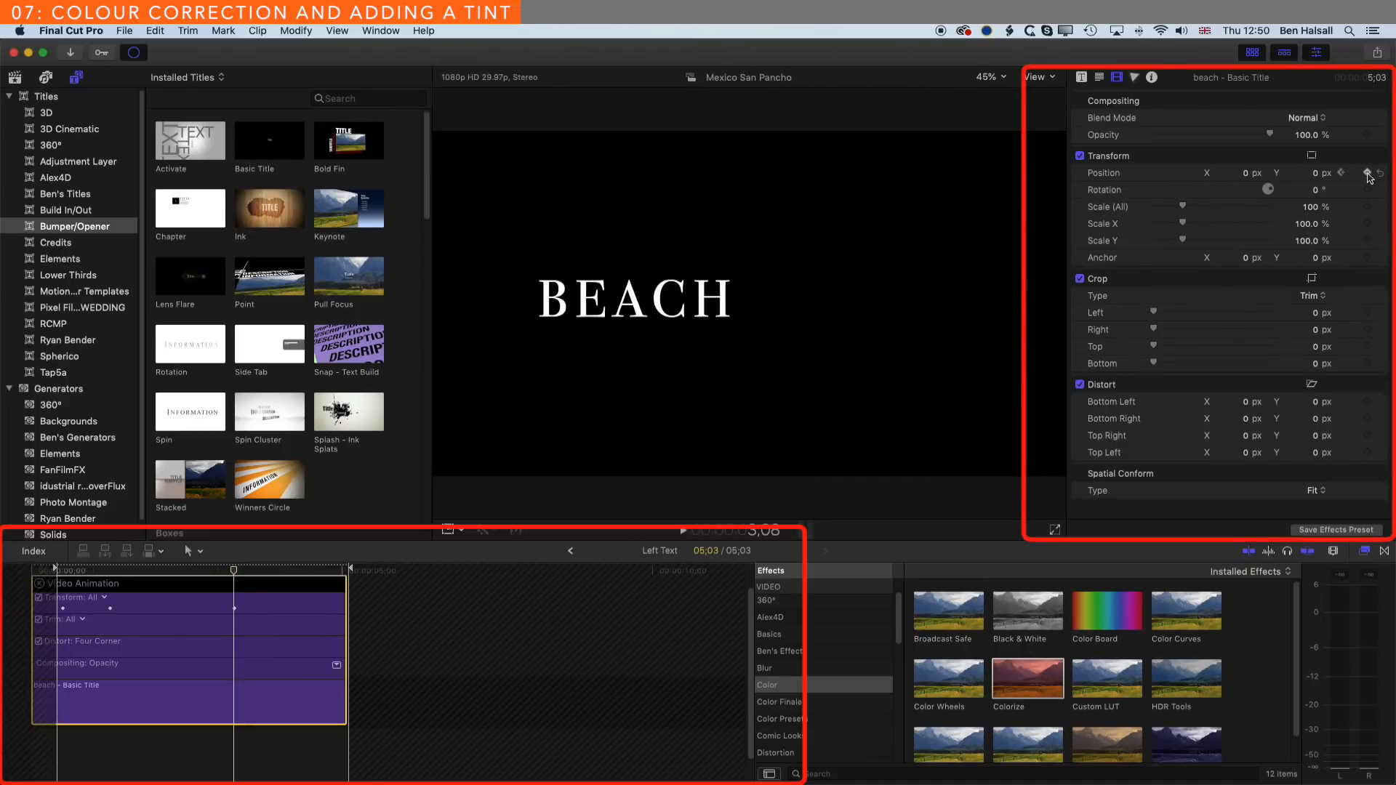
{"action": "left_click_drag", "start_coordinate": [240, 573], "coordinate": [256, 575]}
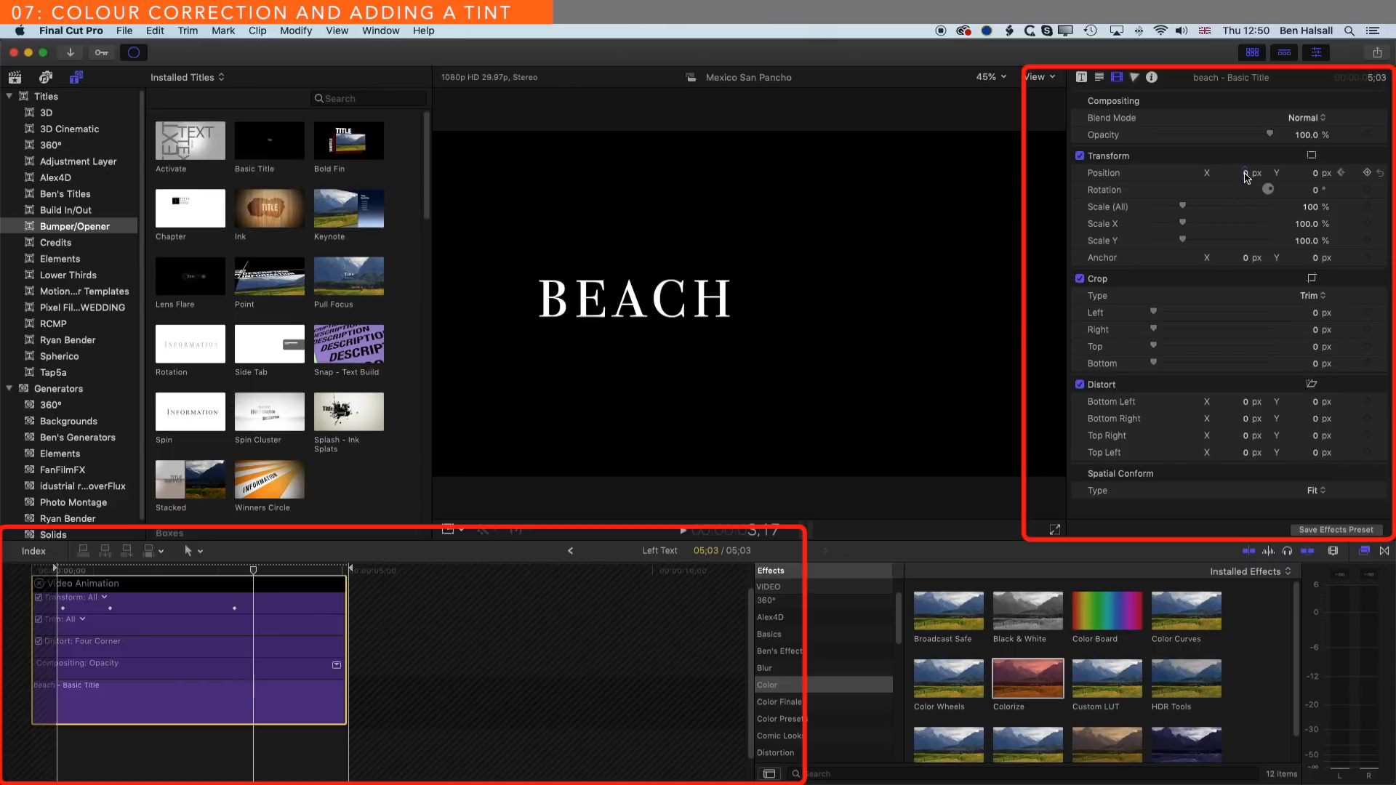
{"action": "left_click_drag", "start_coordinate": [1247, 176], "coordinate": [1298, 177]}
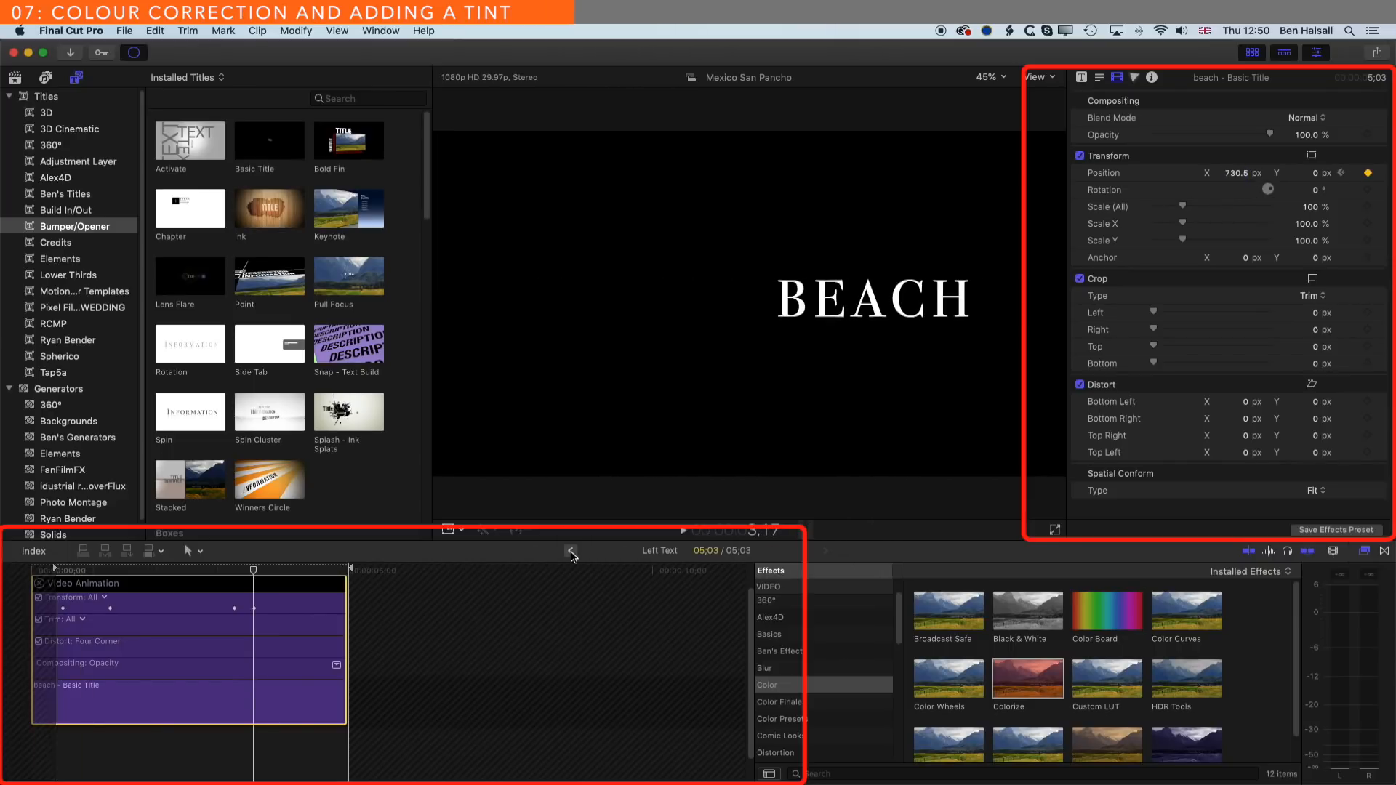
{"action": "left_click", "coordinate": [571, 552]}
{"action": "left_click_drag", "start_coordinate": [240, 571], "coordinate": [54, 572]}
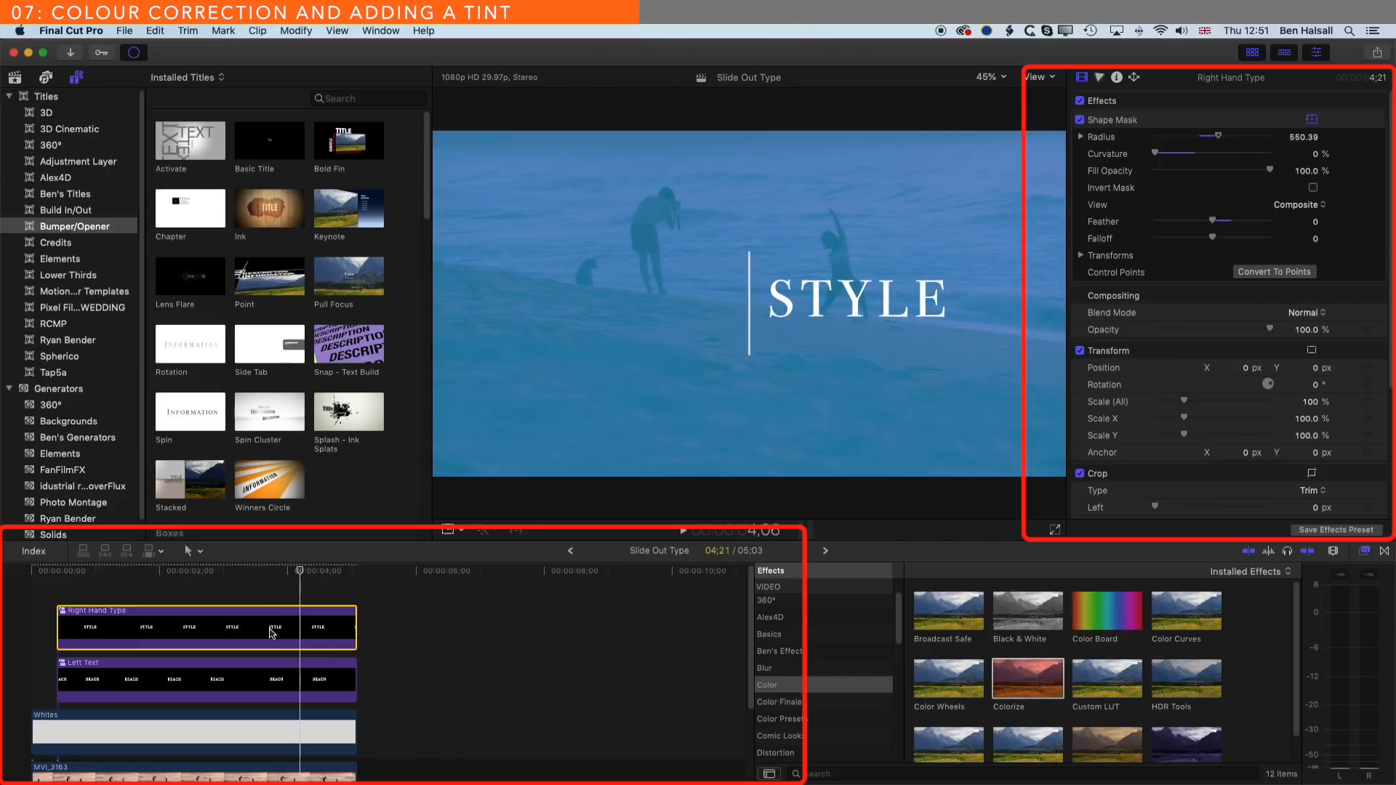
Step: Inside Right Hand Type, keyframe the style title's Position at 3;11, set X to about -680.5 px at 3;28, and return to the main title timeline
{"action": "double_click", "coordinate": [270, 631]}
{"action": "left_click", "coordinate": [244, 679]}
{"action": "right_click", "coordinate": [249, 680]}
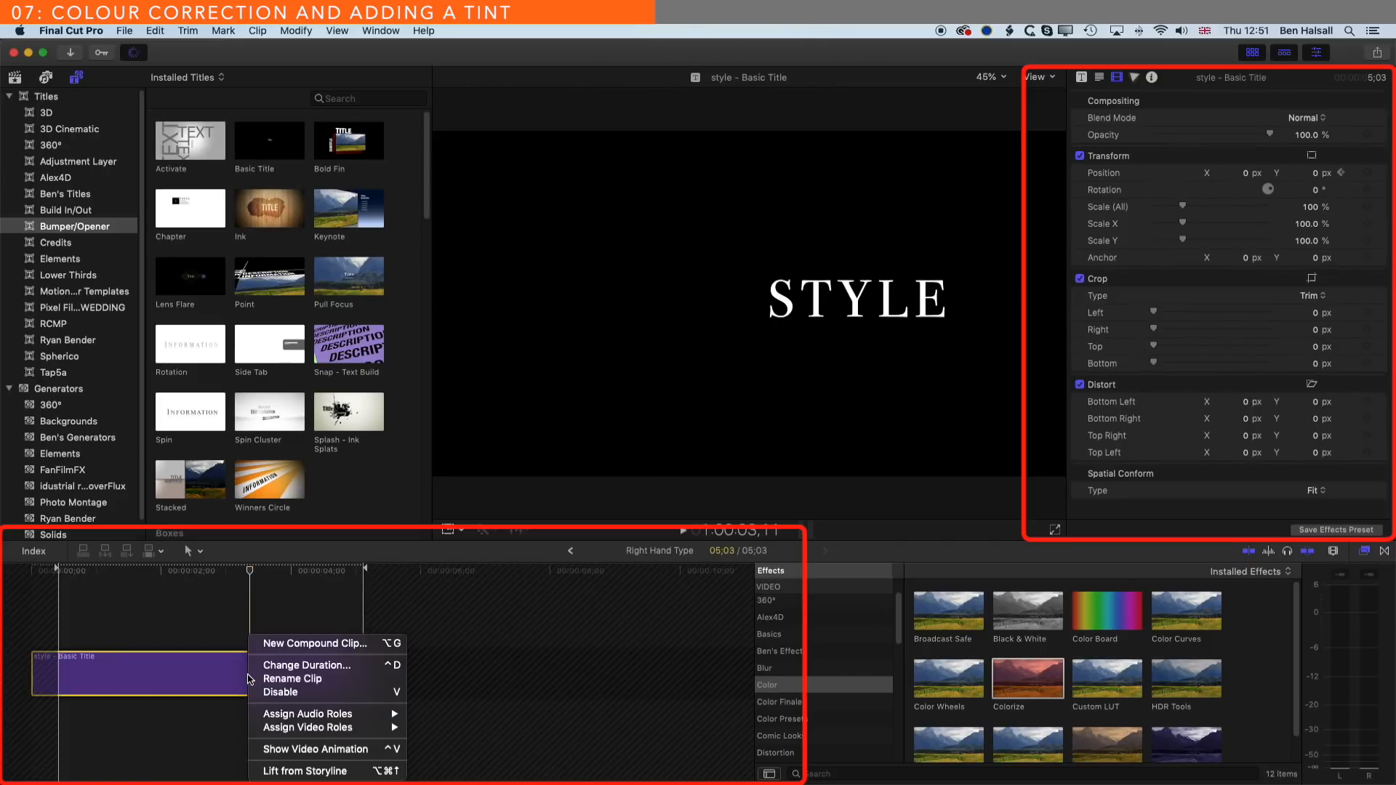
{"action": "left_click", "coordinate": [289, 750]}
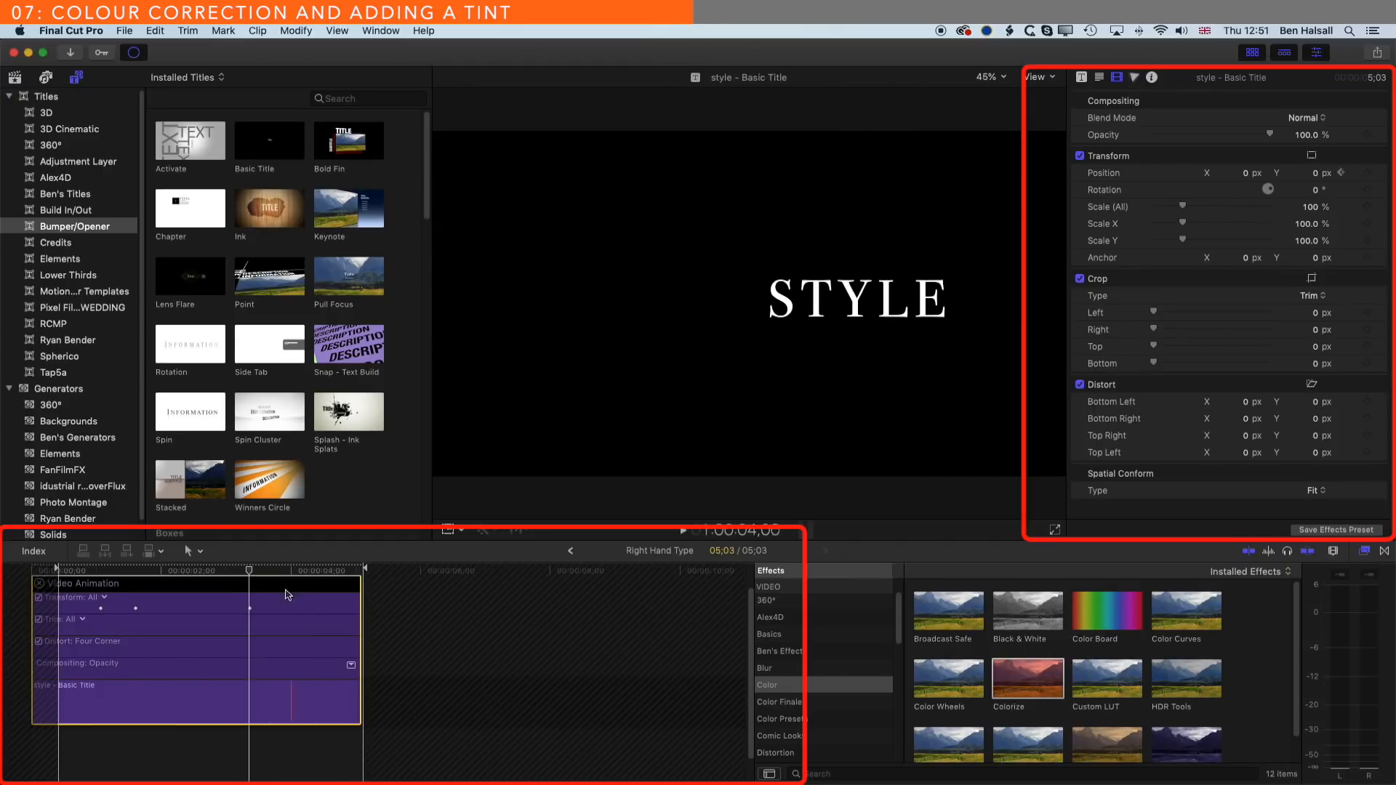
{"action": "left_click_drag", "start_coordinate": [248, 570], "coordinate": [288, 572]}
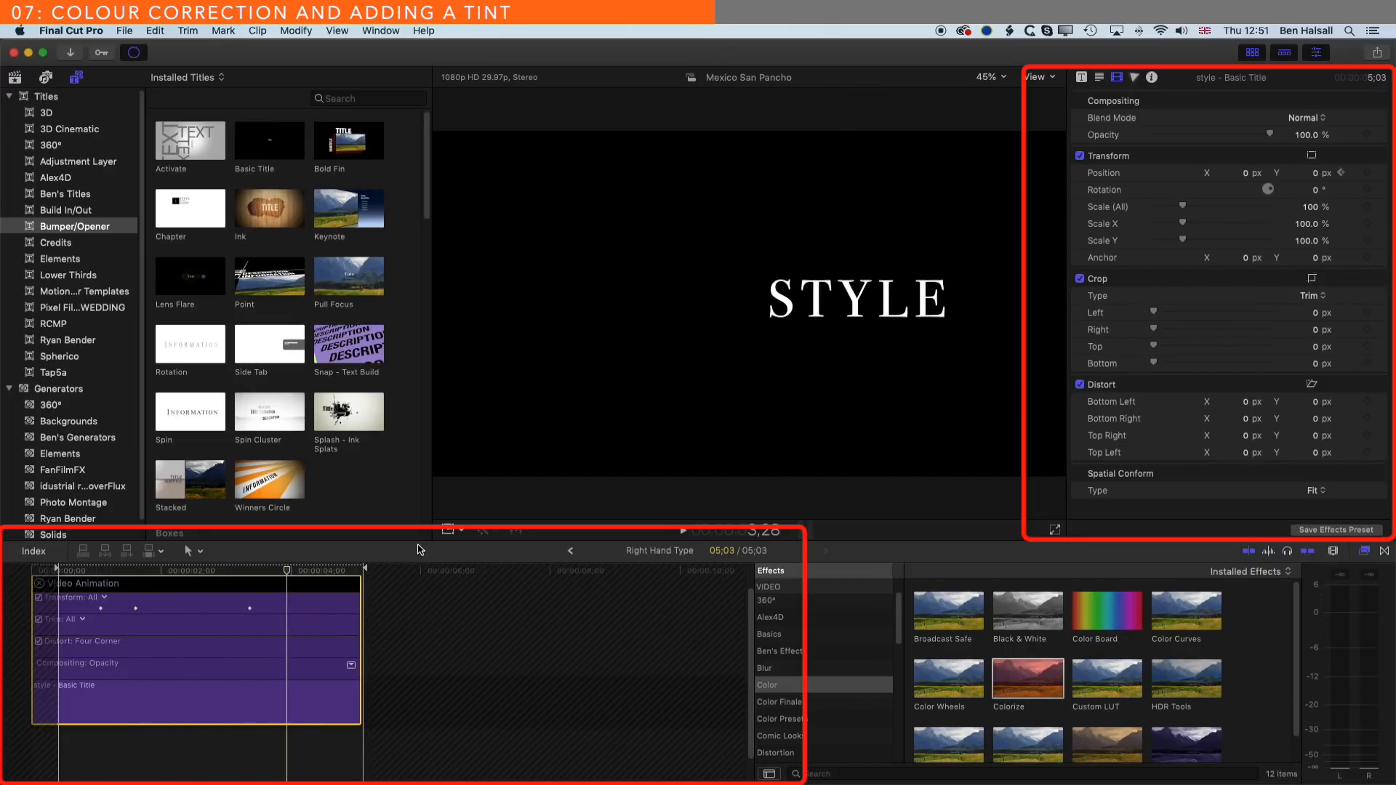
{"action": "left_click_drag", "start_coordinate": [1245, 174], "coordinate": [1245, 175]}
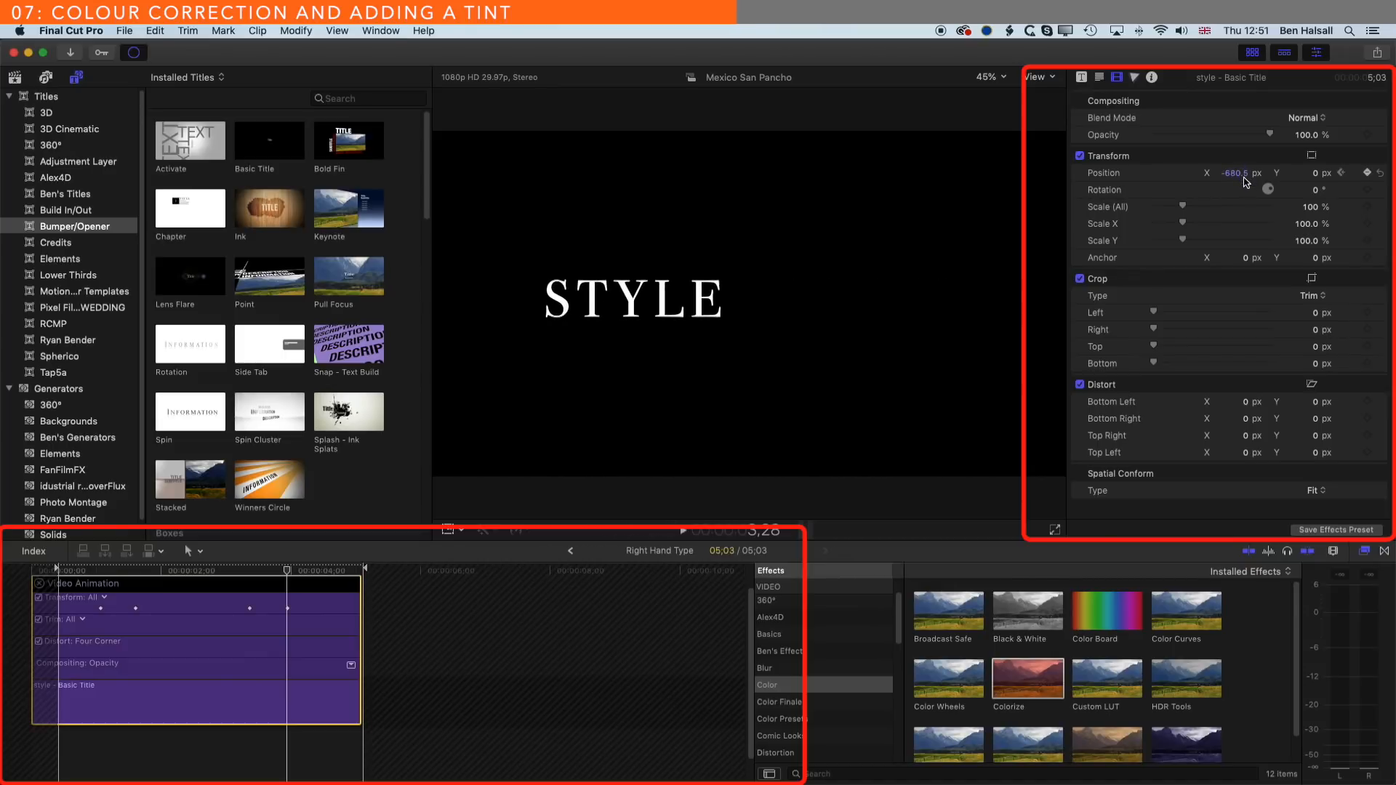
{"action": "left_click", "coordinate": [571, 551]}
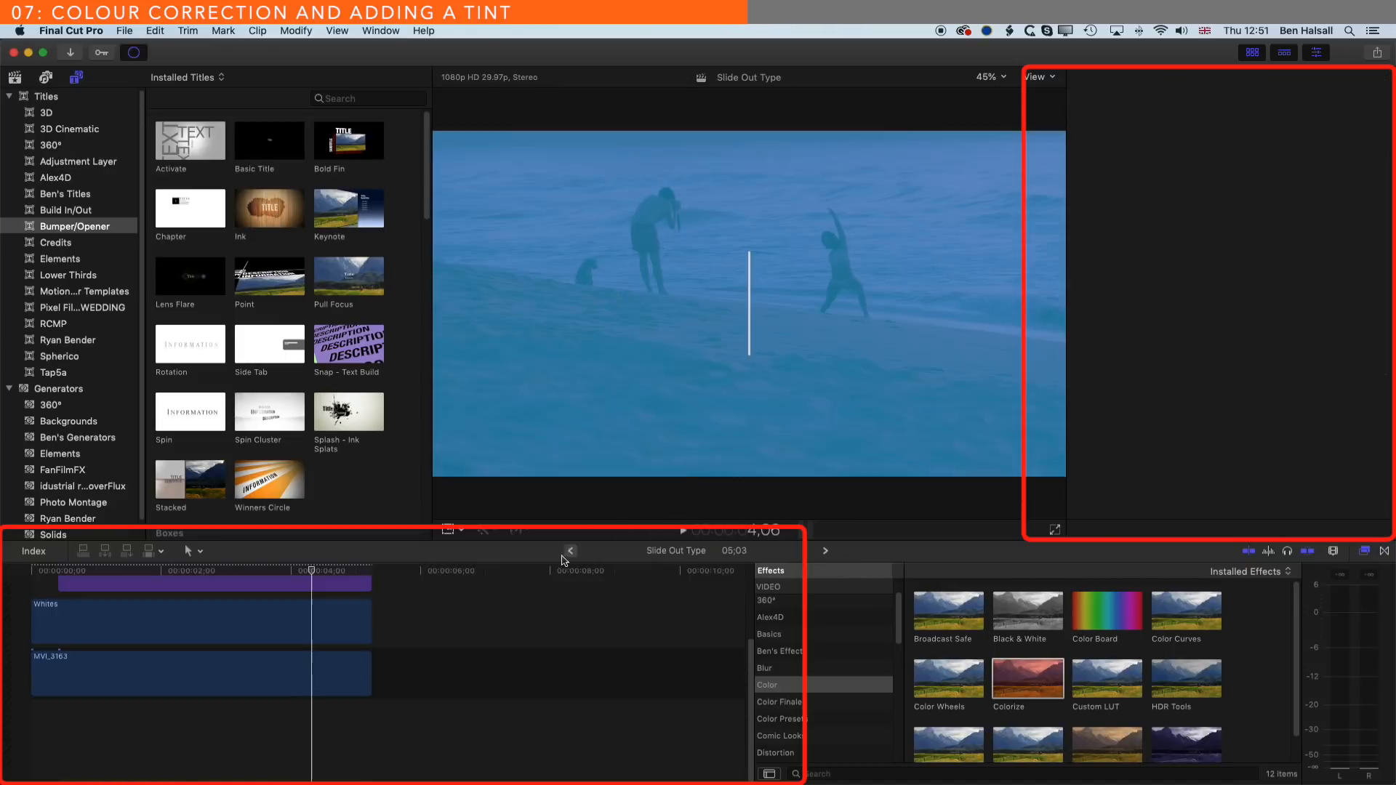
Step: Play the title's ending from 3;01 and step through the frames to check how both words slide back behind the line
{"action": "key", "text": "space"}
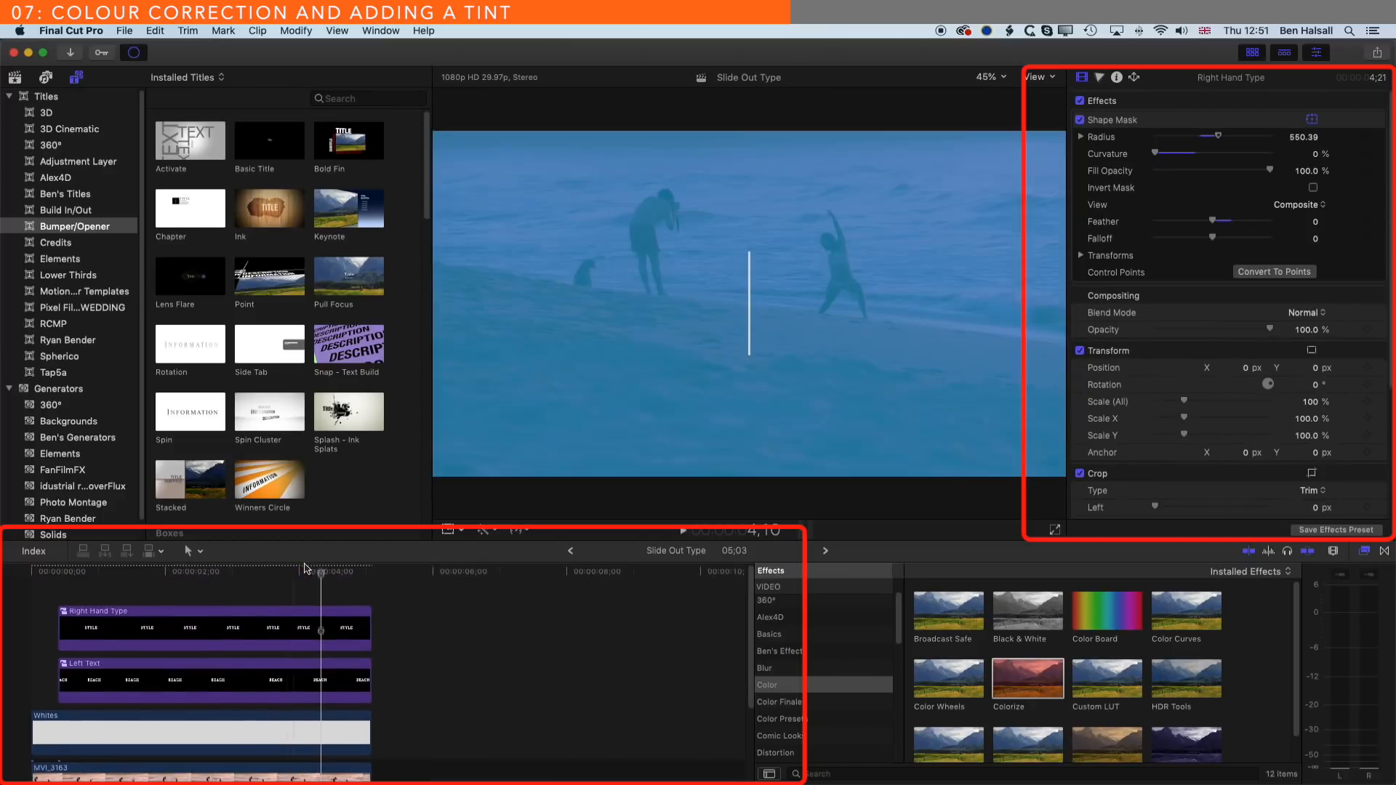
{"action": "left_click_drag", "start_coordinate": [311, 572], "coordinate": [236, 572]}
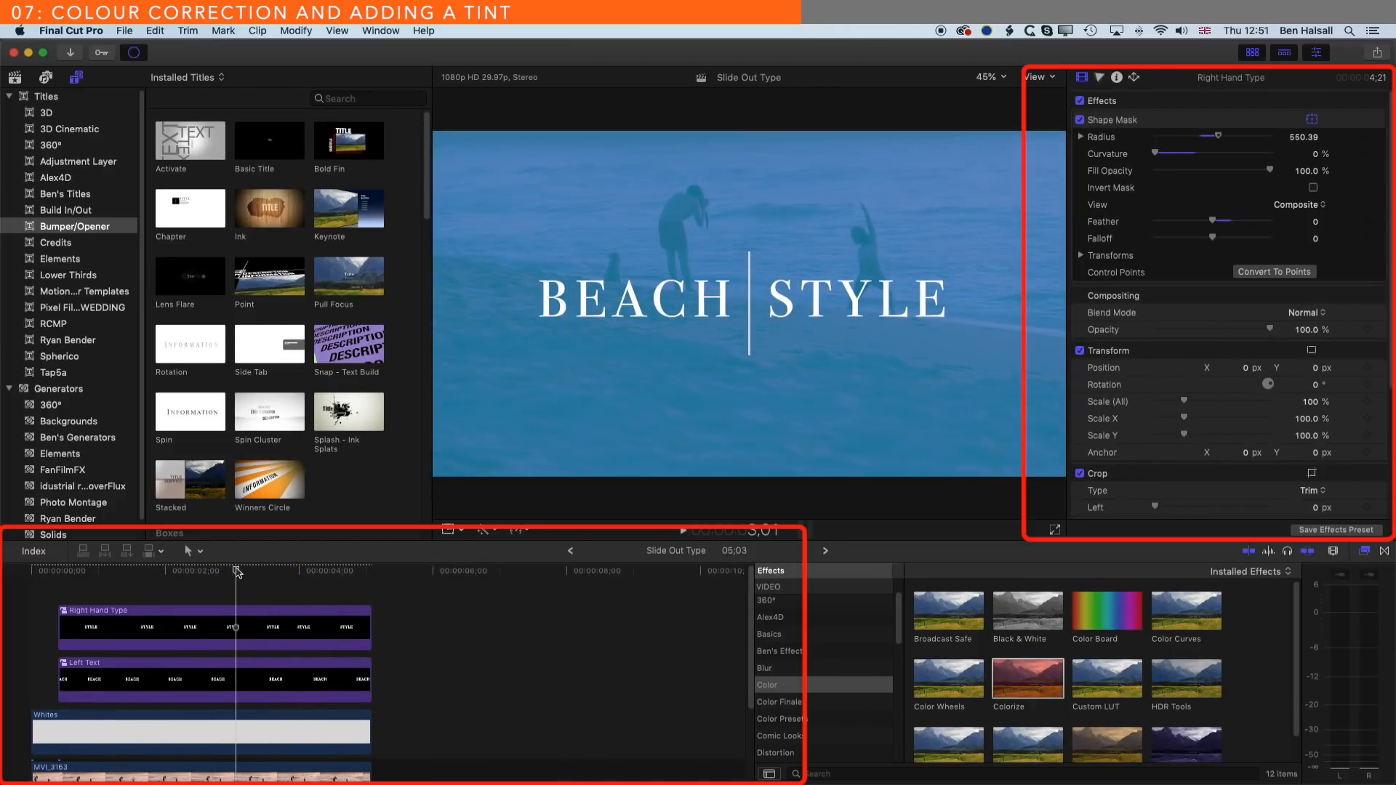
{"action": "key", "text": "space"}
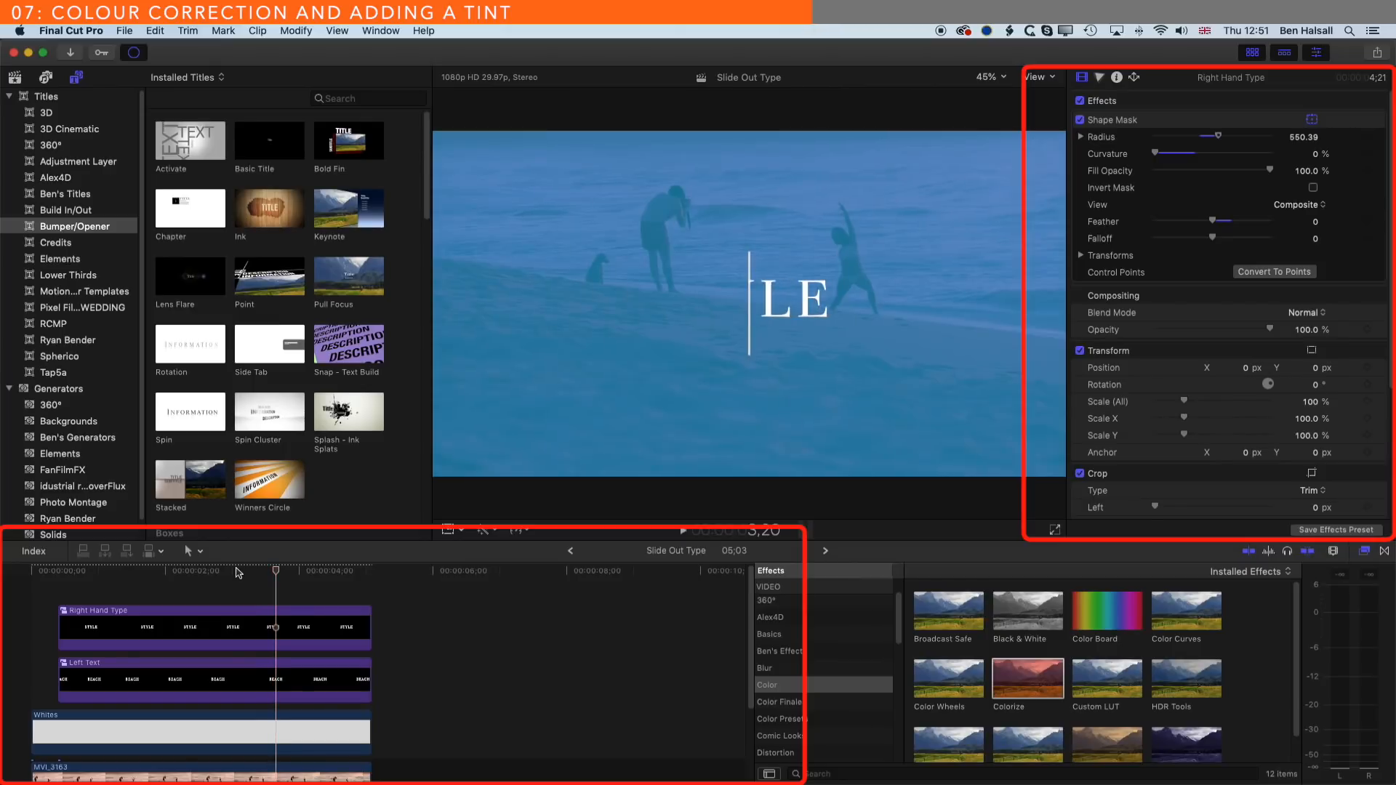
{"action": "key", "text": "Left"}
{"action": "key", "text": "Left"}
{"action": "key", "text": "Left"}
{"action": "key", "text": "Right"}
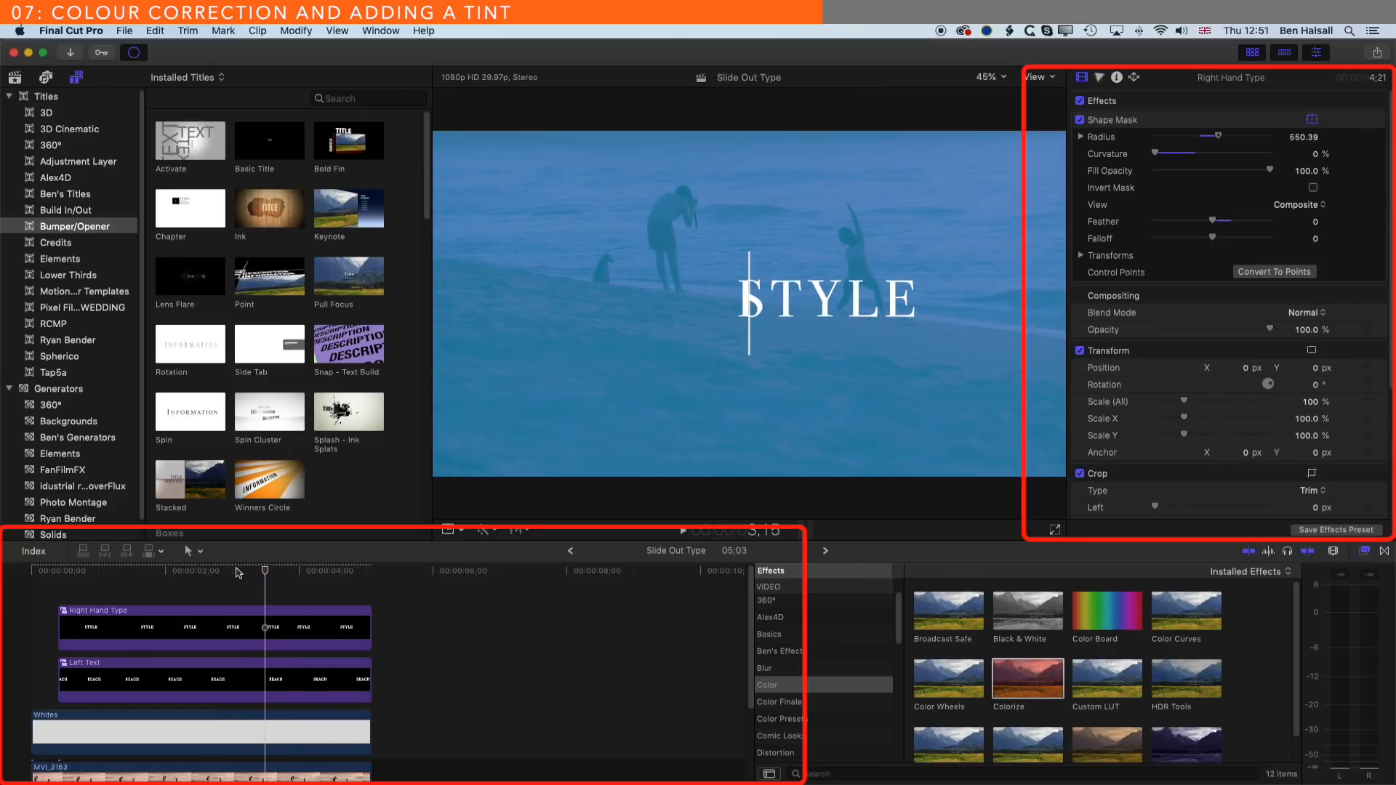
Step: Inside Right Hand Type, show the style title's video animation, shift its last two Position keyframes earlier, ending at 3;15, and return to the main title timeline
{"action": "double_click", "coordinate": [254, 628]}
{"action": "left_click", "coordinate": [266, 676]}
{"action": "right_click", "coordinate": [267, 680]}
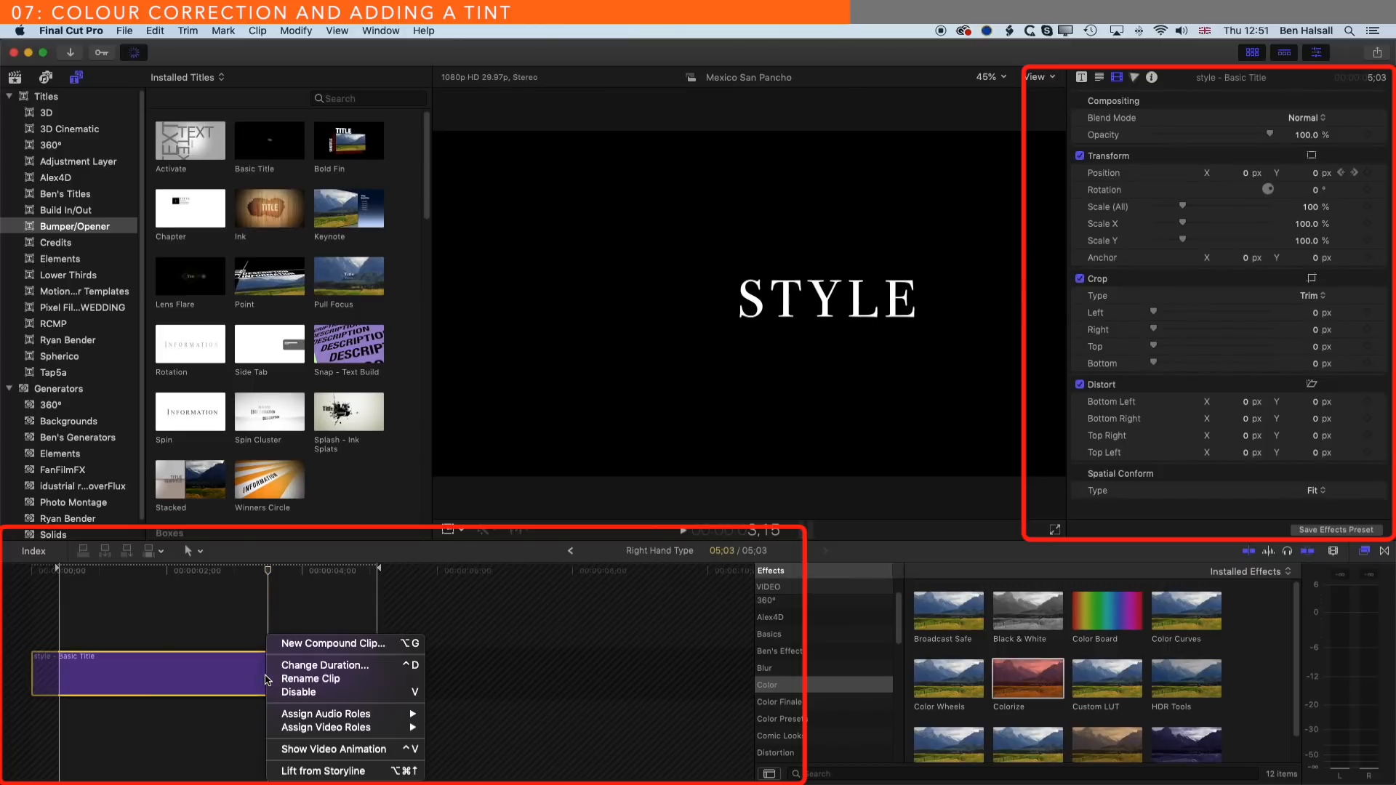
{"action": "left_click", "coordinate": [296, 749]}
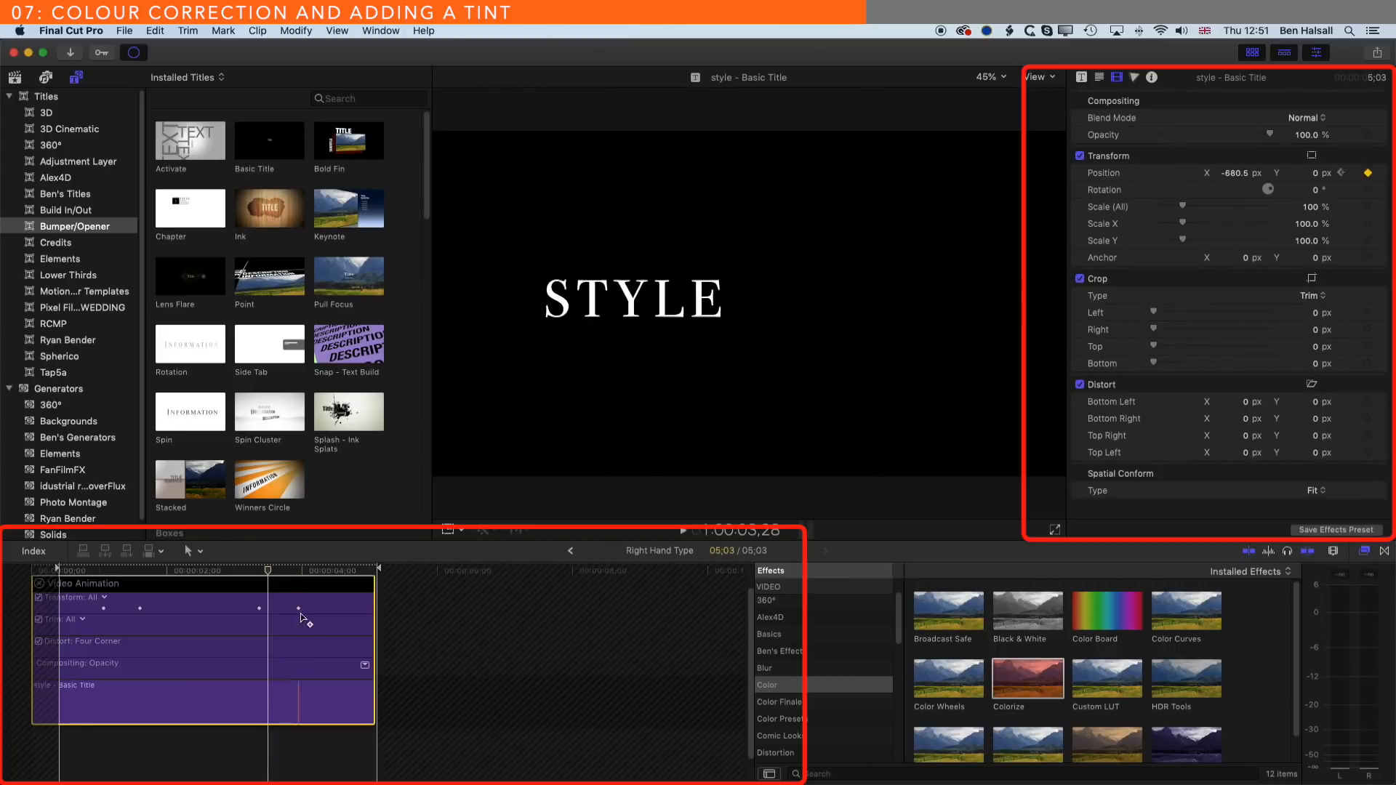
{"action": "left_click_drag", "start_coordinate": [259, 609], "coordinate": [268, 608]}
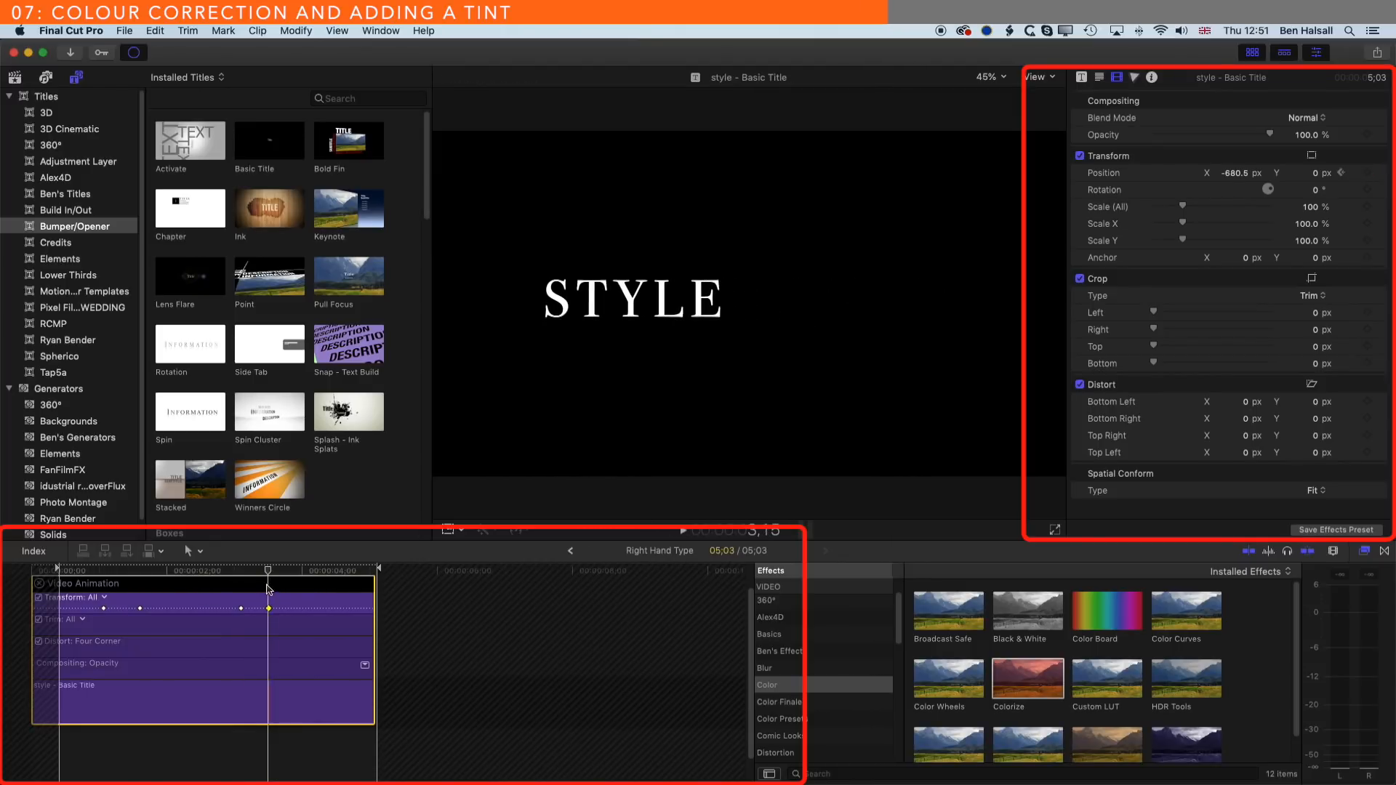
{"action": "left_click_drag", "start_coordinate": [240, 608], "coordinate": [247, 610]}
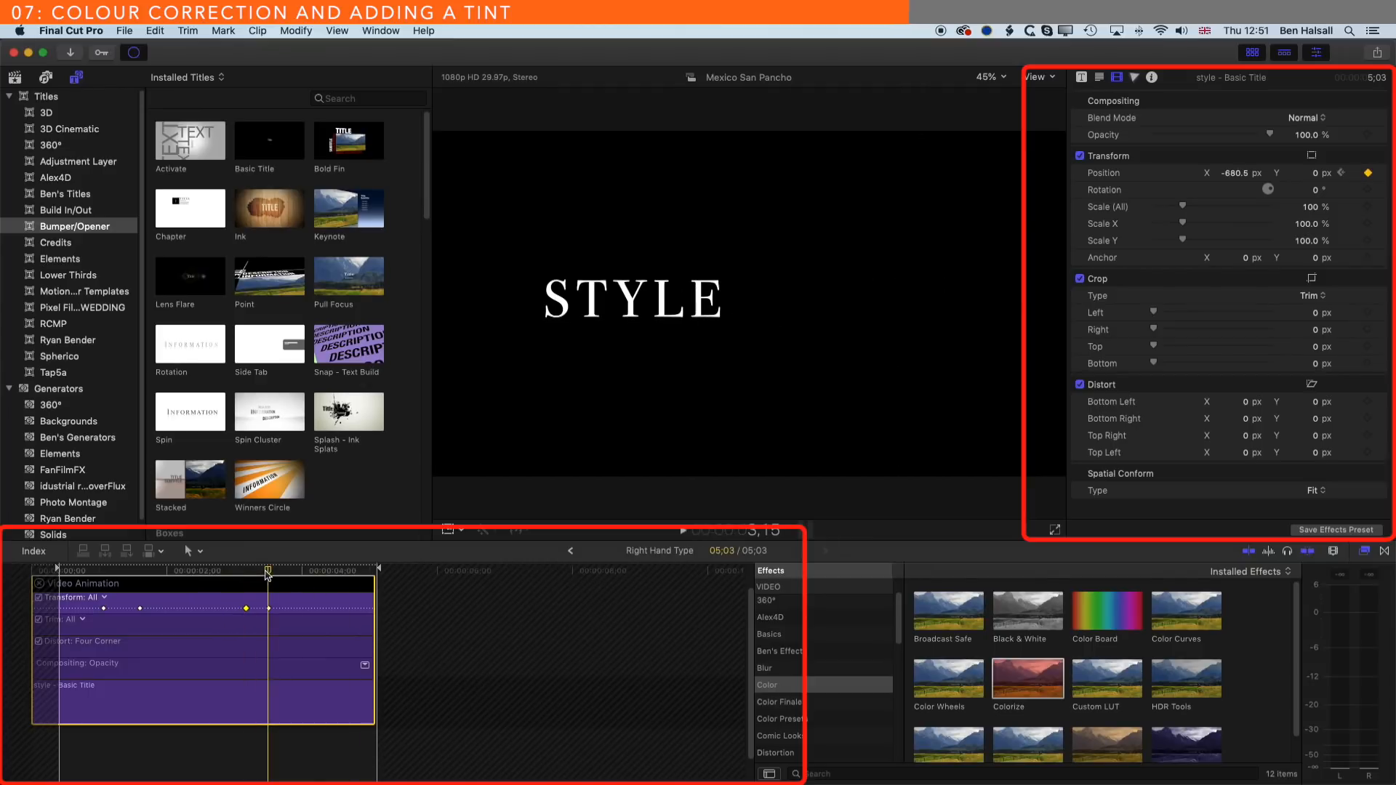
{"action": "left_click", "coordinate": [571, 551]}
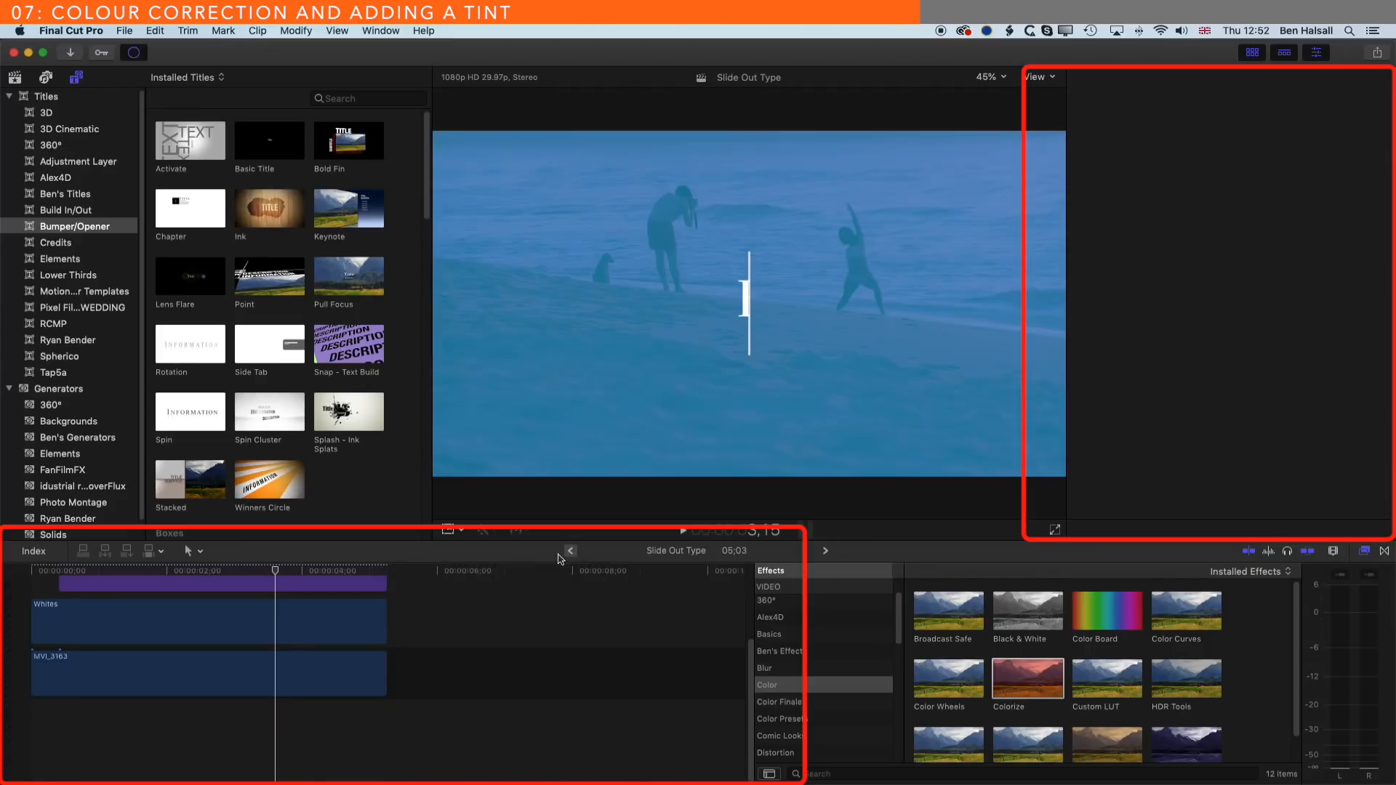
Step: Play the title's ending from about 2;11 to check the timing of both words sliding back
{"action": "left_click_drag", "start_coordinate": [274, 572], "coordinate": [193, 572]}
{"action": "key", "text": "space"}
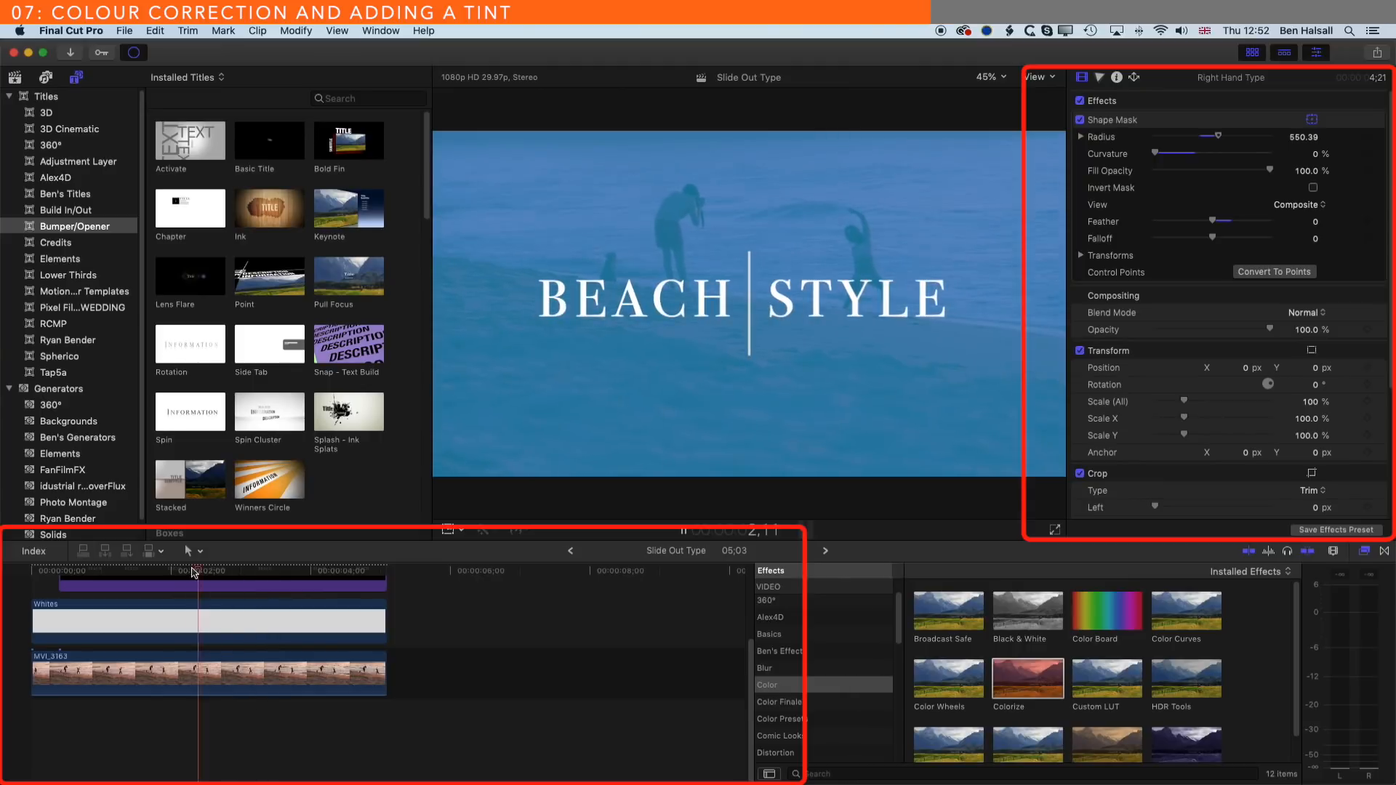
{"action": "key", "text": "space"}
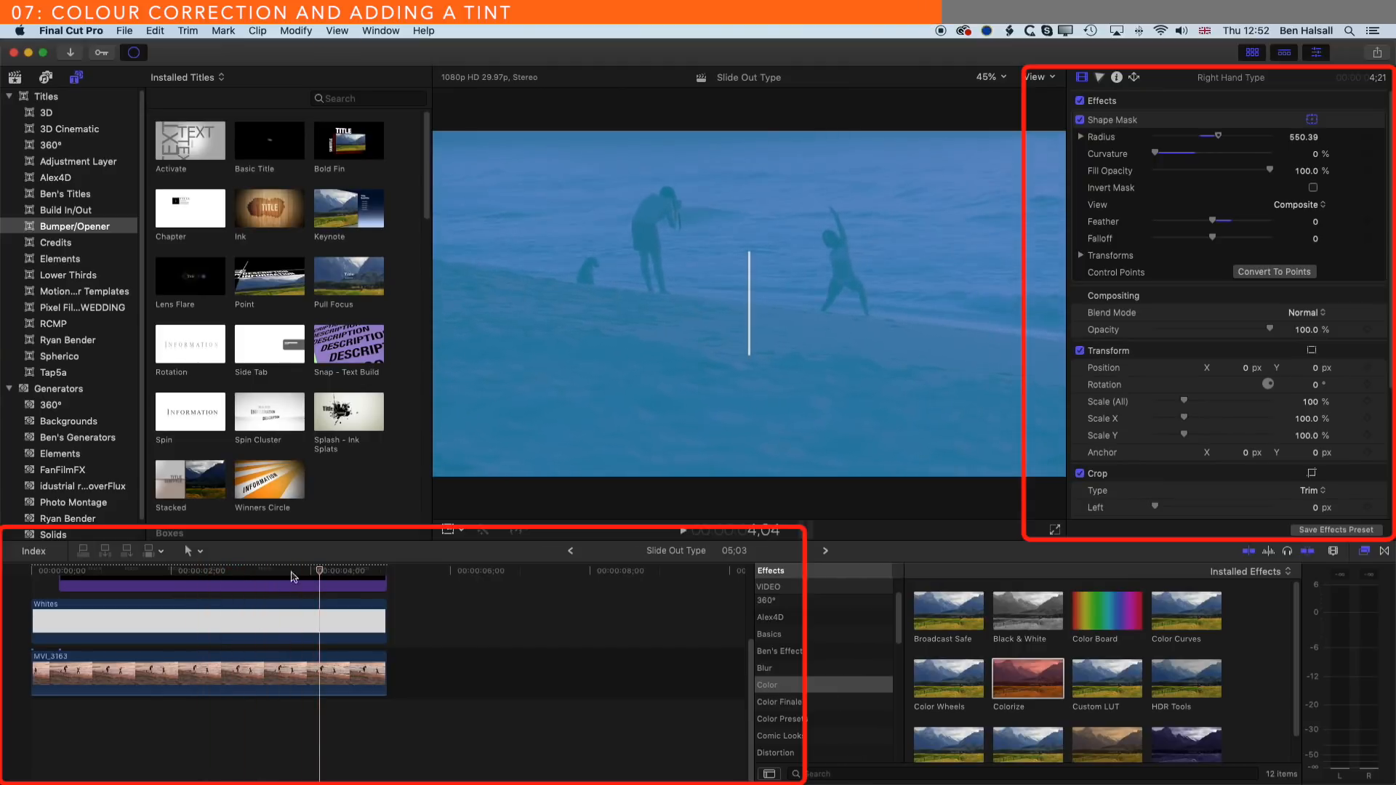
Step: Inside Left Text, move the beach title's slide-back Position keyframes to 3;05 and about 3;16, then return to the main timeline and play the ending
{"action": "left_click_drag", "start_coordinate": [318, 572], "coordinate": [255, 572]}
{"action": "scroll", "coordinate": [261, 588], "scroll_direction": "up", "scroll_amount": 3}
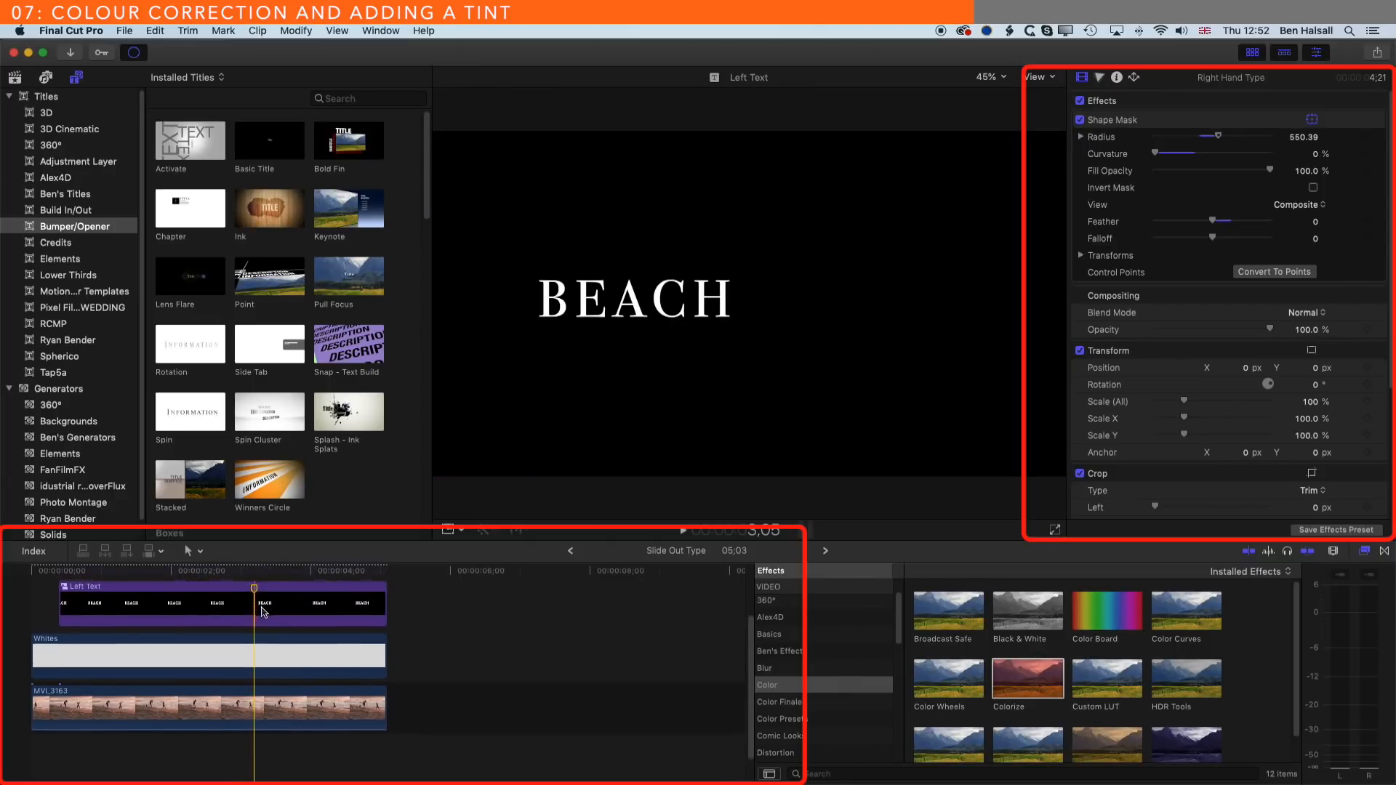
{"action": "left_click", "coordinate": [262, 612]}
{"action": "double_click", "coordinate": [261, 611]}
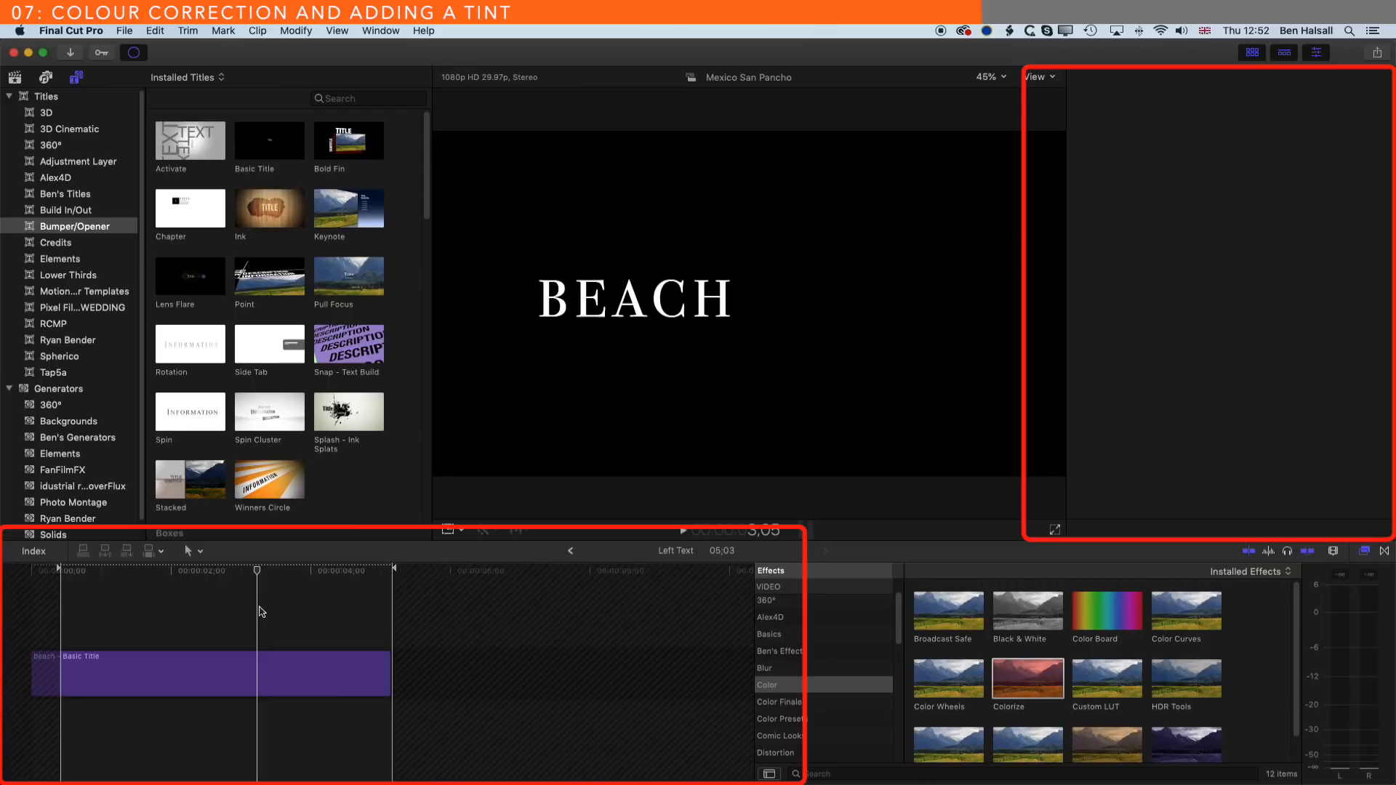
{"action": "right_click", "coordinate": [260, 657]}
{"action": "left_click", "coordinate": [304, 749]}
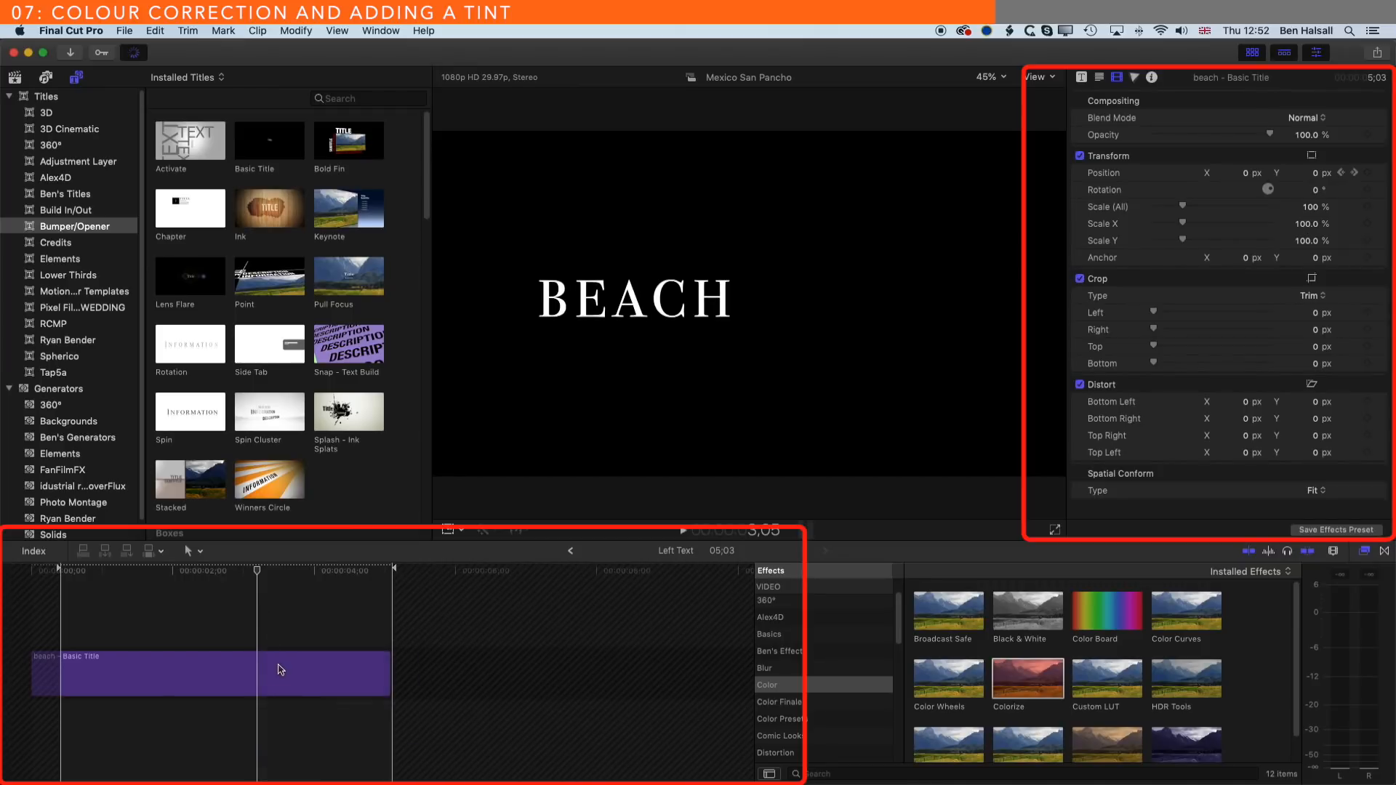
{"action": "left_click_drag", "start_coordinate": [262, 609], "coordinate": [281, 607]}
{"action": "left_click", "coordinate": [284, 609]}
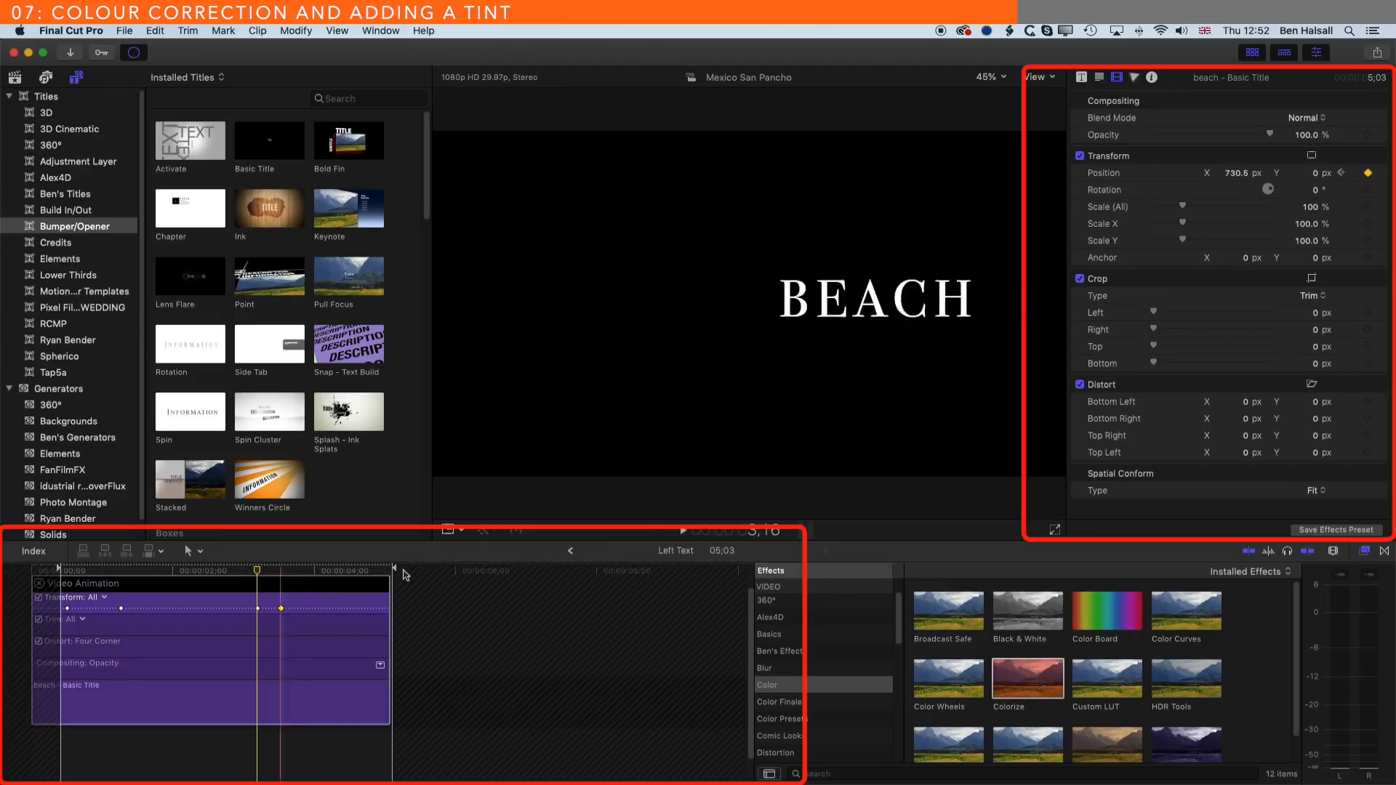
{"action": "left_click", "coordinate": [572, 552]}
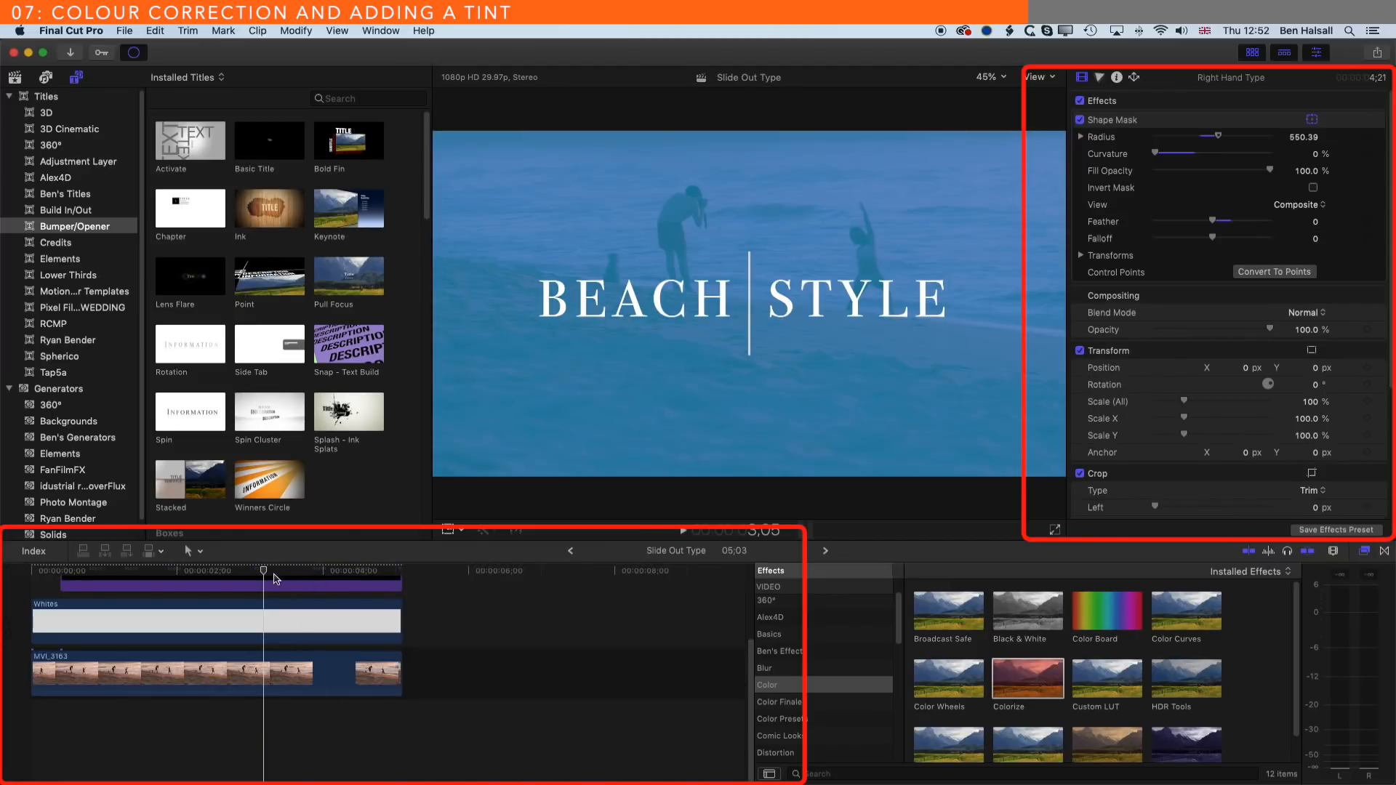
{"action": "key", "text": "space"}
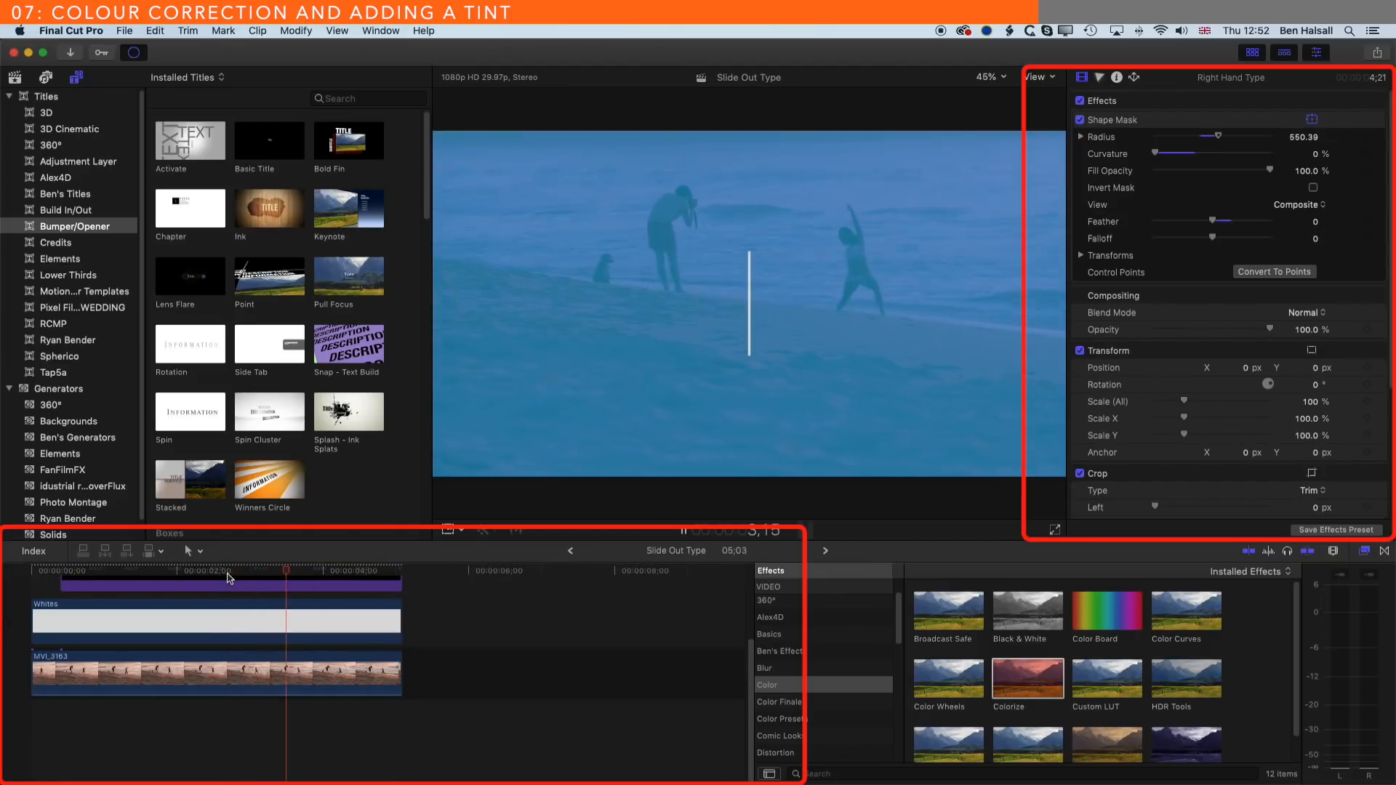
Step: Trim the end of the Whites clip back to about 3;21 and add a Cross Dissolve there
{"action": "left_click_drag", "start_coordinate": [327, 571], "coordinate": [269, 570]}
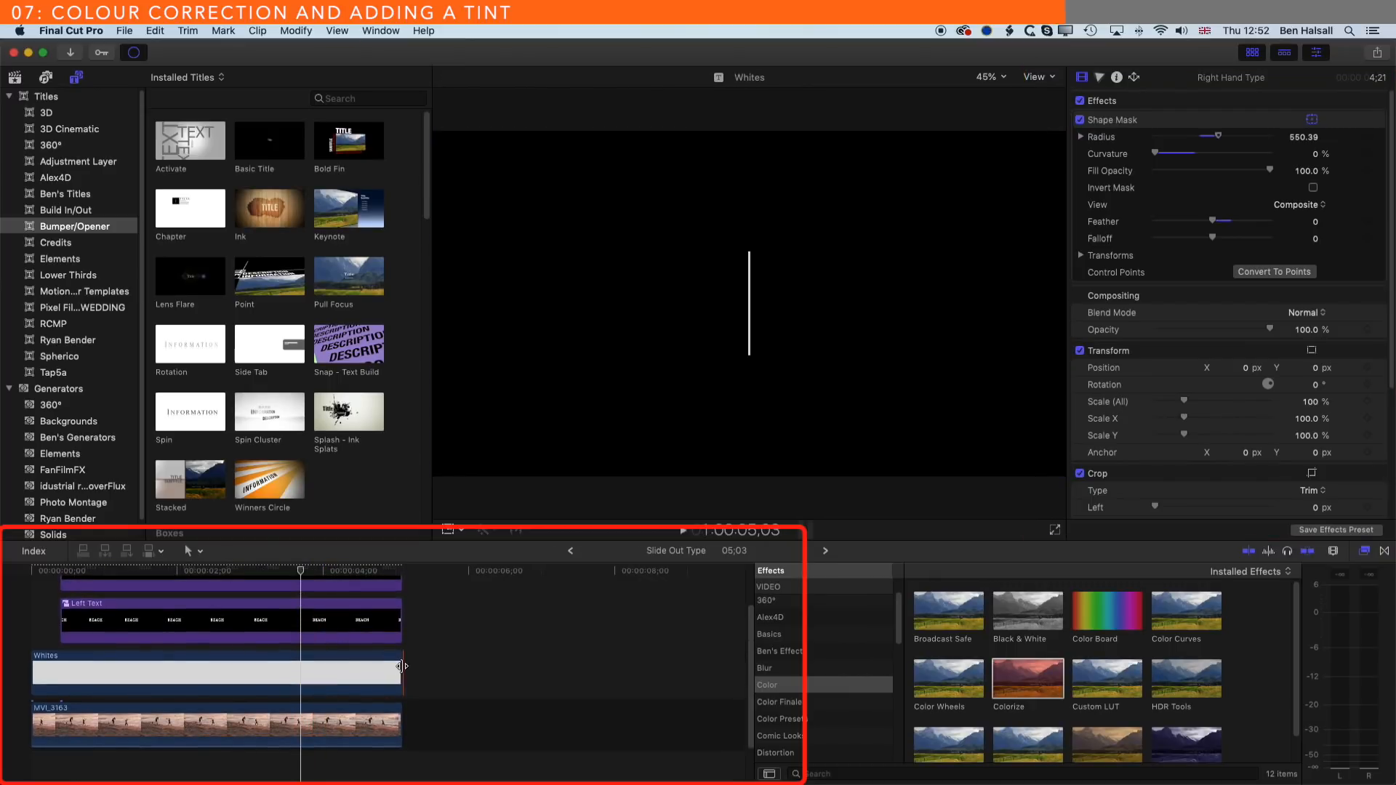
{"action": "left_click_drag", "start_coordinate": [401, 666], "coordinate": [304, 669]}
{"action": "key", "text": "cmd+t"}
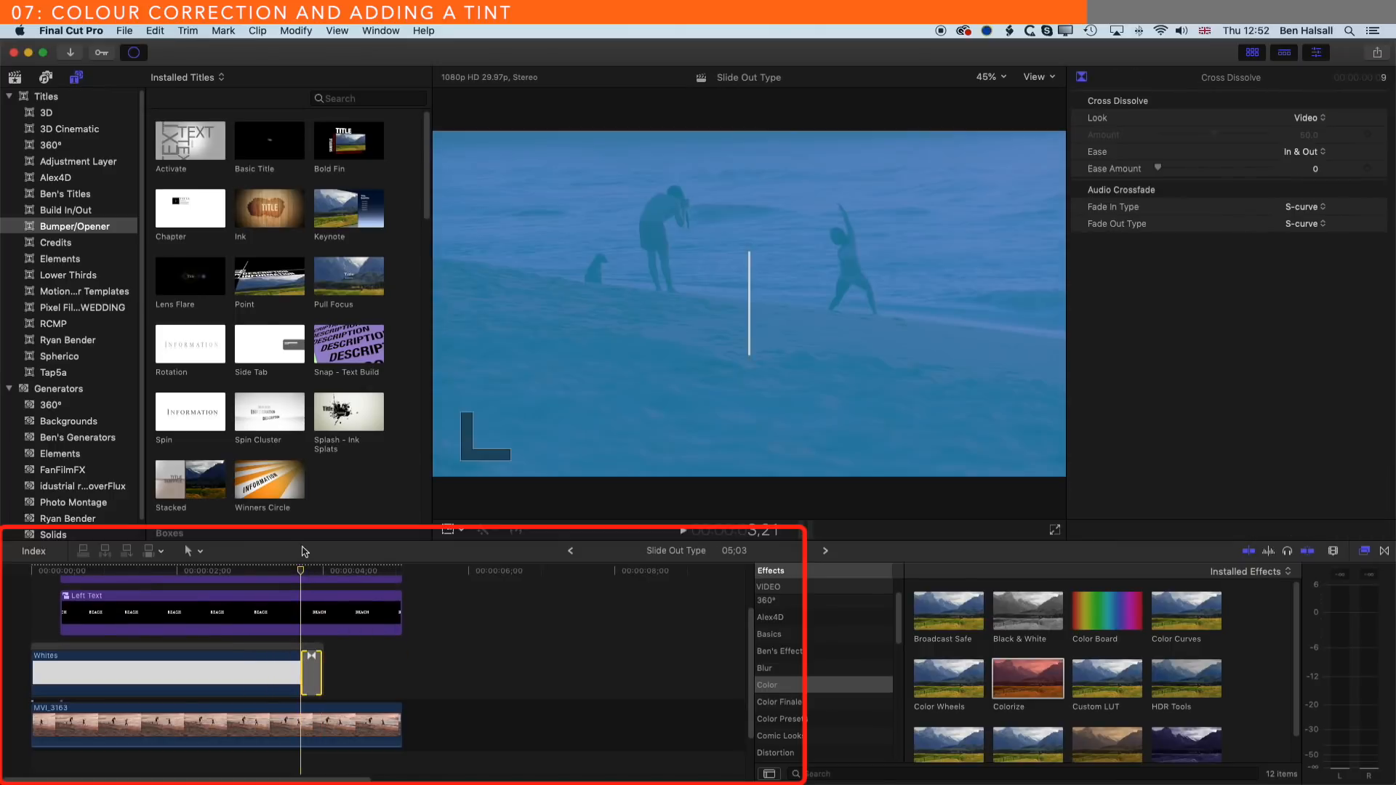
Step: Shorten the Cross Dissolve at the end of the Whites clip to 5 frames and play the ending
{"action": "left_click", "coordinate": [274, 572]}
{"action": "key", "text": "space"}
{"action": "key", "text": "space"}
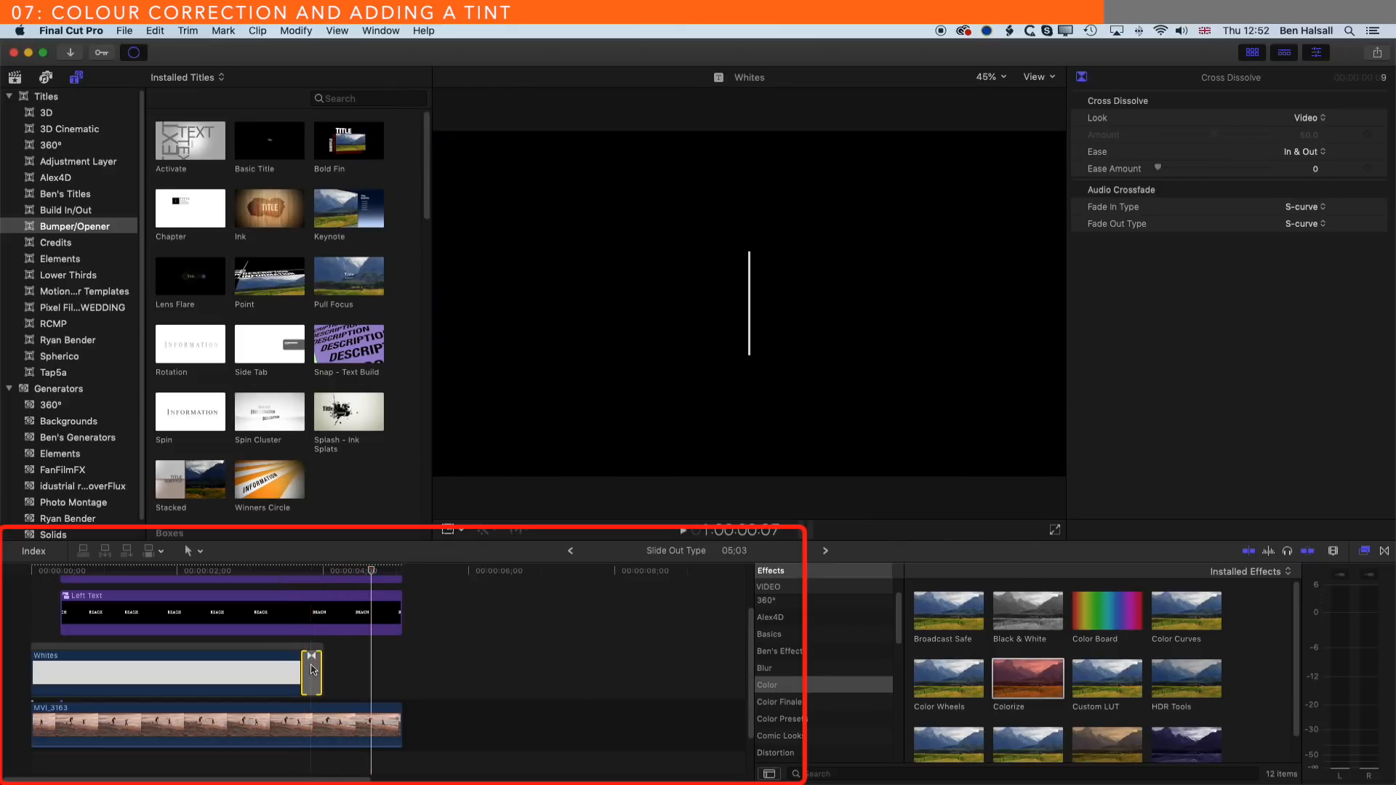
{"action": "left_click_drag", "start_coordinate": [303, 669], "coordinate": [315, 669]}
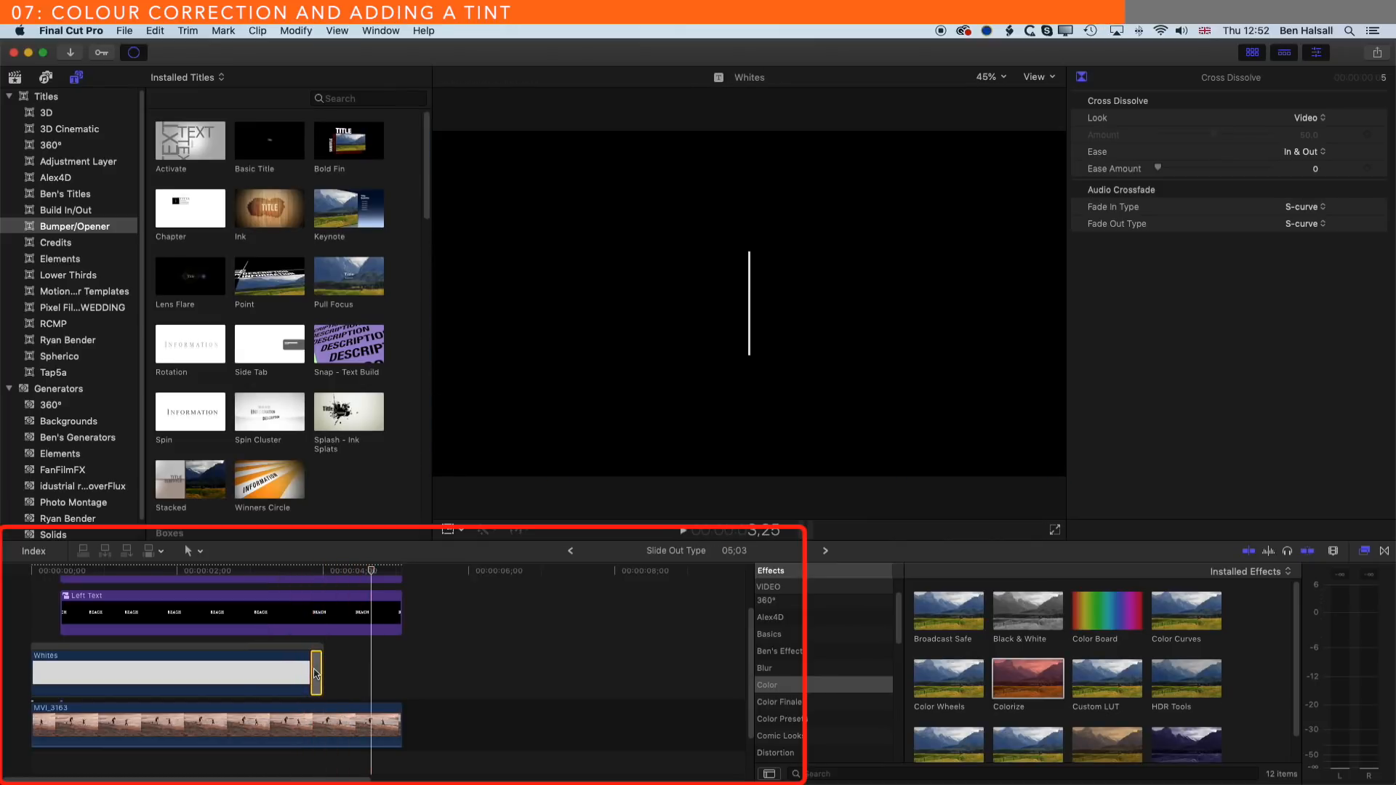
{"action": "key", "text": "space"}
{"action": "key", "text": "space"}
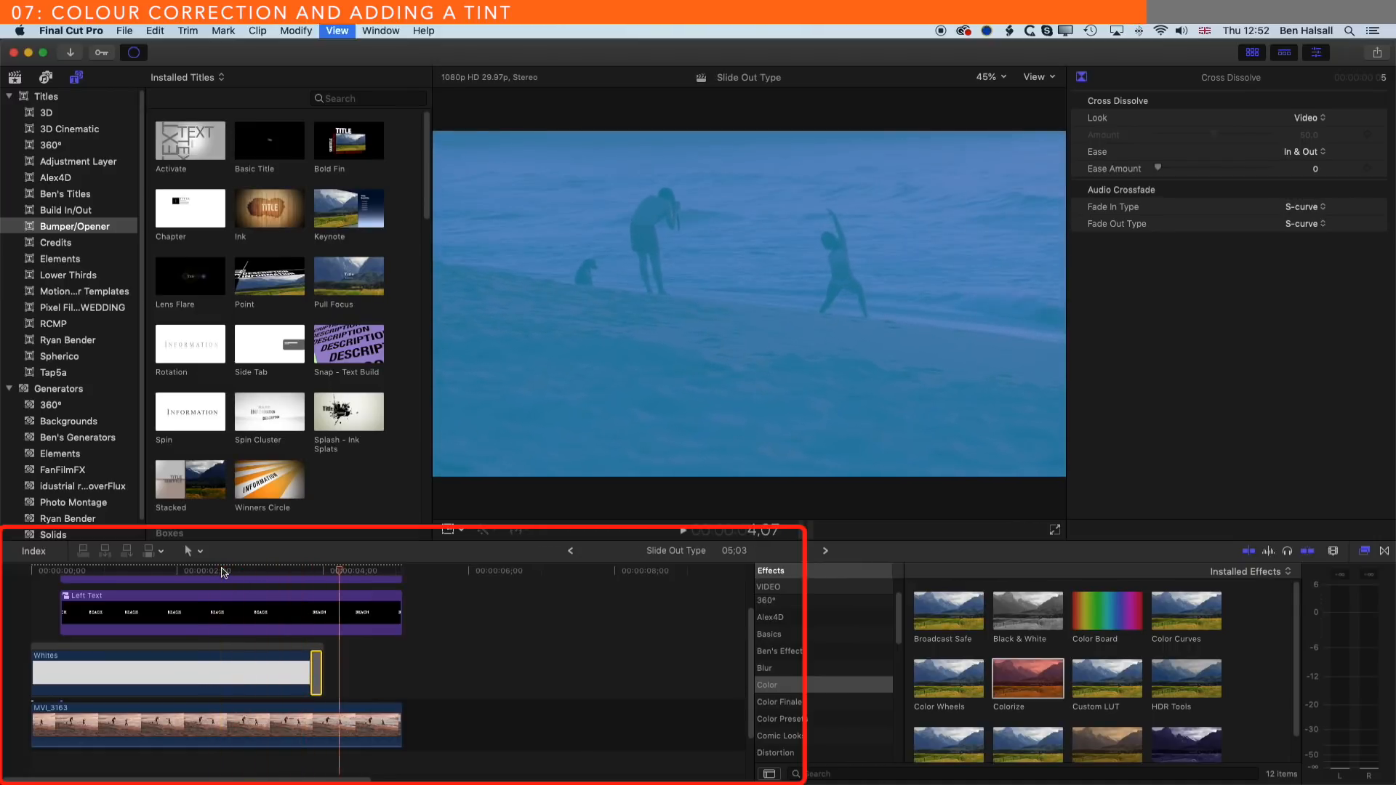
Step: Shorten the Whites clip's Cross Dissolve to 4 frames and move the clip's dissolving end earlier to about 3;16
{"action": "key", "text": "super+equal"}
{"action": "key", "text": "super+equal"}
{"action": "left_click_drag", "start_coordinate": [240, 669], "coordinate": [240, 669]}
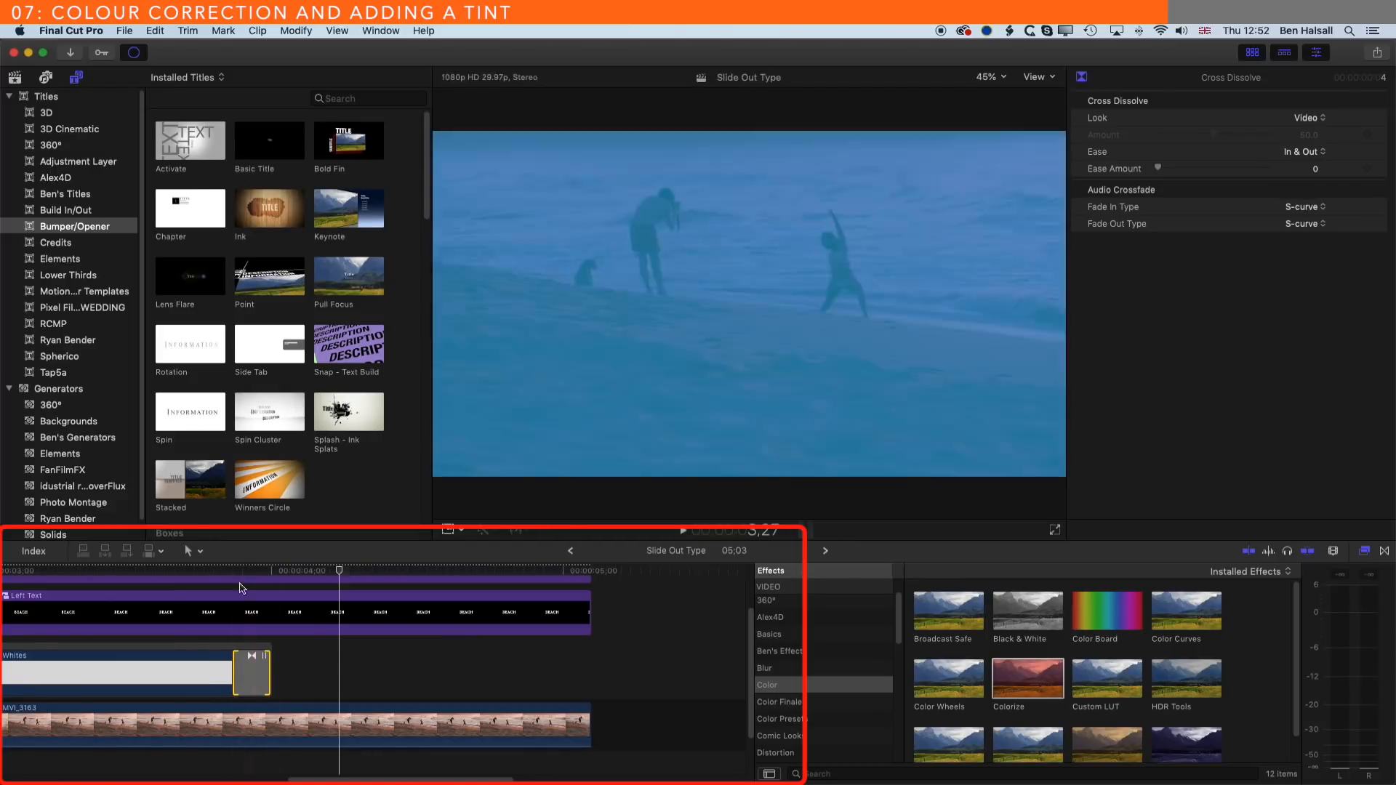
{"action": "left_click", "coordinate": [122, 572]}
{"action": "left_click_drag", "start_coordinate": [141, 570], "coordinate": [171, 571]}
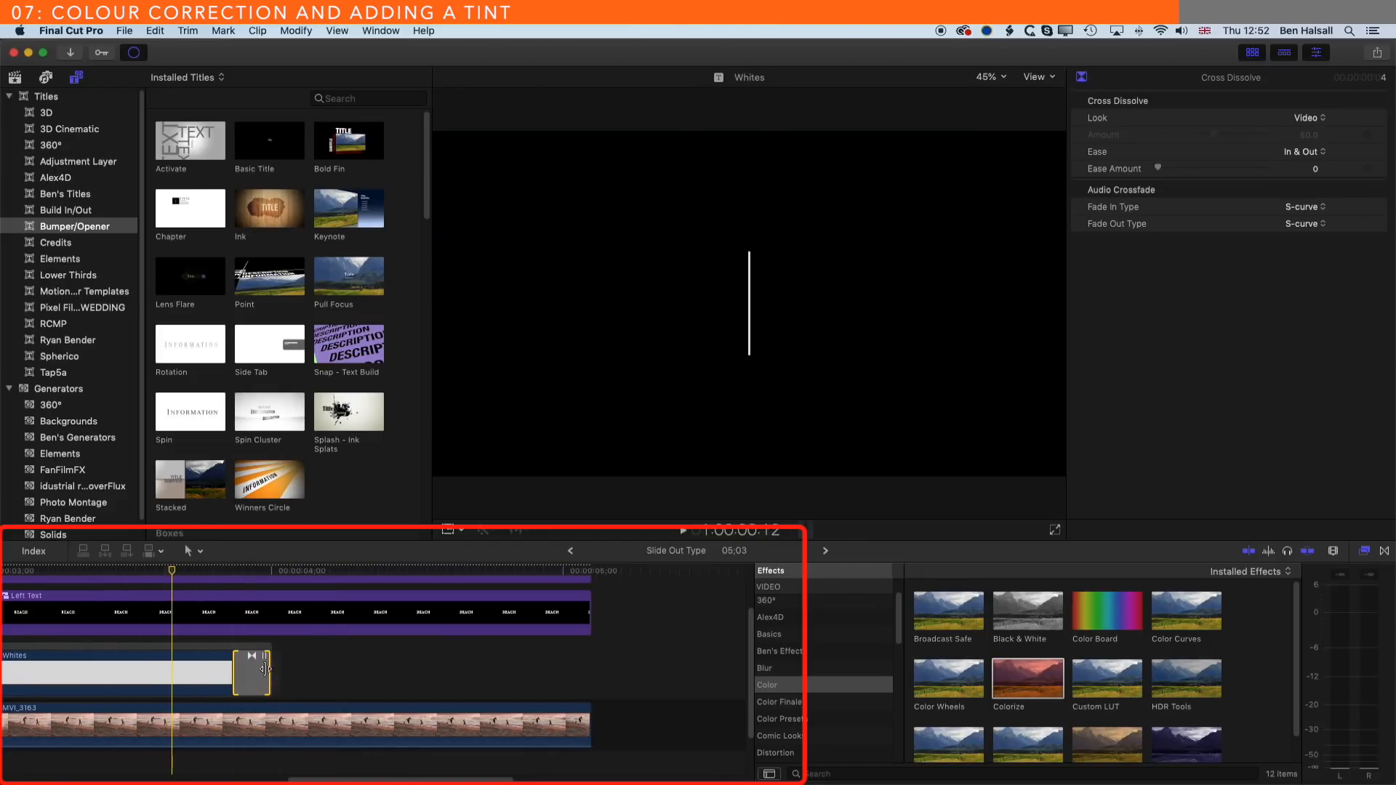
{"action": "left_click_drag", "start_coordinate": [252, 657], "coordinate": [172, 657]}
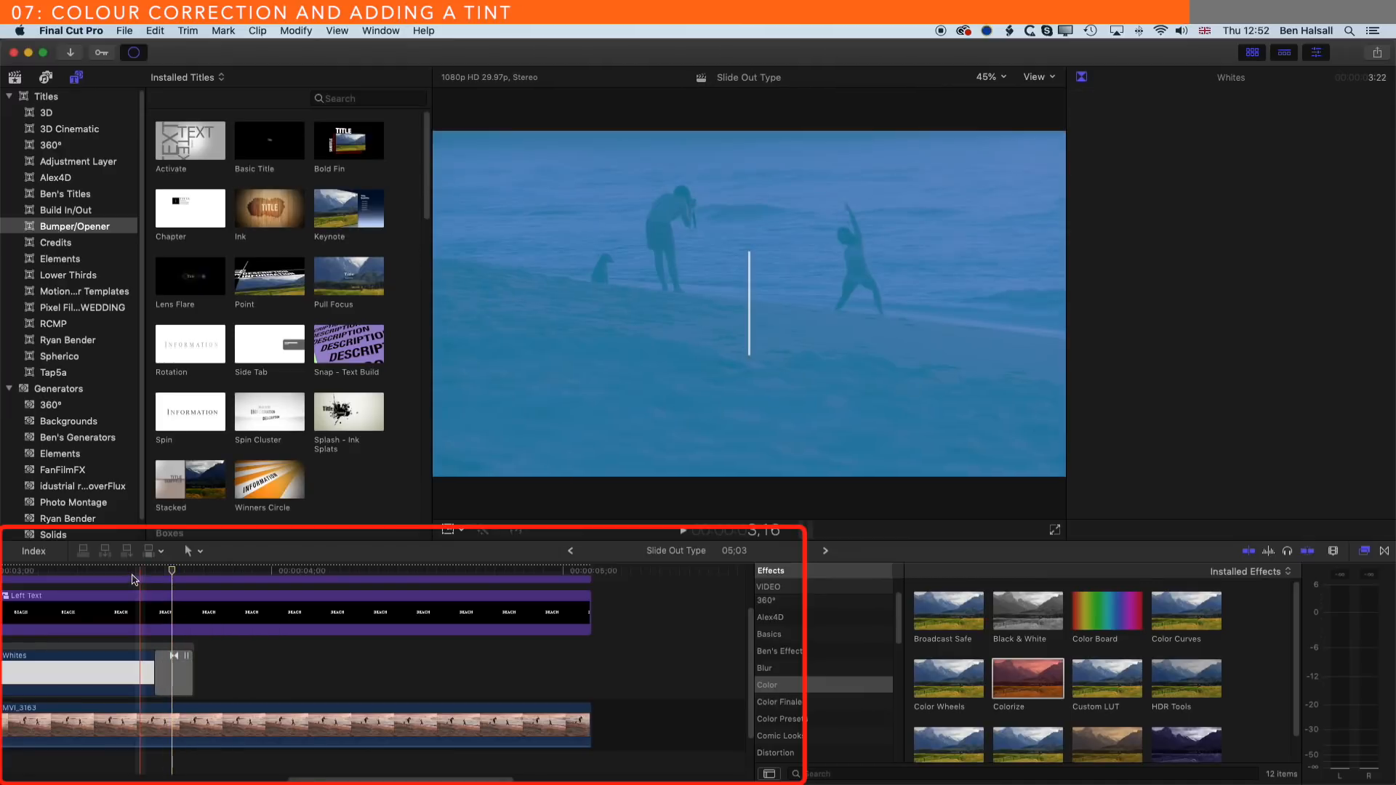
Step: Play the ending from just after 3;00 to check how the white line dissolves once the words are gone
{"action": "left_click", "coordinate": [133, 573]}
{"action": "left_click", "coordinate": [86, 572]}
{"action": "key", "text": "space"}
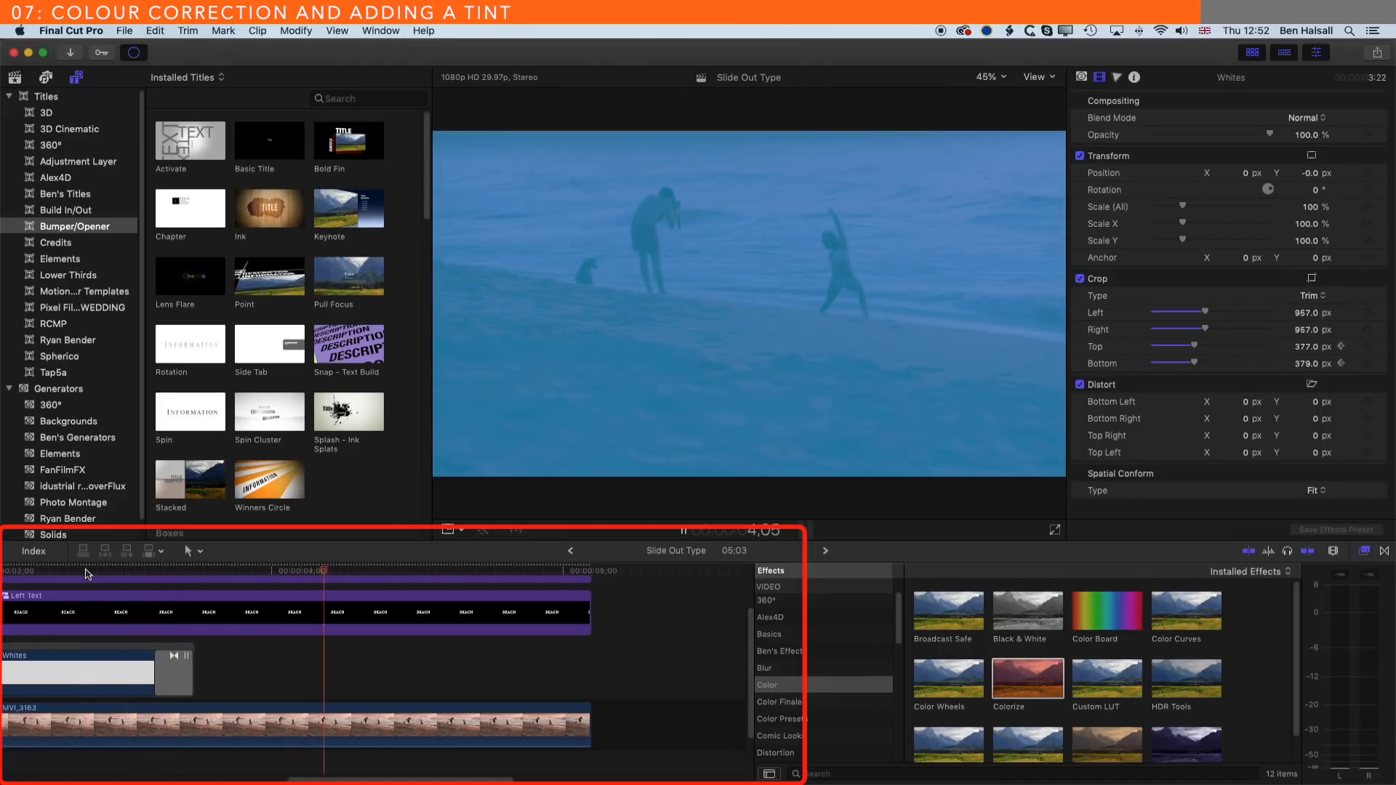